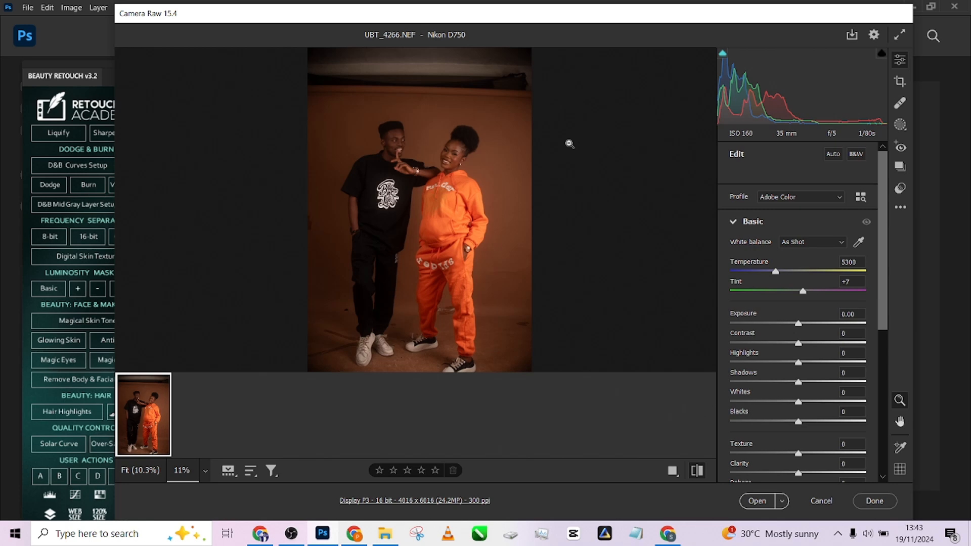
- Raise the photo's exposure to +0.65 and lower its highlights to -68
left_click_drag(797, 324, 806, 325)
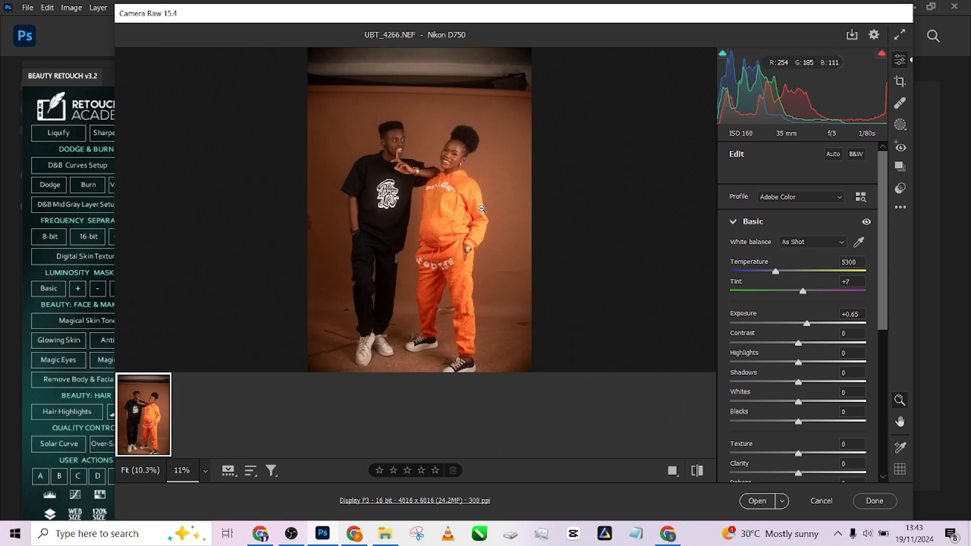
left_click_drag(503, 202, 537, 216)
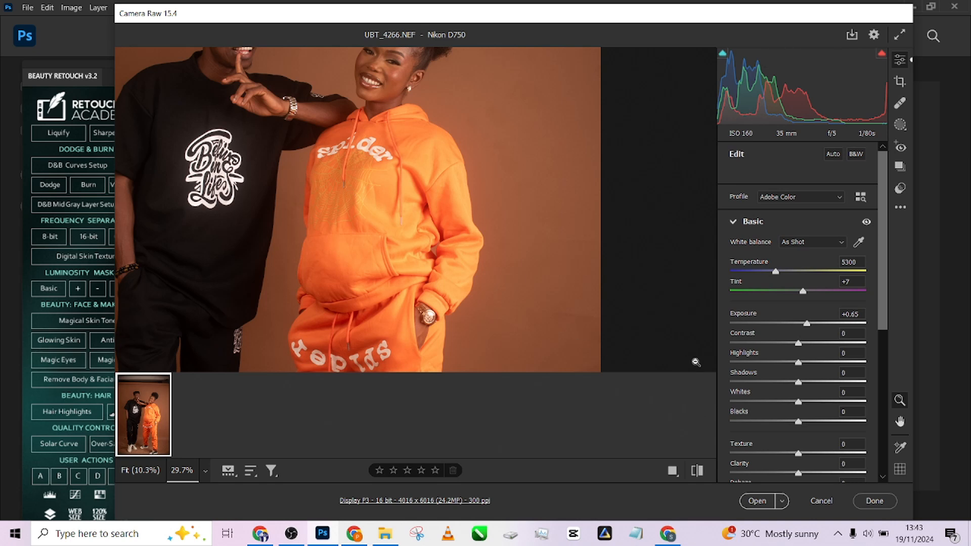
left_click(752, 362)
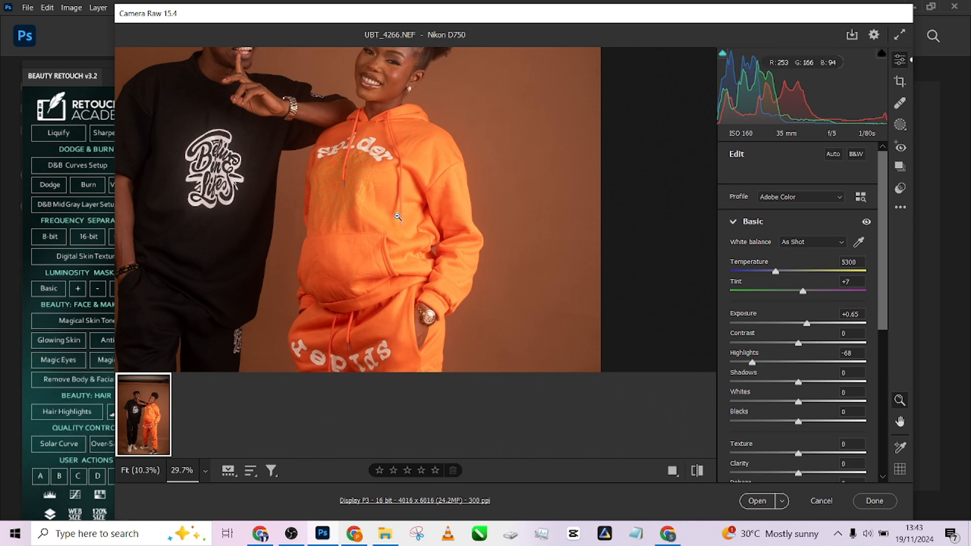
- Set Dehaze to +16 and Contrast to +15 for the photo
scroll(839, 372, "down", 3)
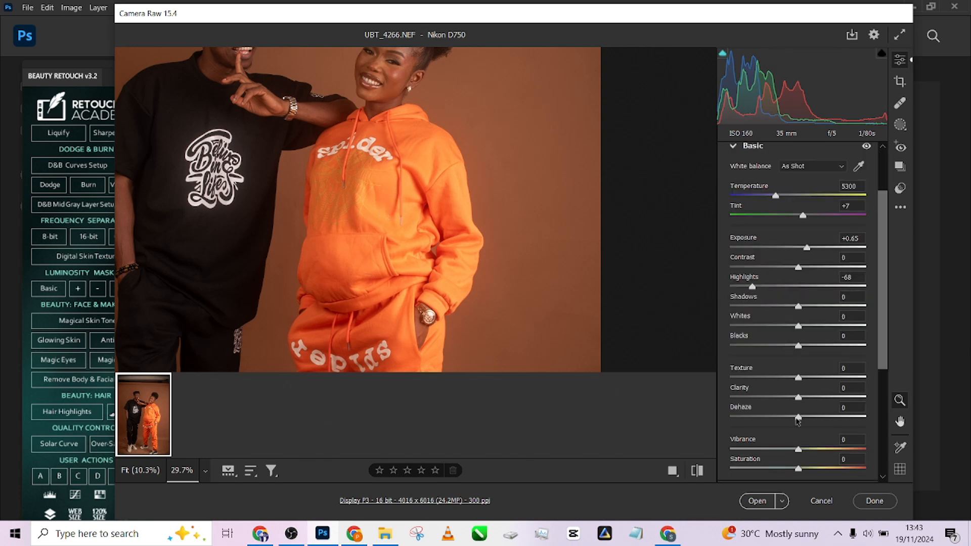
left_click_drag(799, 418, 810, 418)
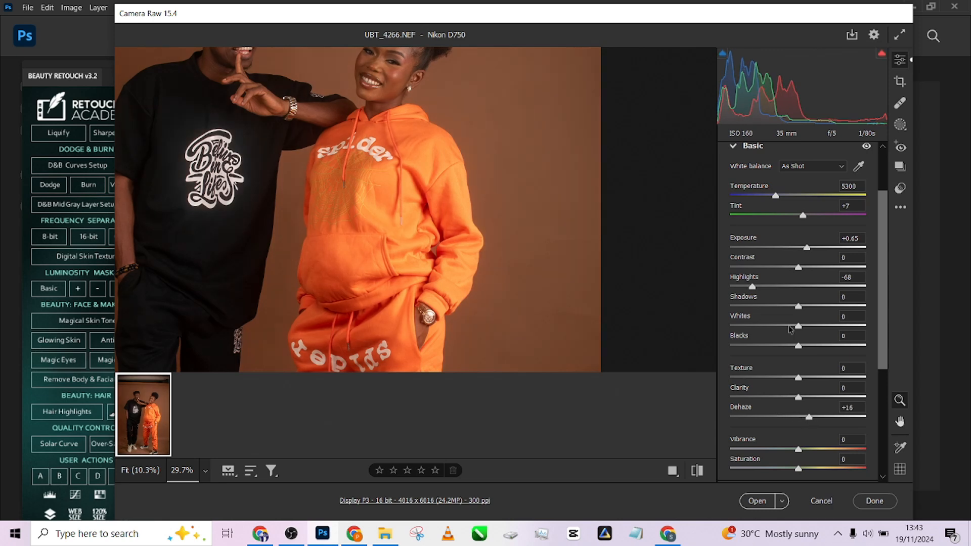
left_click_drag(798, 267, 812, 272)
- Lift the dark tones by setting Shadows to +50 and Blacks to +30
left_click(541, 205)
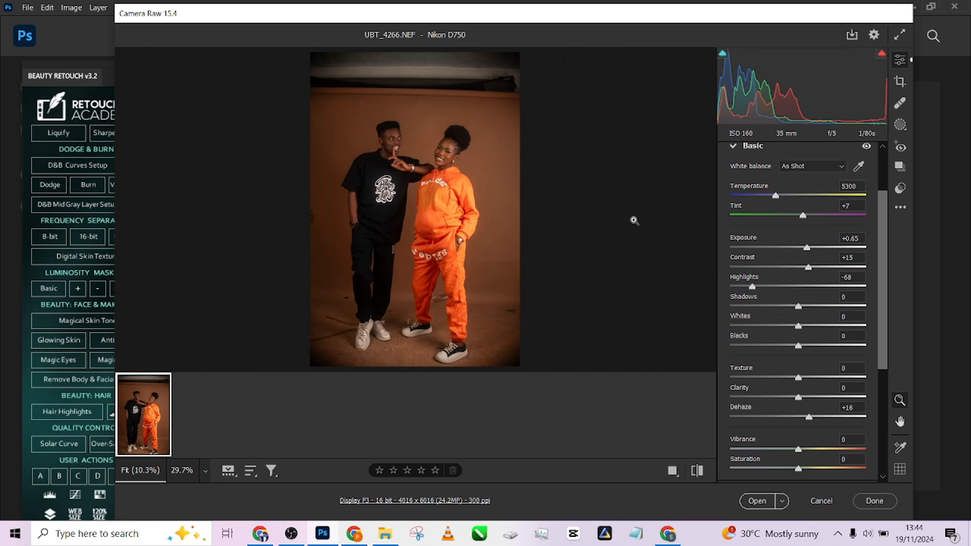
left_click_drag(797, 307, 818, 346)
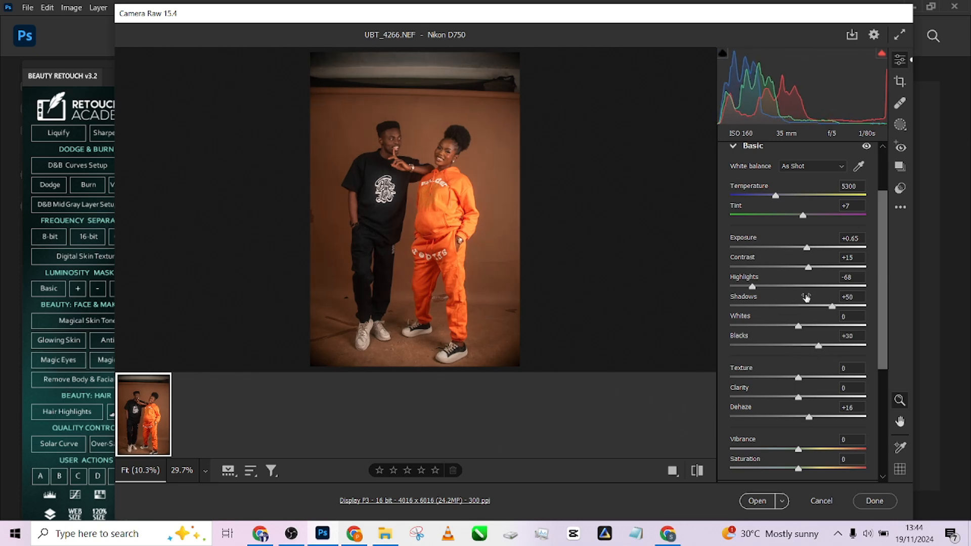
- Raise the photo's contrast to +18 and its exposure to +0.85
left_click_drag(808, 267, 810, 267)
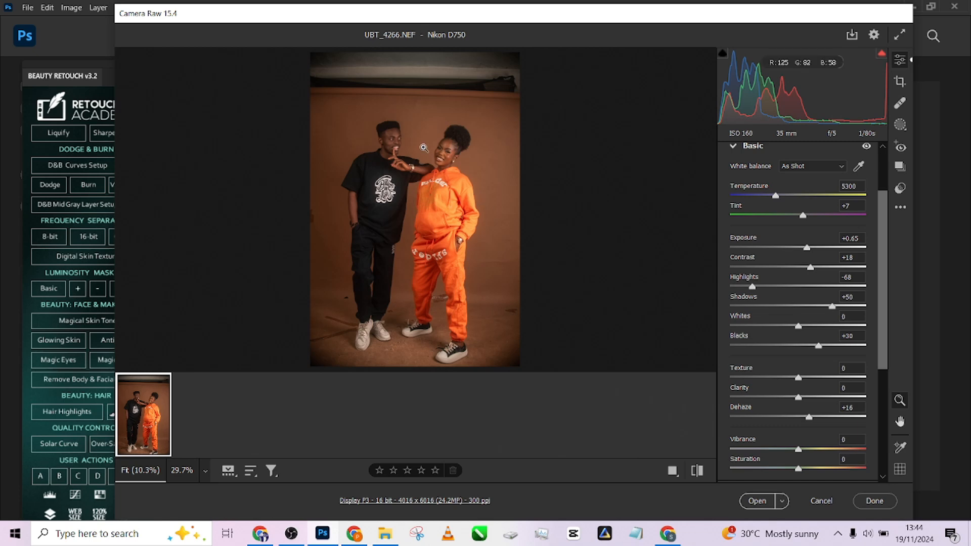
left_click(487, 205)
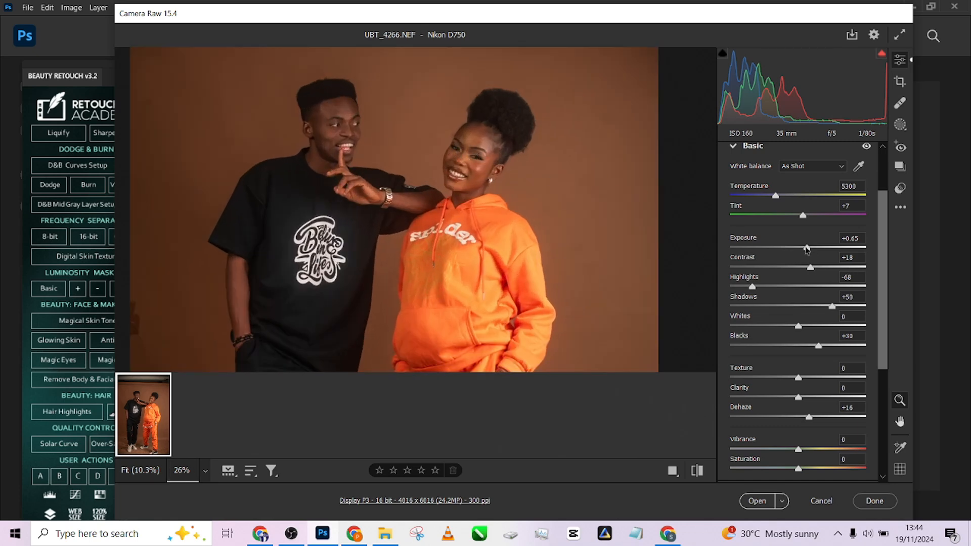
left_click_drag(806, 247, 809, 248)
- Adjust the white balance to a tint of +18 and a temperature of 5200
scroll(457, 150, "up", 2)
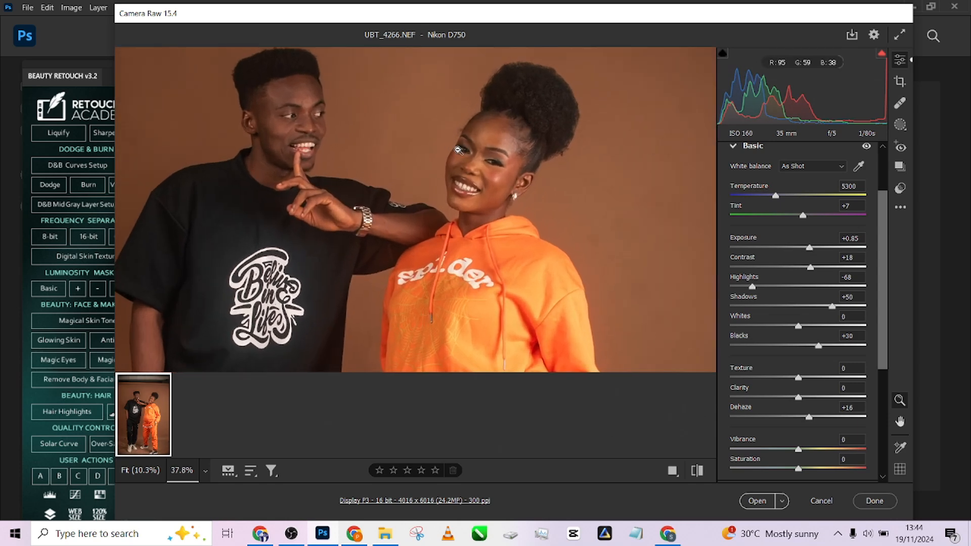
scroll(523, 164, "up", 3)
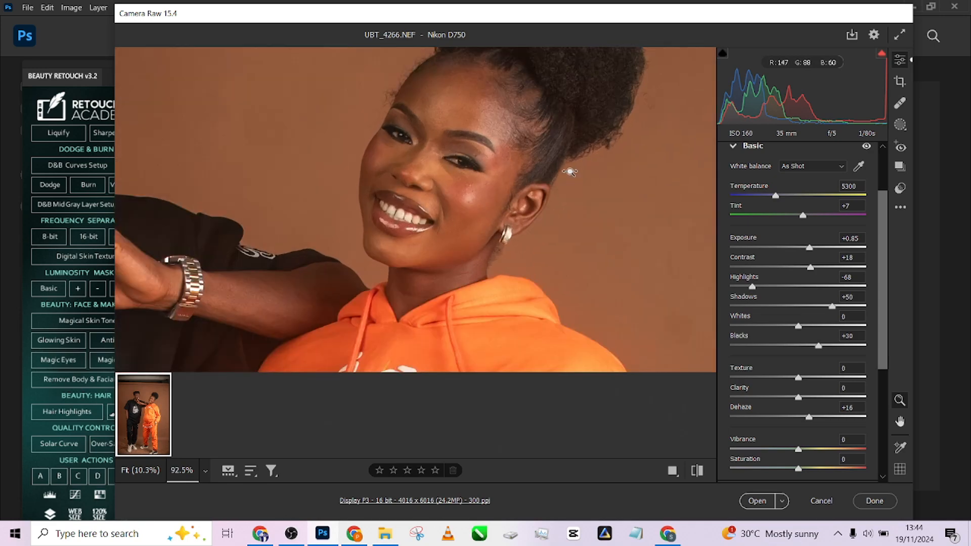
scroll(544, 200, "down", 1)
scroll(559, 199, "up", 2)
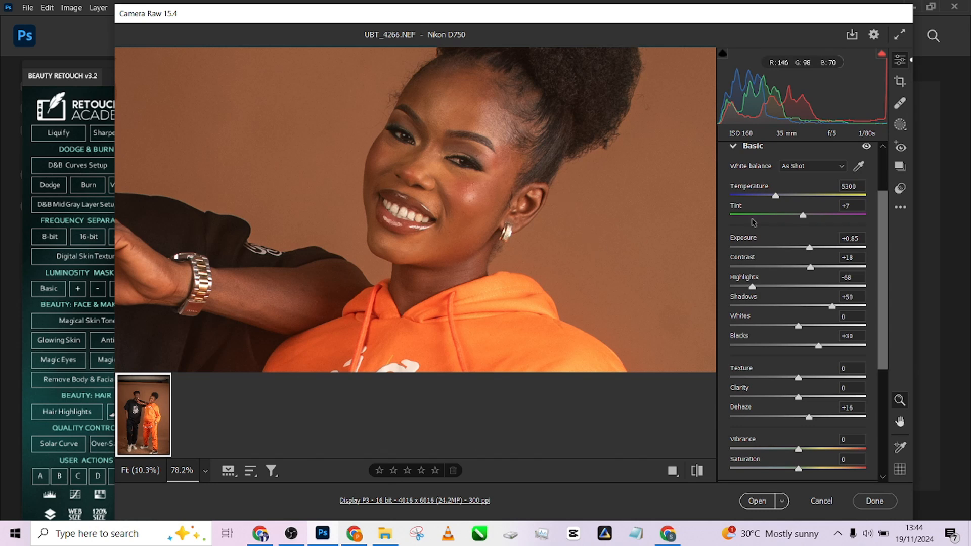
left_click_drag(804, 218, 814, 221)
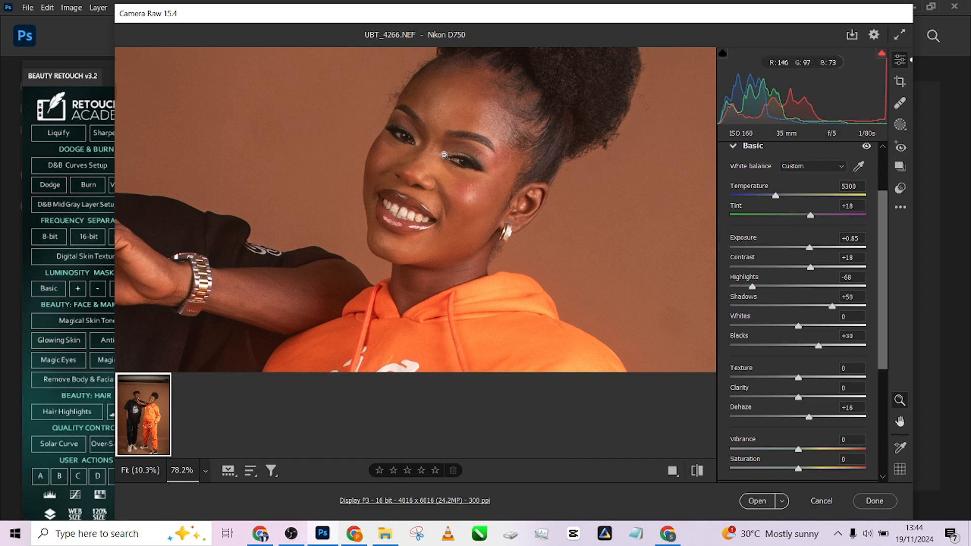
scroll(573, 185, "down", 7)
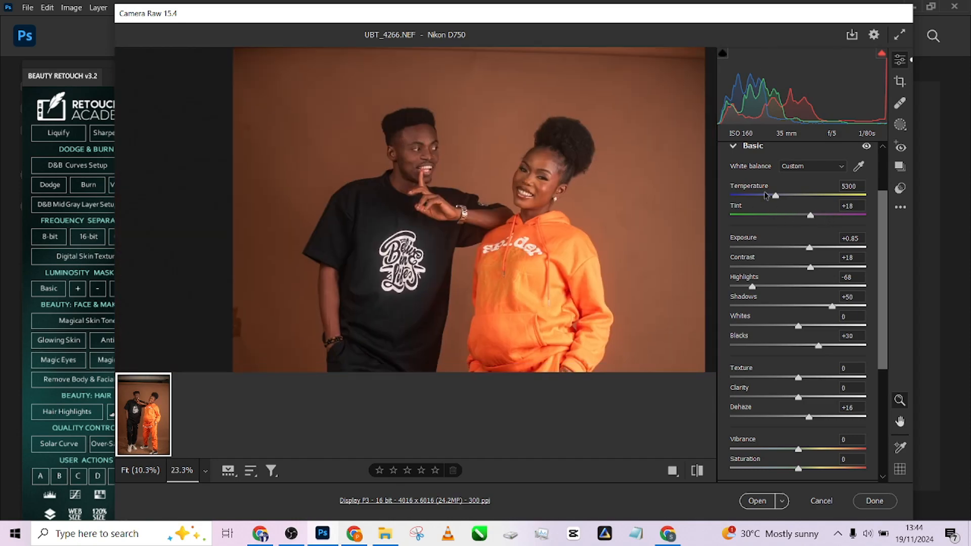
left_click_drag(775, 195, 774, 196)
- Increase the exposure to +1.00 and reduce the highlights slightly further
left_click(537, 156)
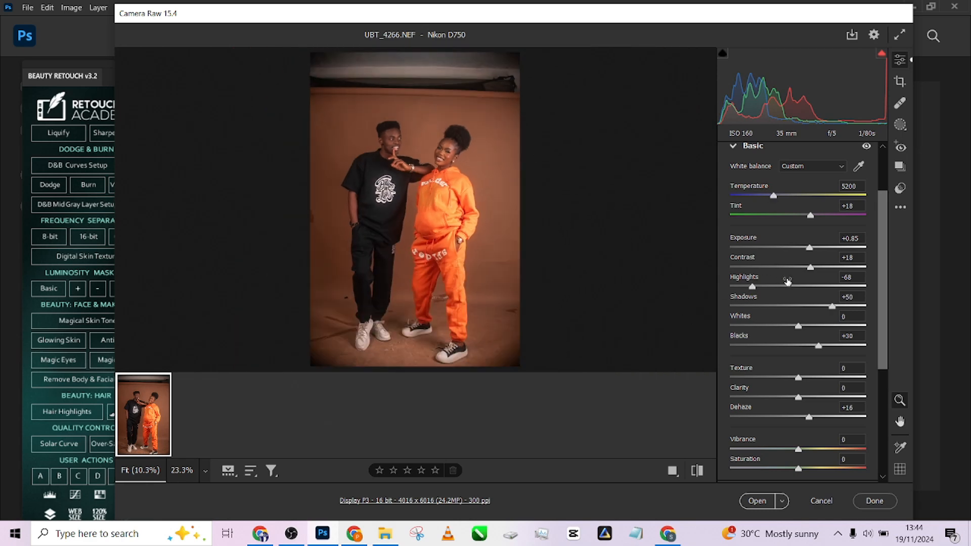
left_click_drag(809, 251, 812, 251)
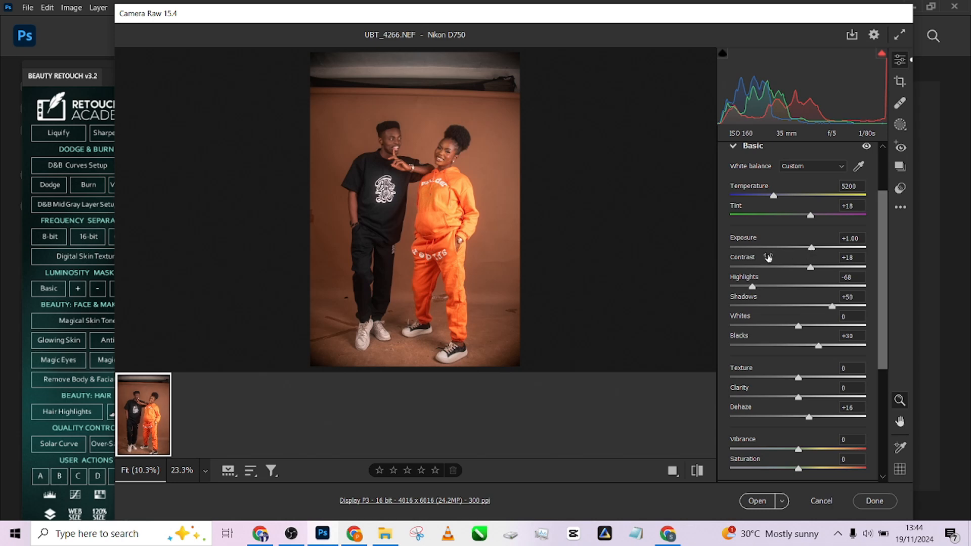
left_click(744, 287)
- Compare the edited photo with its original settings and return to the current settings
left_click(697, 471)
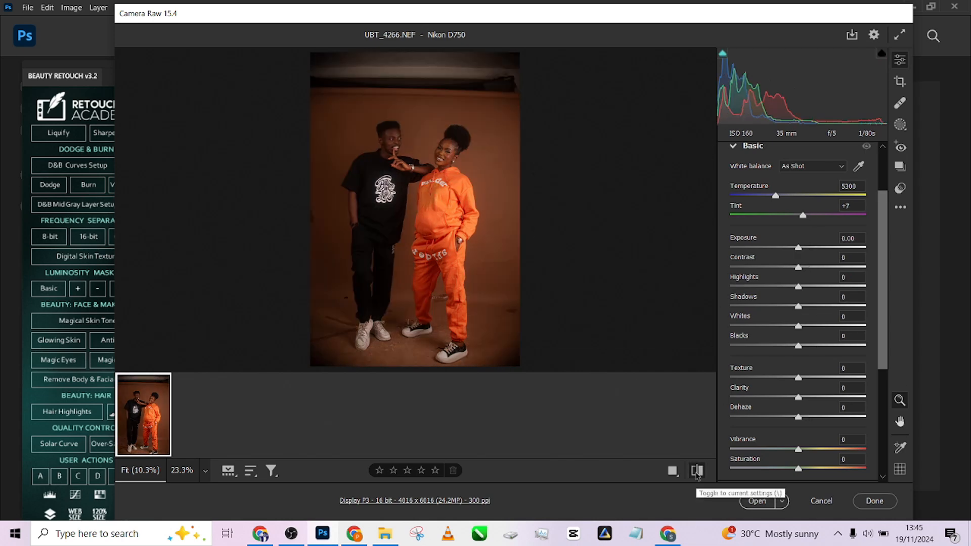
left_click(697, 470)
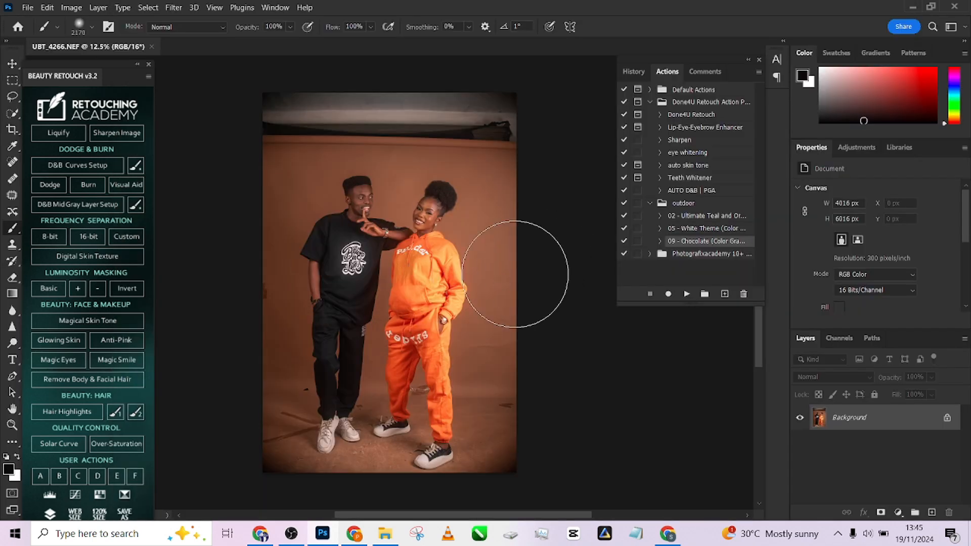
- Crop the photo at a 4:5 ratio to about 4798 by 5997 px, extending the canvas edges with Content-Aware fill
scroll(481, 250, "up", 3)
scroll(476, 136, "down", 4)
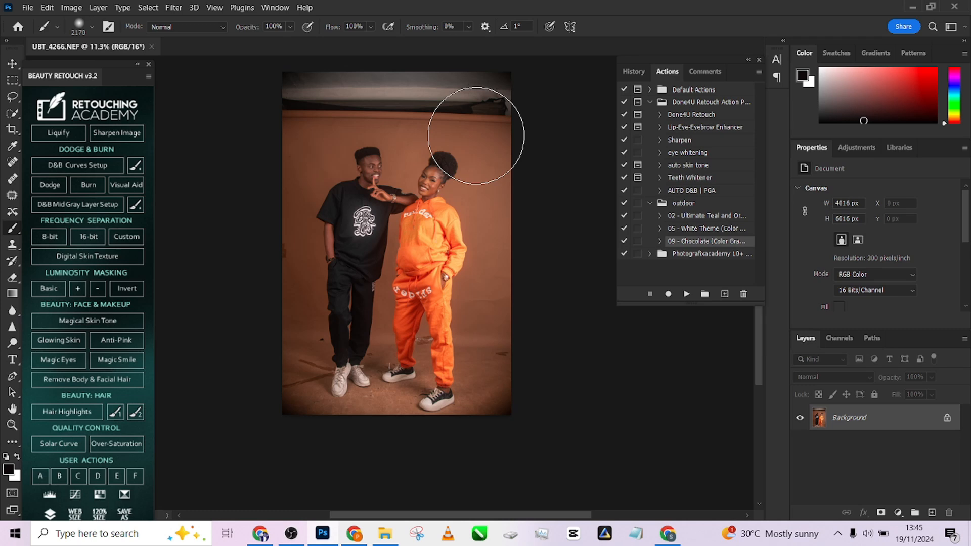
left_click(12, 130)
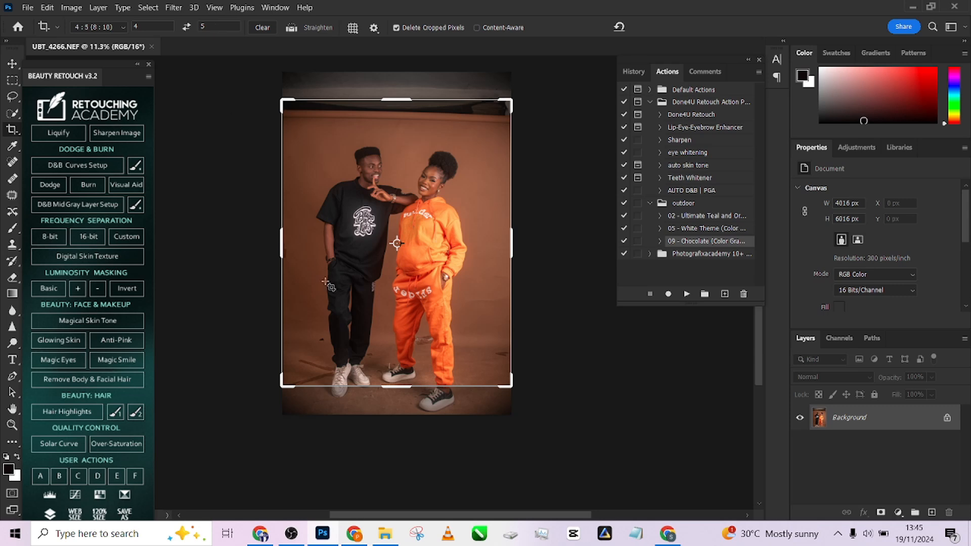
left_click_drag(397, 387, 399, 405)
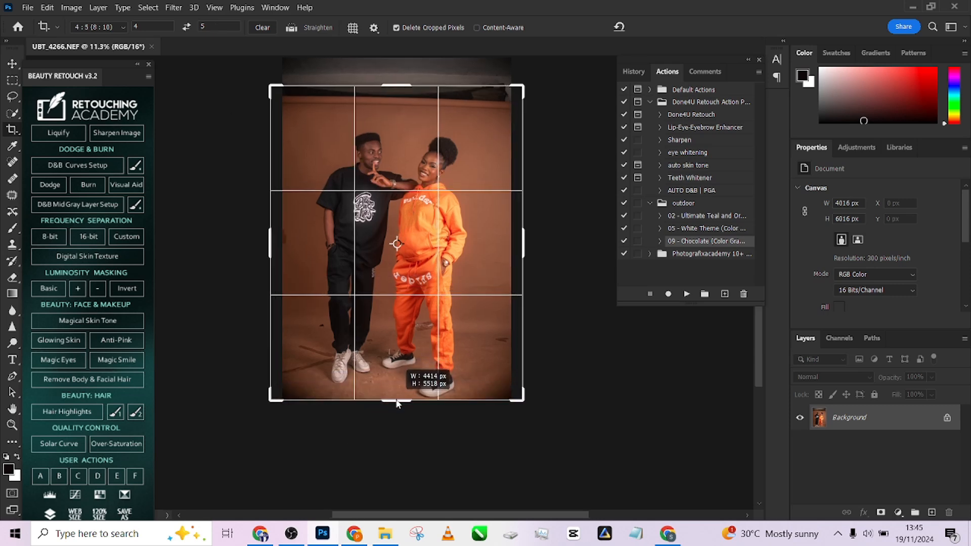
left_click_drag(396, 89, 402, 76)
left_click_drag(400, 412, 398, 418)
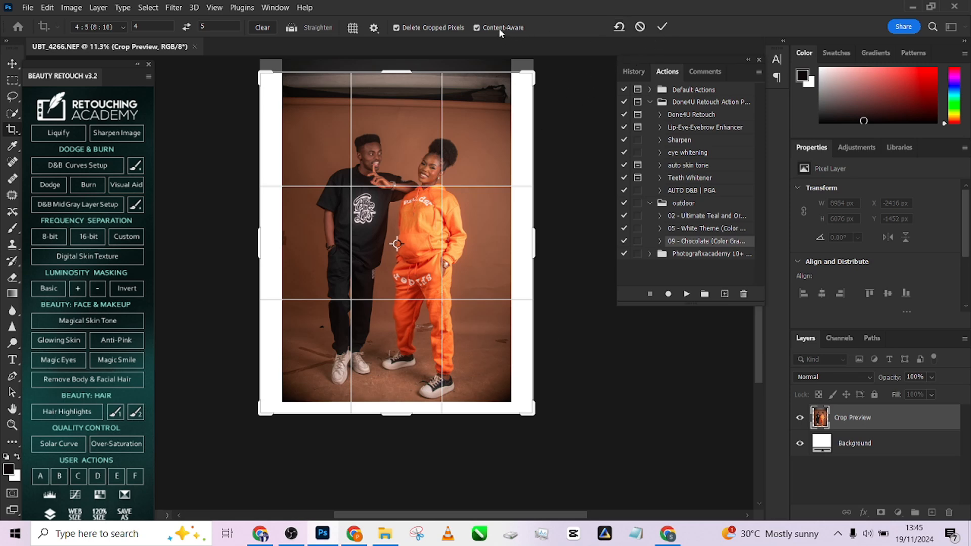
left_click(658, 29)
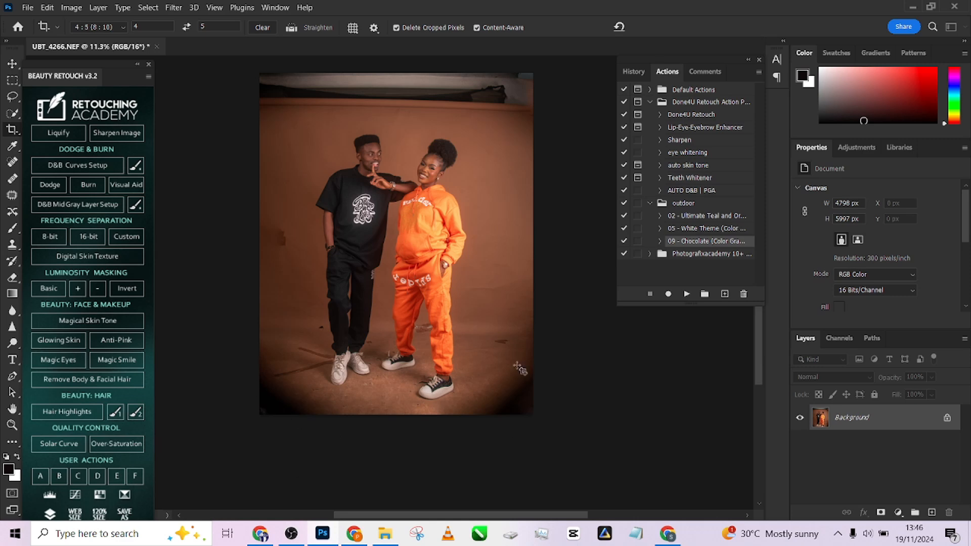
- Select the dark lower-right corner of the photo and stretch it outward to about 532% width, removing the vignette there
left_click(11, 82)
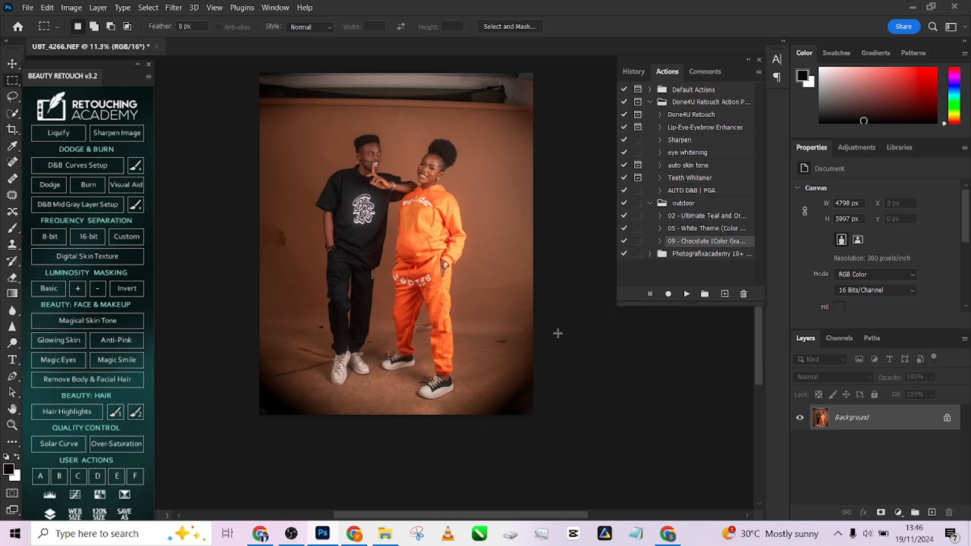
left_click_drag(558, 333, 457, 509)
key("ctrl+t")
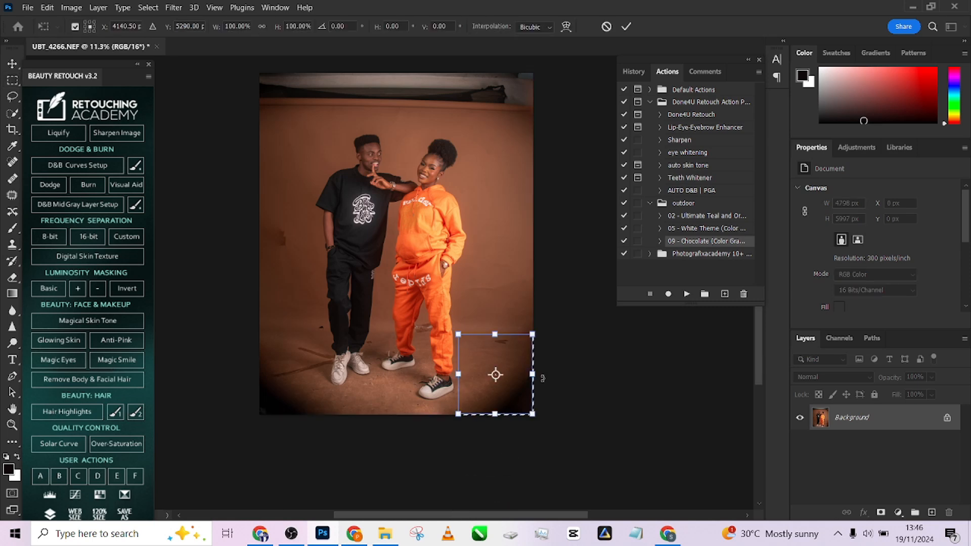
left_click_drag(543, 379, 766, 376)
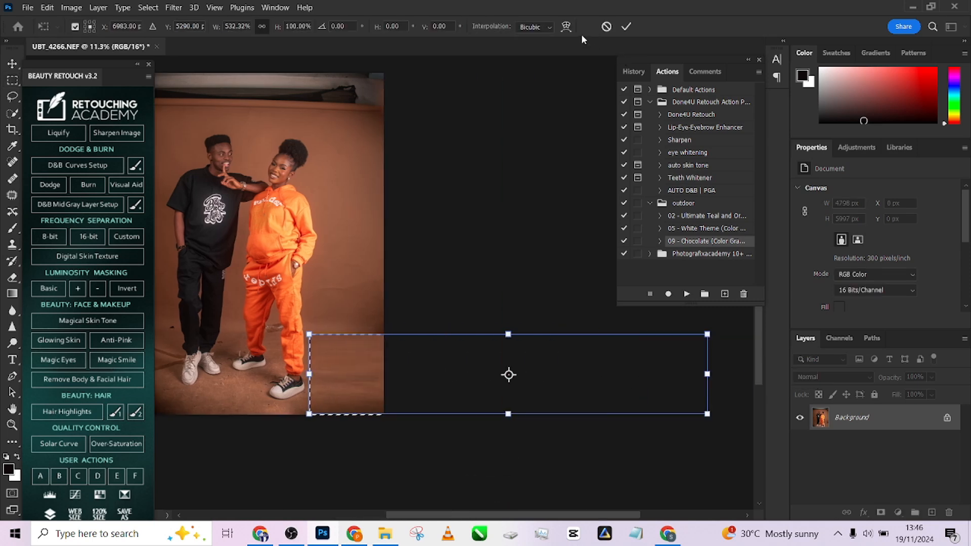
left_click(625, 27)
key("ctrl+d")
- Select the dark lower-left corner of the photo and stretch it outward to about 287% width
left_click_drag(278, 296, 491, 279)
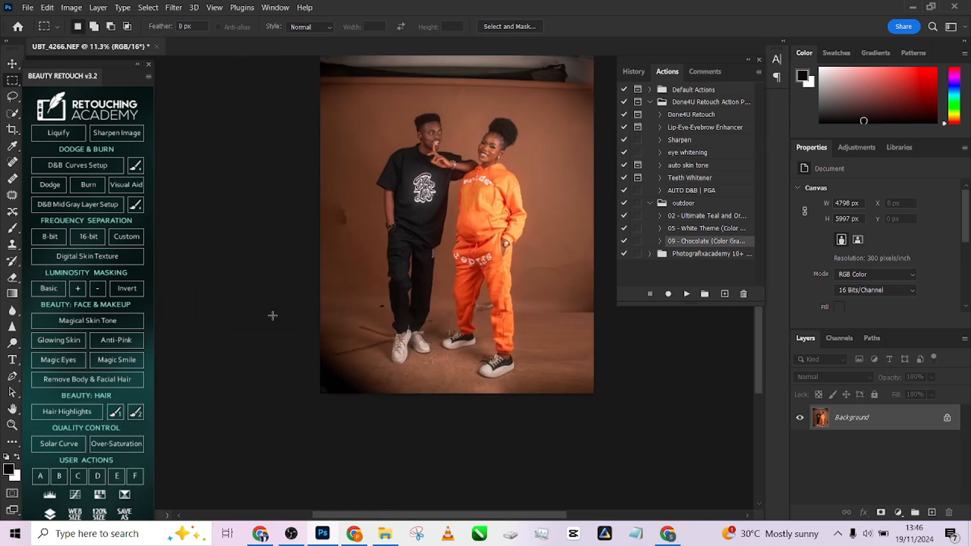
left_click_drag(273, 315, 390, 452)
key("ctrl+t")
left_click_drag(321, 354, 195, 365)
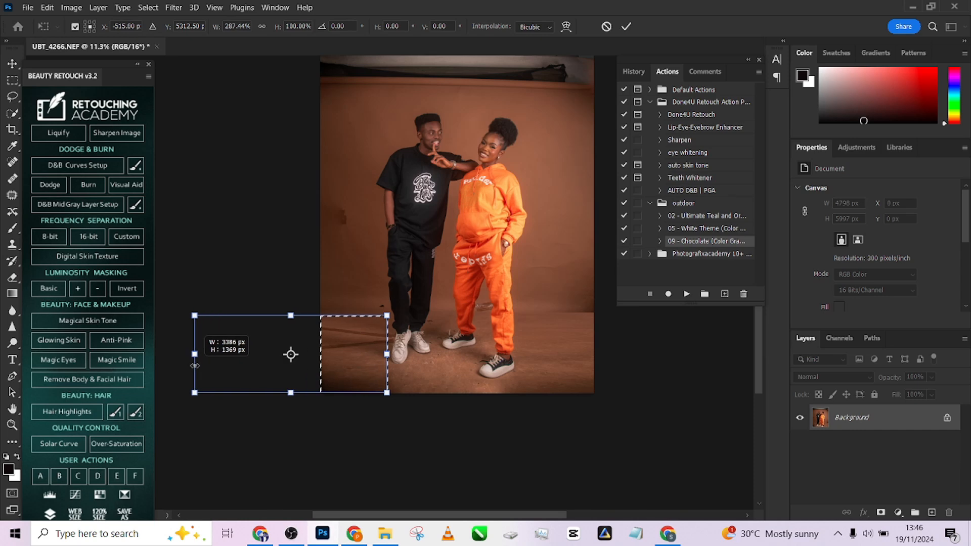
left_click(626, 27)
key("ctrl+d")
- Use the Patch tool to replace the lower dark streak on the floor beside the man's white shoes with clean floor
key("s")
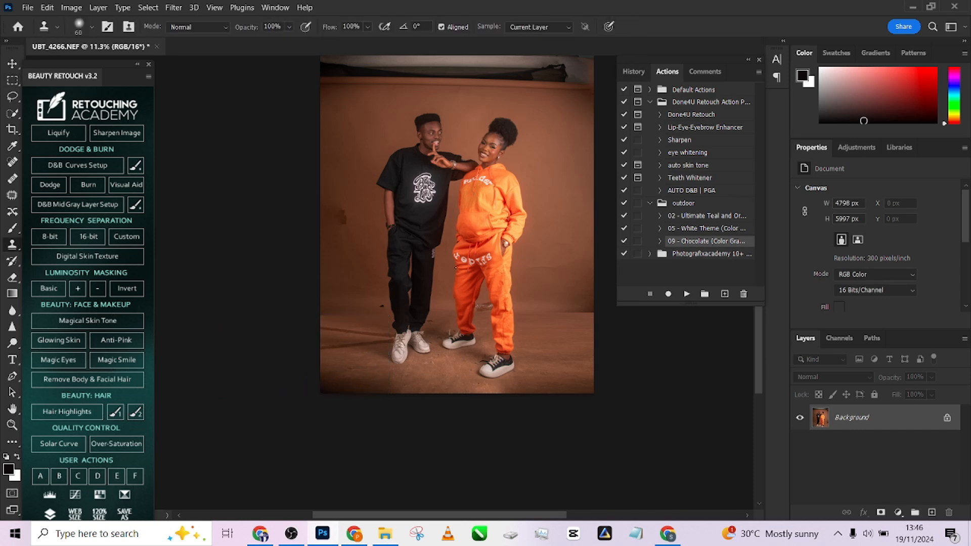
scroll(344, 386, "up", 5)
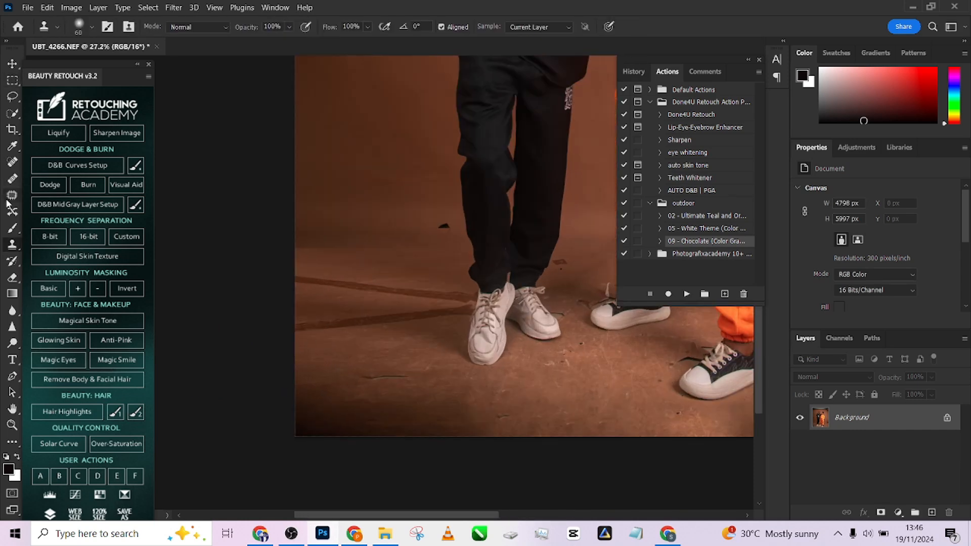
left_click(7, 200)
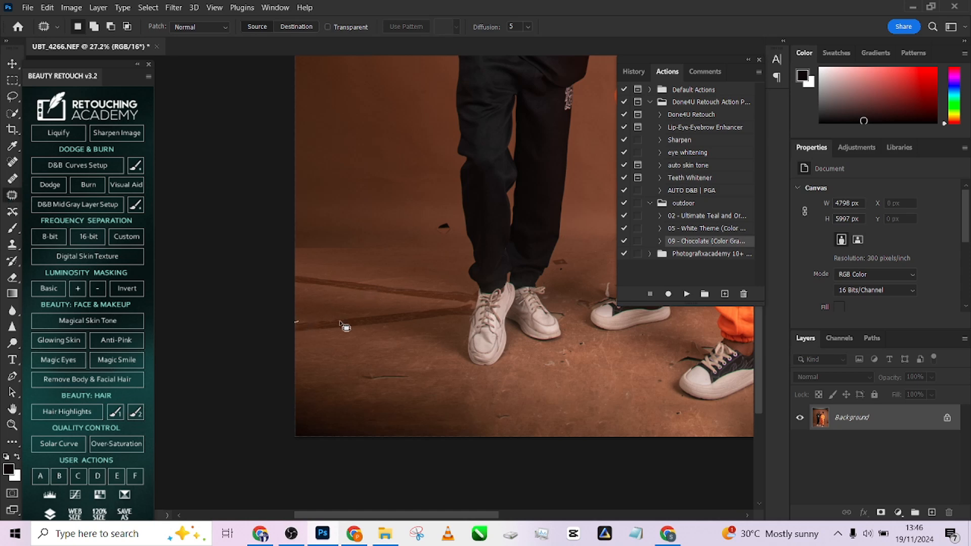
mouse_move(340, 322)
left_mouse_down()
mouse_move(300, 303)
mouse_move(450, 307)
mouse_move(447, 322)
mouse_move(352, 334)
mouse_move(251, 335)
left_mouse_up()
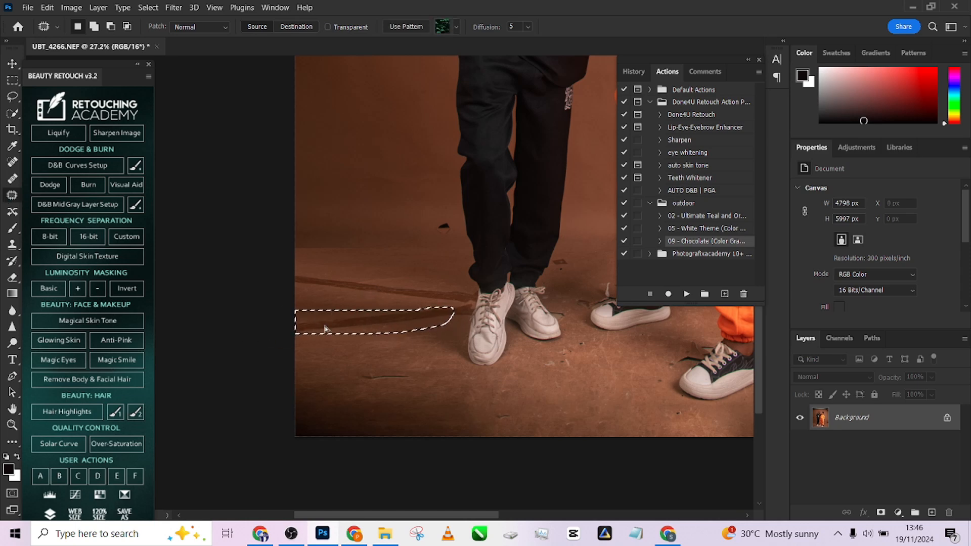
left_click(336, 363)
- Patch out the small dark mark on the floor below the removed streak using nearby clean floor
mouse_move(410, 384)
left_mouse_down()
mouse_move(364, 370)
mouse_move(386, 369)
left_mouse_up()
left_click_drag(378, 377, 382, 353)
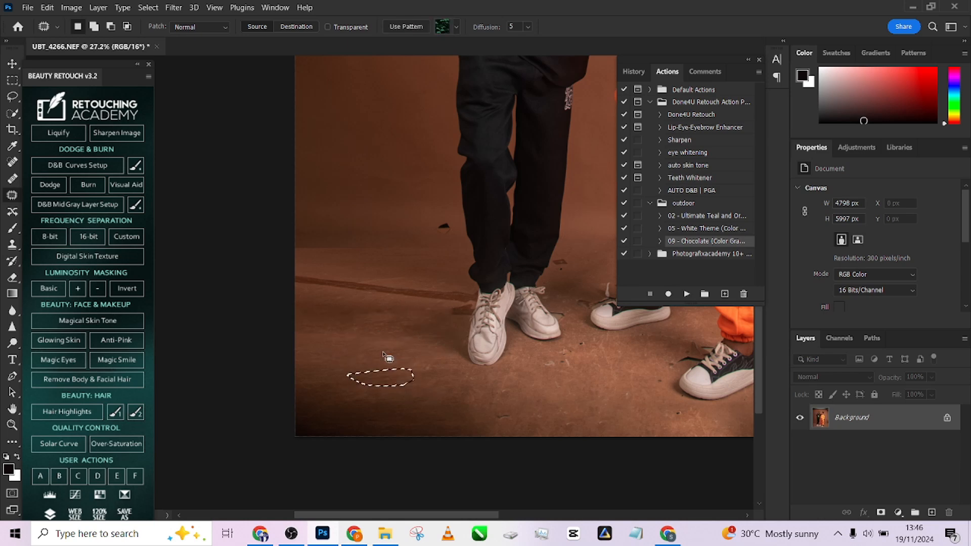
key("ctrl+d")
- Patch out the long upper streak running to the man's shoe with clean floor texture from below it
mouse_move(314, 272)
left_mouse_down()
mouse_move(479, 293)
mouse_move(256, 282)
mouse_move(283, 268)
left_mouse_up()
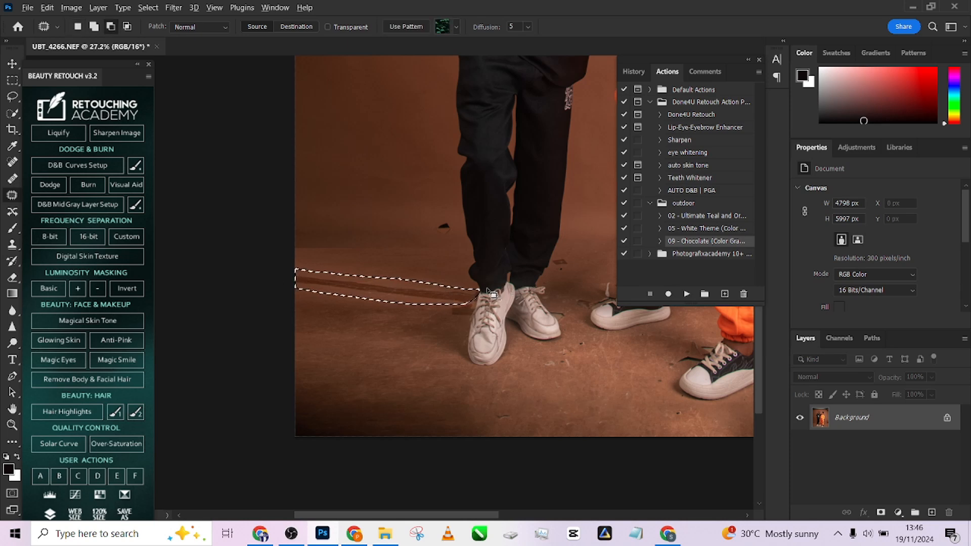
left_click_drag(395, 296, 390, 372)
key("ctrl+d")
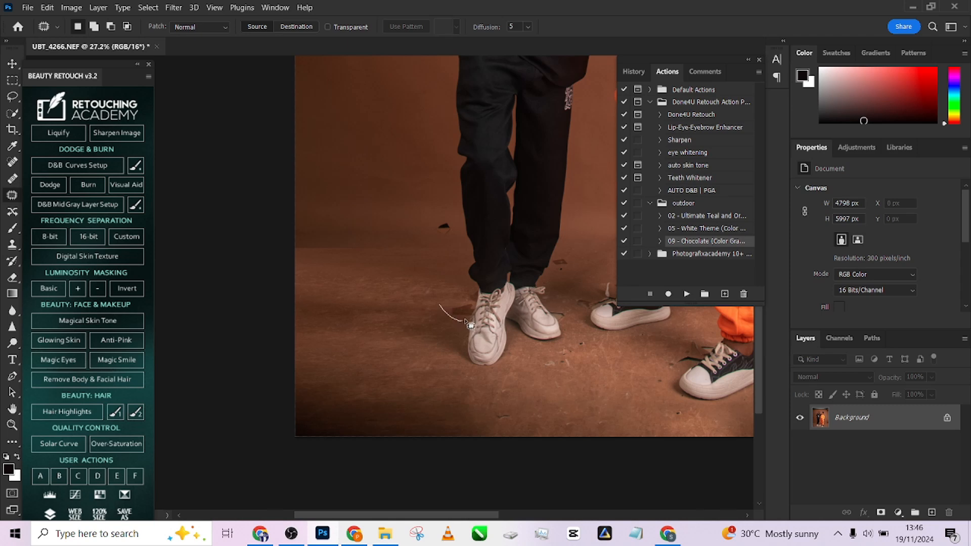
- Patch out the remaining dark mark on the floor beside the man's white shoe
left_click_drag(469, 325, 438, 305)
scroll(419, 260, "right", 8)
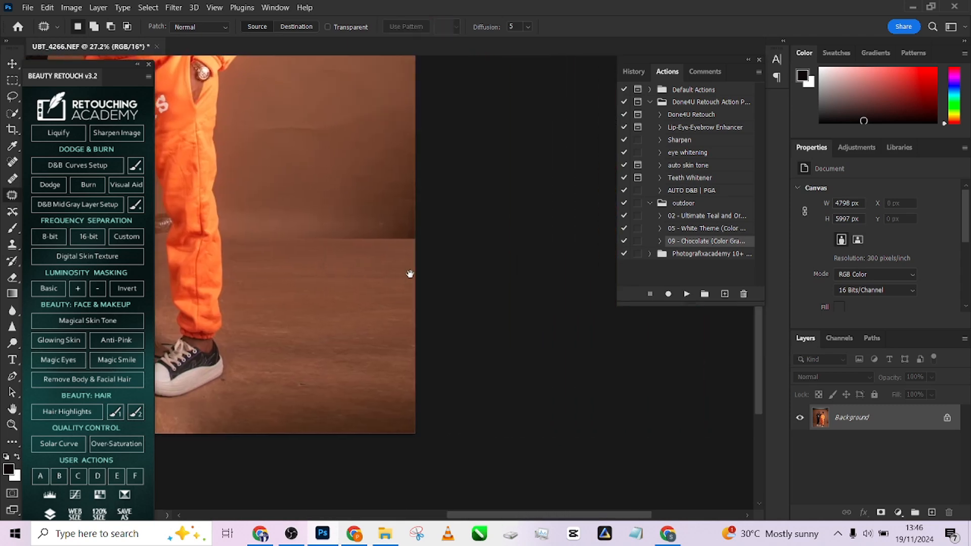
mouse_move(418, 228)
left_mouse_down()
mouse_move(427, 250)
mouse_move(265, 254)
left_mouse_up()
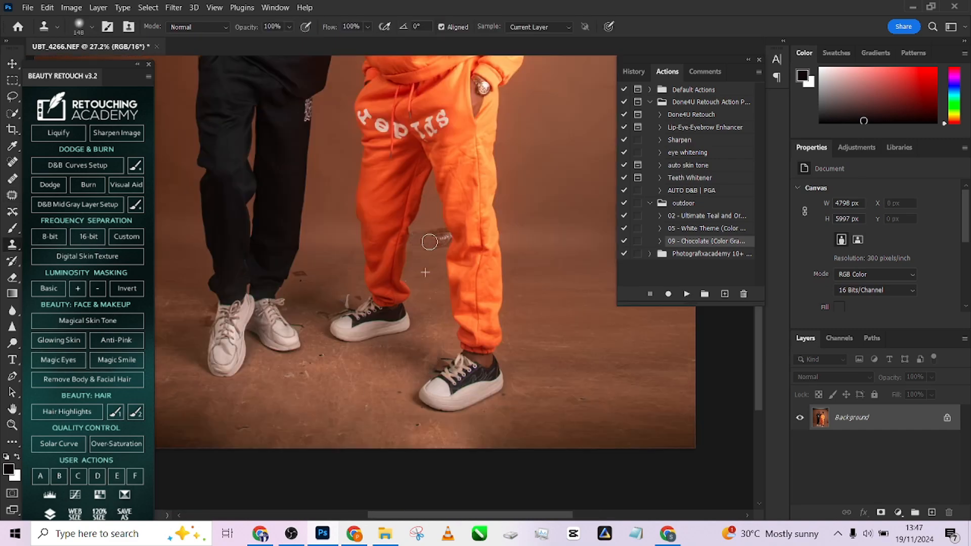
- Clone clean backdrop over the dark smudge between the woman's legs with the Clone Stamp tool
scroll(430, 243, "up", 5)
key("j")
key("s")
scroll(493, 334, "down", 6)
left_click_drag(375, 216, 437, 281)
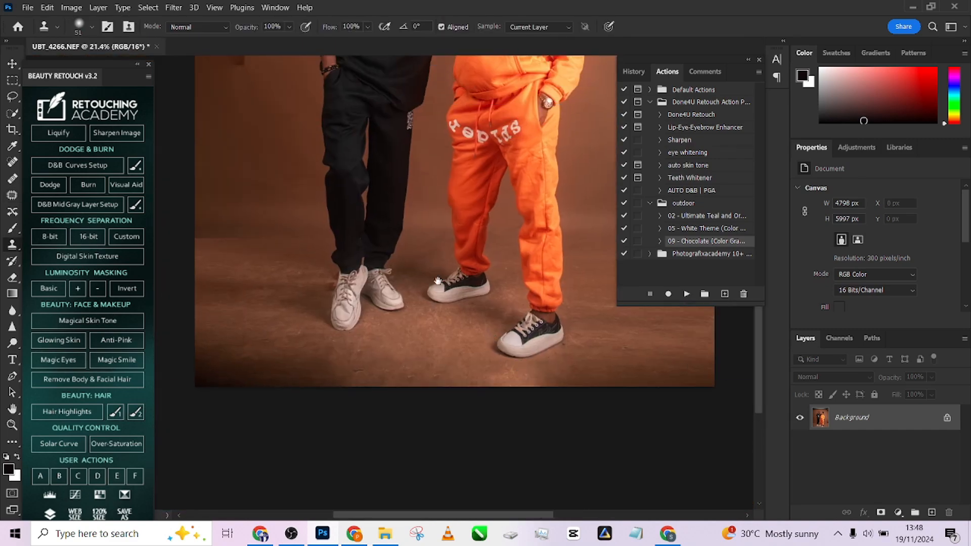
- Clone clean backdrop over the dark blotch on the wall beside the man's arm using a large brush
scroll(438, 281, "up", 5)
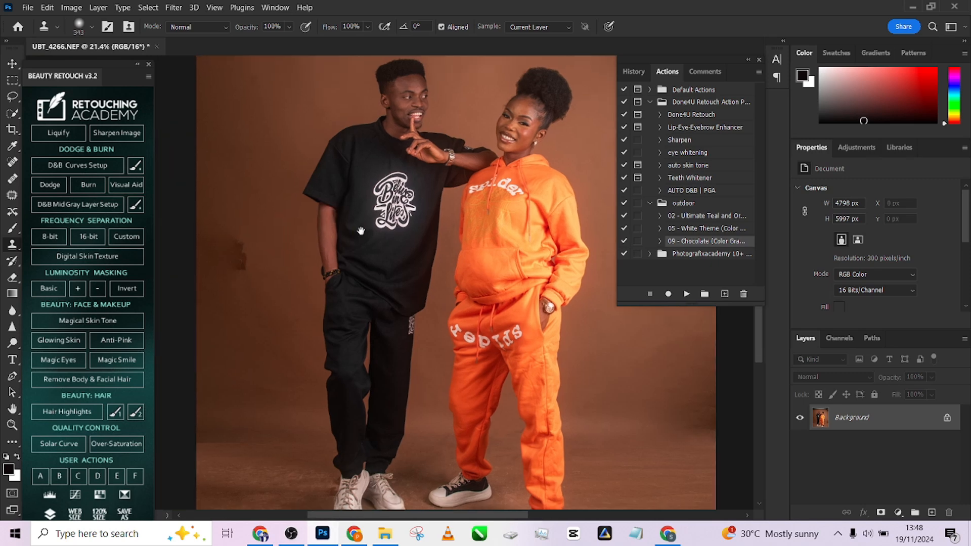
left_click_drag(361, 231, 446, 209)
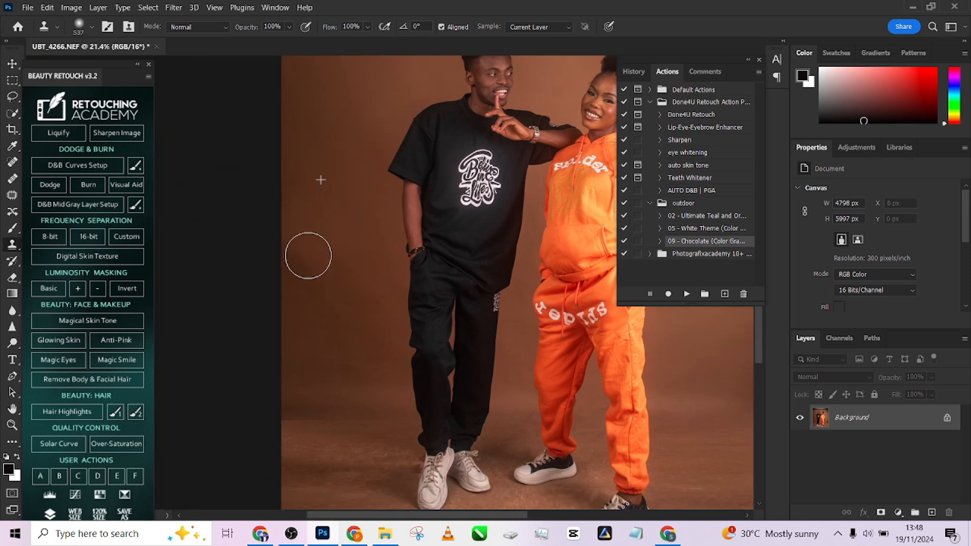
scroll(348, 323, "down", 4)
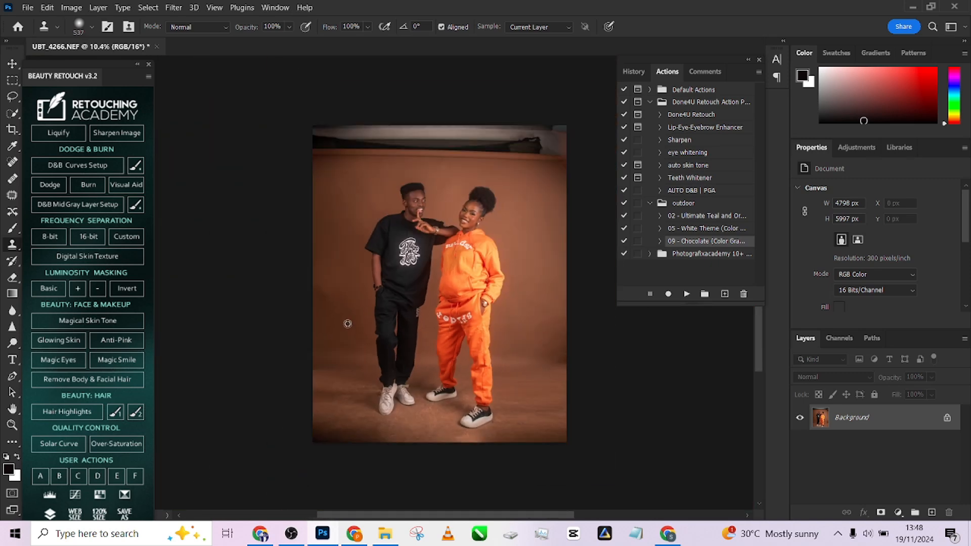
- Marquee-select the full-width top strip above the couple and stretch it upward until the exposed studio ceiling leaves the frame, then deselect
left_click(14, 83)
left_click_drag(312, 125, 643, 176)
key("ctrl+t")
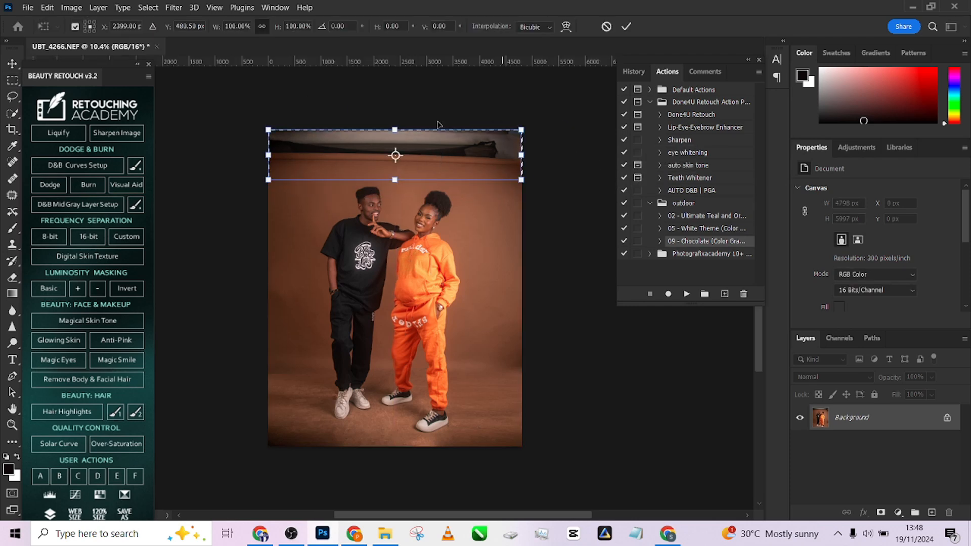
left_click_drag(395, 127, 395, 77)
left_click(625, 27)
key("ctrl+d")
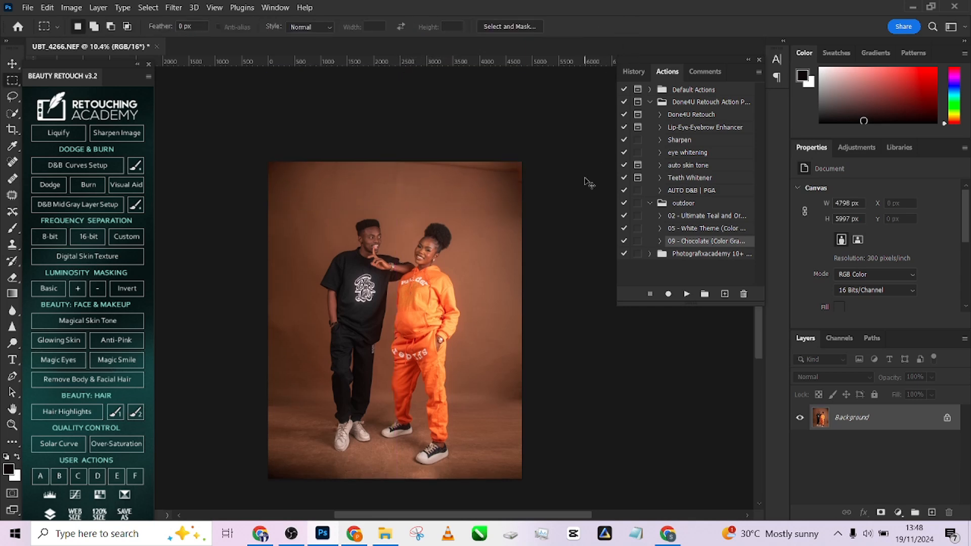
- Hide the rulers, select the top backdrop strip again and stretch it upward to about 147% height, then deselect
key("ctrl+r")
left_click_drag(286, 124, 647, 164)
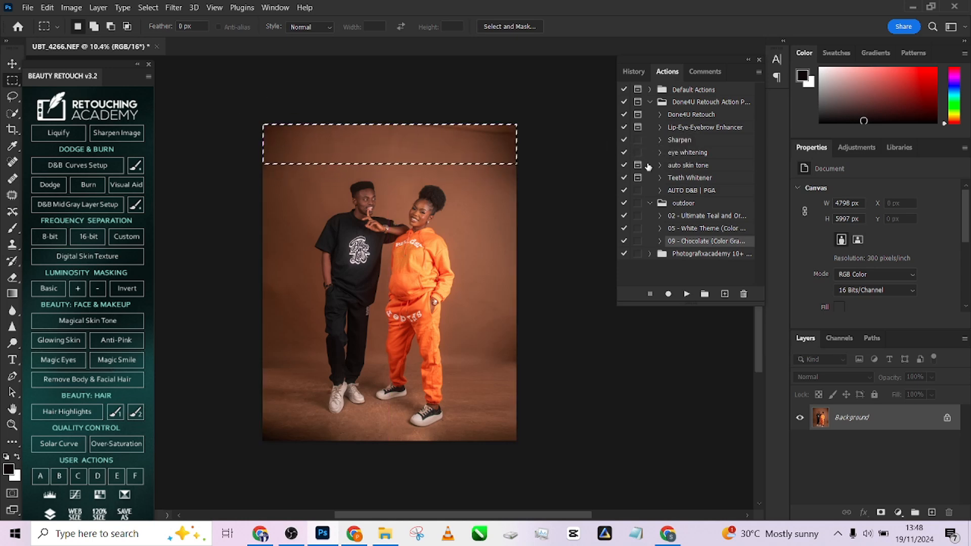
key("ctrl+t")
left_click_drag(389, 123, 390, 101)
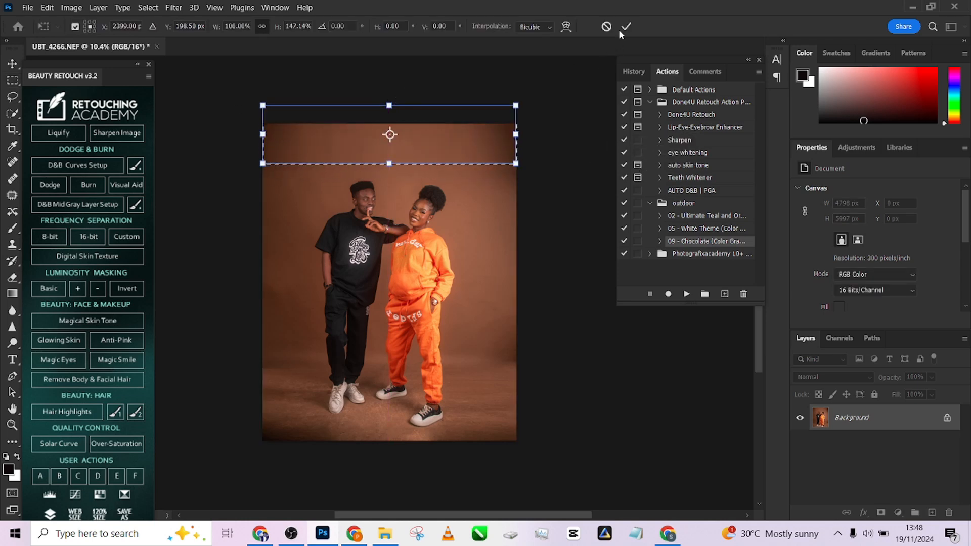
left_click(626, 27)
key("ctrl+d")
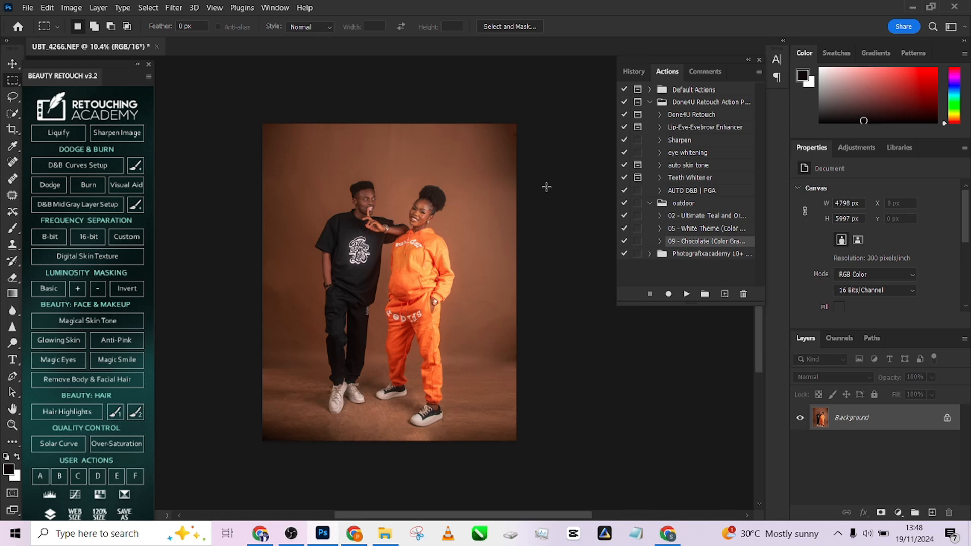
- Run the 16-bit frequency separation action with a Gaussian Blur radius of 2 pixels, checking the blur on the woman's face
scroll(422, 252, "up", 6)
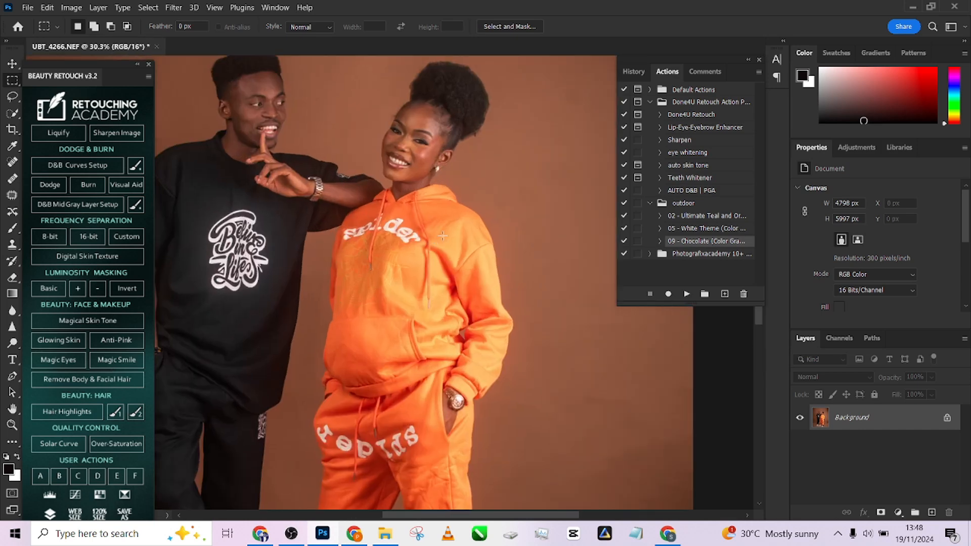
scroll(500, 237, "up", 4)
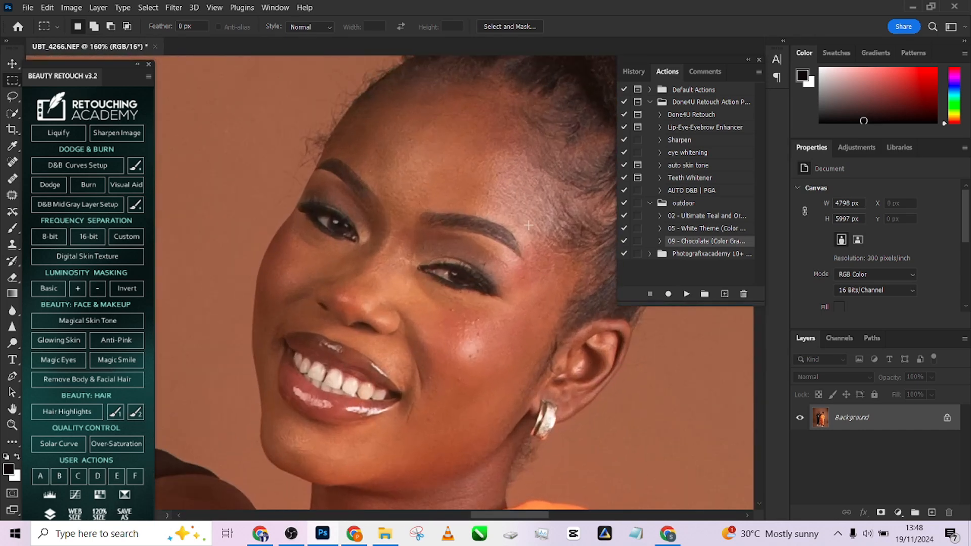
scroll(479, 258, "up", 2)
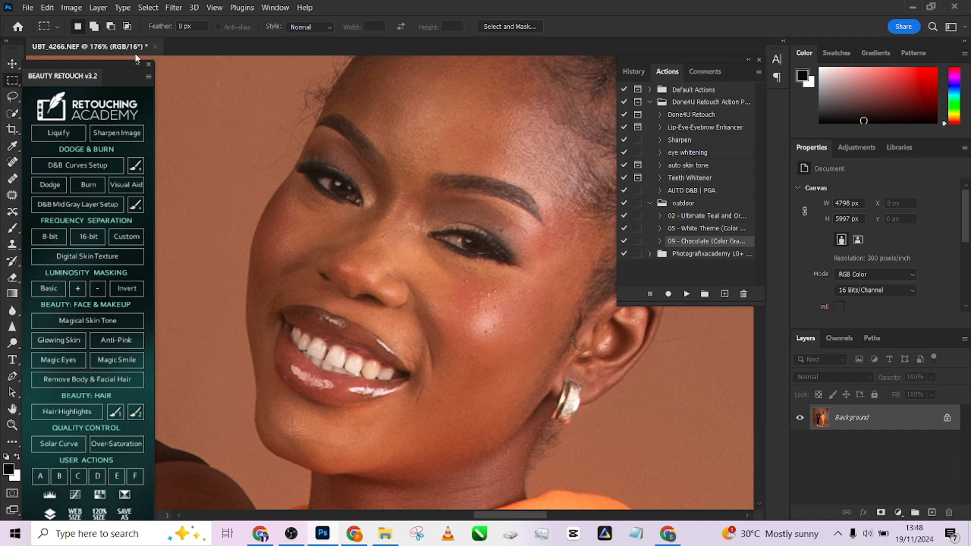
left_click(81, 236)
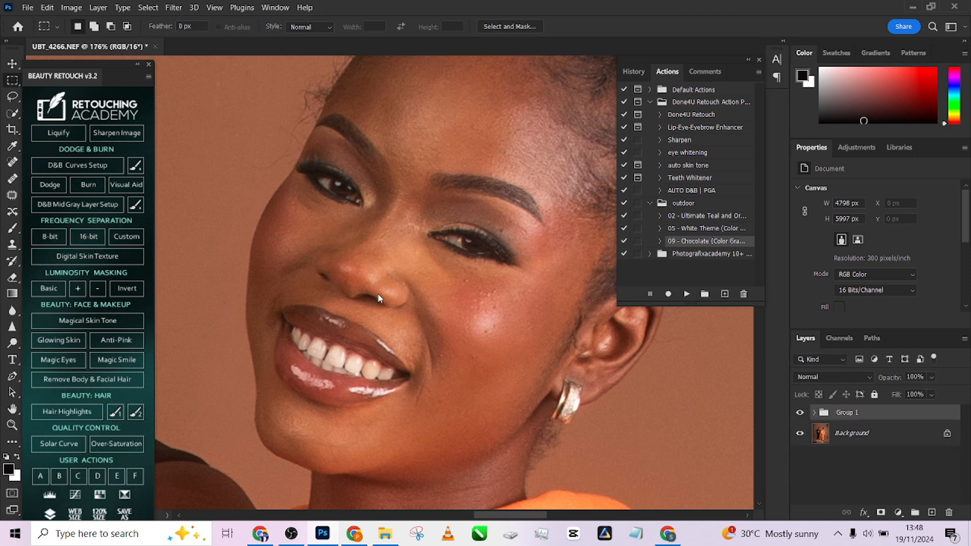
type("3")
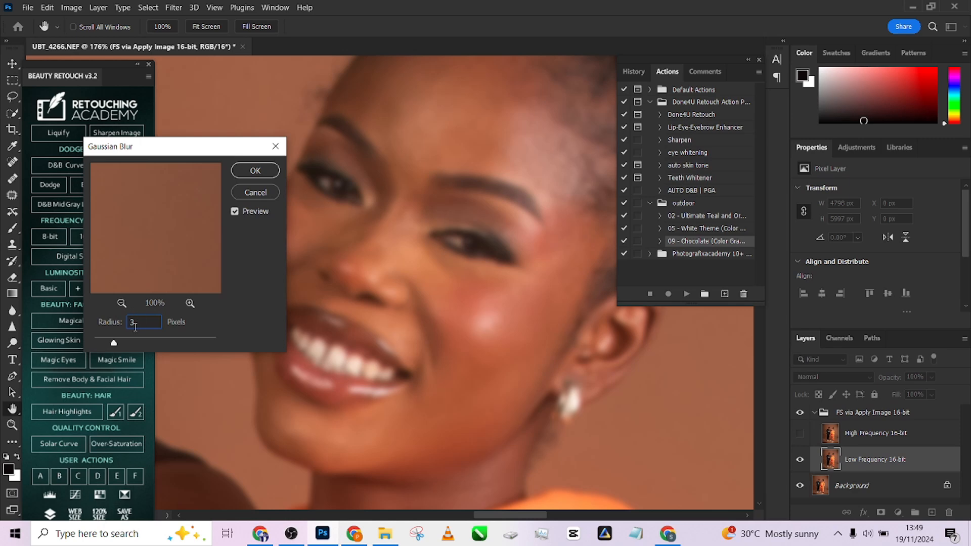
type("2")
left_click(254, 169)
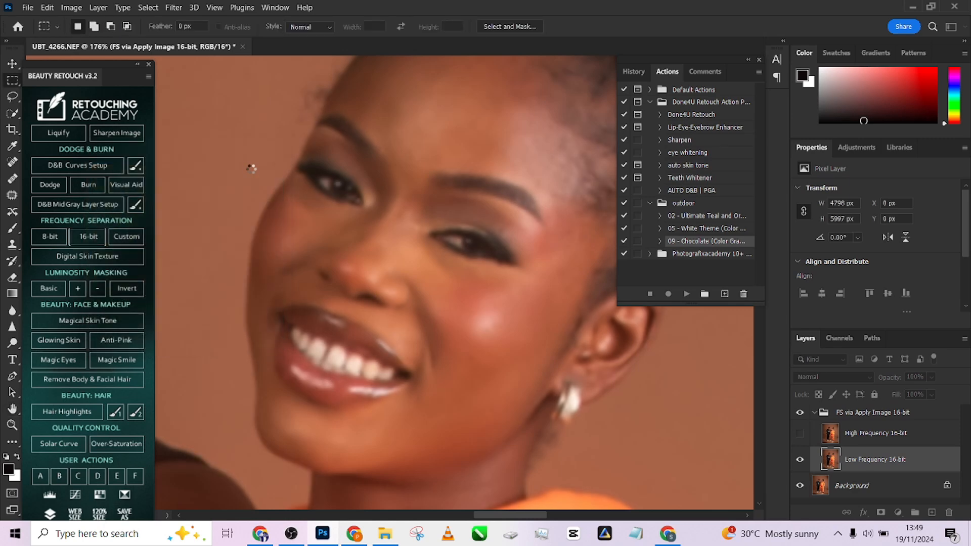
- On the High Frequency: Texture layer, clone clean skin texture over the spots on the woman's face using a 15 px Clone Stamp
left_click(875, 437)
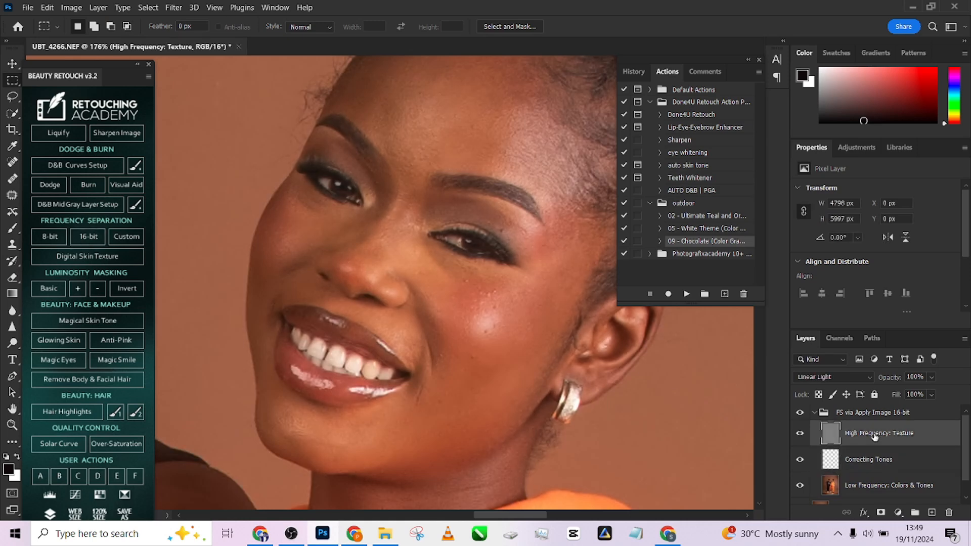
left_click(12, 245)
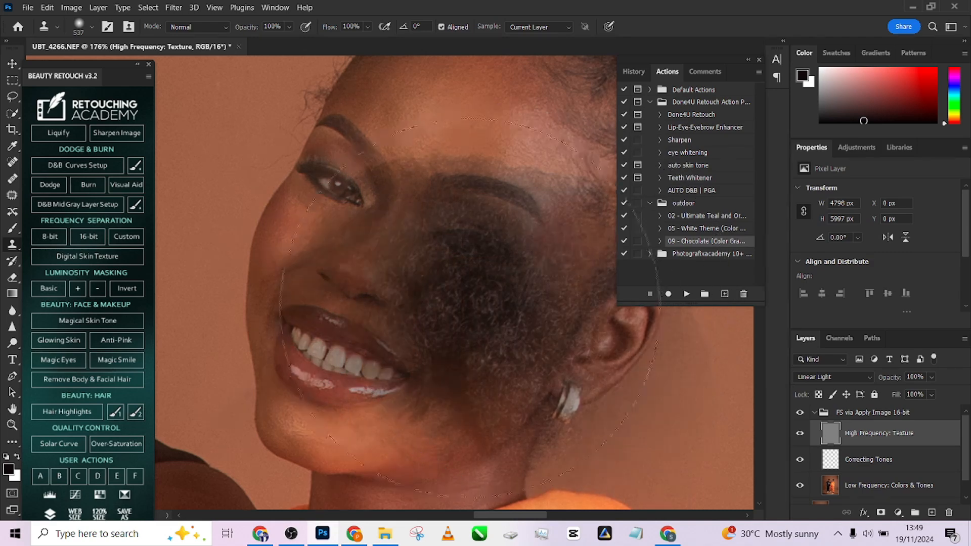
left_click_drag(471, 307, 183, 307)
scroll(415, 338, "up", 2)
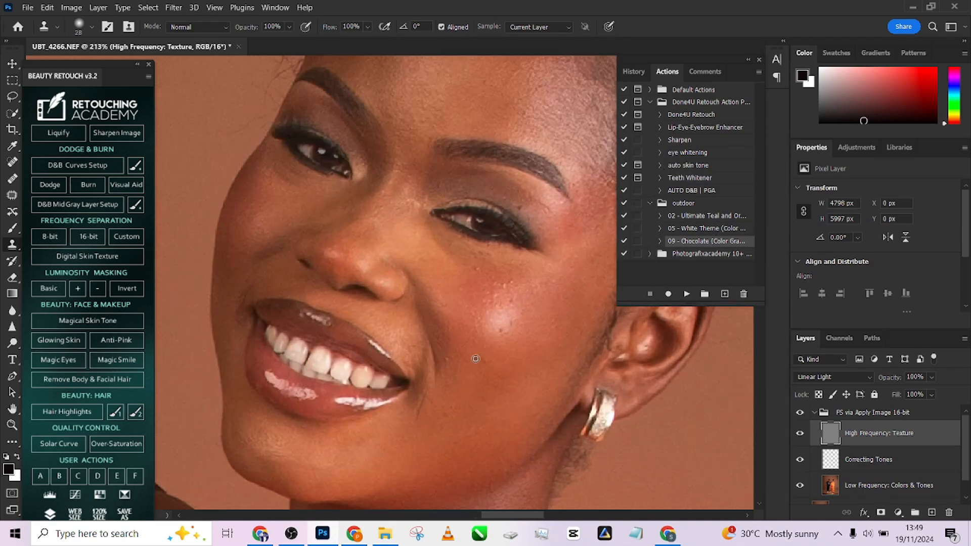
mouse_move(475, 359)
left_mouse_down()
mouse_move(440, 306)
mouse_move(449, 321)
left_mouse_up()
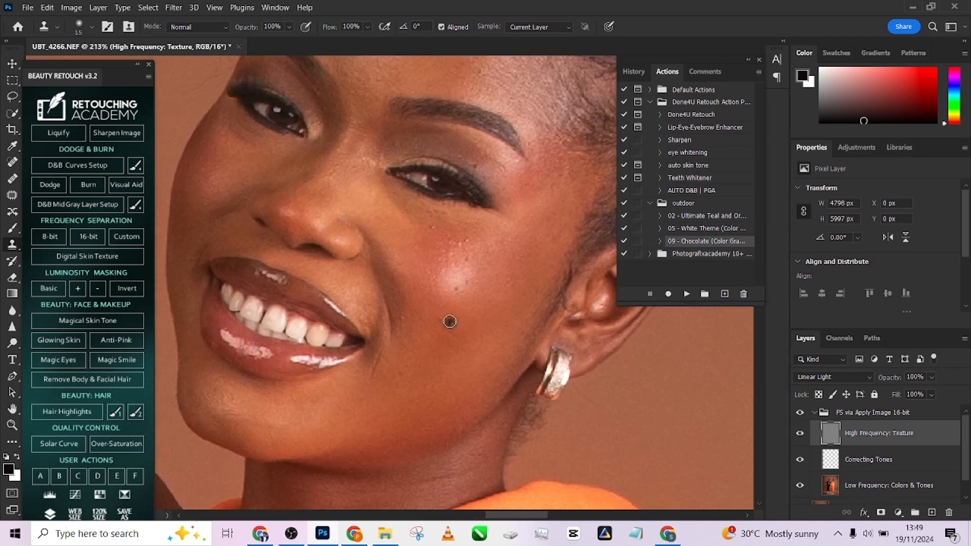
left_click(443, 320, "alt")
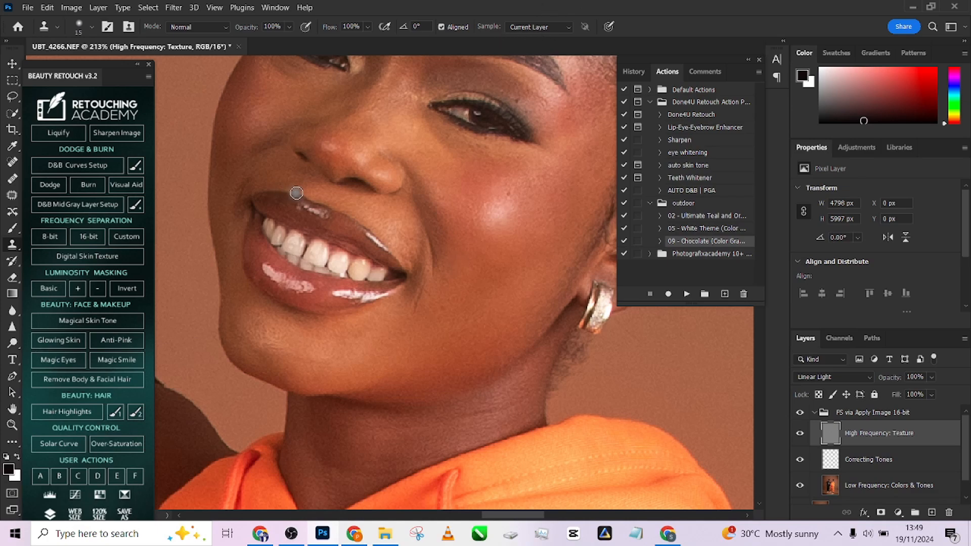
scroll(279, 329, "up", 3)
scroll(279, 329, "up", 2)
scroll(428, 203, "up", 6)
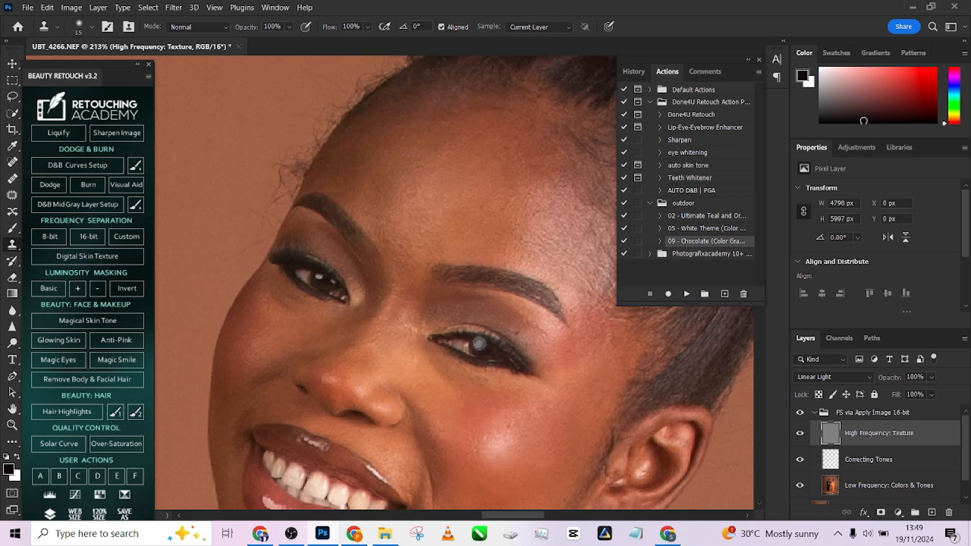
- Clone clean skin texture over the blemishes on the man's face and forehead on the High Frequency: Texture layer
scroll(428, 204, "down", 4)
left_click_drag(427, 203, 708, 268)
left_click_drag(394, 303, 561, 358)
scroll(310, 332, "up", 2)
scroll(413, 261, "up", 3)
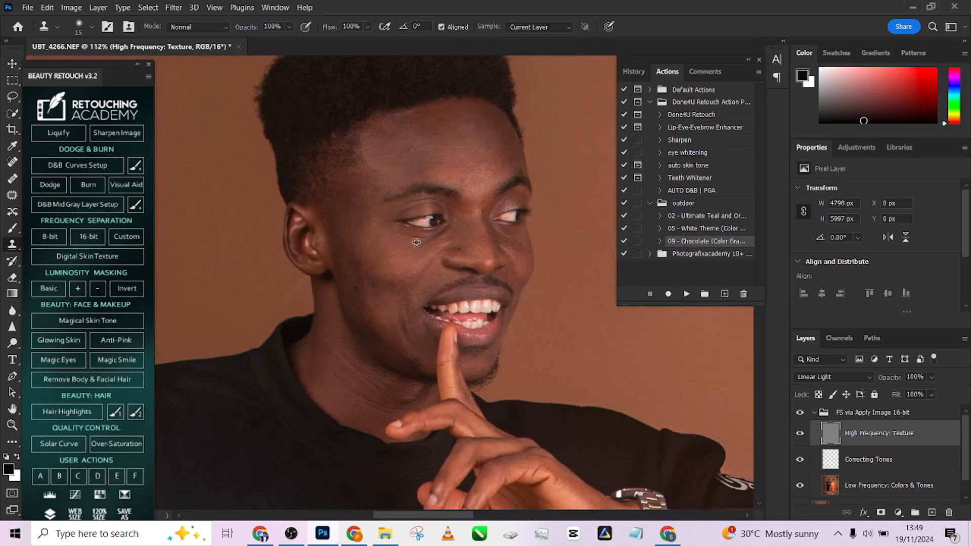
scroll(407, 201, "up", 2)
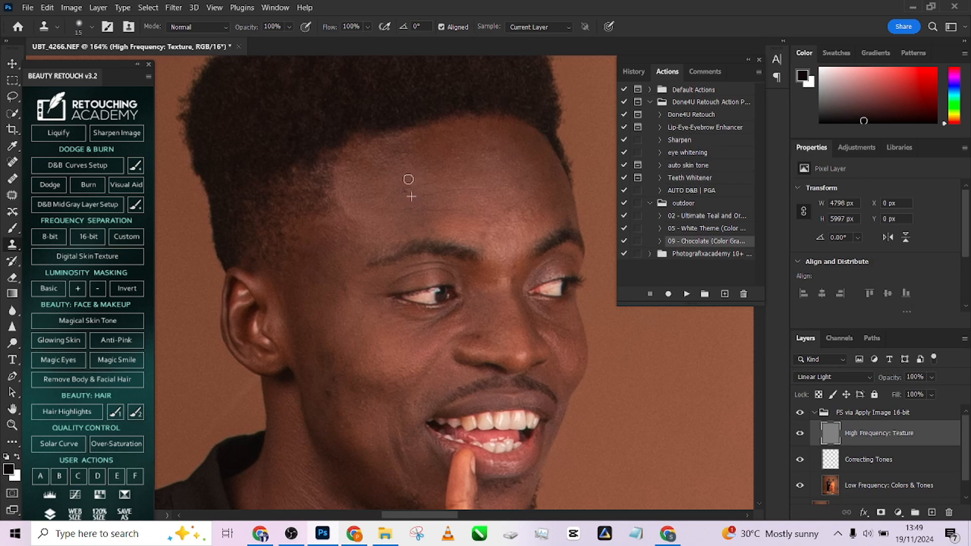
scroll(396, 163, "down", 3)
- On the Low Frequency: Colors & Tones layer, blend the woman's forehead tones with the Mixer Brush at about 70 px
scroll(408, 245, "down", 5)
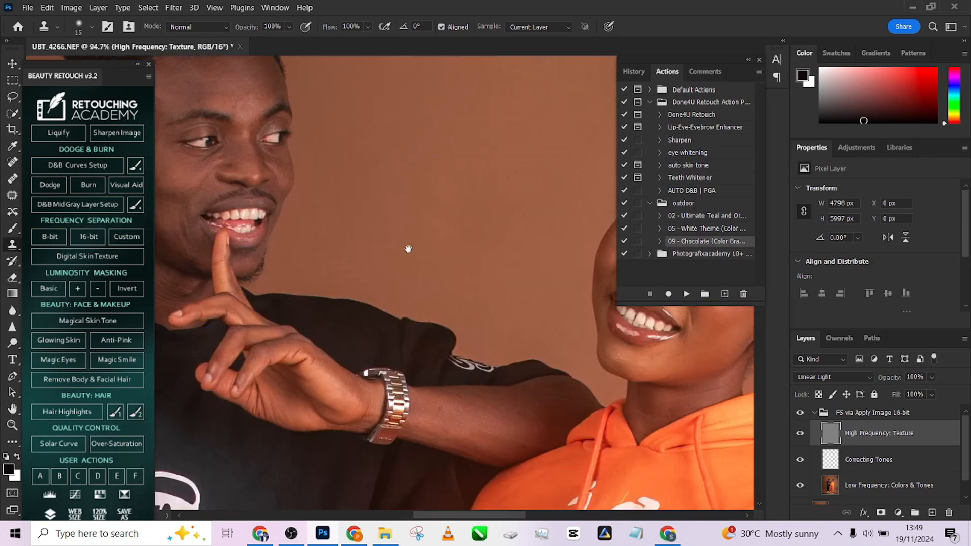
scroll(383, 251, "up", 2)
scroll(400, 259, "down", 1)
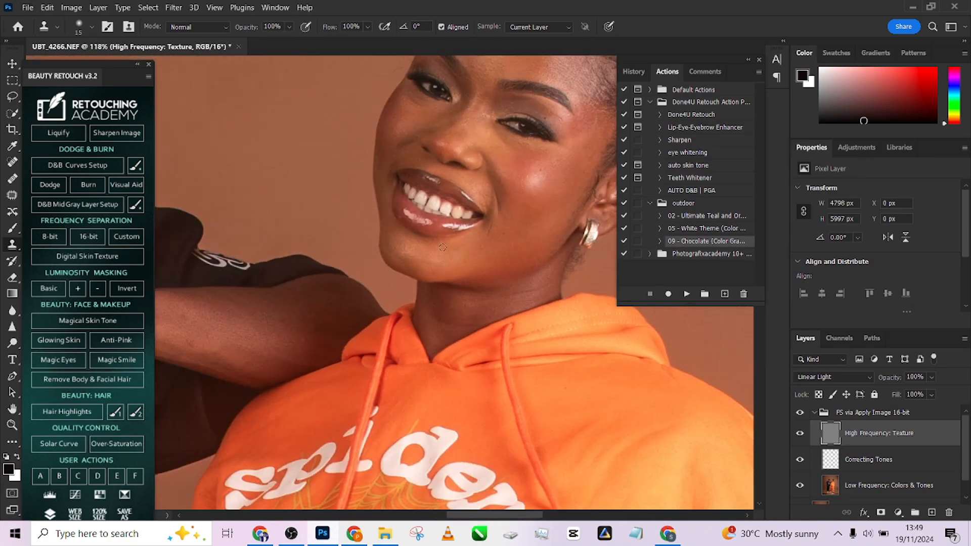
left_click_drag(470, 201, 441, 354)
left_click(863, 489)
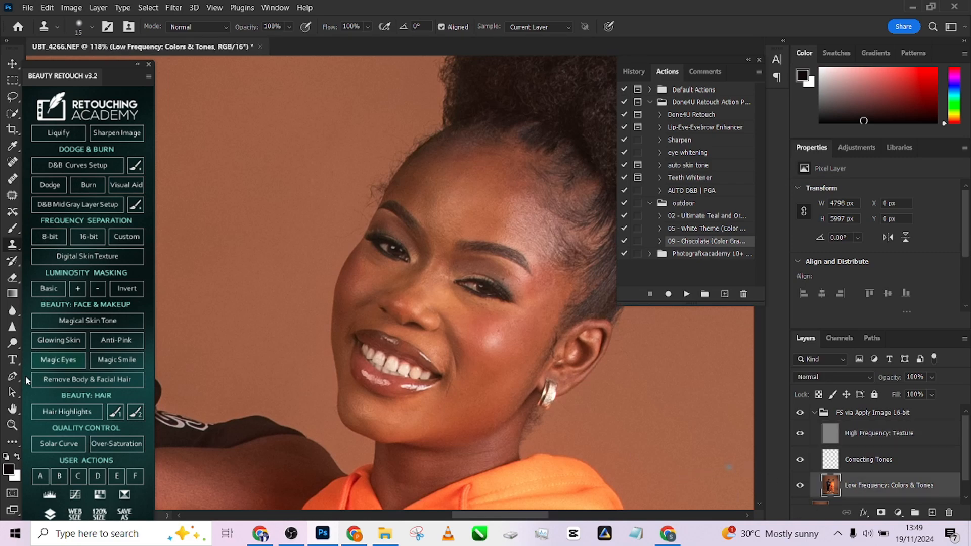
key("b")
scroll(486, 208, "up", 4)
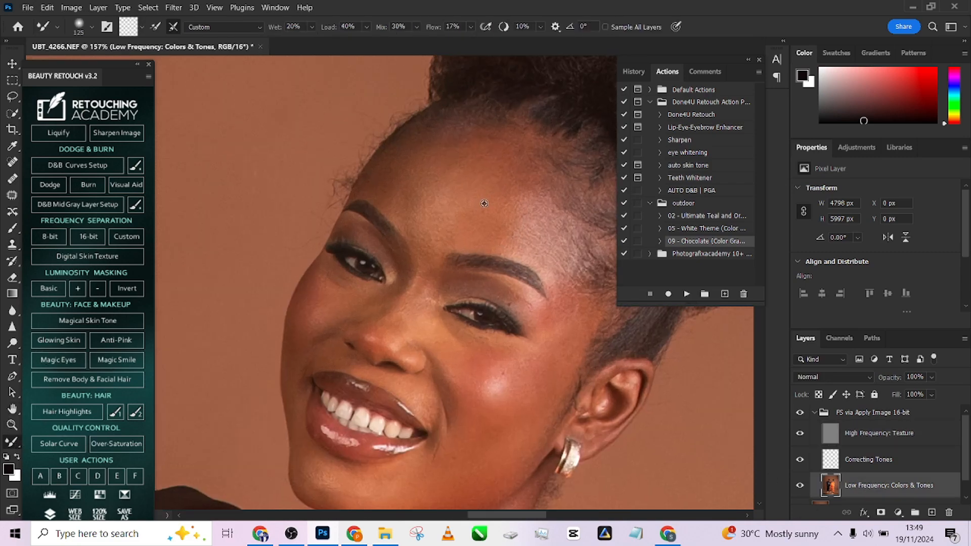
scroll(453, 216, "down", 4)
scroll(449, 214, "up", 2)
key("bracketleft")
key("bracketleft")
key("bracketleft")
key("bracketleft")
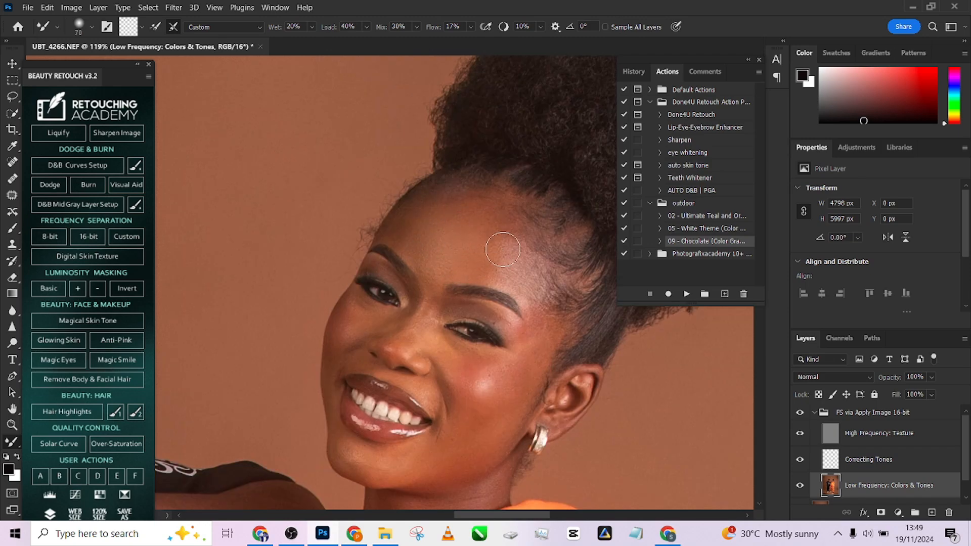
key("bracketleft")
key("bracketright")
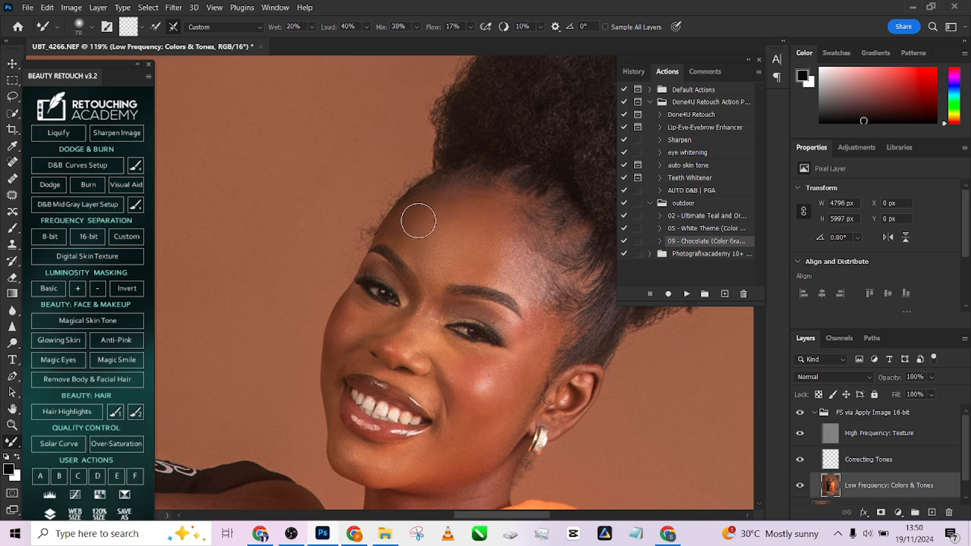
- Blend the skin tones under the woman's eyes and on her cheek with a Mixer Brush of about 45 px
key("bracketleft")
key("bracketleft")
key("bracketright")
key("bracketright")
scroll(505, 268, "down", 2)
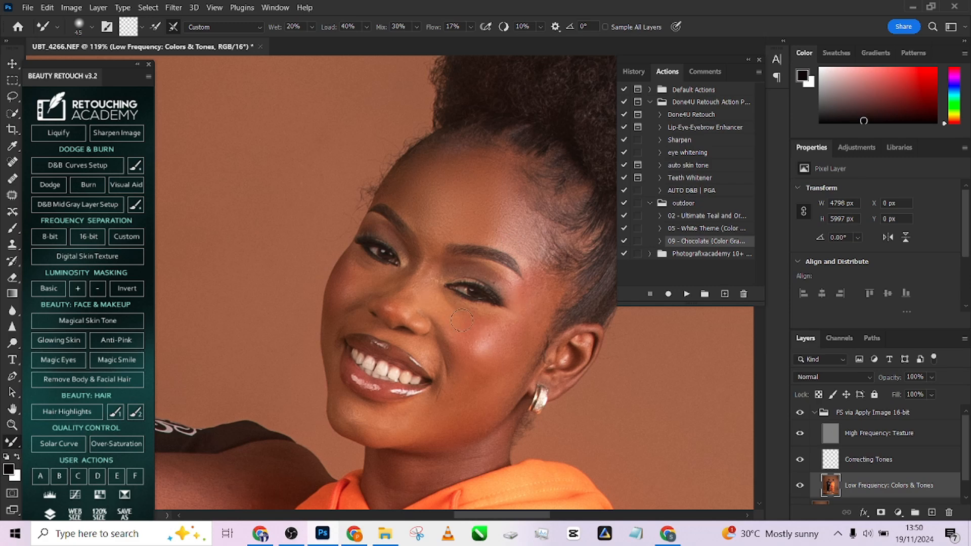
key("]")
- Blend the skin tones around the woman's mouth and chin with a Mixer Brush of about 40 px
scroll(533, 342, "down", 2)
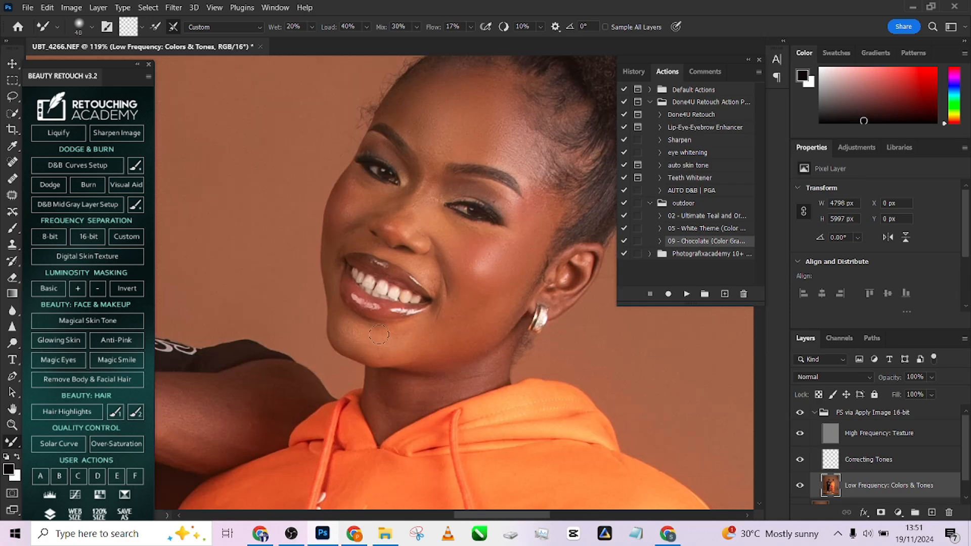
key("]")
scroll(379, 336, "up", 1)
- Blend the skin tones on the man's forehead and cheek with a Mixer Brush of about 50 px on the Low Frequency: Colors & Tones layer
scroll(379, 349, "down", 3)
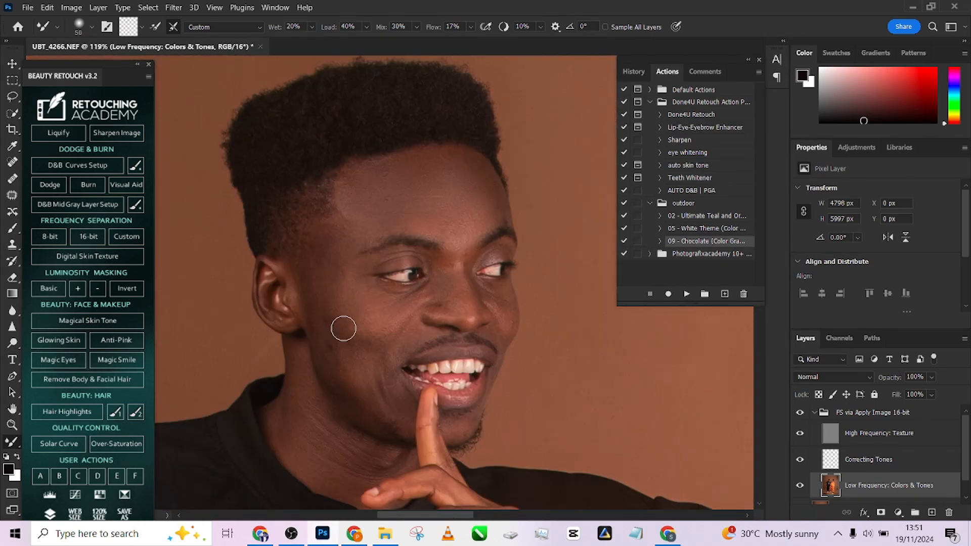
key("[")
key("[")
key("[")
key("[")
scroll(457, 256, "down", 5)
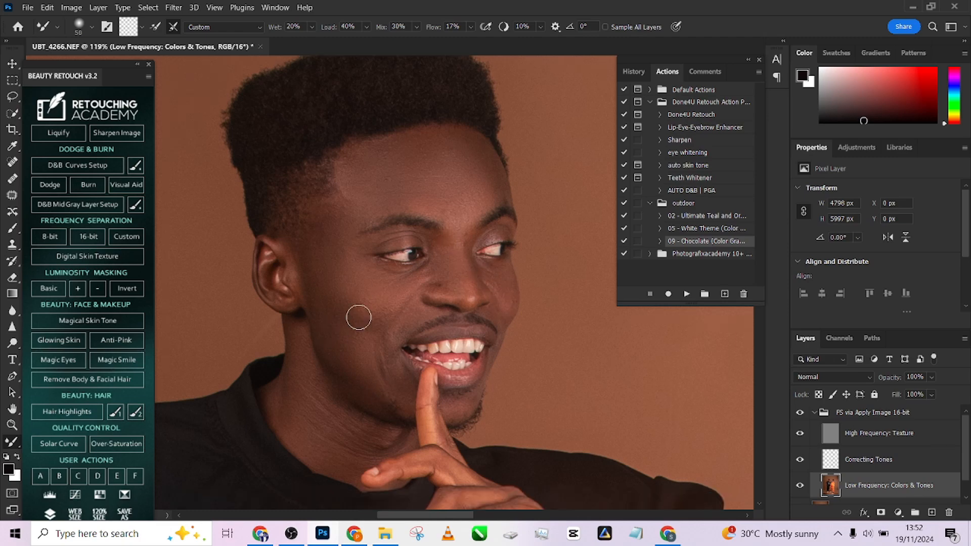
- Blend the skin tones along the man's forearm with a larger Mixer Brush of about 87 px, then reduce it to 77 px
key("]")
key("]")
key("]")
key("]")
key("]")
key("]")
key("]")
scroll(345, 243, "down", 4)
scroll(527, 401, "up", 4)
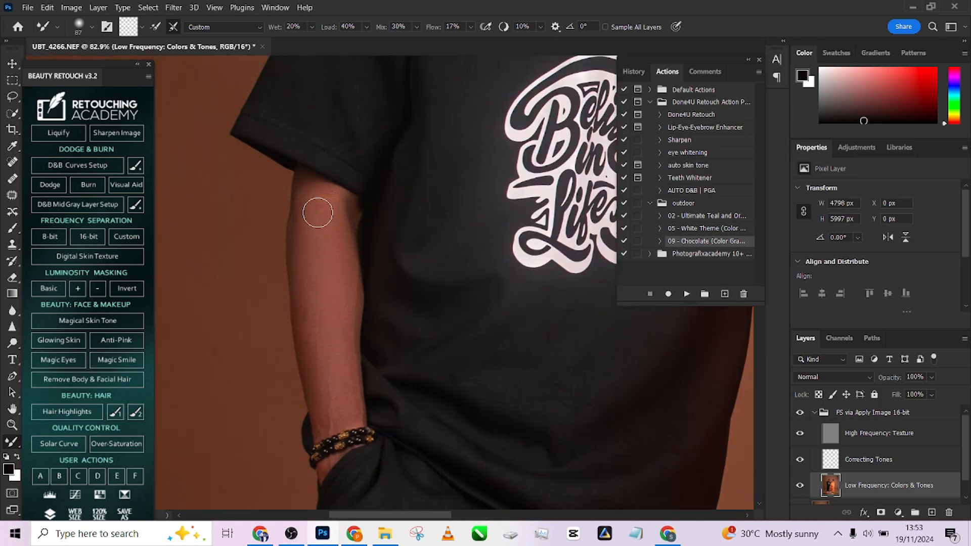
key("bracketleft")
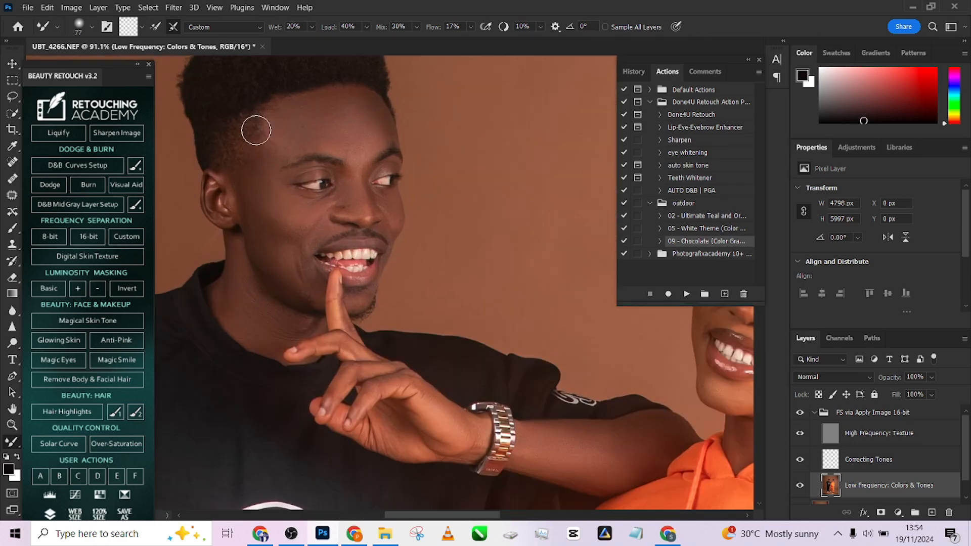
- Inspect the couple's skin and clothing, comparing before and after by toggling the visibility of the FS via Apply Image 16-bit group
scroll(402, 230, "up", 2)
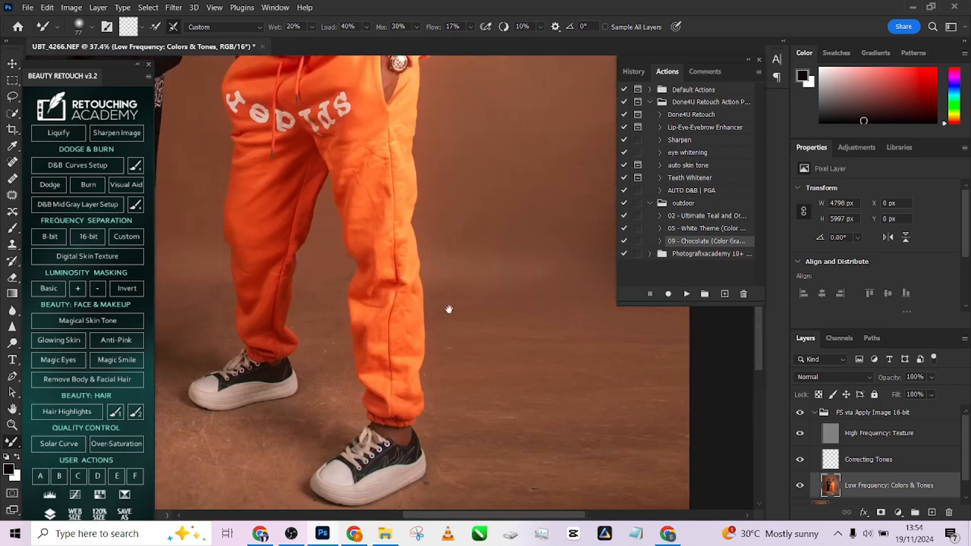
left_click_drag(448, 308, 449, 236)
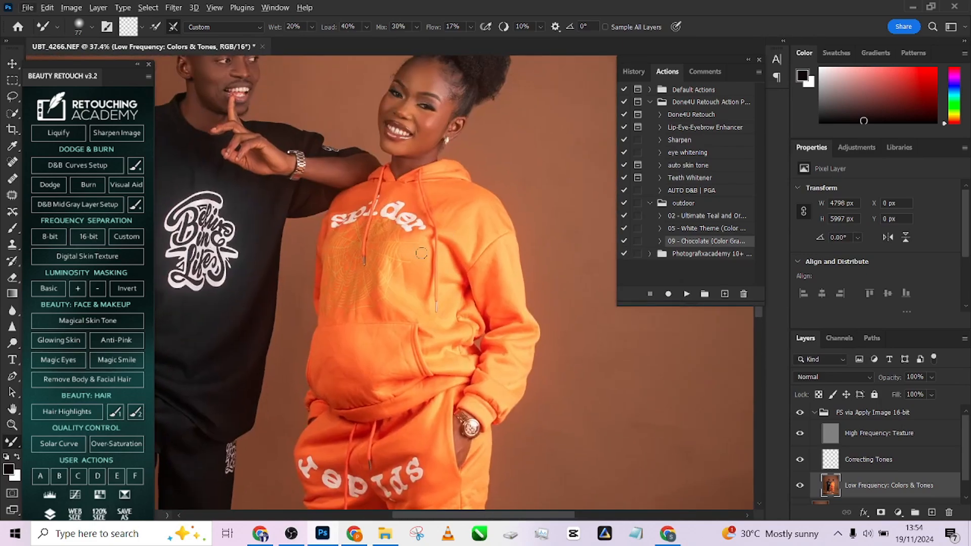
scroll(388, 319, "up", 3)
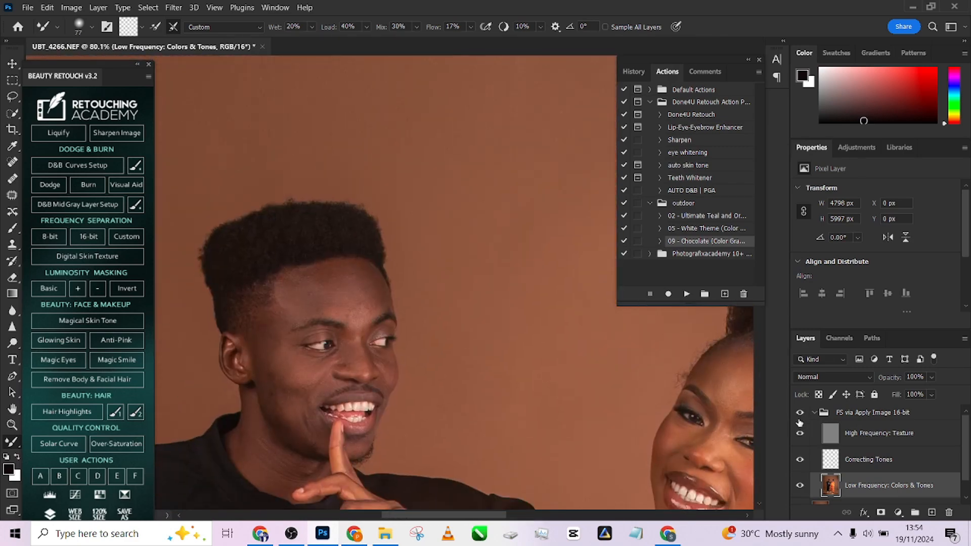
left_click_drag(614, 407, 308, 249)
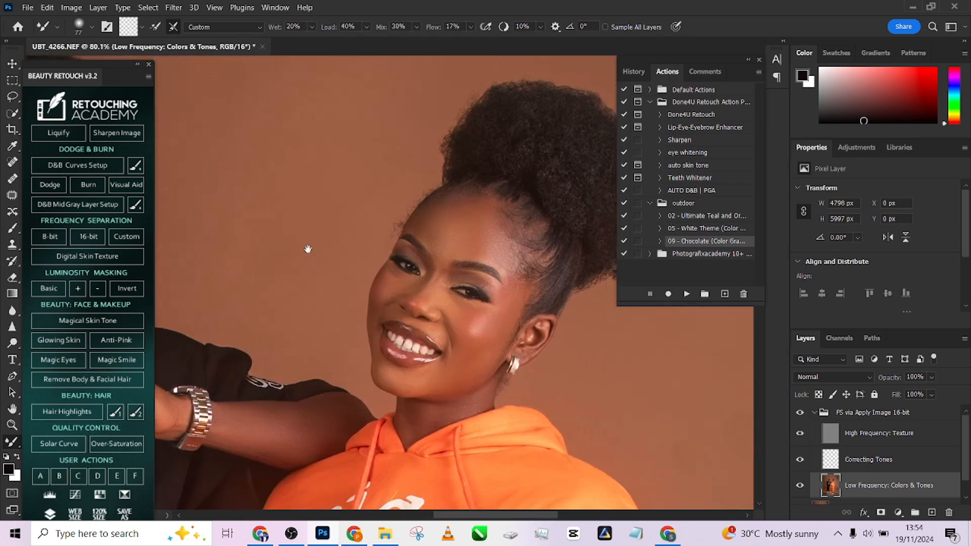
left_click(800, 414)
left_click(800, 414)
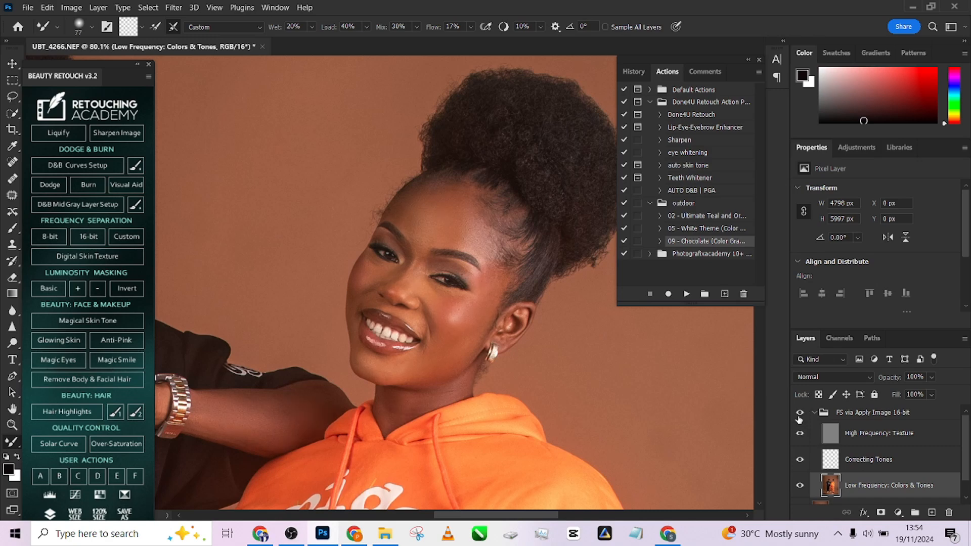
scroll(382, 242, "down", 2)
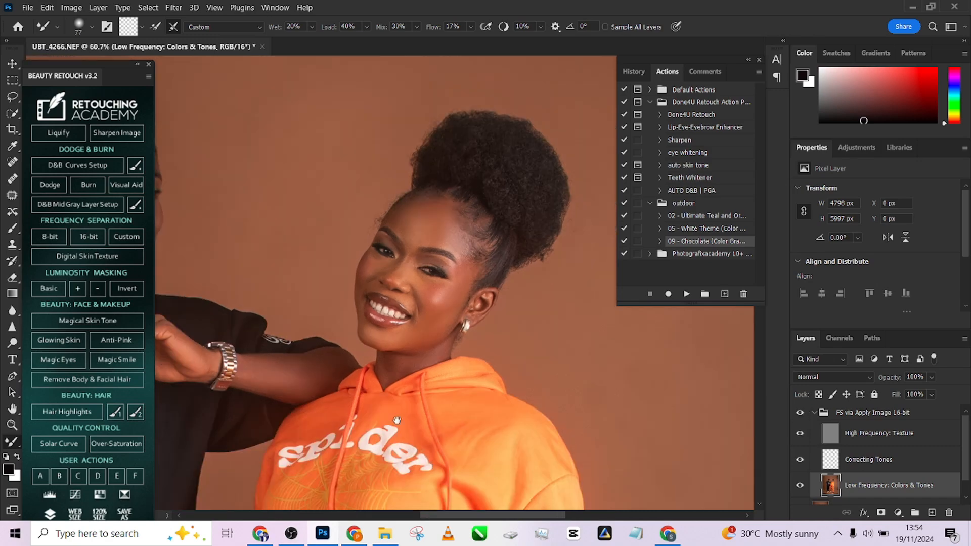
left_click_drag(396, 421, 362, 141)
left_click_drag(469, 351, 407, 117)
left_click_drag(418, 354, 407, 233)
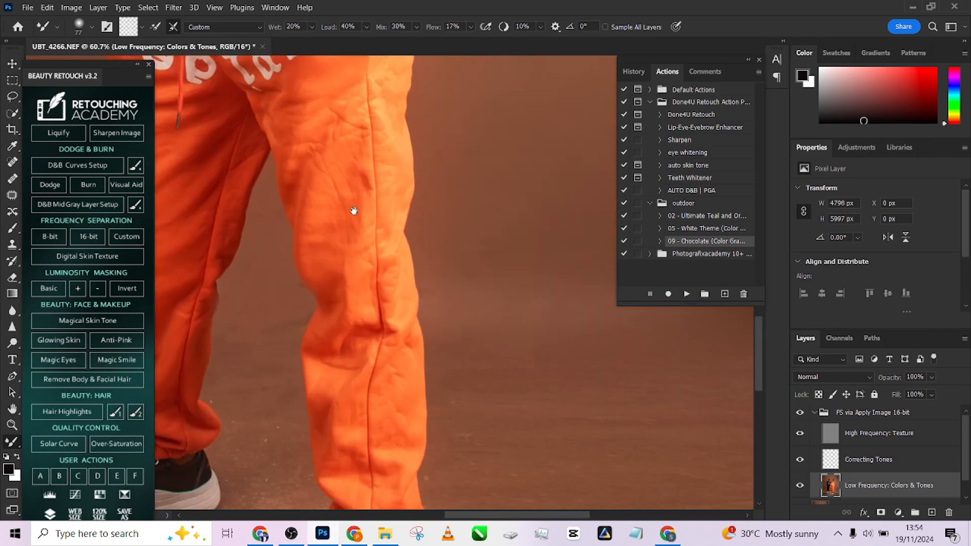
left_click_drag(354, 210, 368, 445)
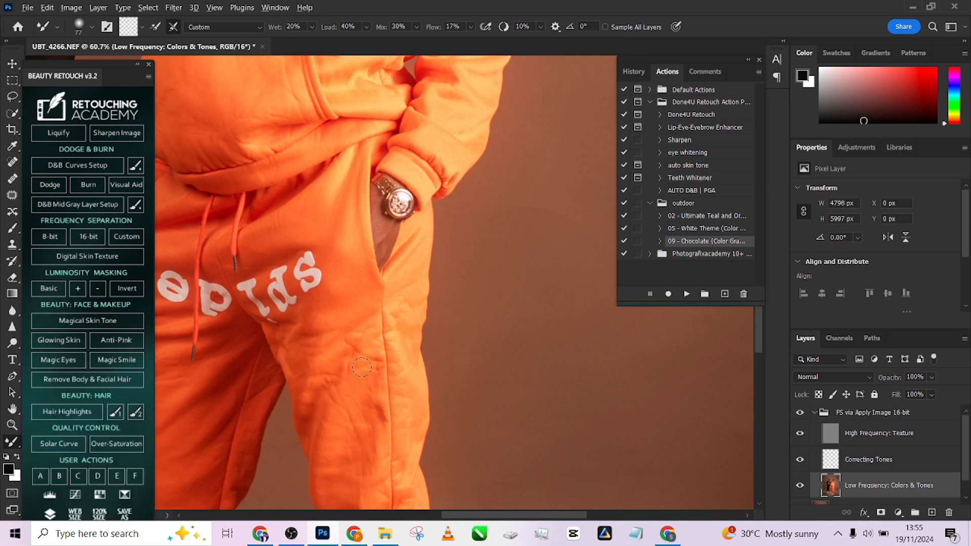
- Blend the fabric creases on the thigh of the woman's orange trousers with a Mixer Brush, undoing the first stroke and reducing the size to 100 px
mouse_move(360, 368)
left_mouse_down()
mouse_move(377, 373)
mouse_move(368, 389)
left_mouse_up()
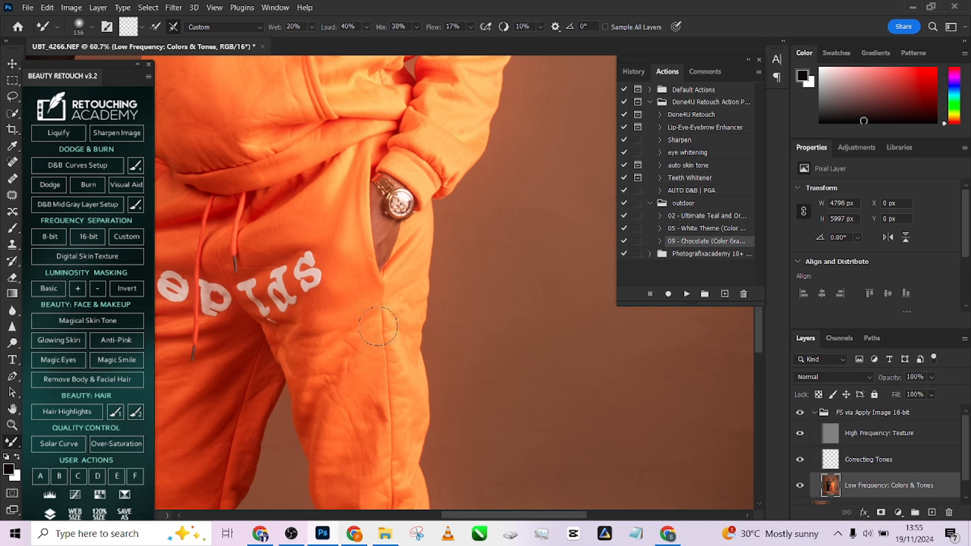
key("ctrl+z")
scroll(372, 364, "up", 2)
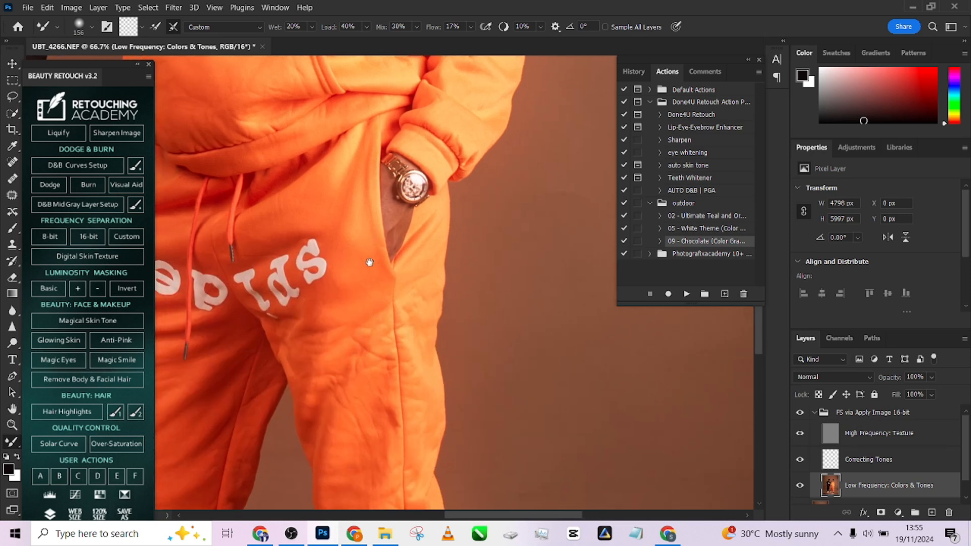
scroll(354, 268, "down", 1)
scroll(364, 278, "up", 1)
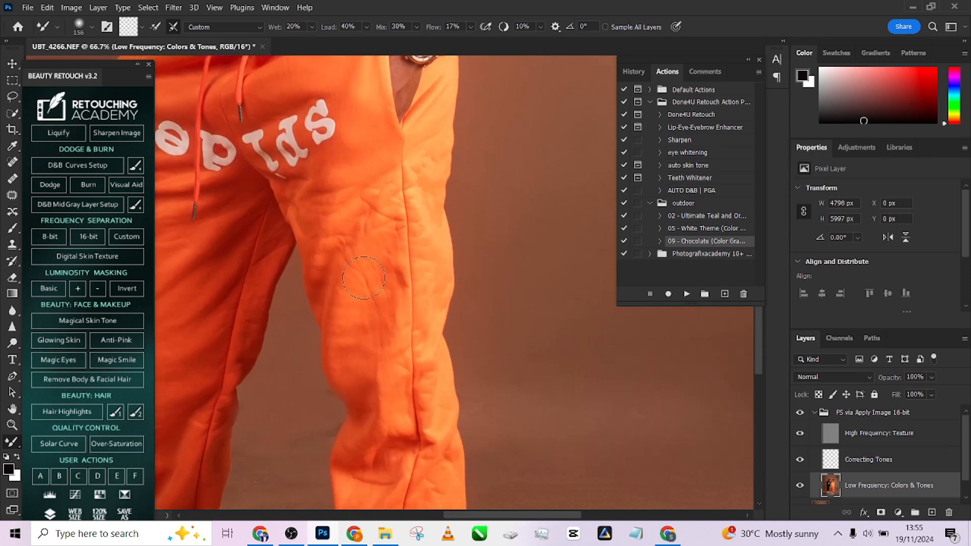
key("bracketleft")
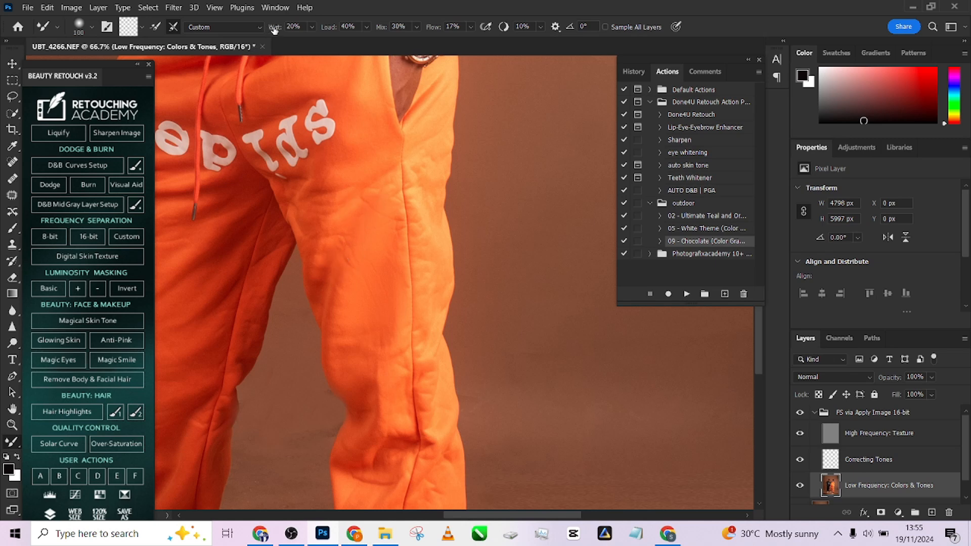
- Set the Mixer Brush to 39% Wet and 35% Flow and smooth the folds on the trouser leg at 100 px
left_click_drag(274, 30, 294, 30)
left_click_drag(429, 28, 442, 31)
key("bracketright")
key("bracketright")
key("bracketleft")
key("bracketleft")
scroll(384, 267, "down", 2)
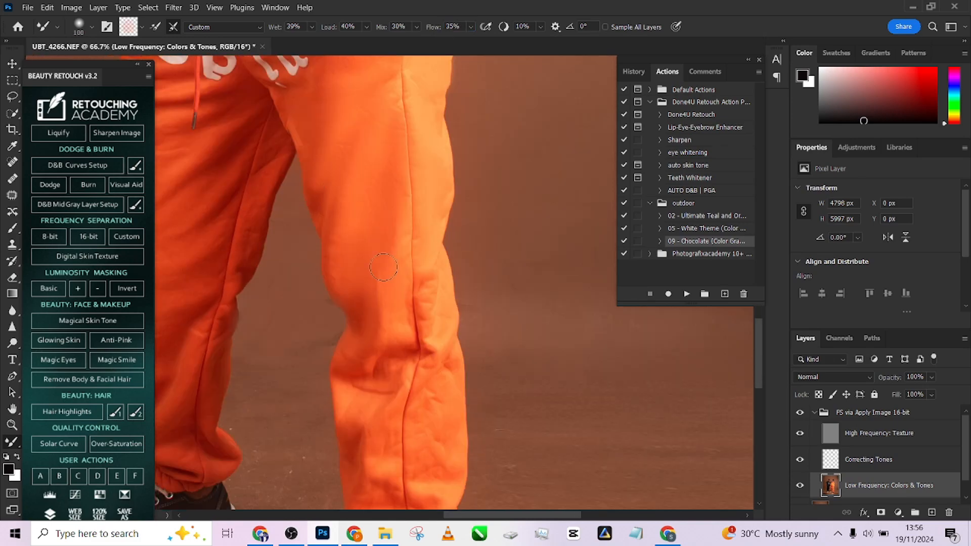
- Smooth the creases on the other leg of the orange trousers with a Mixer Brush of about 125 px
scroll(384, 267, "down", 3)
scroll(383, 267, "up", 2)
scroll(323, 284, "down", 5)
scroll(271, 294, "up", 6)
key("bracketright")
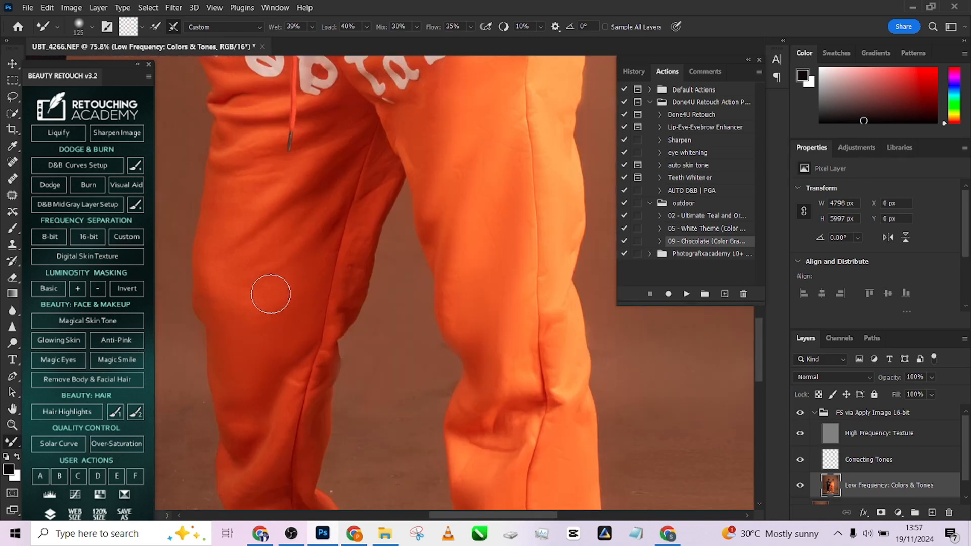
- Smooth the fabric tones around the front pocket of the orange hoodie with a Mixer Brush of about 85 px
scroll(284, 263, "down", 3)
key("bracketleft")
key("bracketleft")
scroll(453, 354, "up", 6)
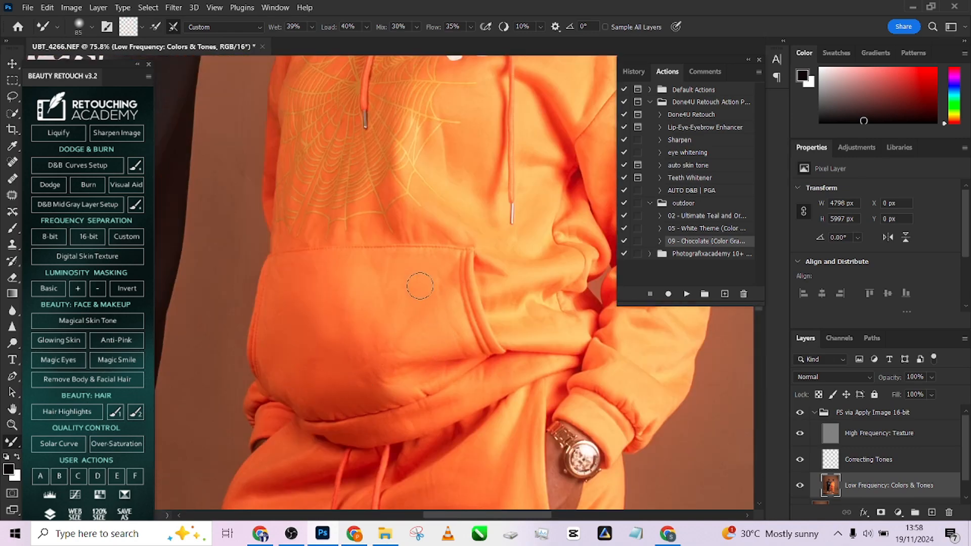
- Check the whole outfit and blend the remaining folds on the orange hoodie with a Mixer Brush of about 147 px
scroll(449, 380, "down", 5)
scroll(521, 354, "down", 3)
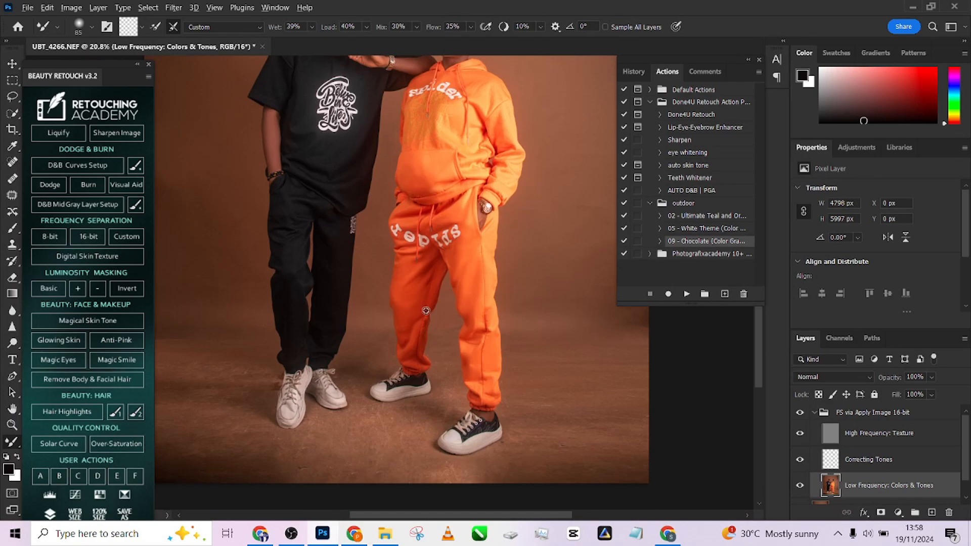
scroll(425, 310, "down", 2)
scroll(524, 306, "up", 3)
scroll(522, 302, "down", 1)
scroll(522, 302, "up", 5)
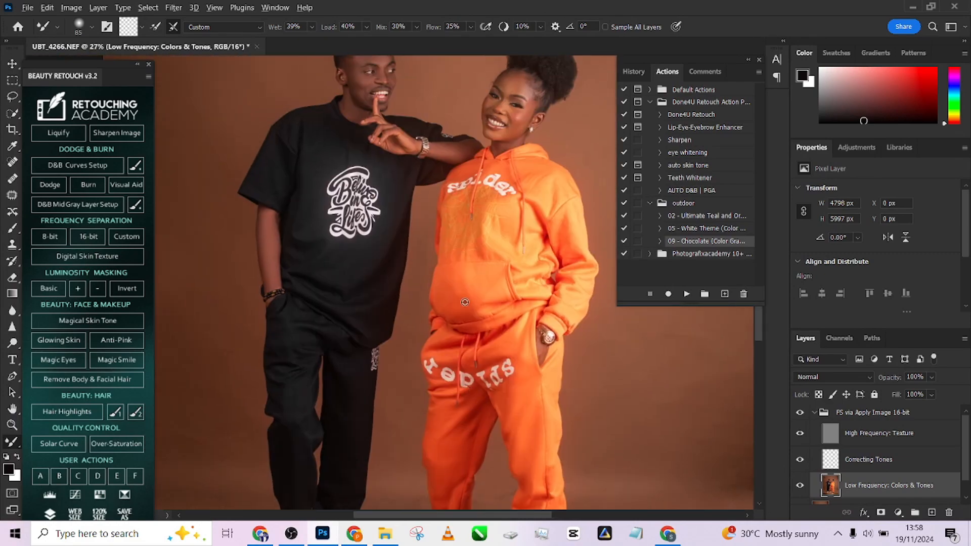
scroll(431, 303, "up", 4)
key("bracketright")
key("bracketright")
key("bracketright")
mouse_move(431, 302)
left_mouse_down()
mouse_move(462, 280)
mouse_move(431, 244)
mouse_move(430, 317)
mouse_move(445, 276)
mouse_move(470, 300)
mouse_move(470, 266)
mouse_move(471, 280)
mouse_move(493, 261)
mouse_move(465, 228)
left_mouse_up()
scroll(502, 232, "down", 6)
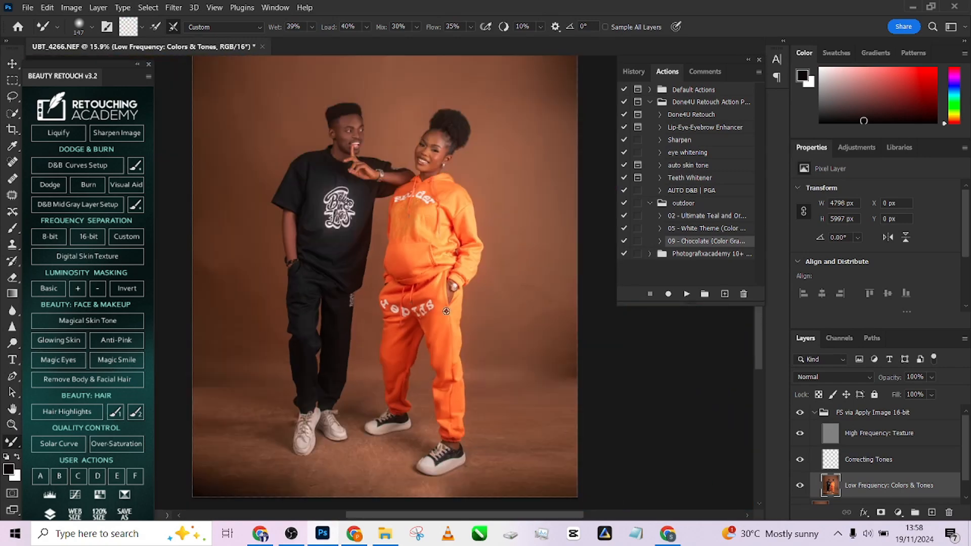
- Collapse the FS via Apply Image 16-bit group and flatten the image into the Background layer
left_click(815, 413)
left_click(814, 413)
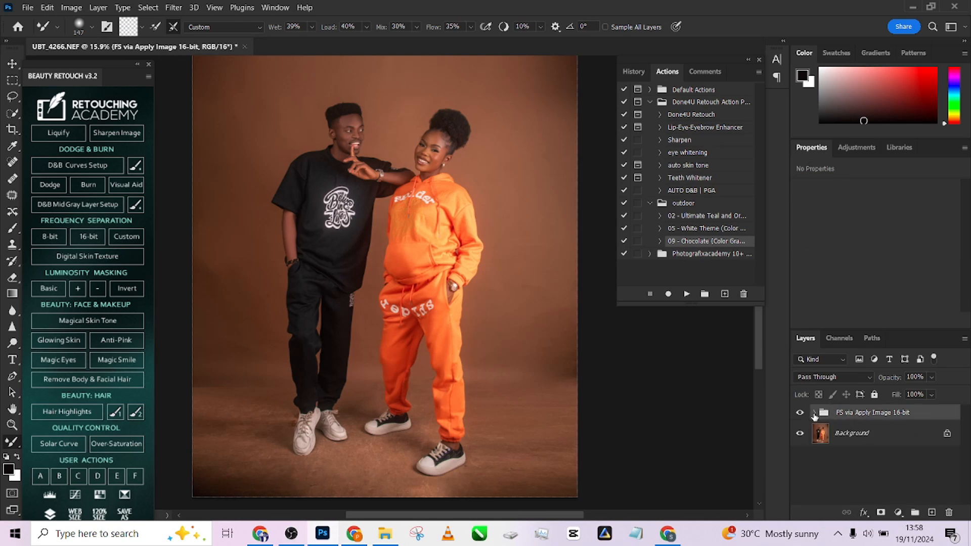
right_click(928, 416)
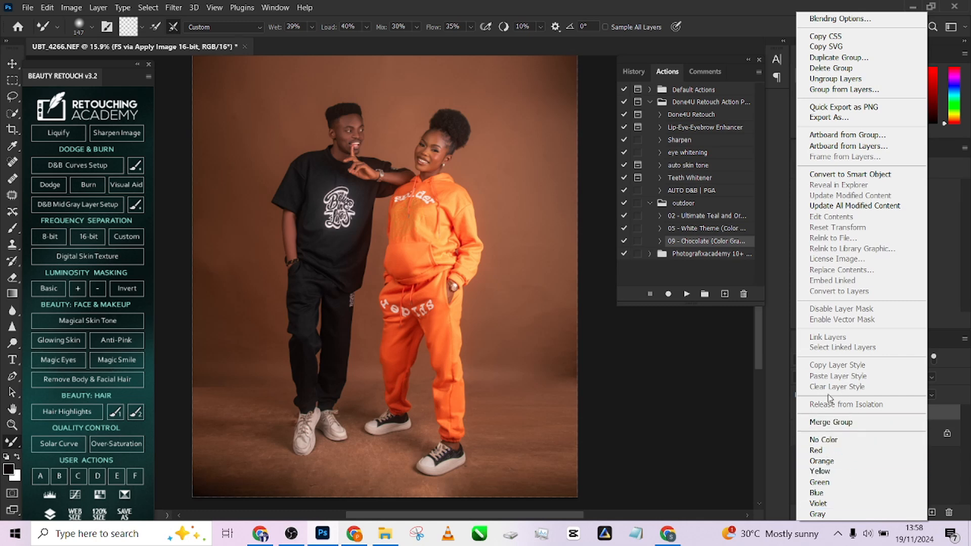
left_click(942, 436)
right_click(940, 434)
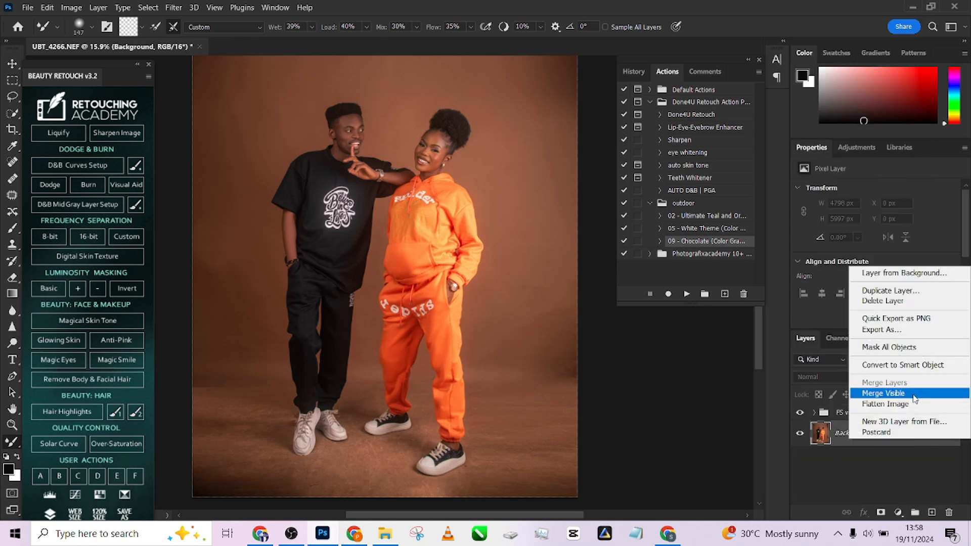
left_click(904, 404)
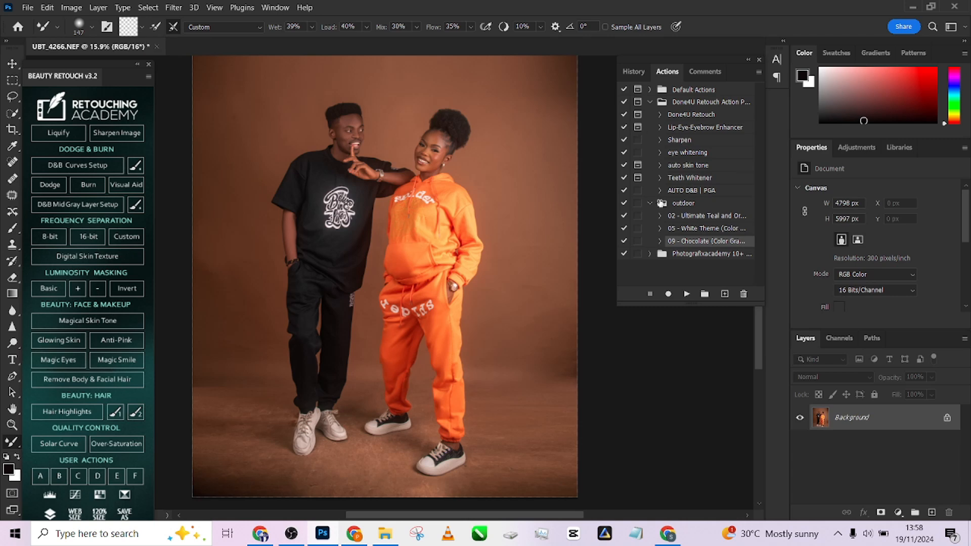
- Run the Done4U Retouch action on the flattened image, accepting a Gaussian Blur radius of 2.0 pixels
left_click(677, 115)
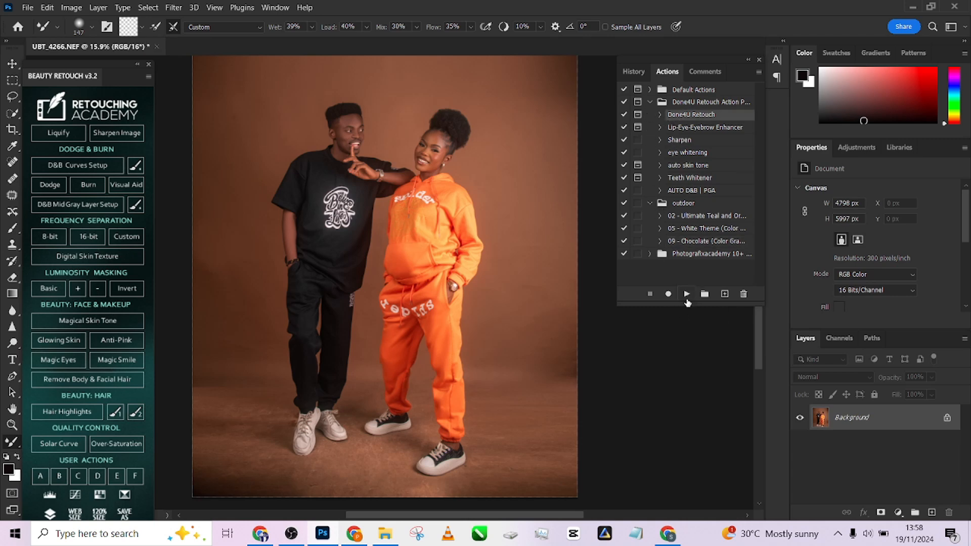
left_click(686, 294)
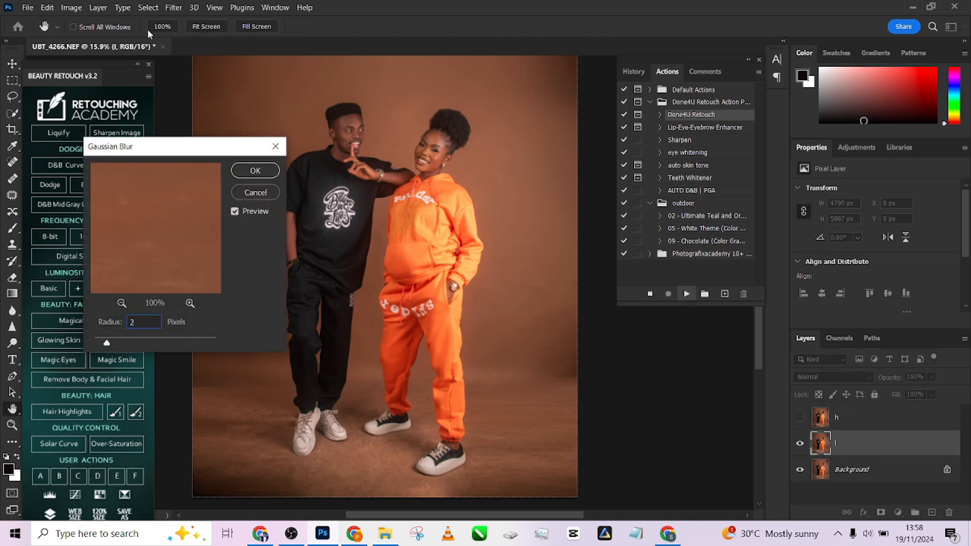
left_click(399, 121, "ctrl")
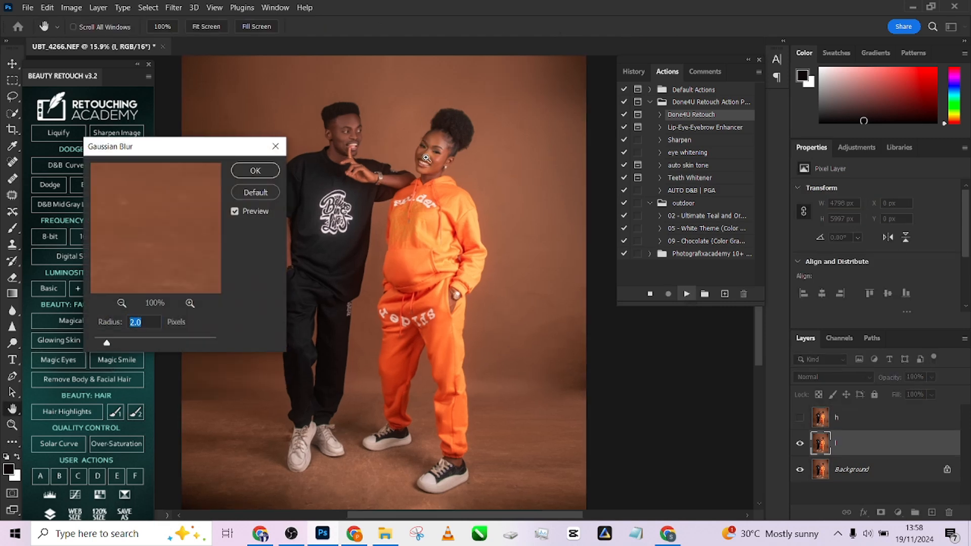
left_click(426, 158, "ctrl")
left_click(426, 157, "ctrl")
left_click(427, 159, "ctrl")
left_click(425, 161, "ctrl")
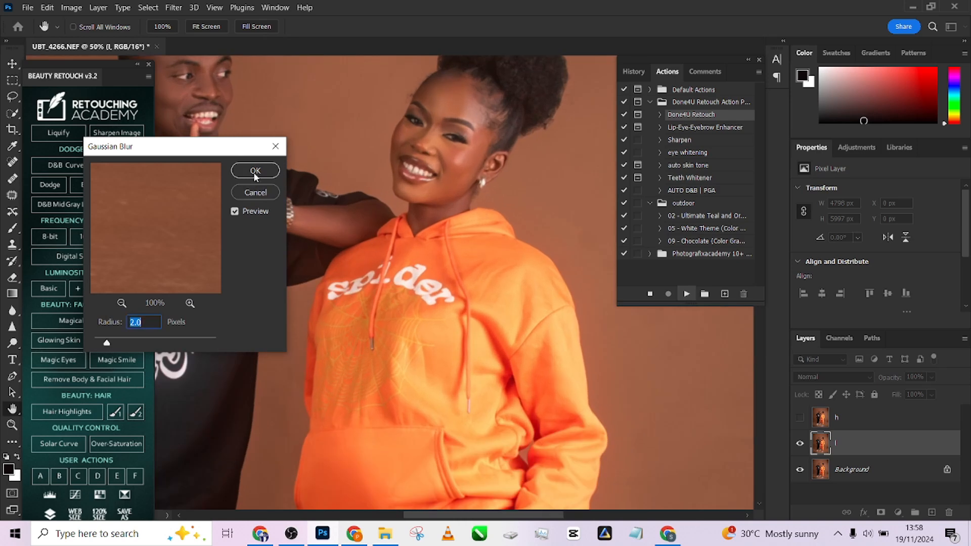
left_click(255, 172)
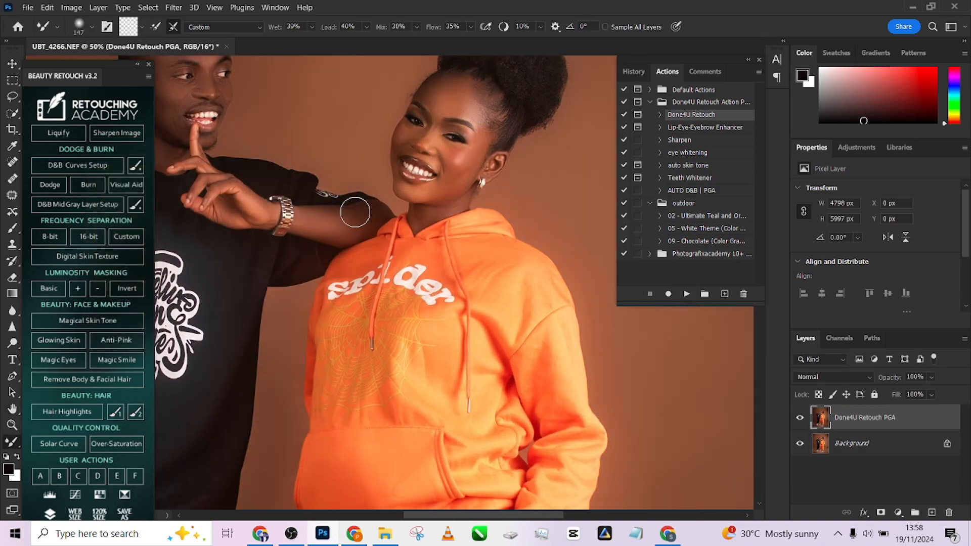
- Compare the couple before and after the action by toggling the visibility of the Done4U Retouch PGA layer
left_click(800, 419)
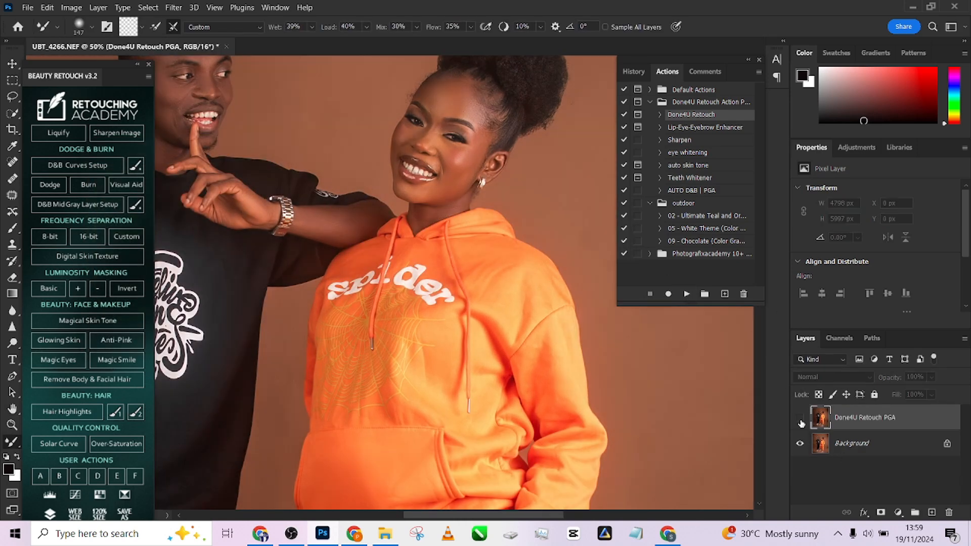
left_click(801, 421)
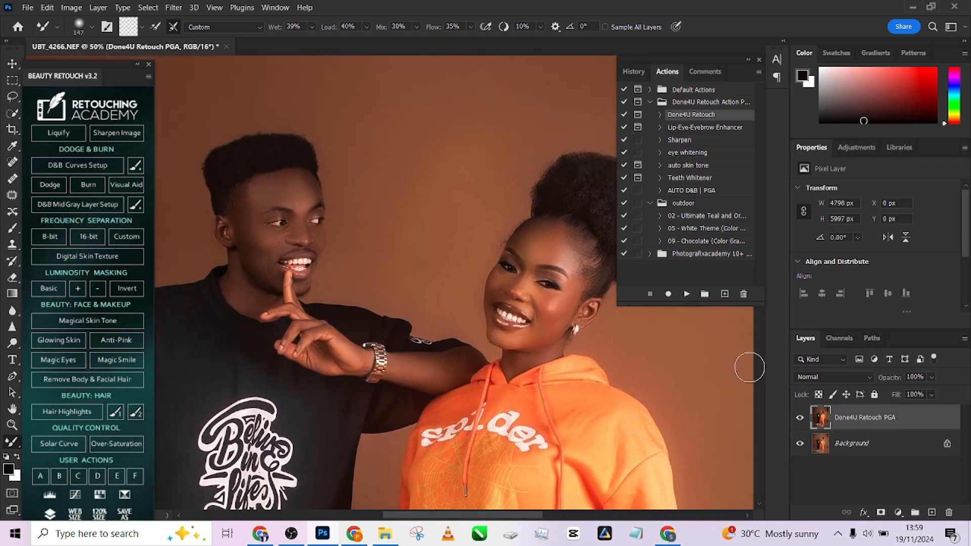
left_click(801, 420)
left_click(801, 418)
left_click(801, 419)
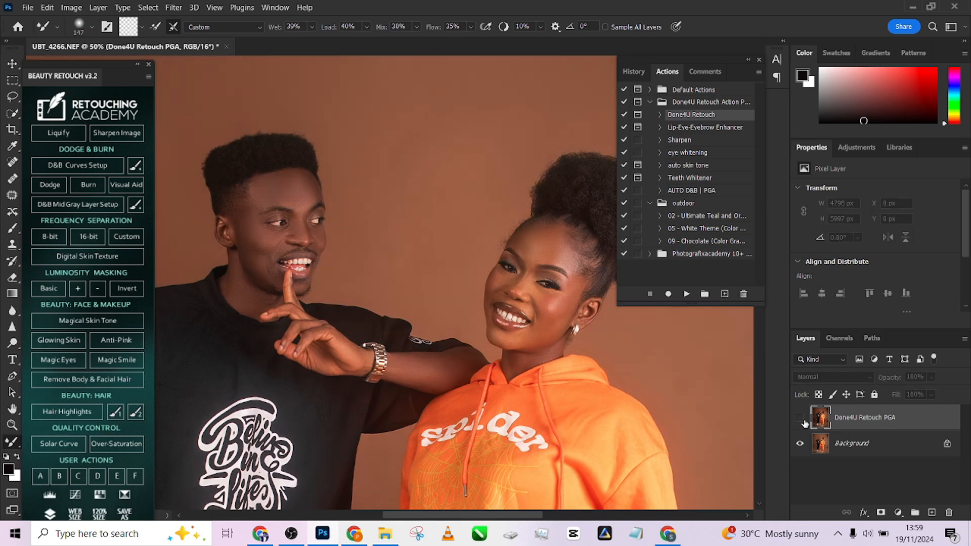
left_click(801, 419)
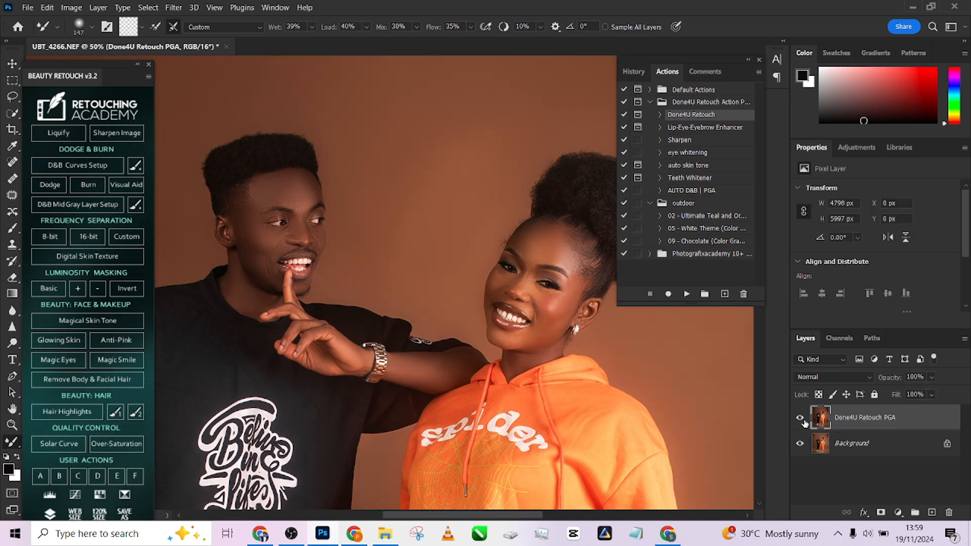
- Lower the Done4U Retouch PGA layer's opacity to 52%
left_click(931, 377)
left_click_drag(927, 392, 921, 395)
scroll(320, 93, "down", 3)
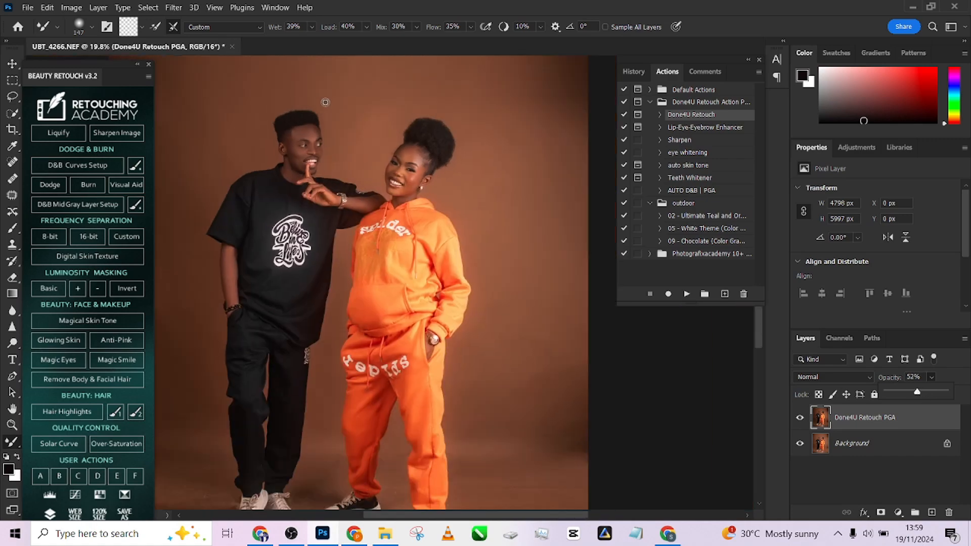
- Compare the full portrait with and without the reduced-opacity retouch layer by toggling that layer's visibility
left_click(800, 418)
left_click(800, 417)
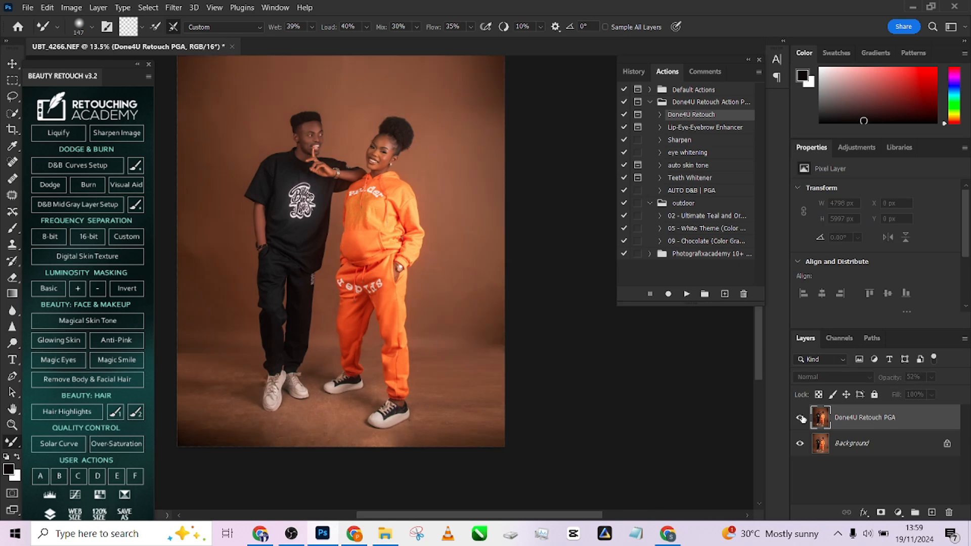
left_click(800, 418)
left_click(800, 417)
left_click(800, 418)
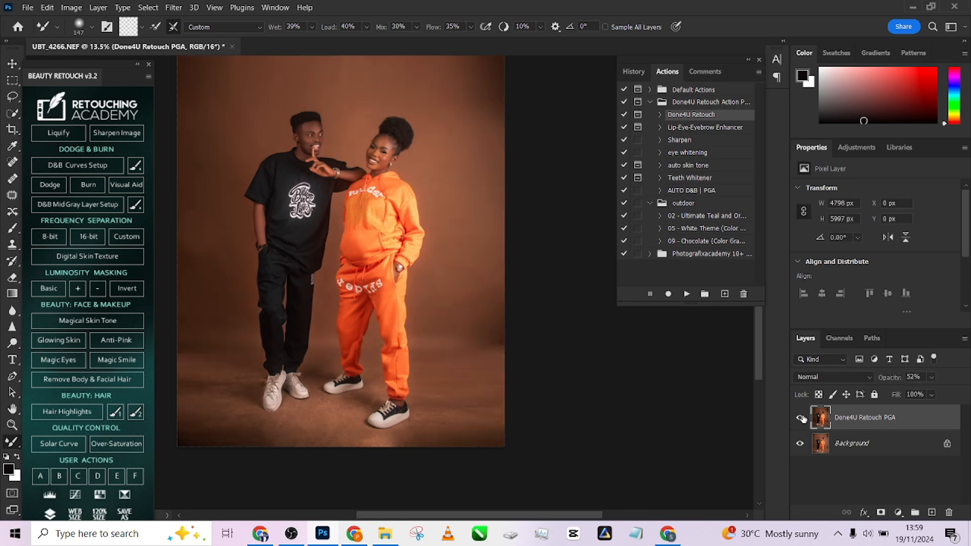
left_click(801, 418)
left_click(801, 418)
- Flatten the retouch layer and the original into a single Background layer
right_click(860, 454)
left_click(883, 417)
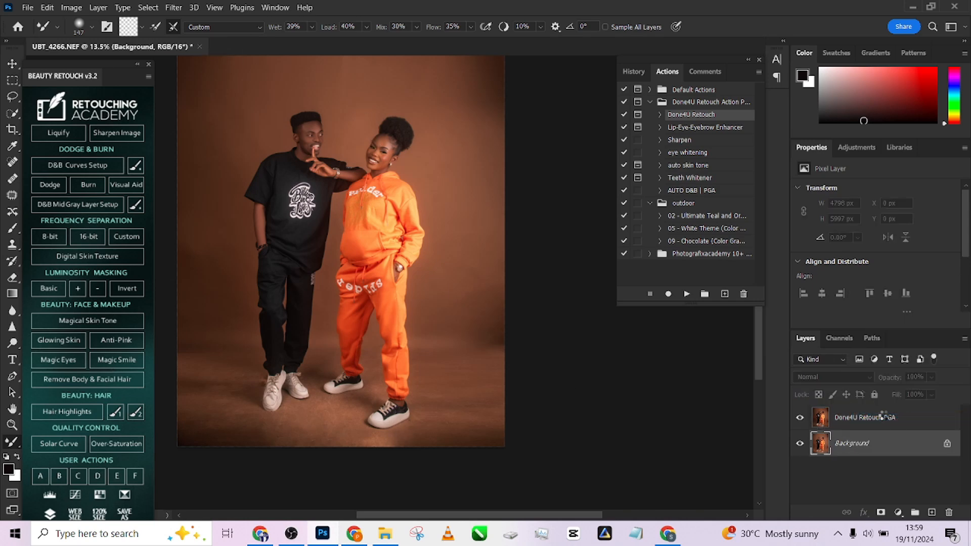
scroll(450, 293, "up", 1)
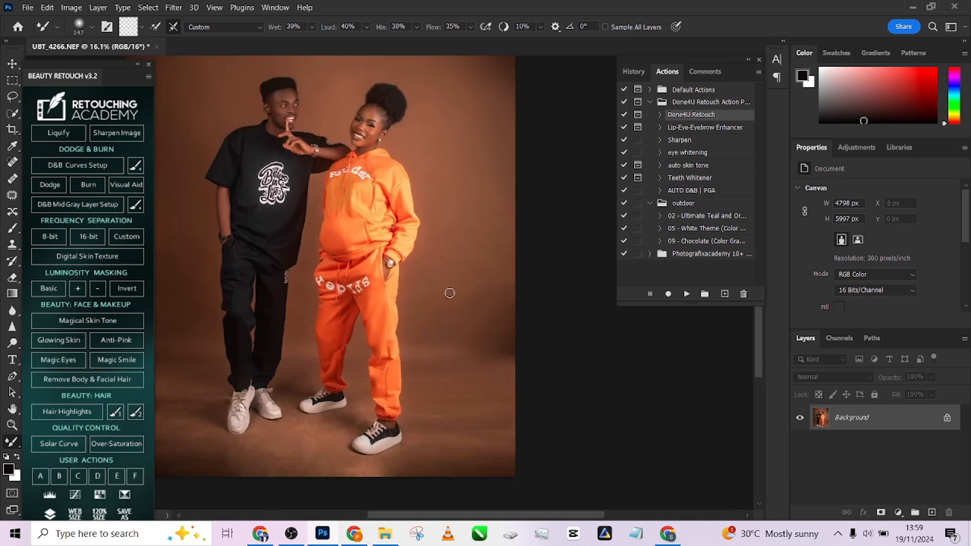
- Apply Auto Contrast to the flattened portrait
left_click(82, 8)
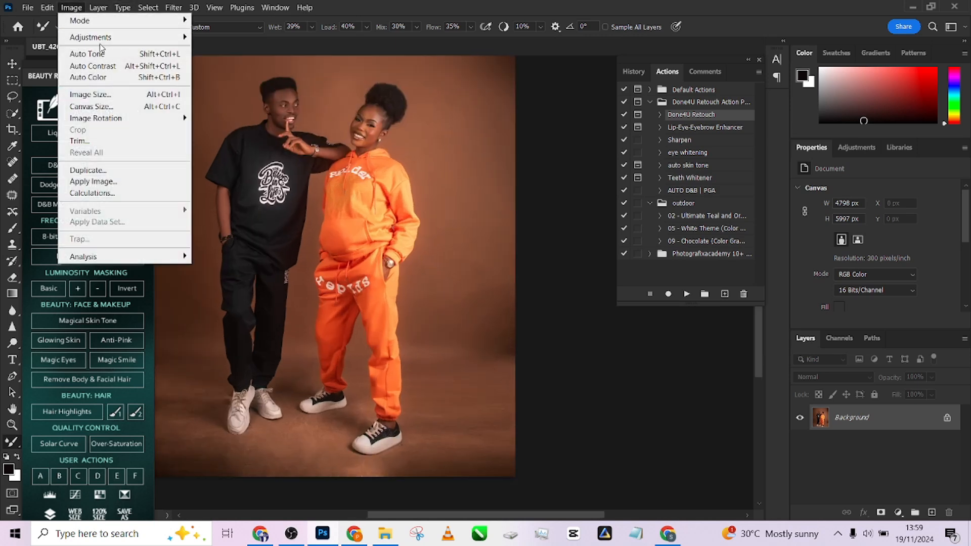
left_click(104, 66)
scroll(362, 197, "down", 1)
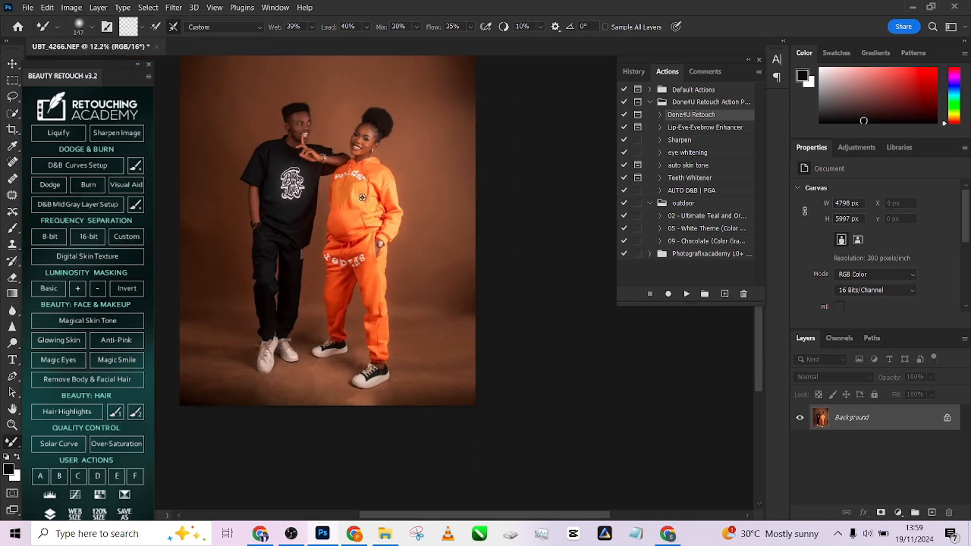
- Brighten the shadows with a Curves adjustment, adding an RGB point at input 30 and output 37
key("ctrl+m")
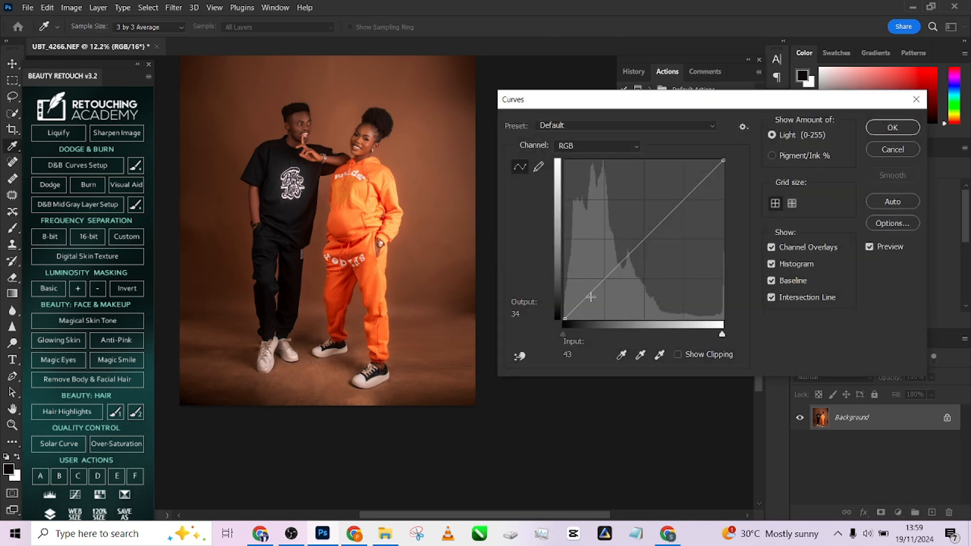
left_click_drag(585, 296, 584, 296)
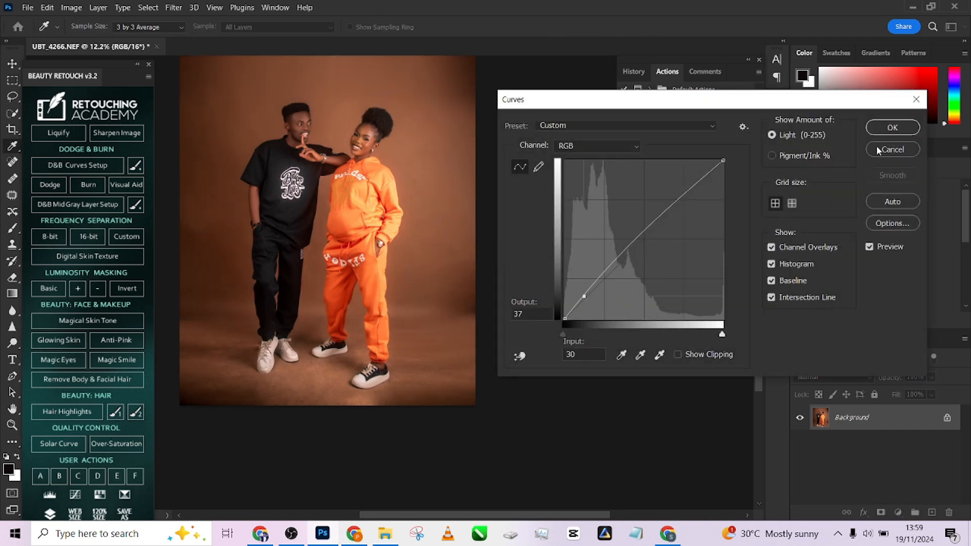
left_click(891, 128)
scroll(422, 227, "down", 1)
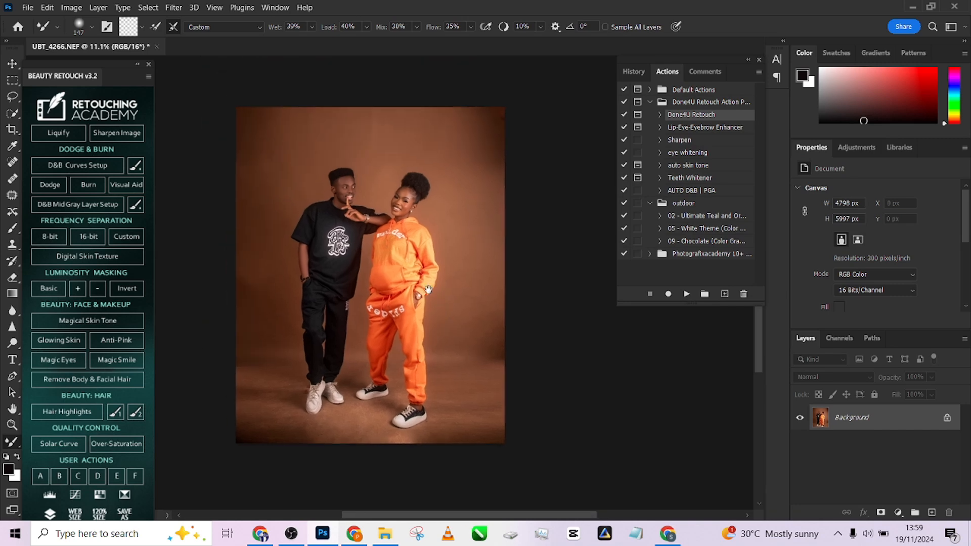
- Select the couple with Select Subject and invert the selection so it covers the backdrop
left_click(12, 113)
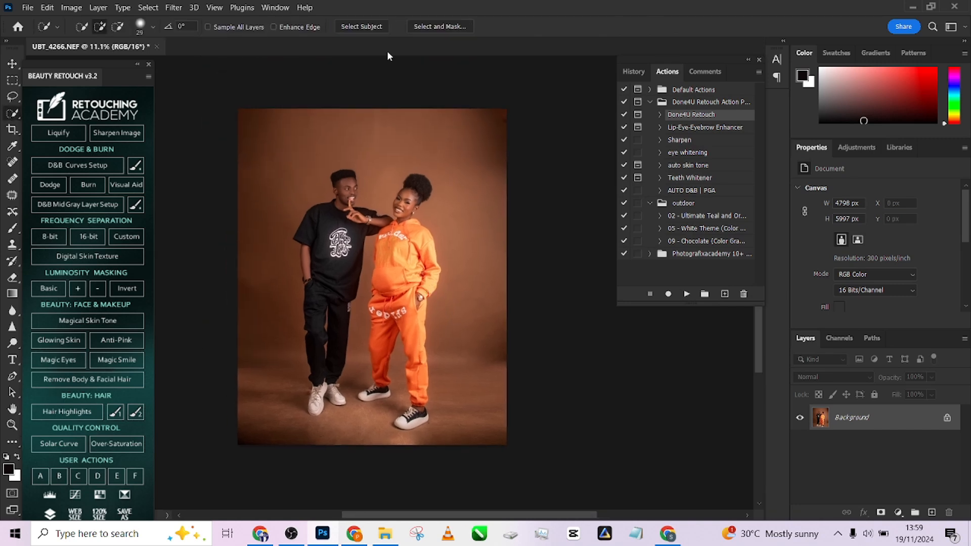
left_click(366, 27)
right_click(403, 220)
left_click(435, 241)
scroll(331, 279, "up", 5)
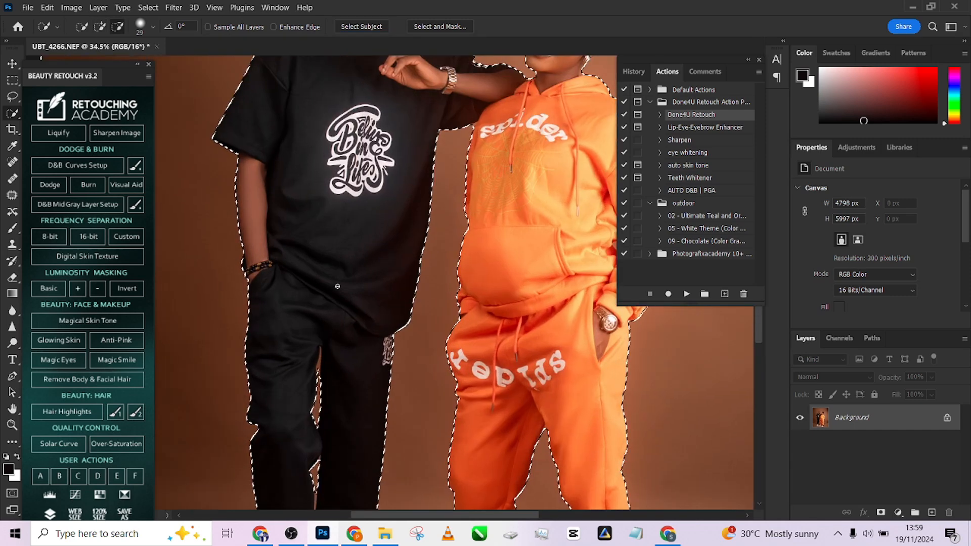
- Refine the selection edge around the couple's clothing with the Polygonal Lasso
right_click(12, 100)
left_click(42, 108)
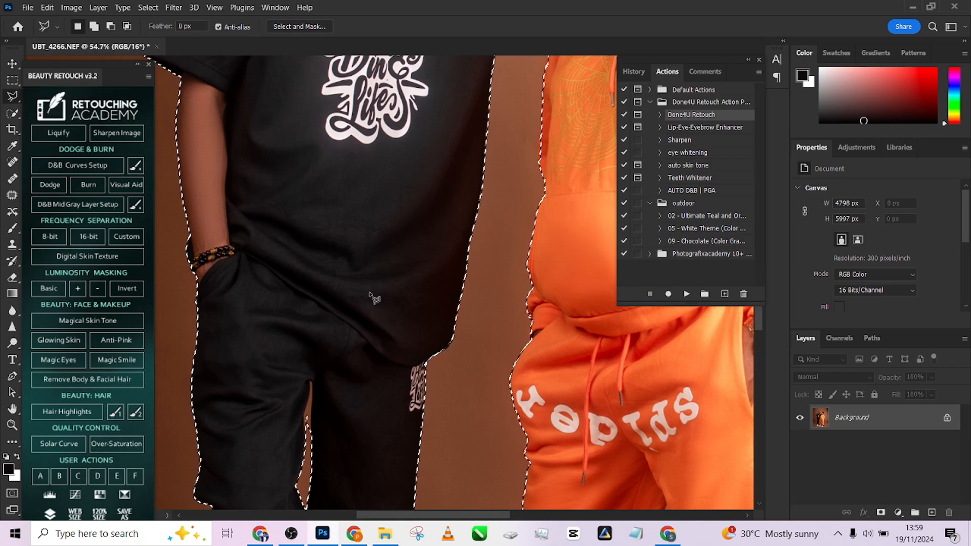
scroll(373, 299, "up", 4)
left_click_drag(360, 369, 354, 152)
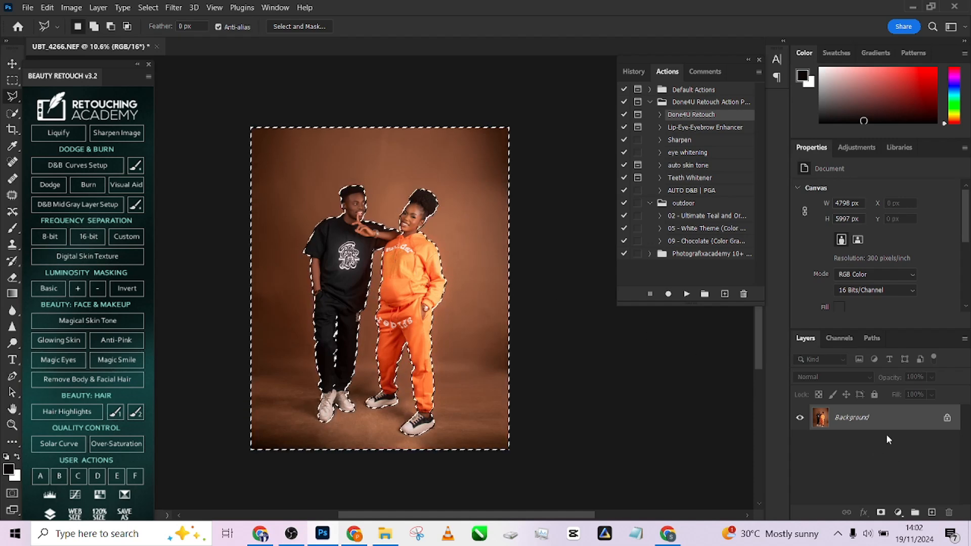
- Duplicate the Background layer and split the selected backdrop onto its own layer with Layer via Cut
left_click_drag(888, 424, 932, 512)
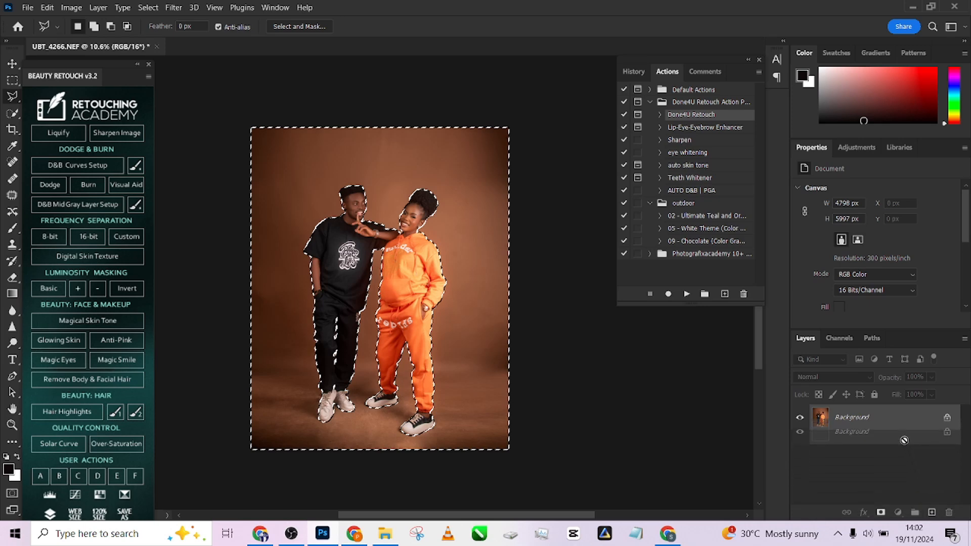
right_click(320, 220)
left_click(374, 315)
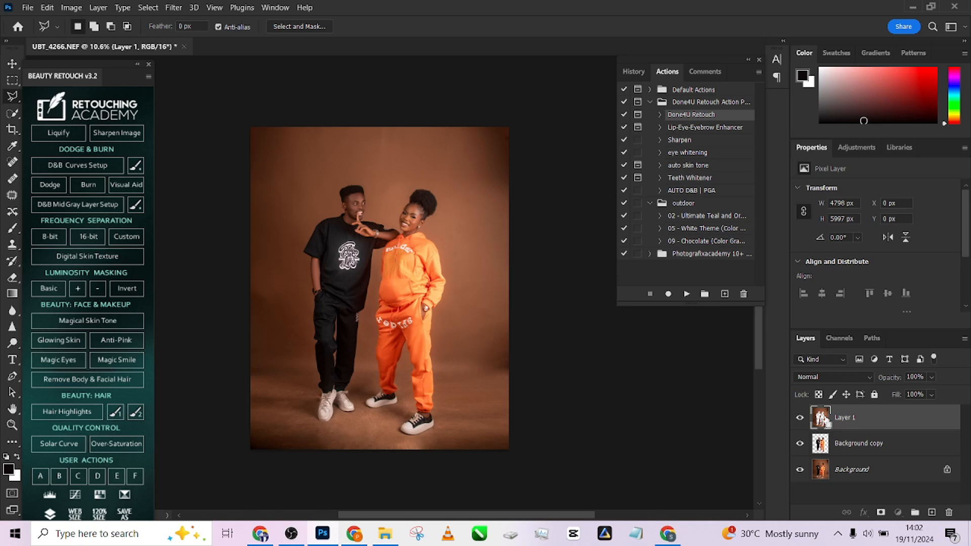
- Load Layer 1's pixels as a selection, apply a Gaussian Blur of 170.5 pixels to the backdrop, and deselect
left_click(818, 424, "ctrl")
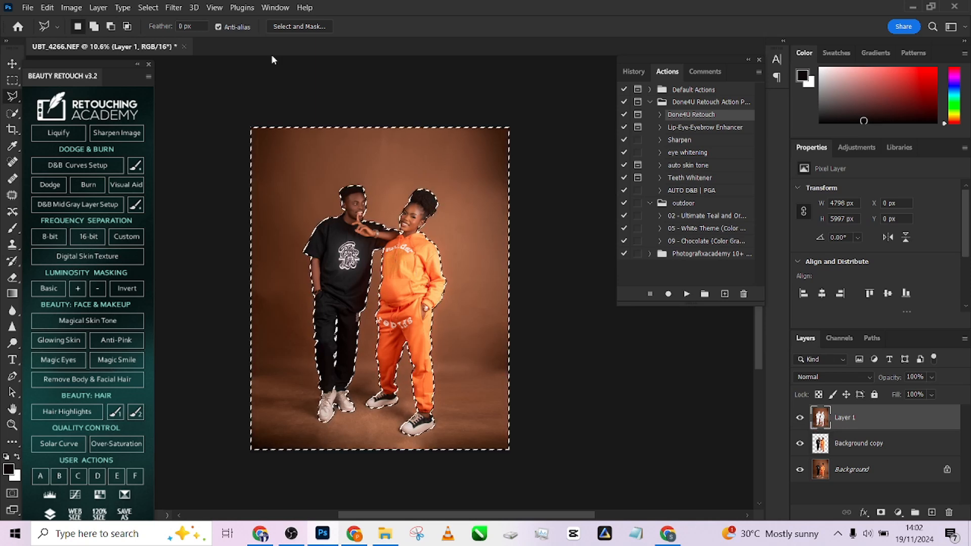
left_click(173, 7)
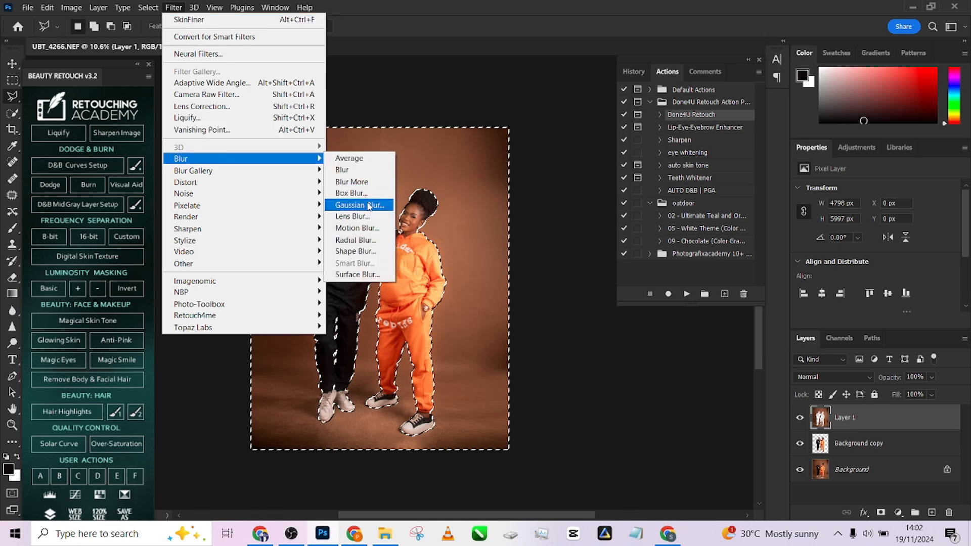
left_click(353, 205)
left_click_drag(133, 341, 188, 342)
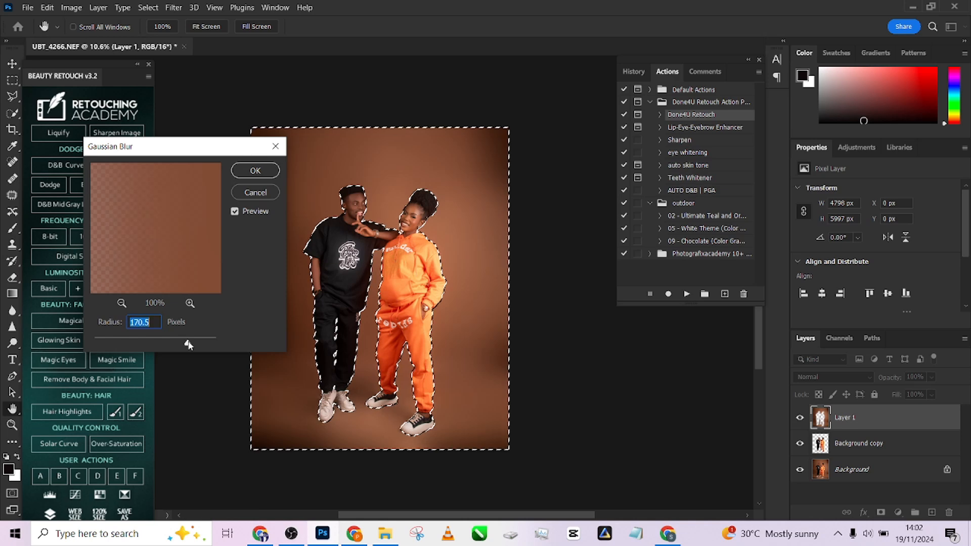
left_click(256, 170)
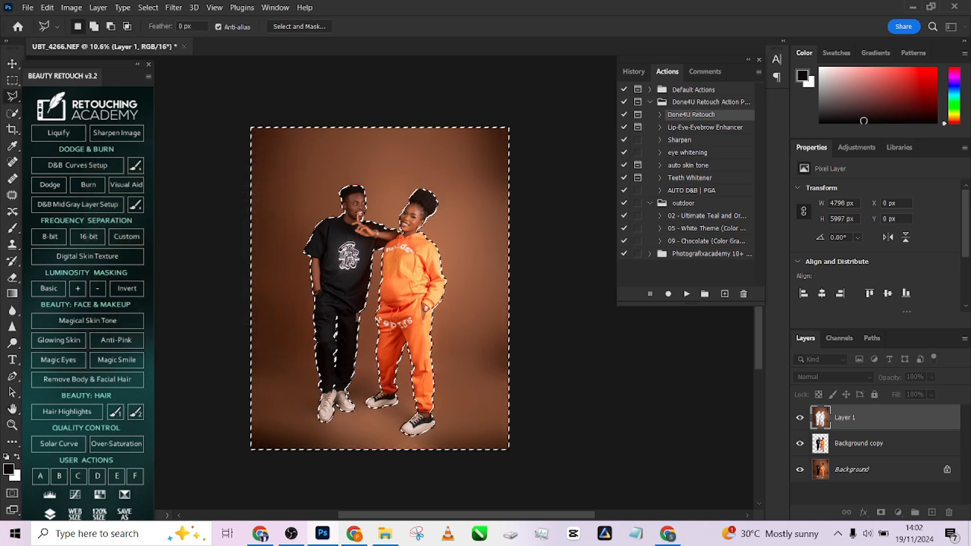
key("ctrl+d")
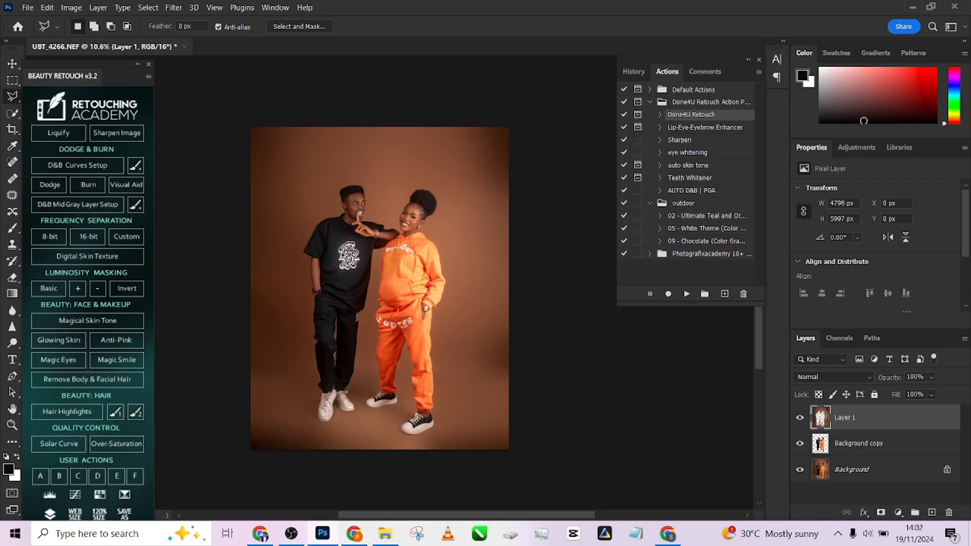
- Switch to File Explorer, browse the Hyper realikstic images folder, and place image 1 (147) into the portrait document
left_click(914, 7)
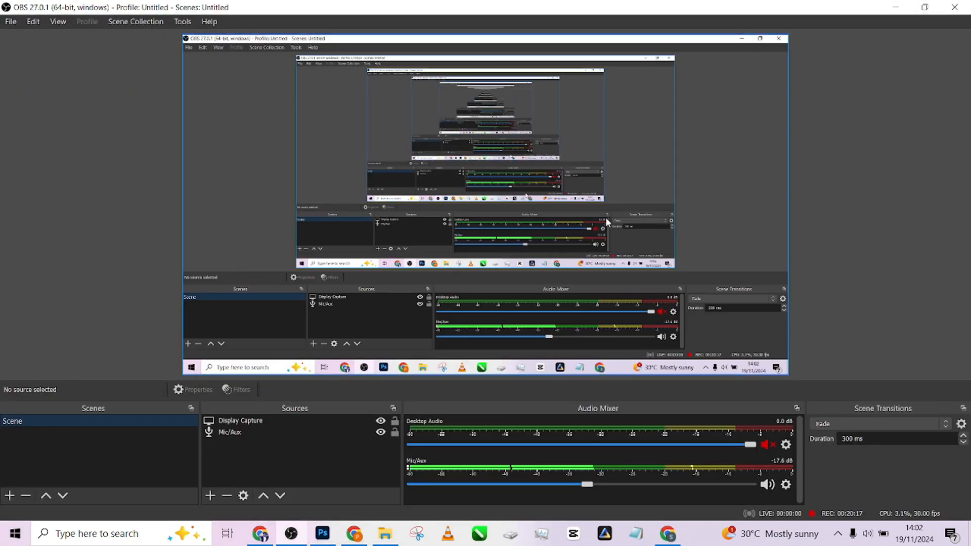
left_click(896, 7)
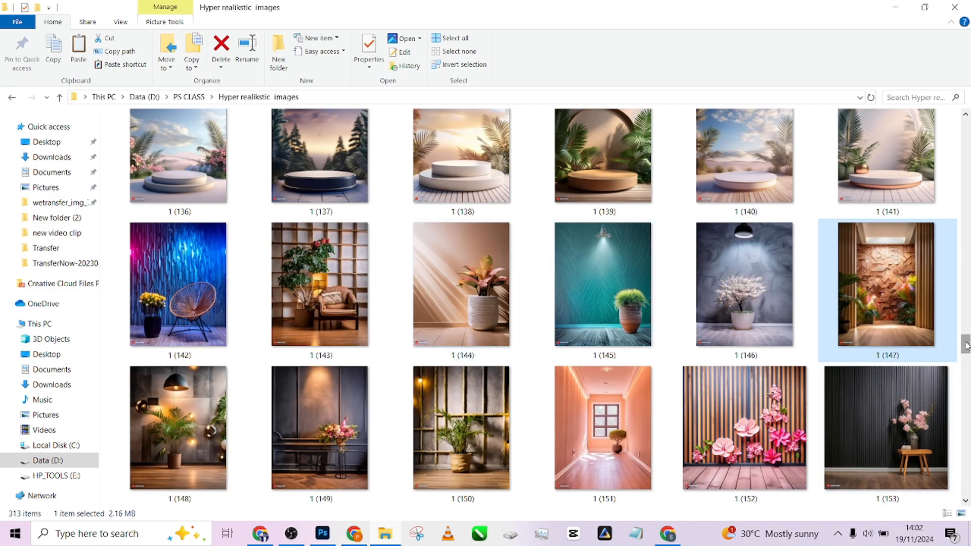
left_click_drag(966, 346, 966, 195)
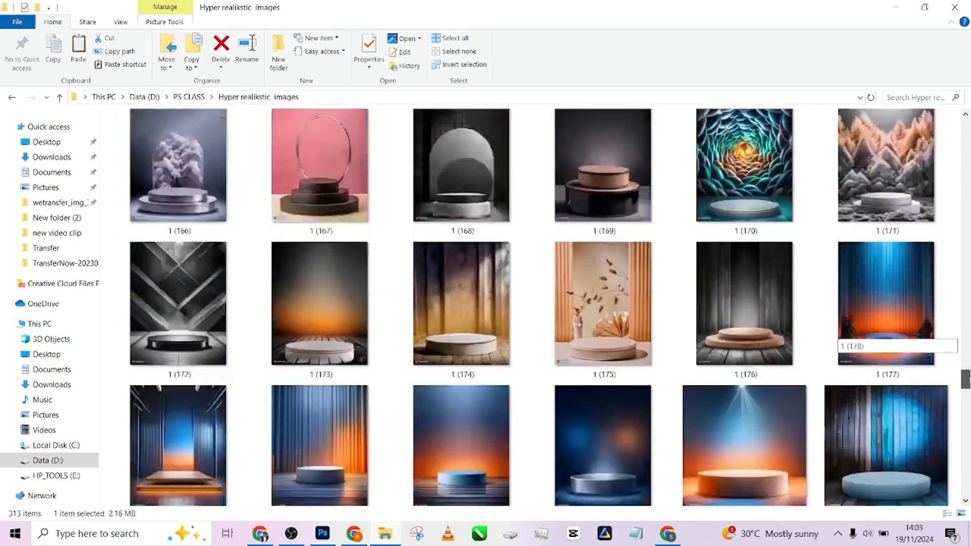
scroll(842, 338, "down", 2)
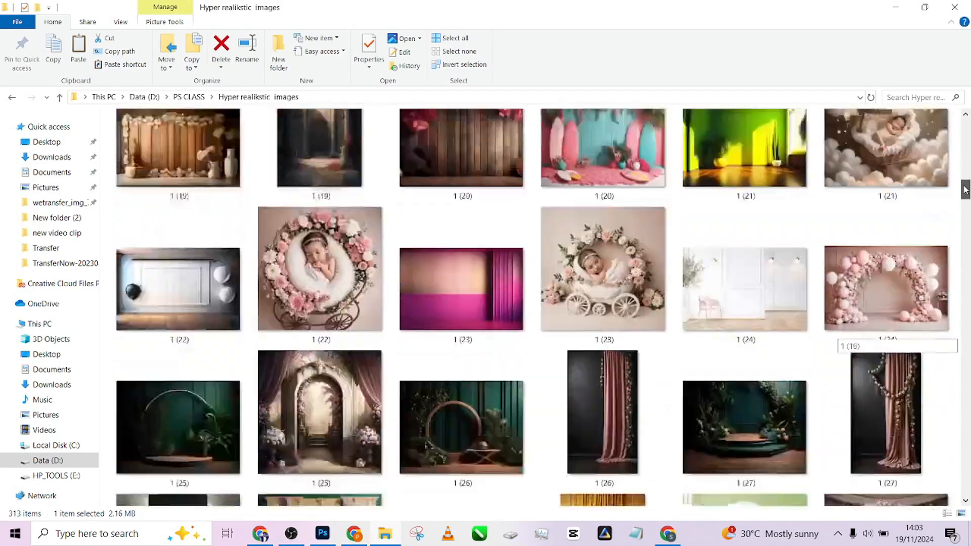
left_click_drag(966, 189, 967, 346)
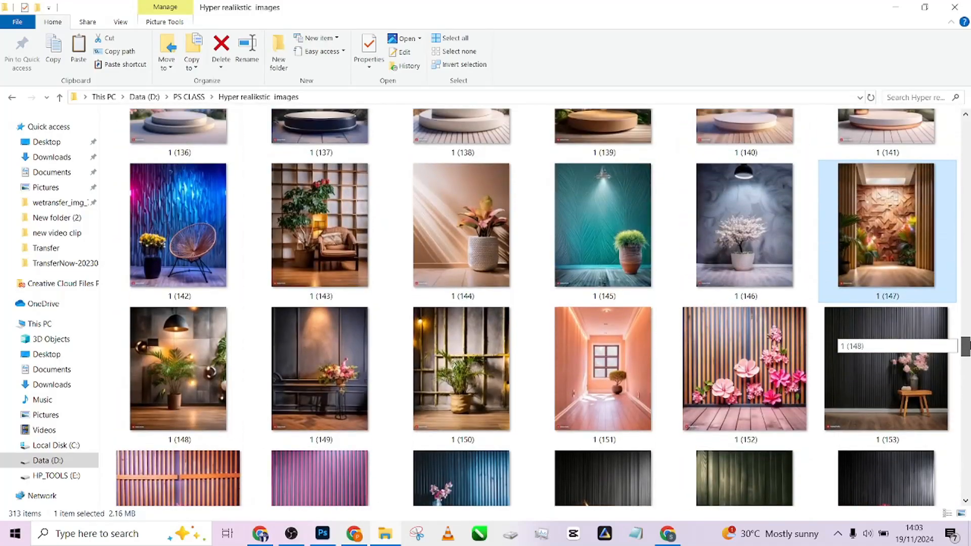
left_click_drag(885, 234, 400, 341)
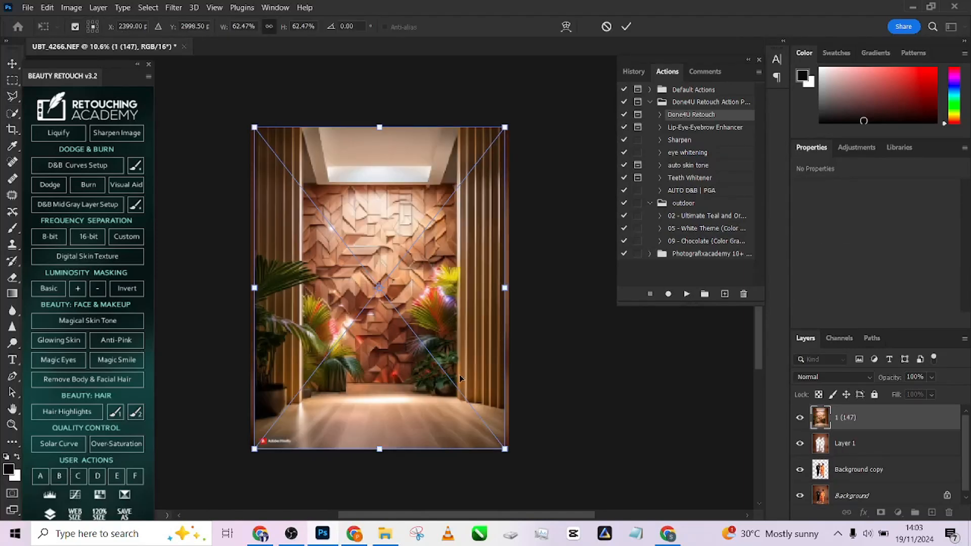
- Scale the placed room image to 77.31%, shift it upward, and bring the Background copy cutout above it in the layer stack
left_click_drag(505, 287, 537, 294)
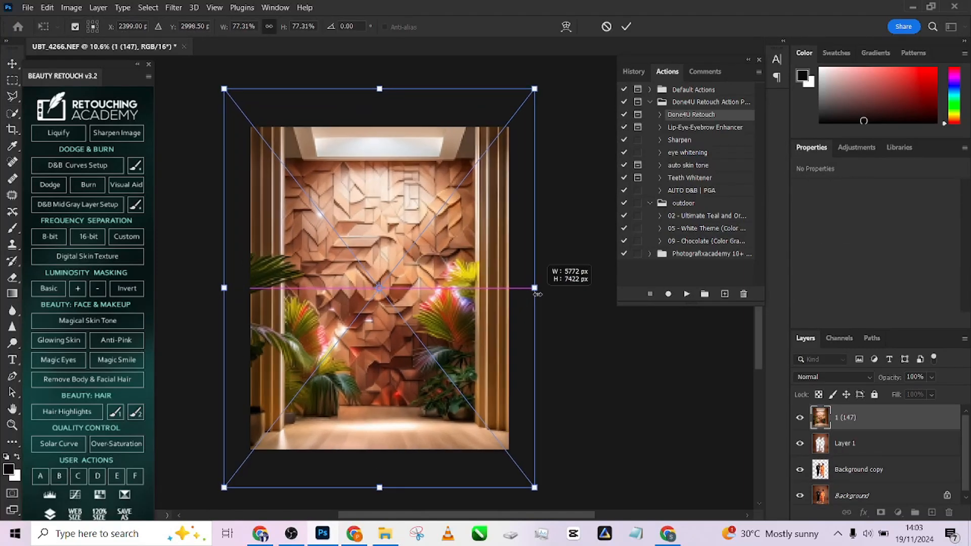
left_click_drag(459, 353, 465, 327)
left_click(628, 29)
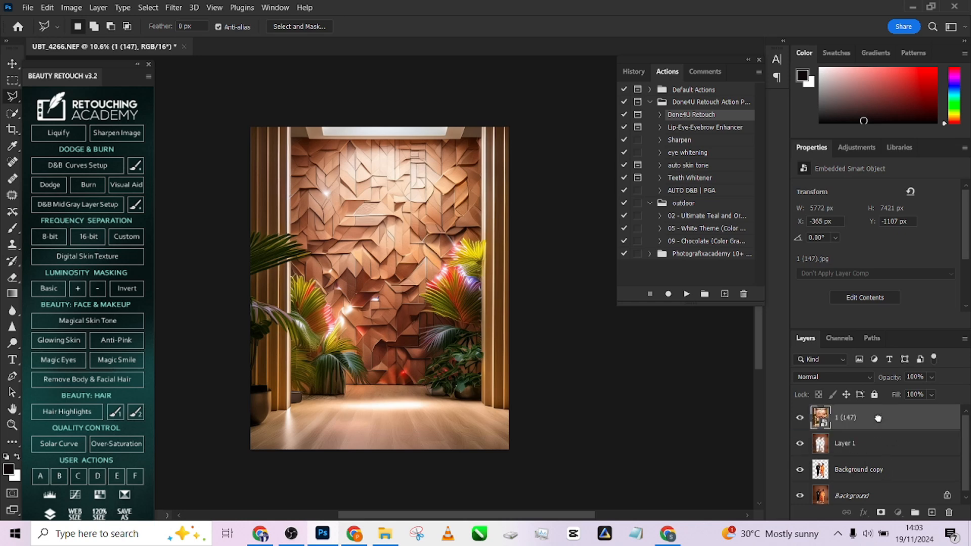
left_click_drag(878, 418, 885, 415)
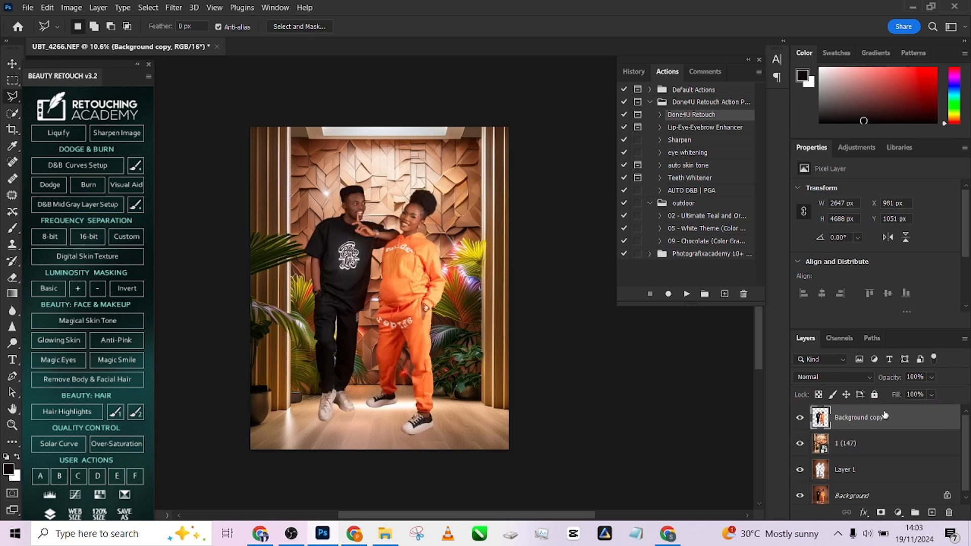
- Reposition the 1 (147) room image and scale it to 97.83%, aligning its lower-right corner with the canvas corner
left_click(879, 444)
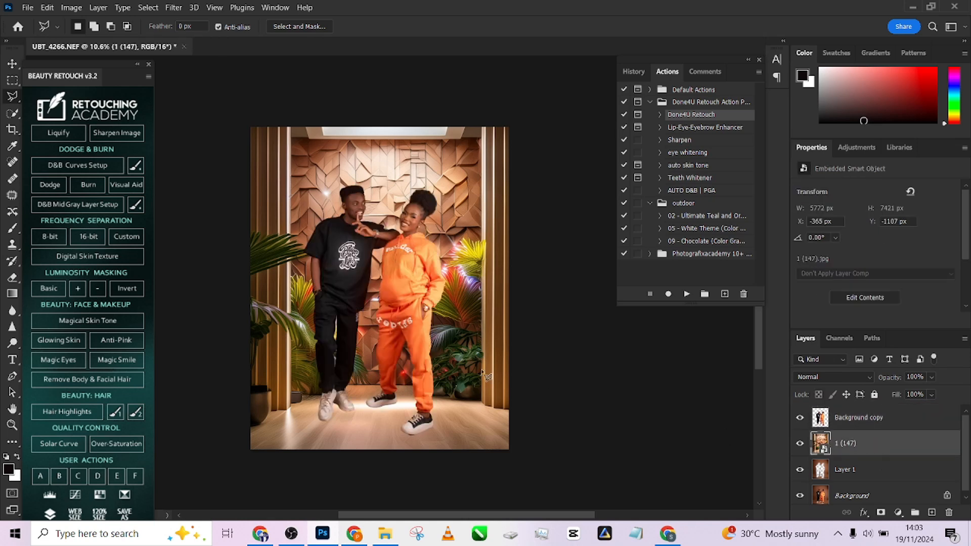
key("v")
left_click_drag(467, 377, 469, 352)
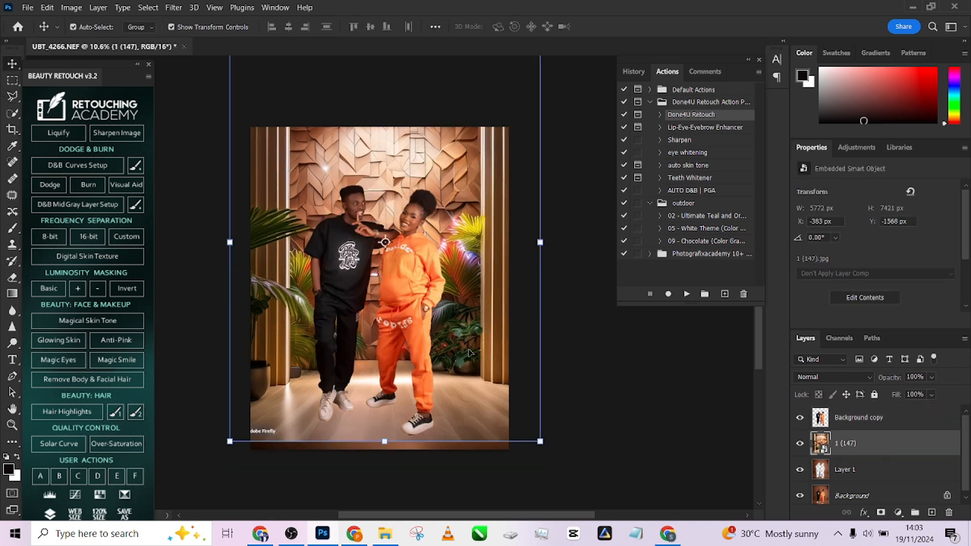
left_click_drag(540, 442, 479, 406)
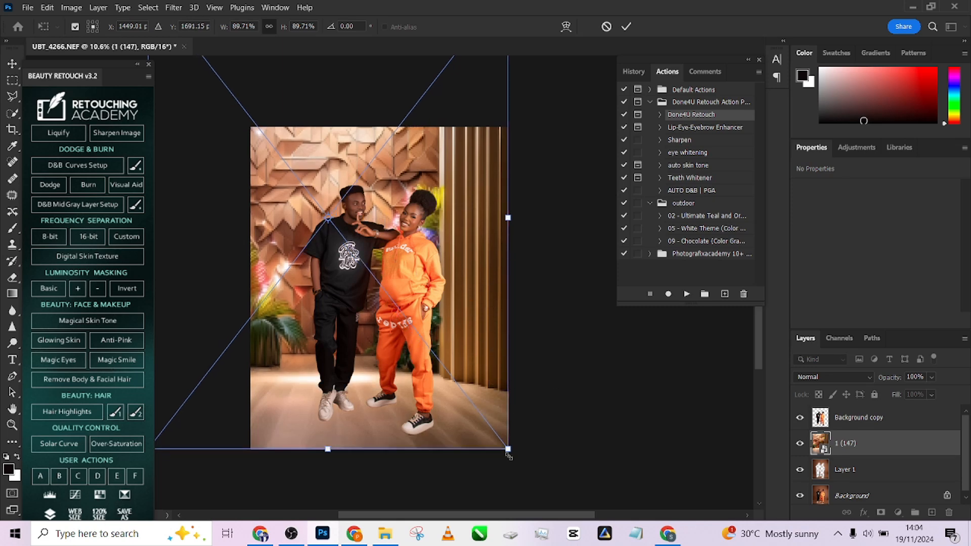
left_click_drag(509, 456, 524, 468)
left_click_drag(469, 404, 450, 384)
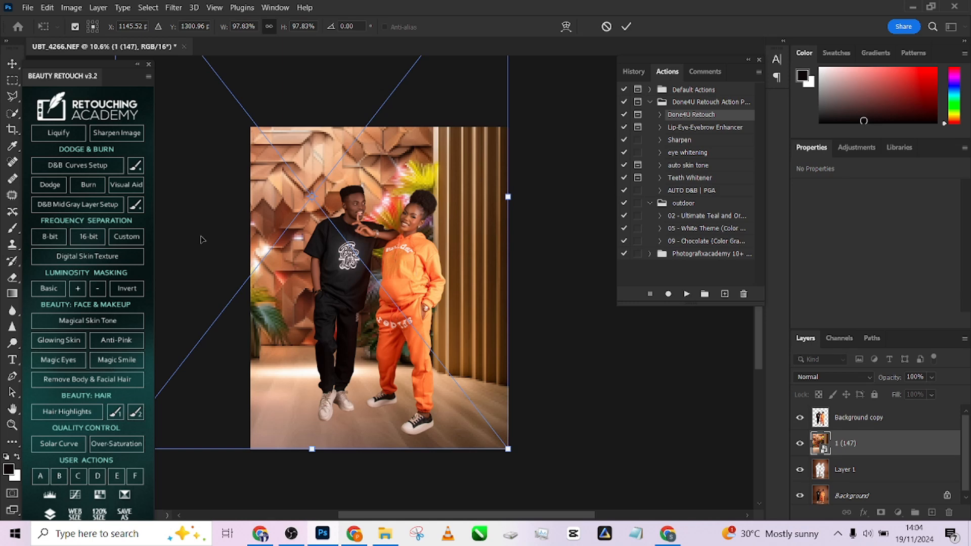
- Stretch the room image to 103.15% width and 92.79% height, keeping its lower-right corner in place, and commit the transform
scroll(347, 247, "down", 3)
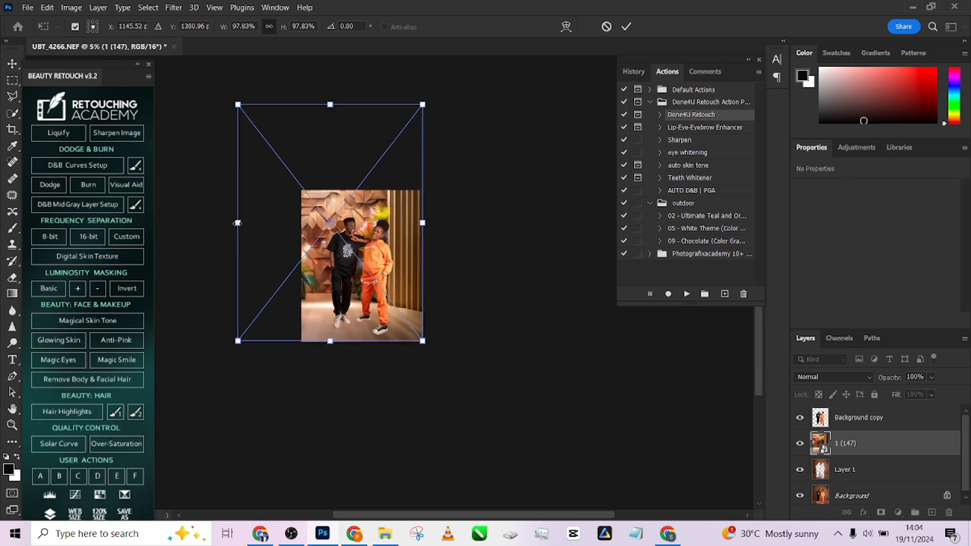
left_click_drag(237, 223, 217, 227)
left_click_drag(215, 104, 227, 116)
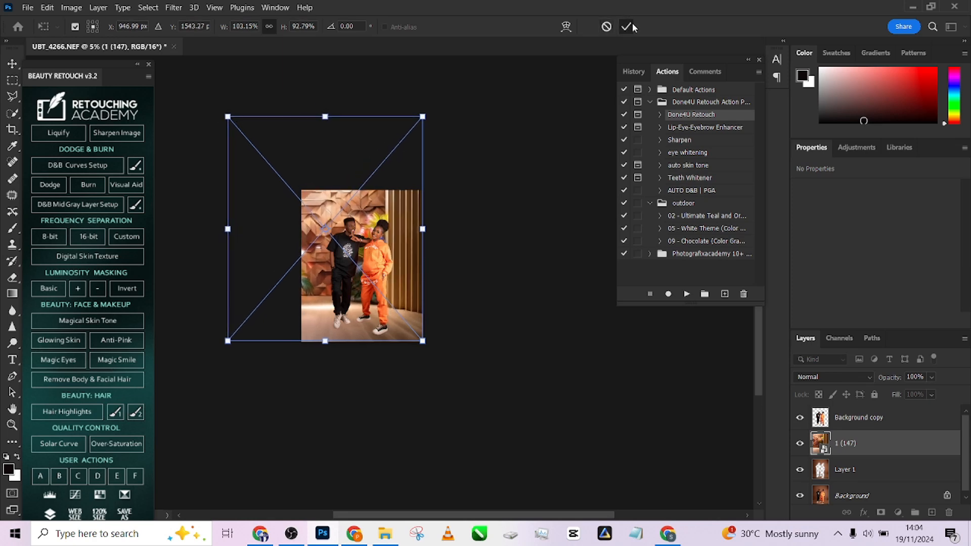
left_click(627, 26)
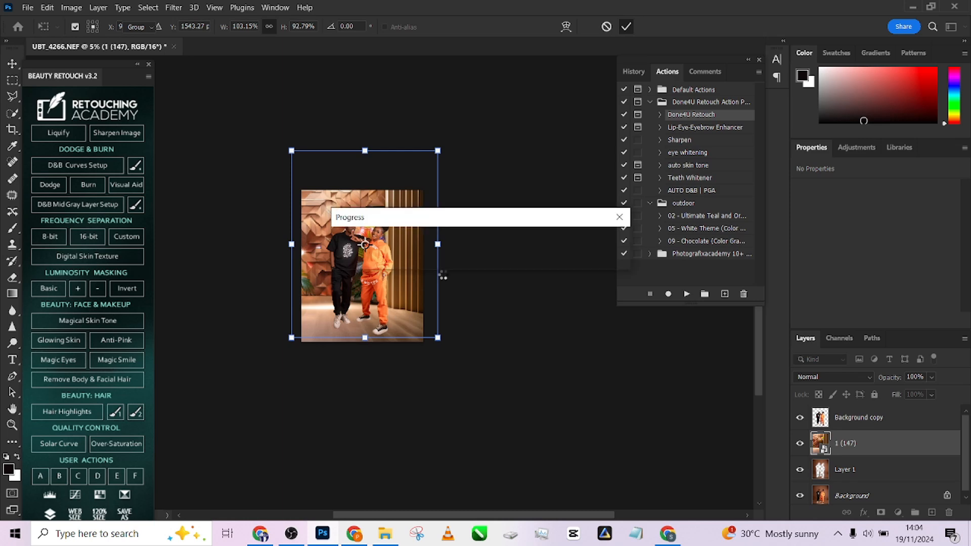
- Set the 1 (147) room image layer's blend mode to Overlay
scroll(373, 268, "up", 6)
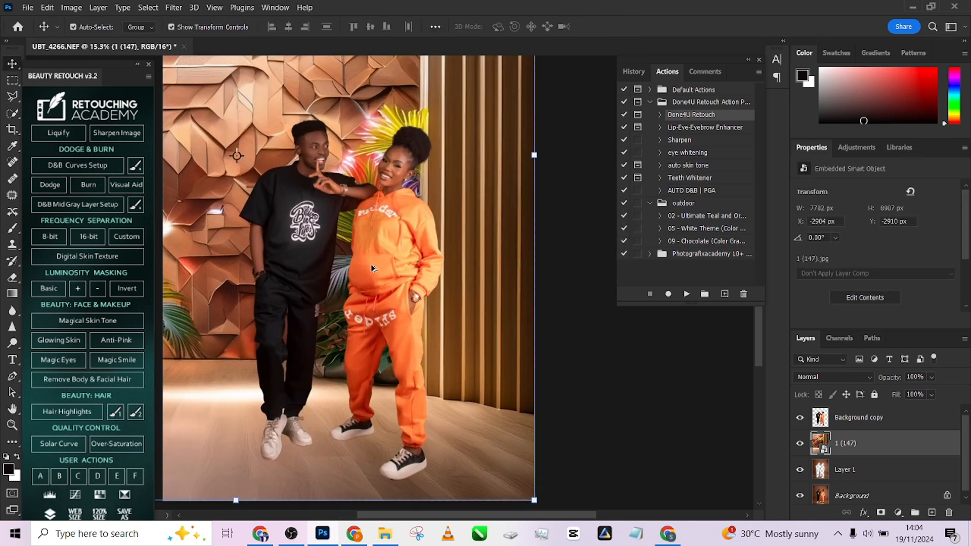
scroll(373, 268, "down", 1)
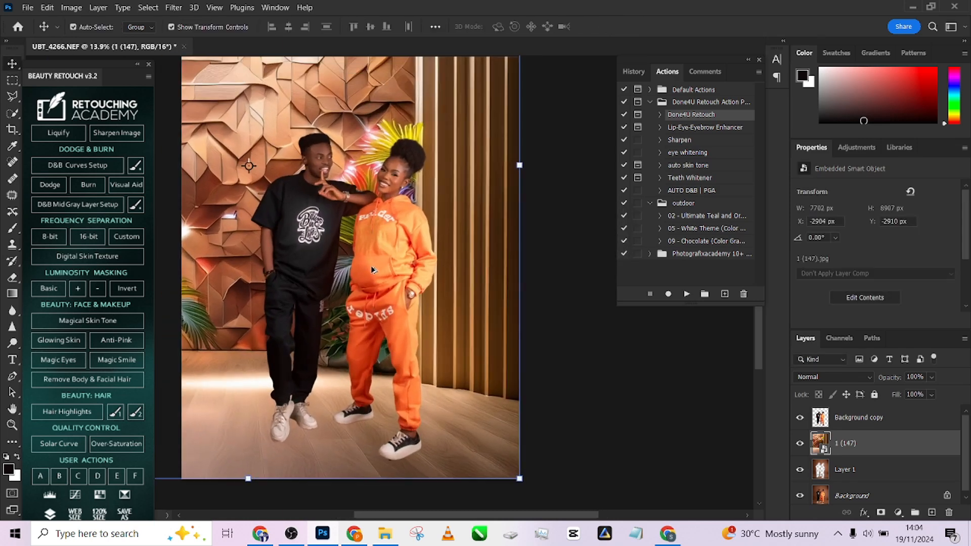
left_click(806, 379)
left_click(810, 359)
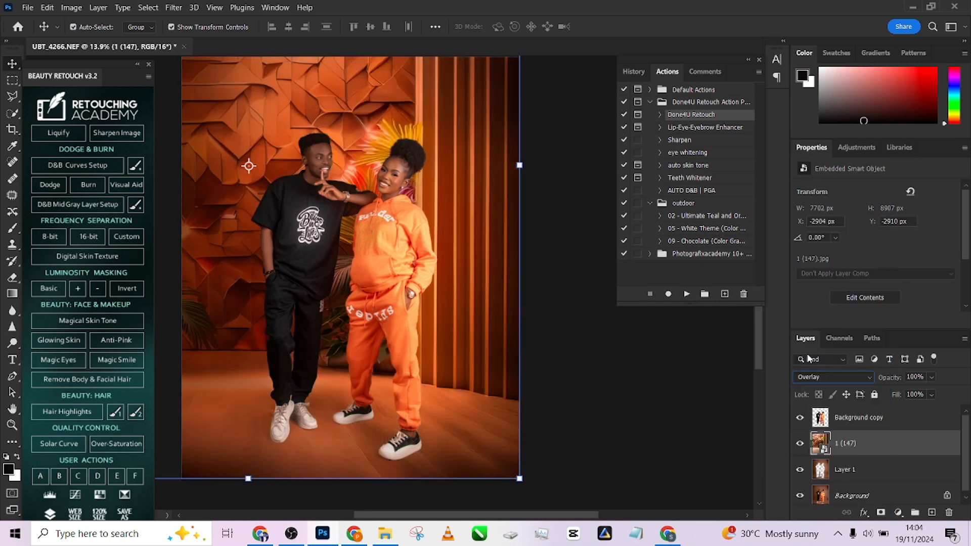
scroll(461, 258, "down", 3)
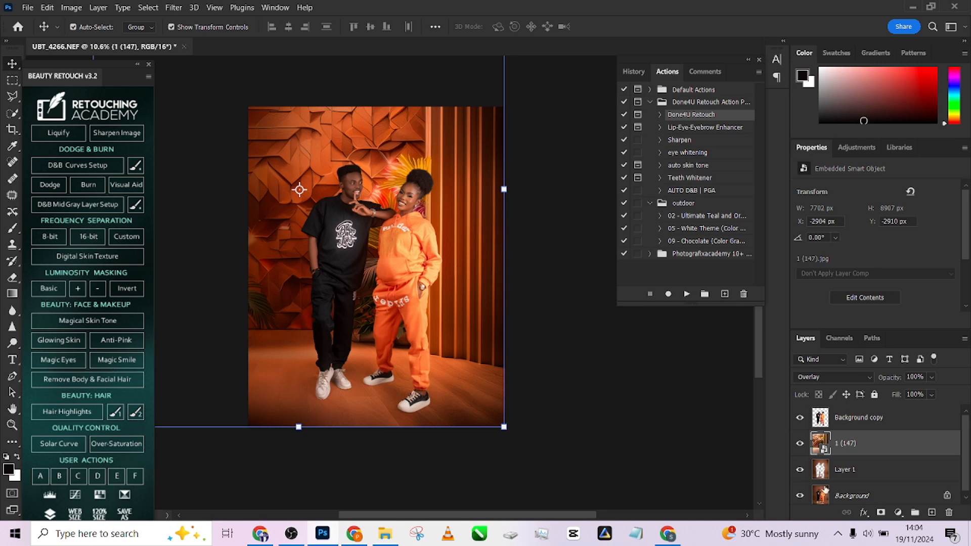
- Add a Solid Color fill layer in warm gray #646060 directly above Layer 1
left_click(869, 478)
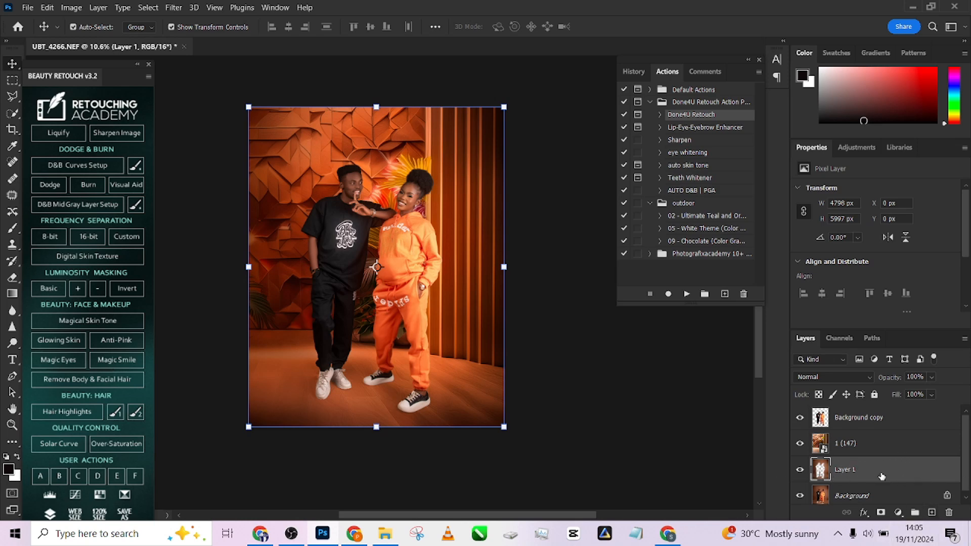
left_click(898, 513)
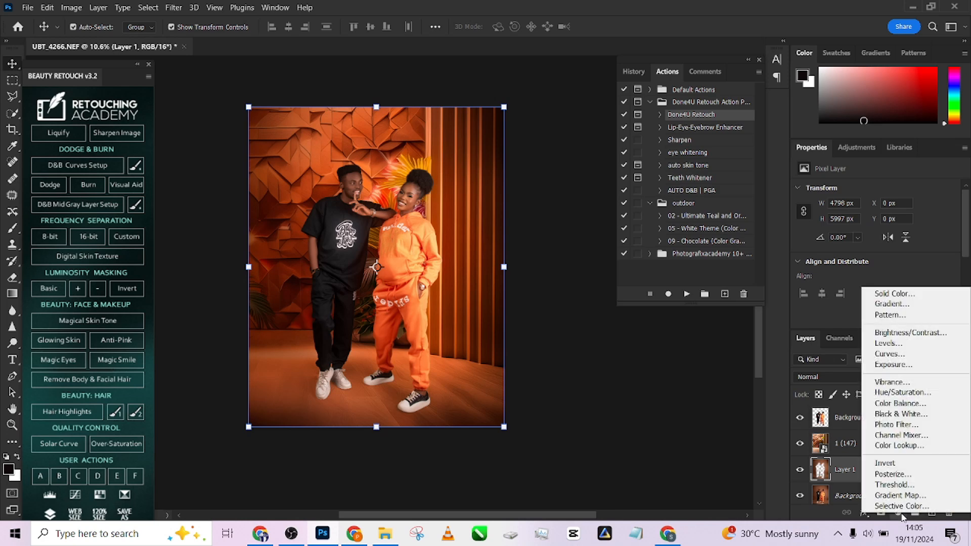
left_click(898, 291)
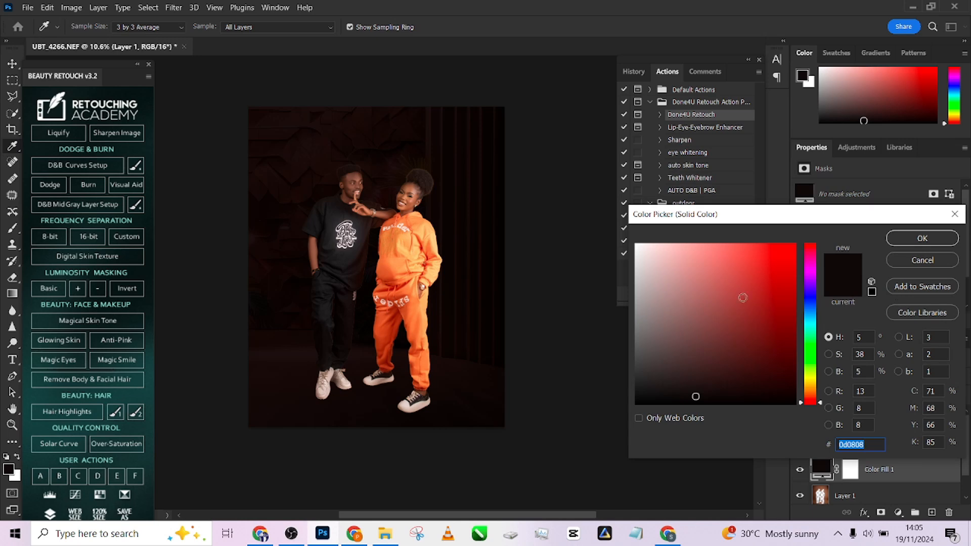
left_click(640, 343)
left_click_drag(640, 342, 642, 342)
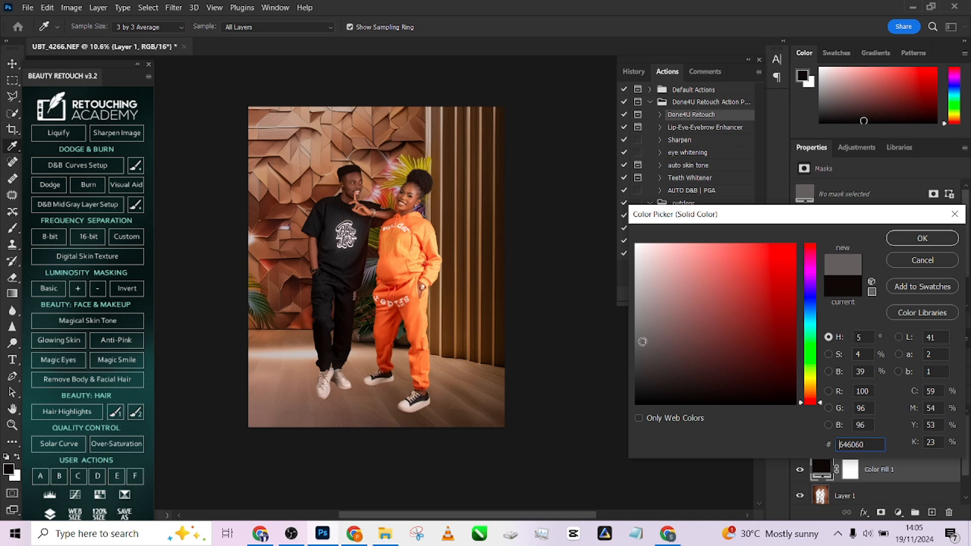
left_click(910, 240)
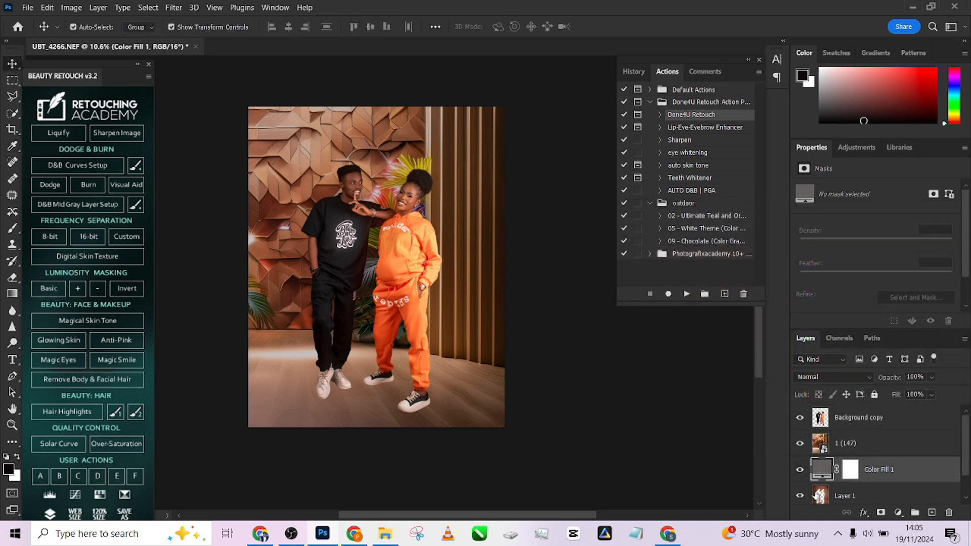
- Toggle the visibility of Color Fill 1 and Layer 1 to compare their effect on the backdrop
left_click(799, 469)
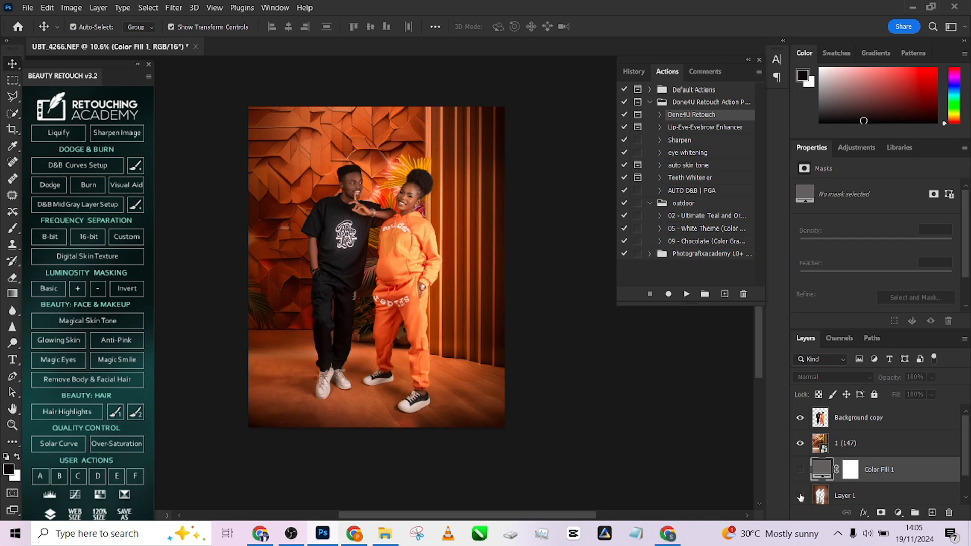
left_click(800, 497)
left_click(800, 496)
left_click(800, 469)
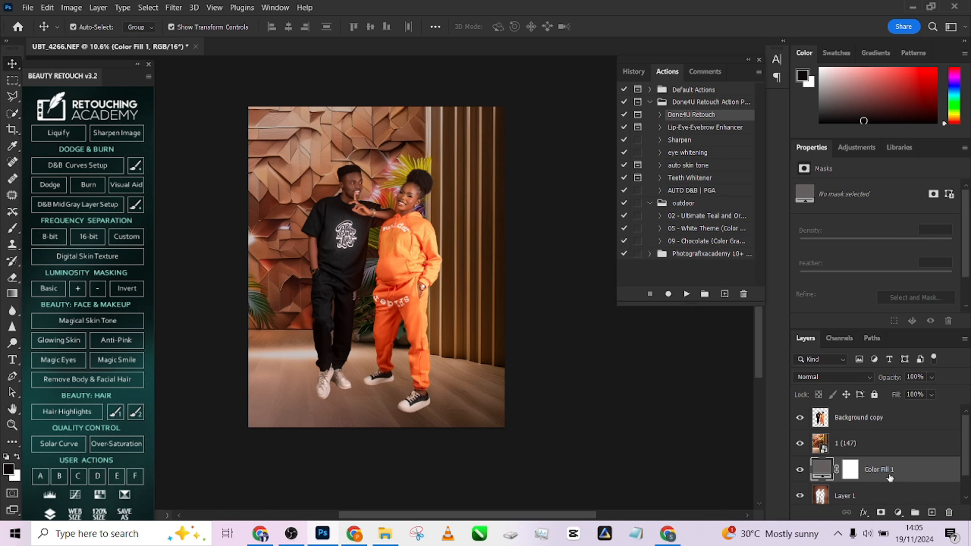
- Keep Color Fill 1's gray color and set the layer's blend mode to Overlay
double_click(828, 467)
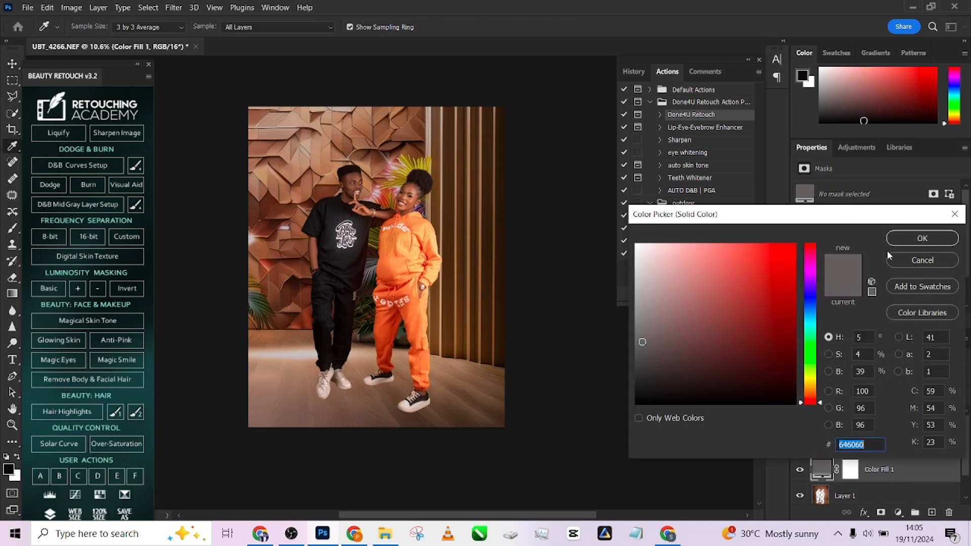
left_click(922, 238)
left_click(809, 376)
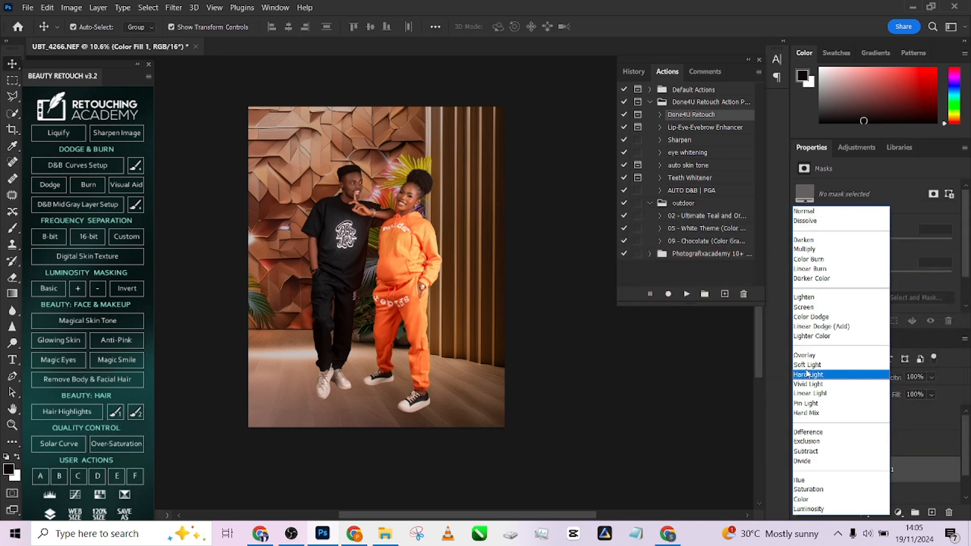
left_click(810, 357)
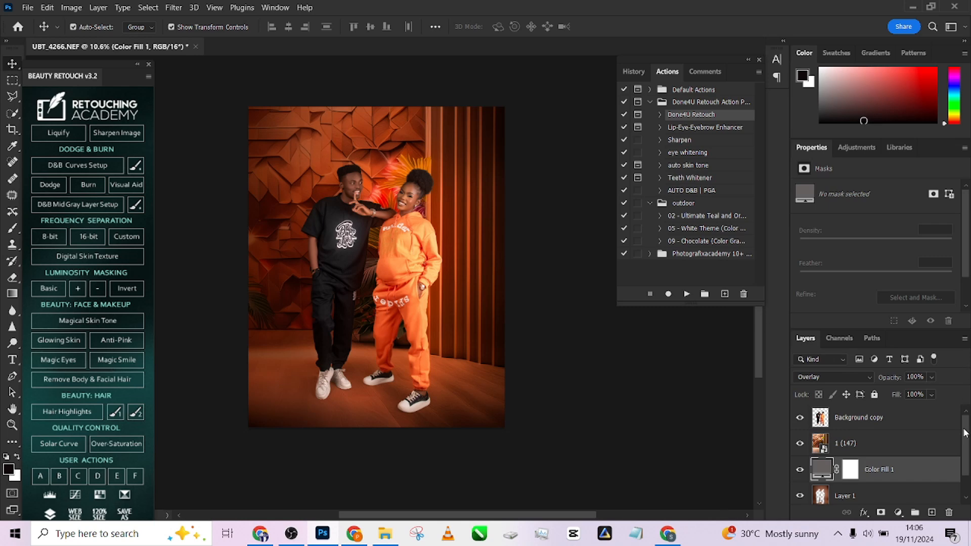
- Toggle Color Fill 1 off and on to compare the backdrop with and without the gray overlay
left_click_drag(964, 433, 968, 445)
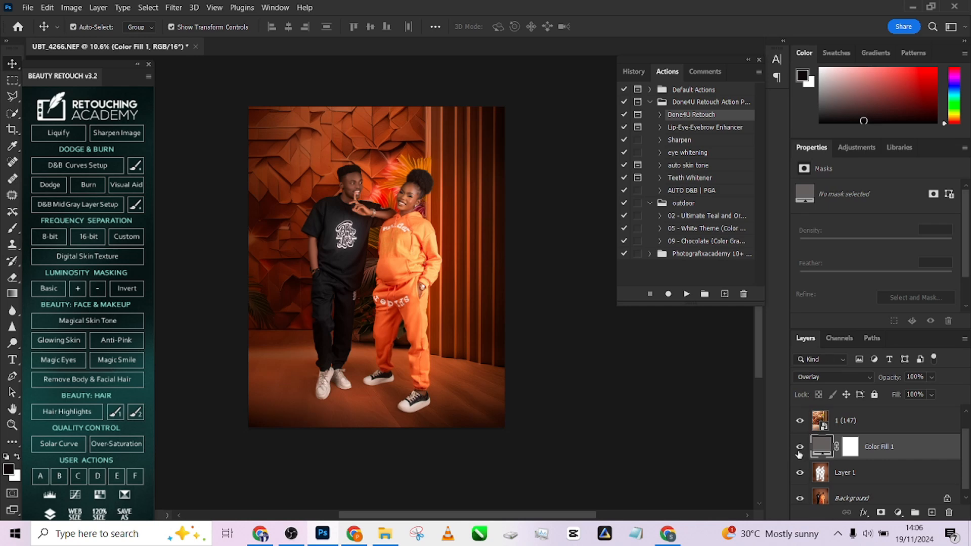
left_click(800, 447)
left_click(799, 450)
left_click(800, 449)
left_click(800, 448)
left_click(800, 448)
left_click(800, 449)
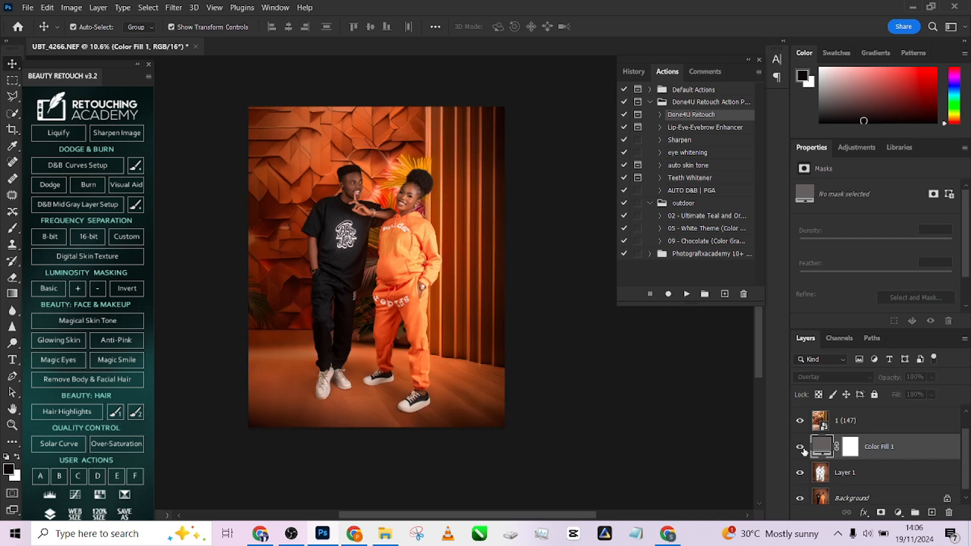
left_click(800, 449)
left_click(800, 450)
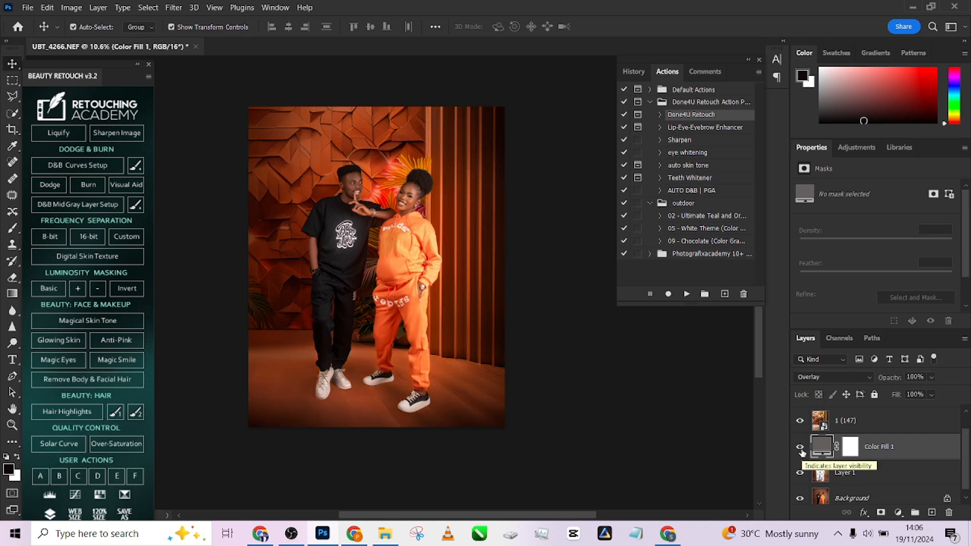
- Switch Color Fill 1's blend mode to Normal and back to Overlay to compare the two looks
left_click(829, 377)
left_click(809, 212)
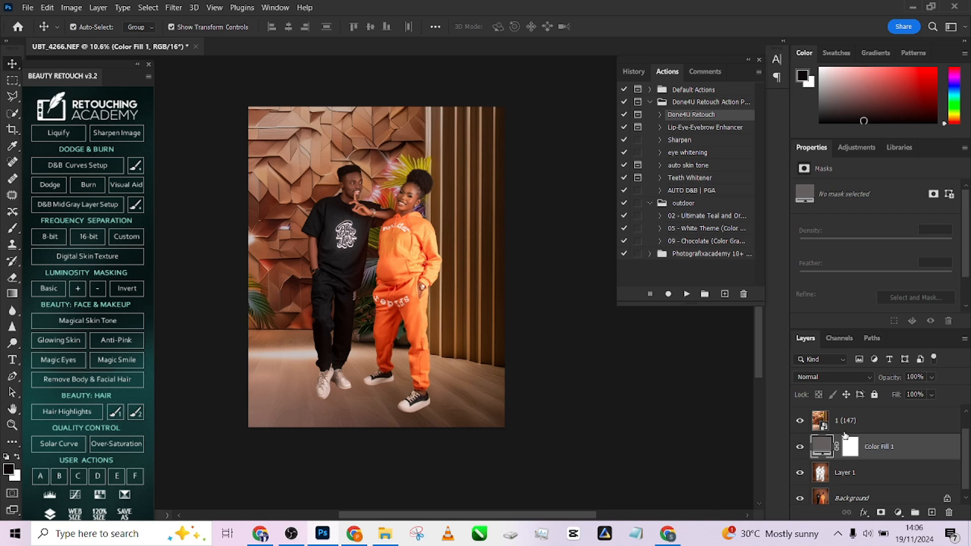
left_click(833, 377)
left_click(815, 357)
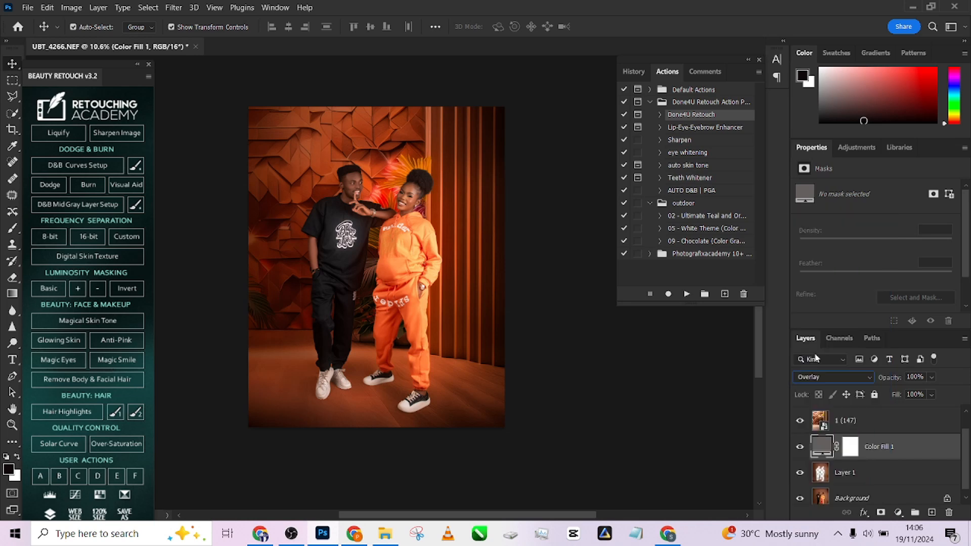
- Add a layer mask to Layer 1 and paint black with a large soft brush over the floor around the couple's feet
left_click(875, 473)
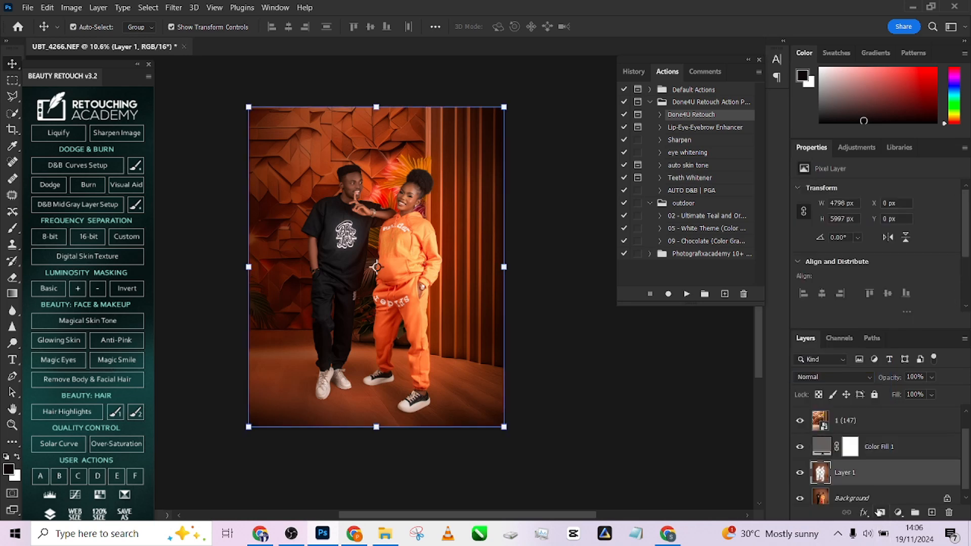
left_click(880, 513)
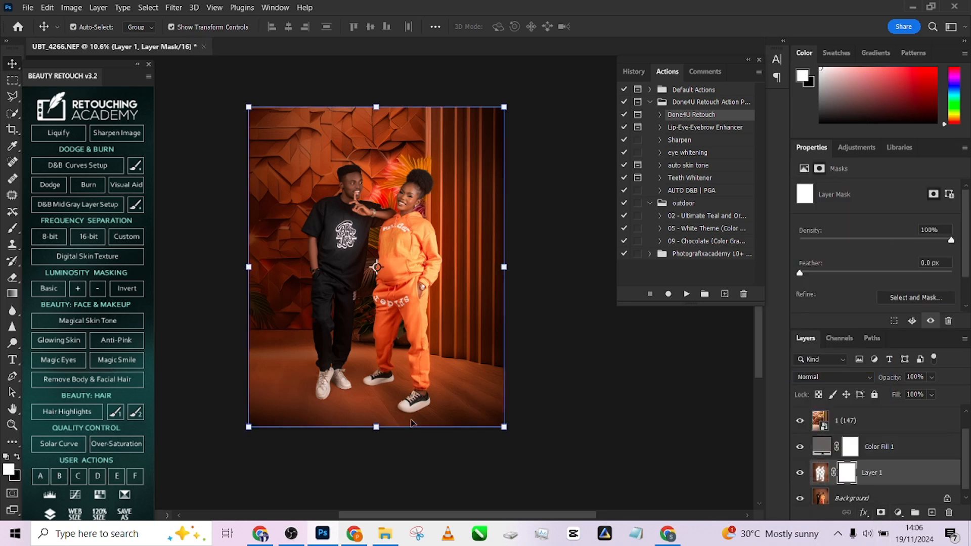
left_click(10, 230)
key("x")
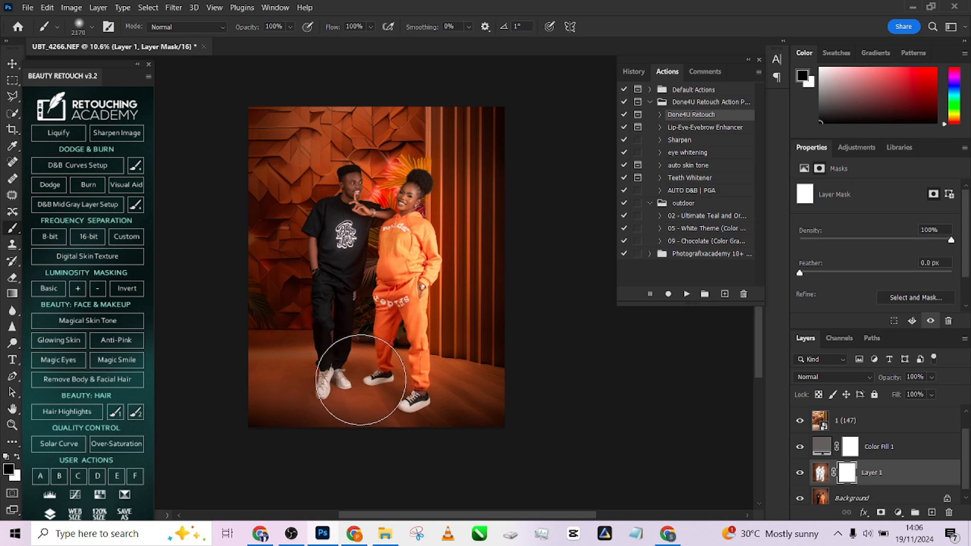
left_click_drag(424, 387, 338, 379)
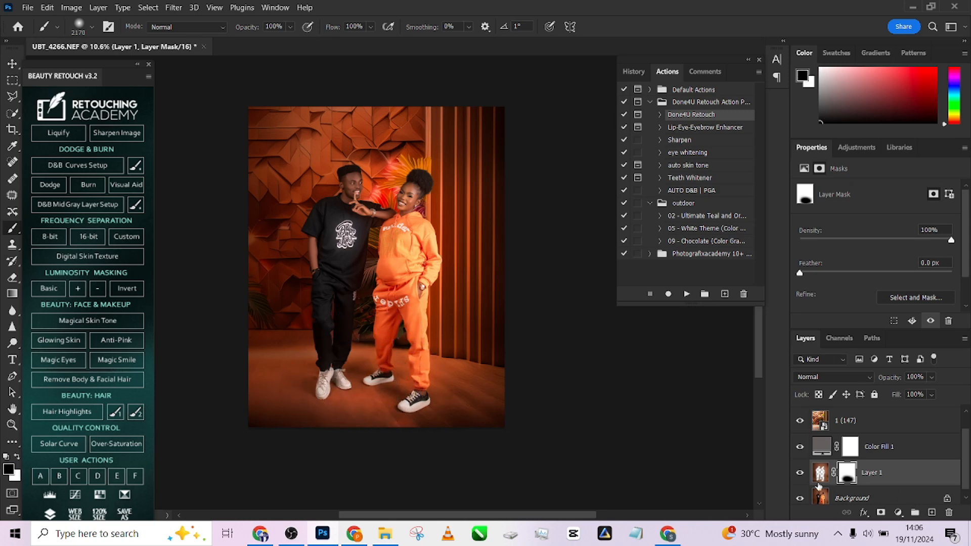
left_click_drag(285, 366, 225, 377)
key("x")
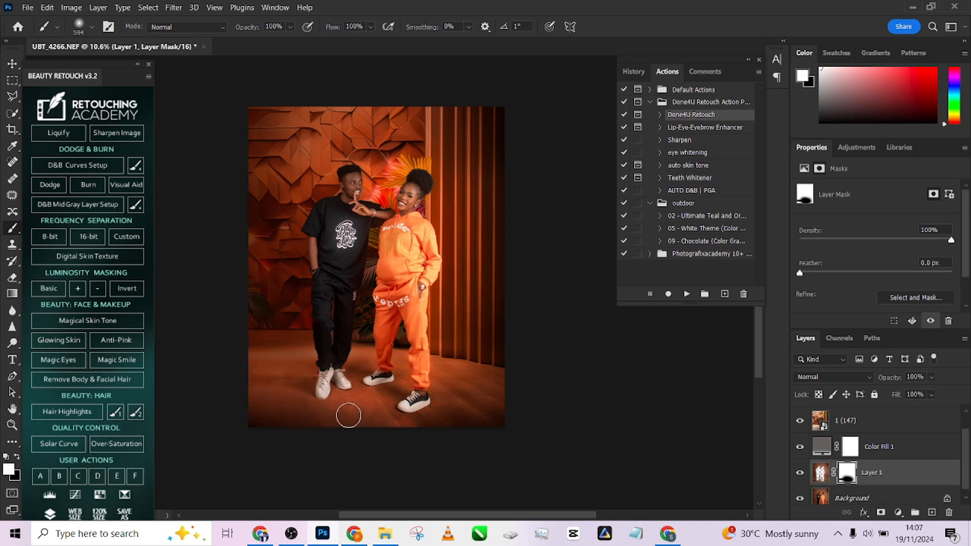
key("x")
- Toggle Layer 1's visibility to check how the masked floor shadows blend around the feet
left_click(800, 473)
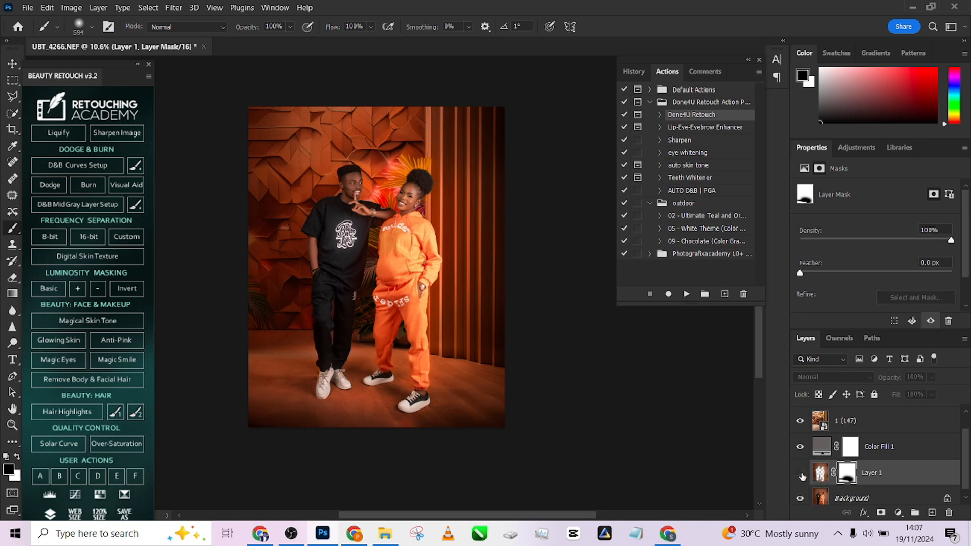
left_click(800, 473)
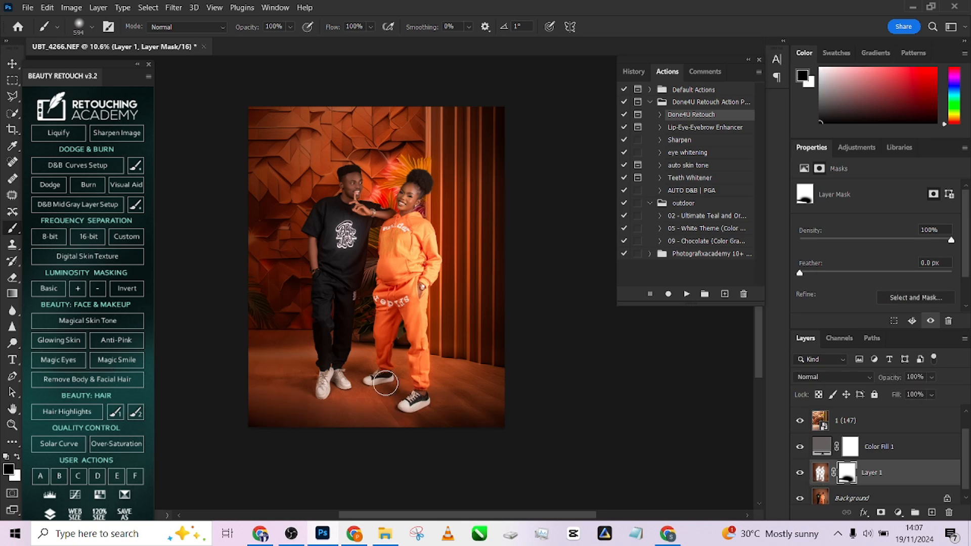
left_click(800, 473)
left_click(800, 472)
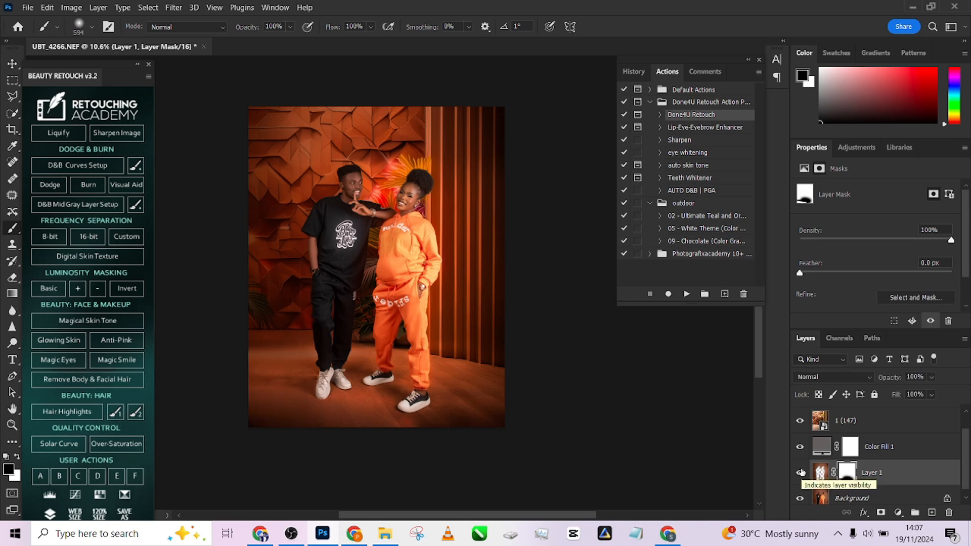
left_click(897, 429)
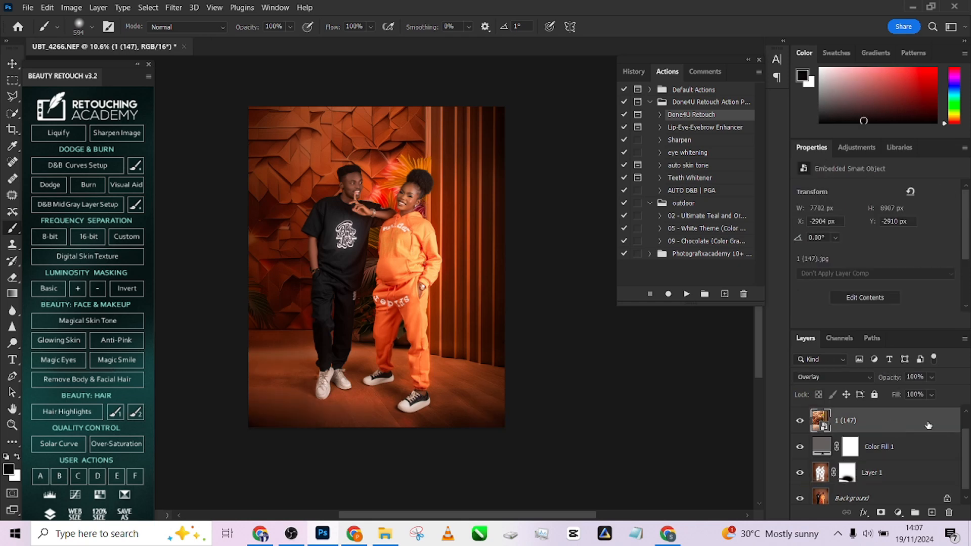
key("ctrl+u")
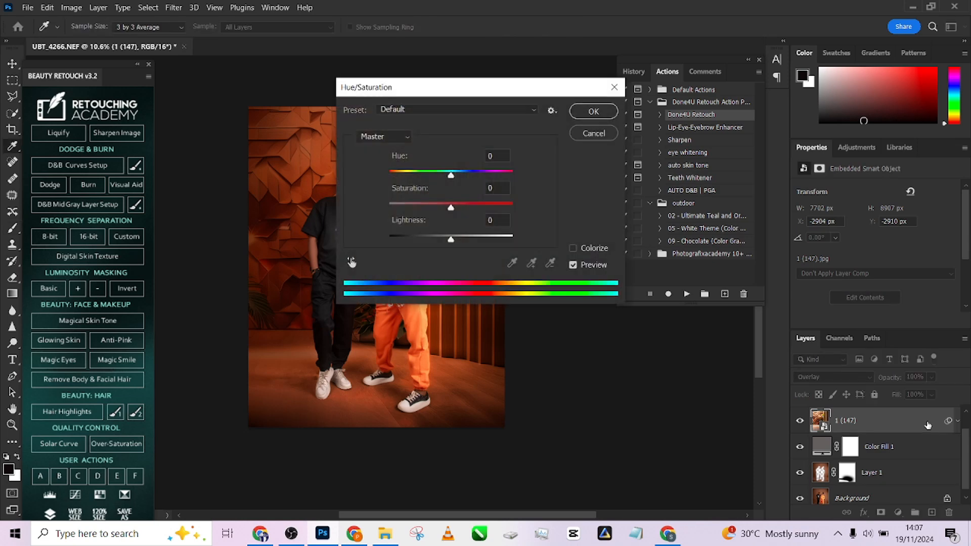
left_click_drag(410, 87, 642, 84)
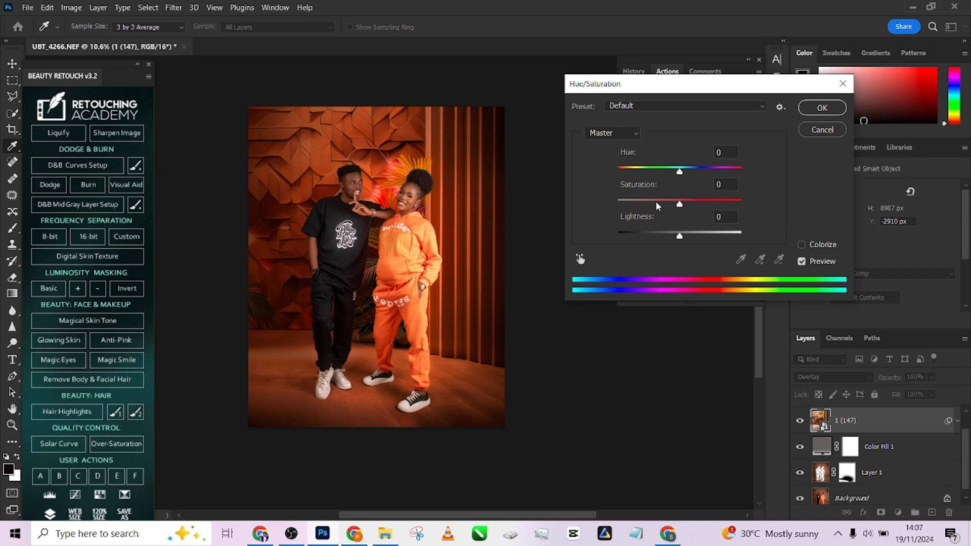
left_click_drag(655, 202, 635, 204)
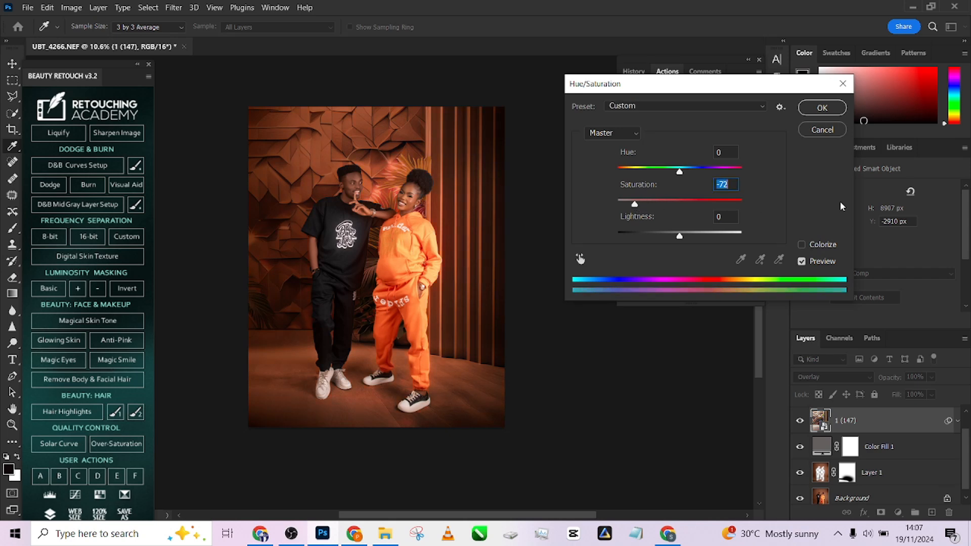
left_click(823, 131)
- Add a Hue/Saturation adjustment layer above backdrop layer 1 (147) with Hue -8, Saturation -55 and Lightness -15
left_click(898, 513)
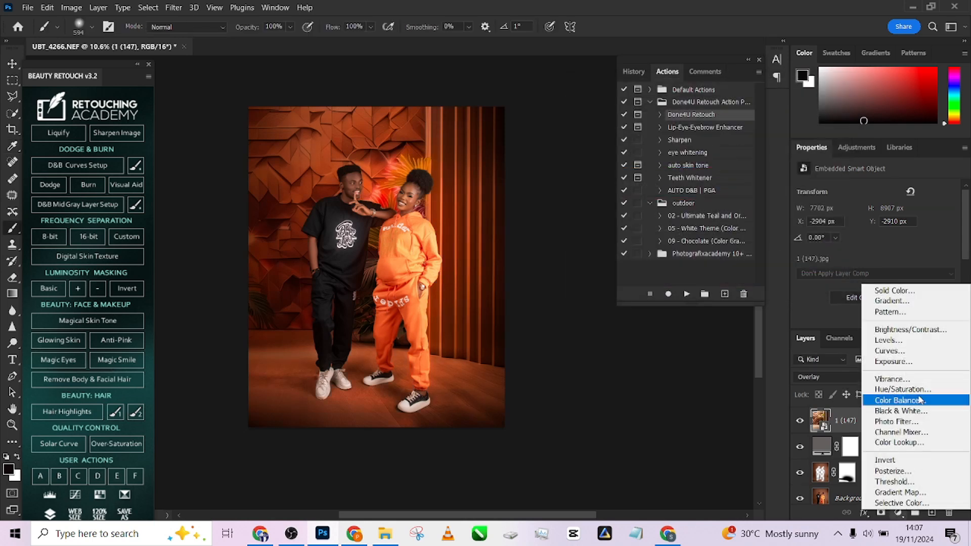
left_click(911, 389)
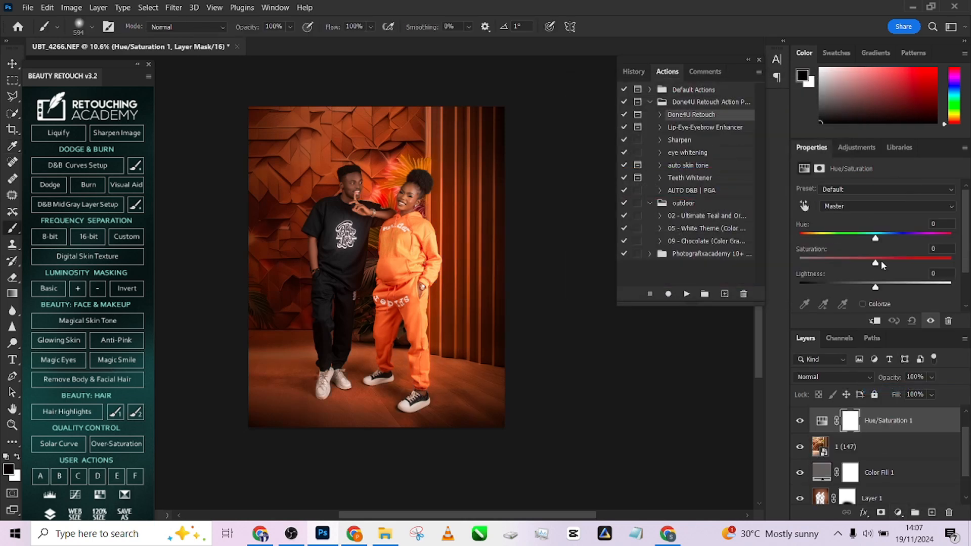
left_click_drag(851, 261, 830, 263)
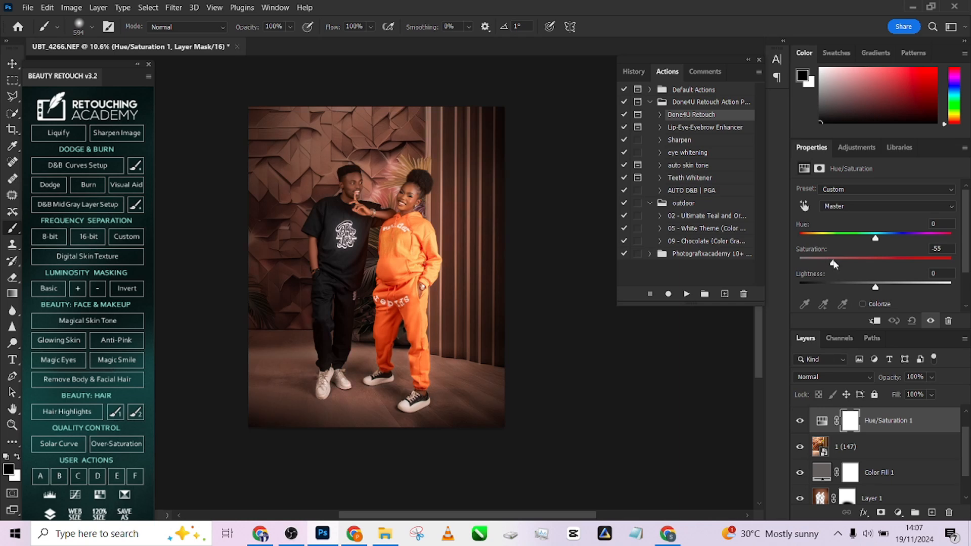
left_click_drag(875, 287, 864, 288)
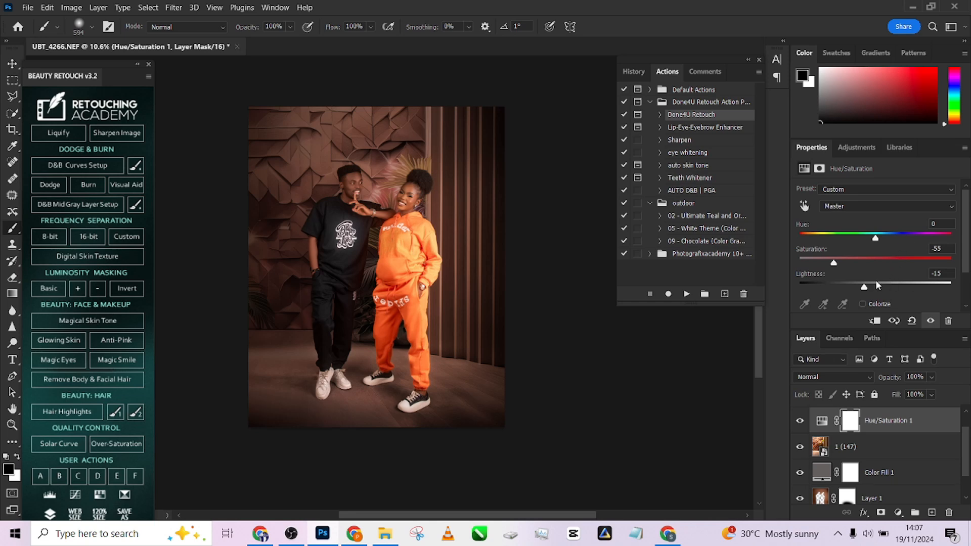
left_click_drag(877, 240, 872, 240)
- Toggle the Hue/Saturation 1 adjustment off and on to compare the backdrop colours before and after
left_click(800, 422)
left_click(799, 422)
left_click(800, 422)
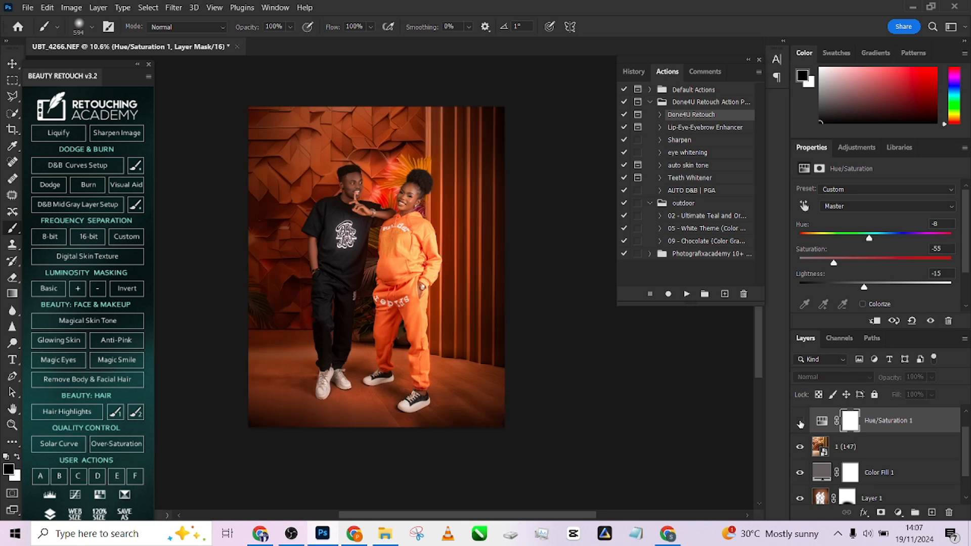
left_click(799, 422)
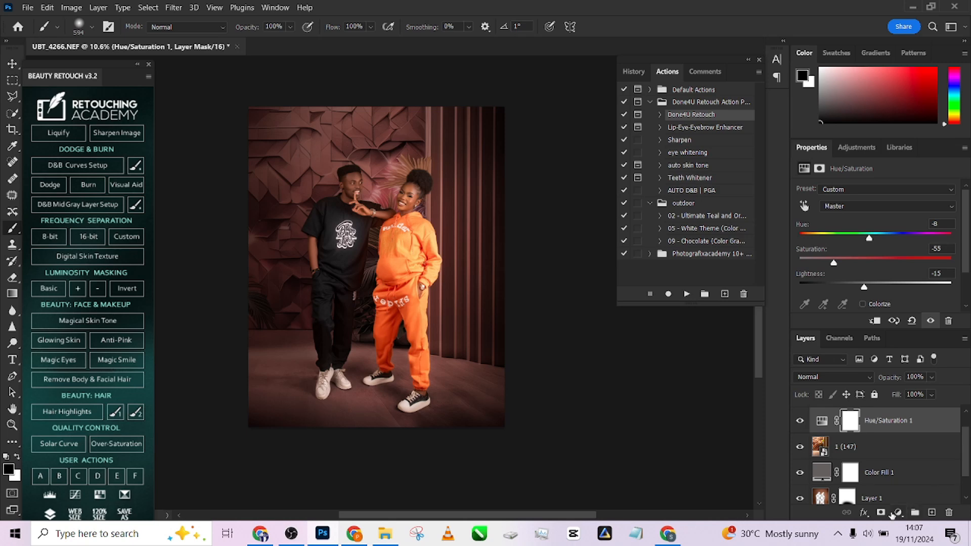
- Add a Curves adjustment layer above Hue/Saturation 1 and lower the RGB curve's midtones to darken the backdrop
left_click(898, 512)
left_click(887, 353)
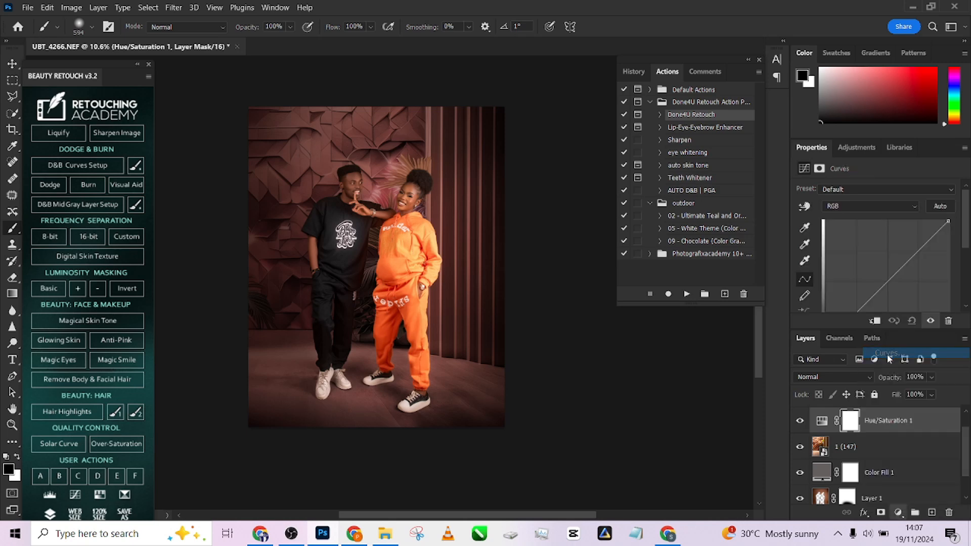
left_click_drag(898, 272, 903, 278)
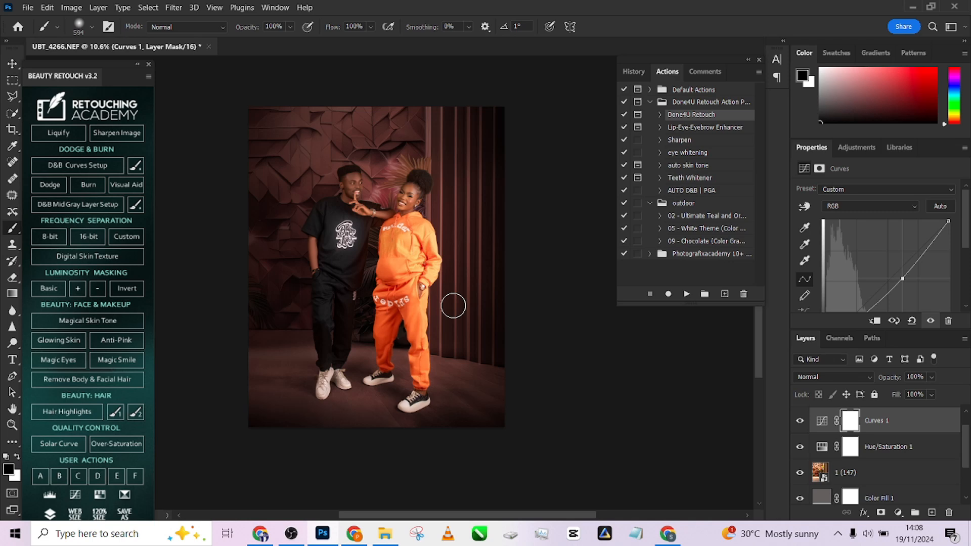
- Transform backdrop layer 1 (147) behind the couple: enlarge it, shift it up and pull its lower corners outward, to about 8921 by 9688 px
left_click(870, 472)
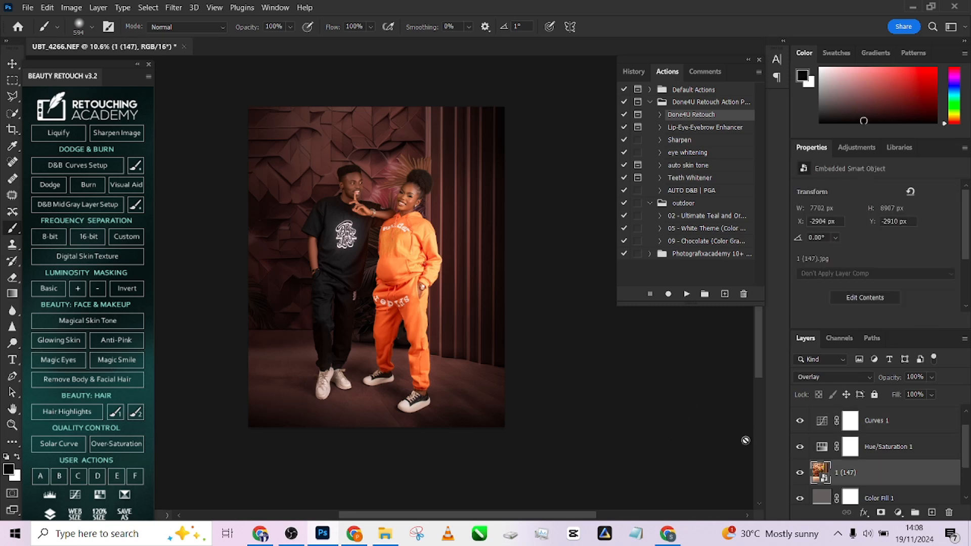
key("v")
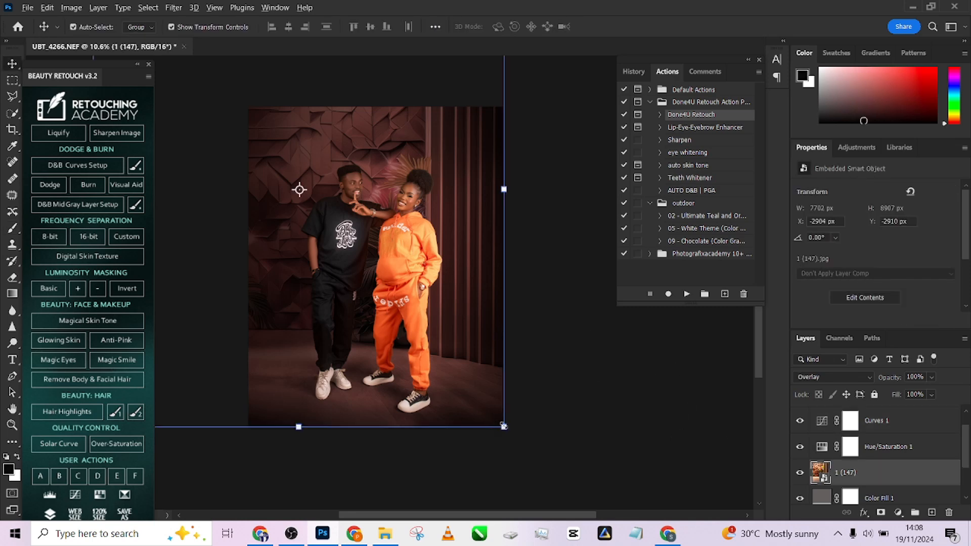
left_click_drag(500, 422, 528, 441)
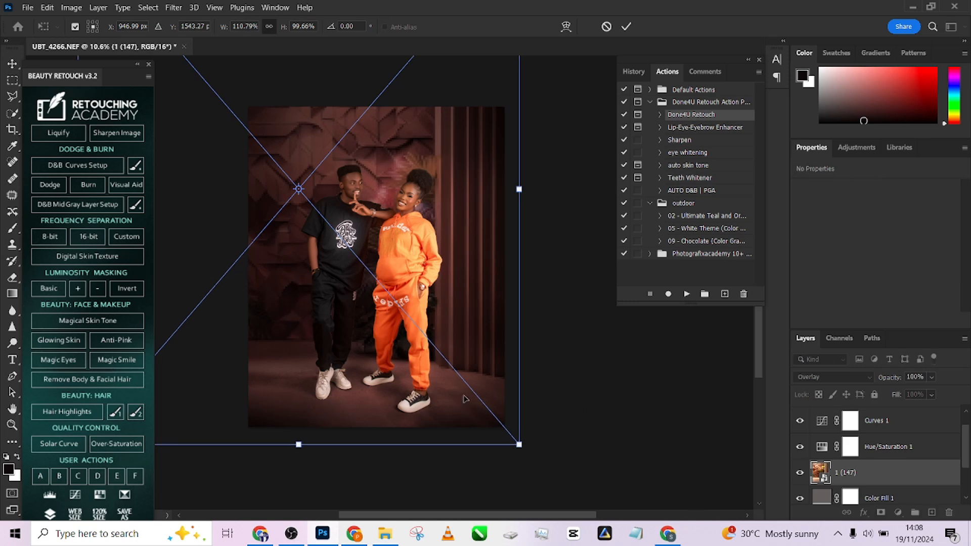
left_click_drag(463, 398, 457, 383)
scroll(457, 383, "down", 3)
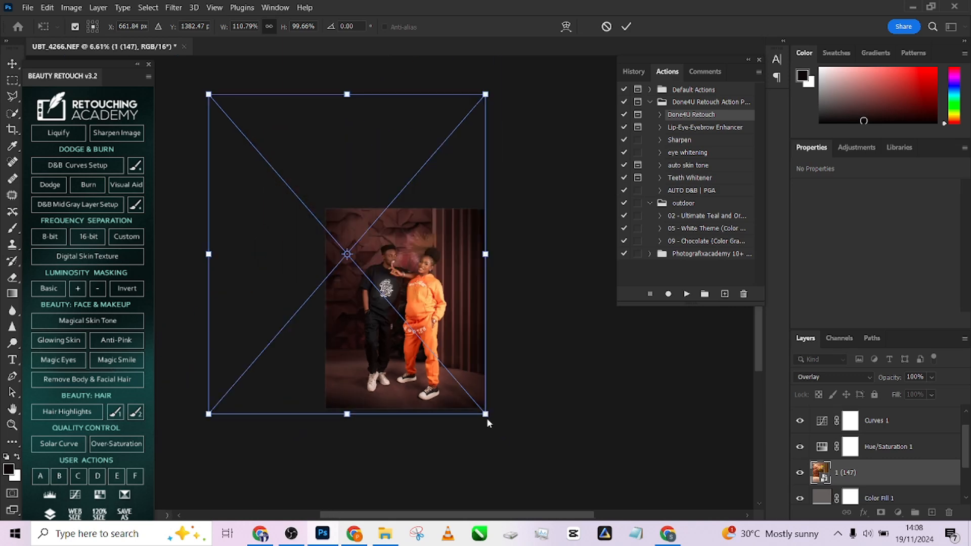
left_click_drag(487, 418, 494, 418)
left_click_drag(209, 416, 195, 414)
left_click_drag(412, 376, 413, 377)
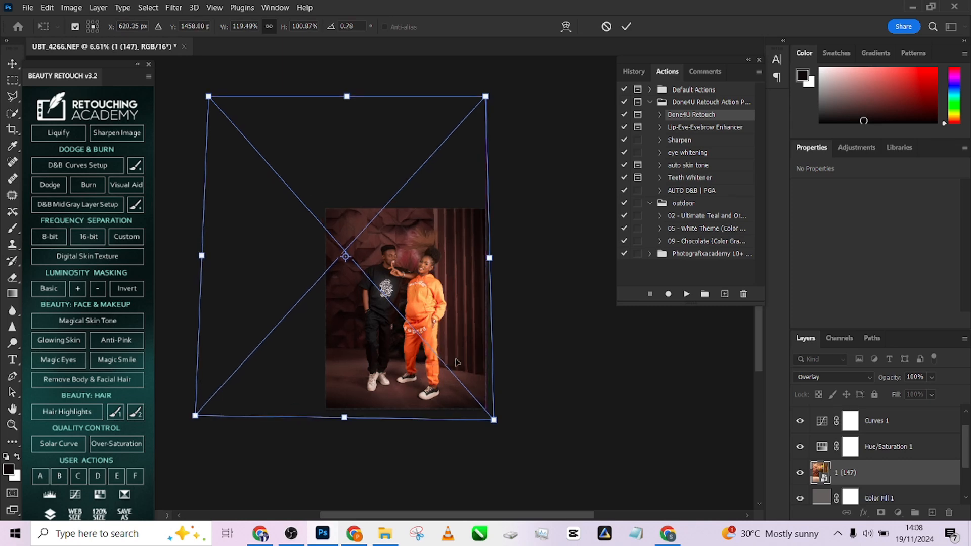
left_click(628, 27)
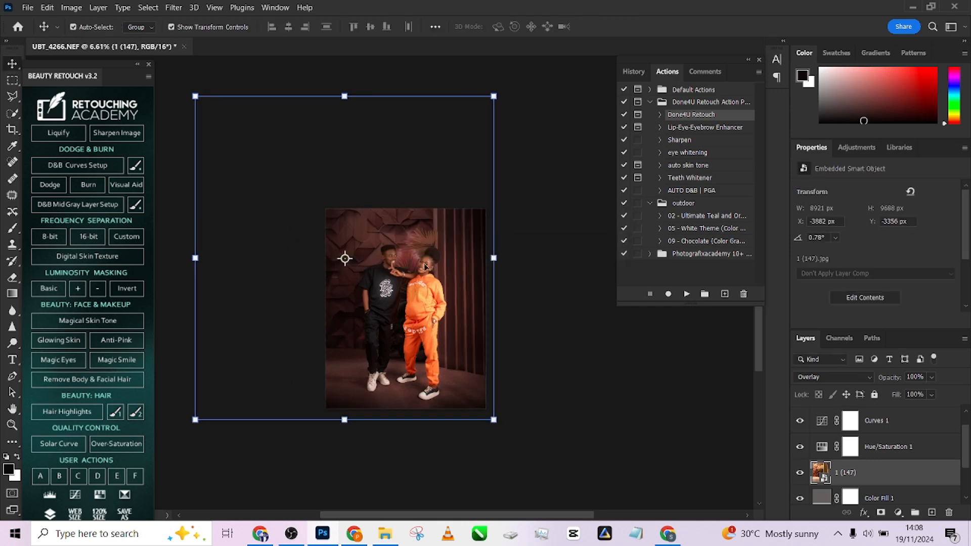
- Select the woman's orange hoodie on the Background copy layer with the Quick Selection tool
scroll(428, 263, "up", 3)
scroll(431, 265, "up", 4)
left_click_drag(429, 212, 438, 93)
scroll(450, 235, "up", 2)
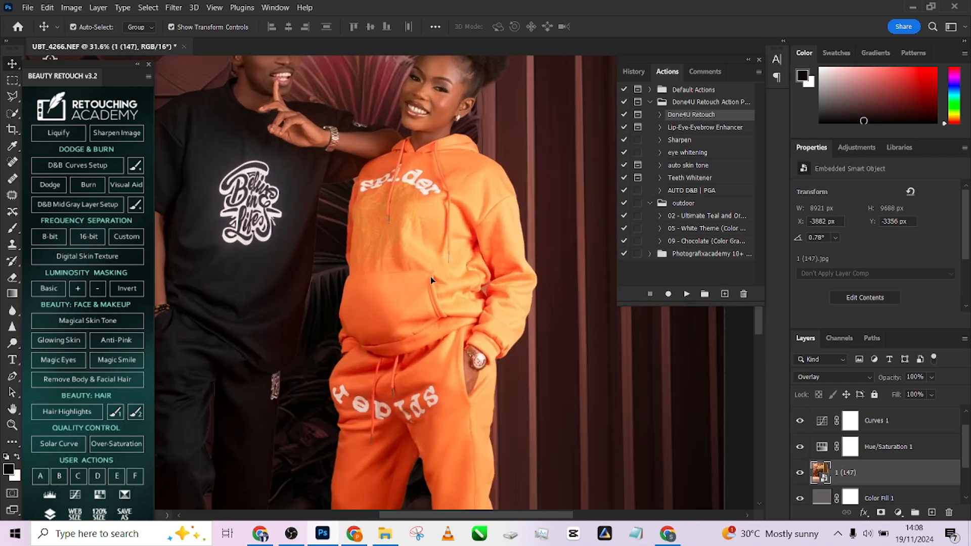
scroll(452, 252, "down", 4)
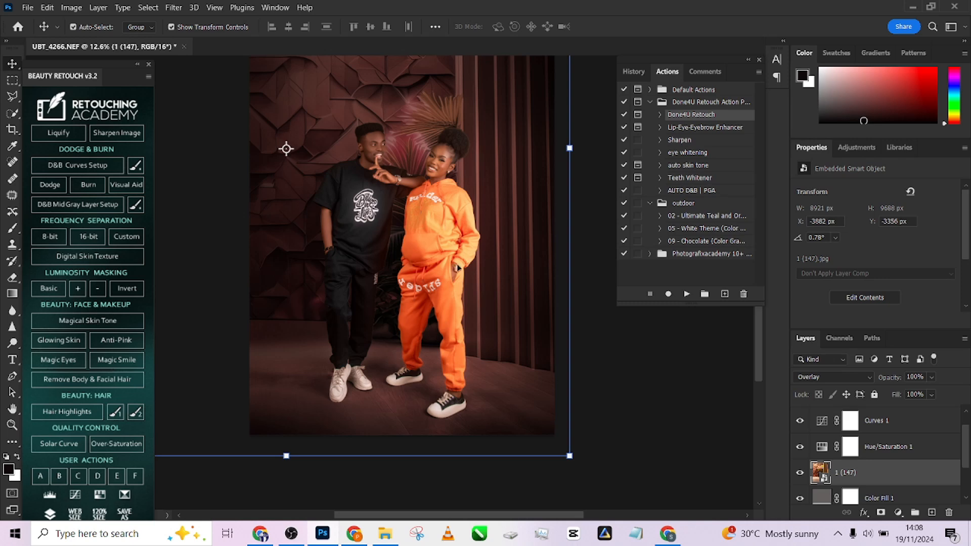
scroll(468, 273, "down", 1)
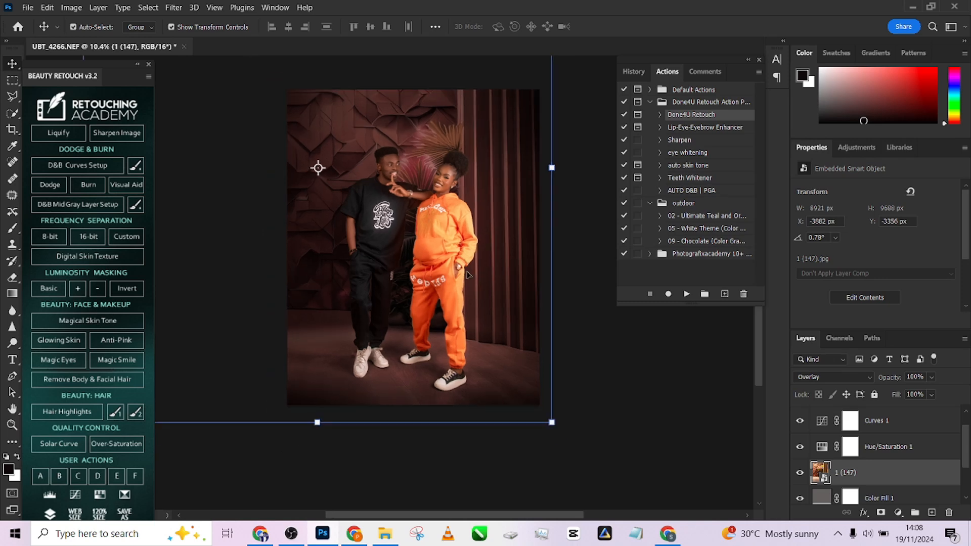
scroll(906, 438, "up", 1)
left_click(843, 422)
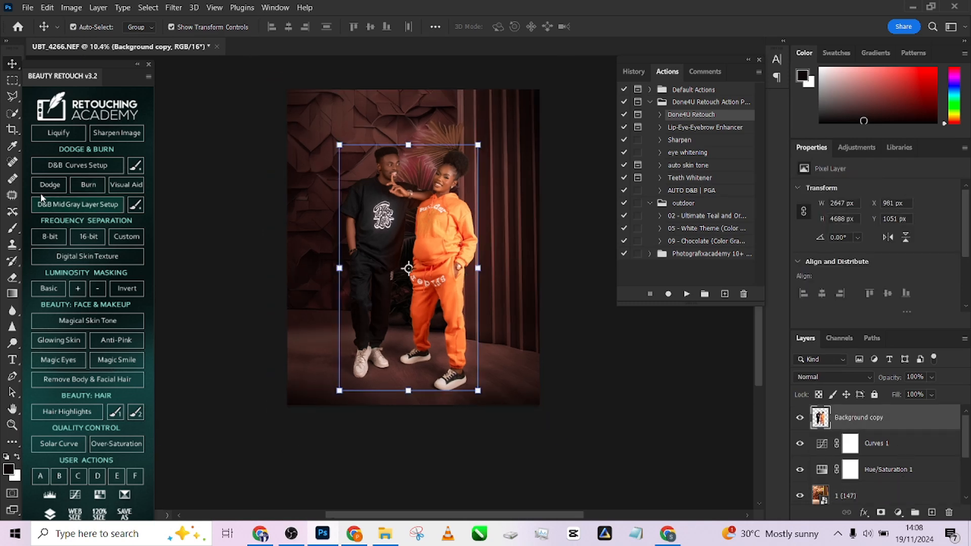
left_click(12, 113)
scroll(459, 221, "up", 4)
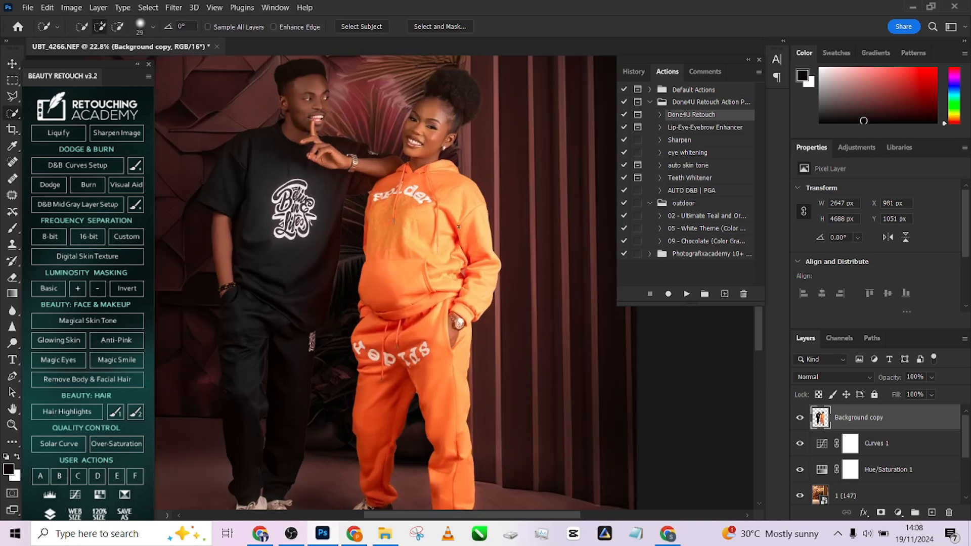
mouse_move(413, 252)
left_mouse_down()
mouse_move(438, 258)
mouse_move(428, 273)
mouse_move(414, 226)
mouse_move(418, 320)
mouse_move(409, 329)
mouse_move(361, 305)
left_mouse_up()
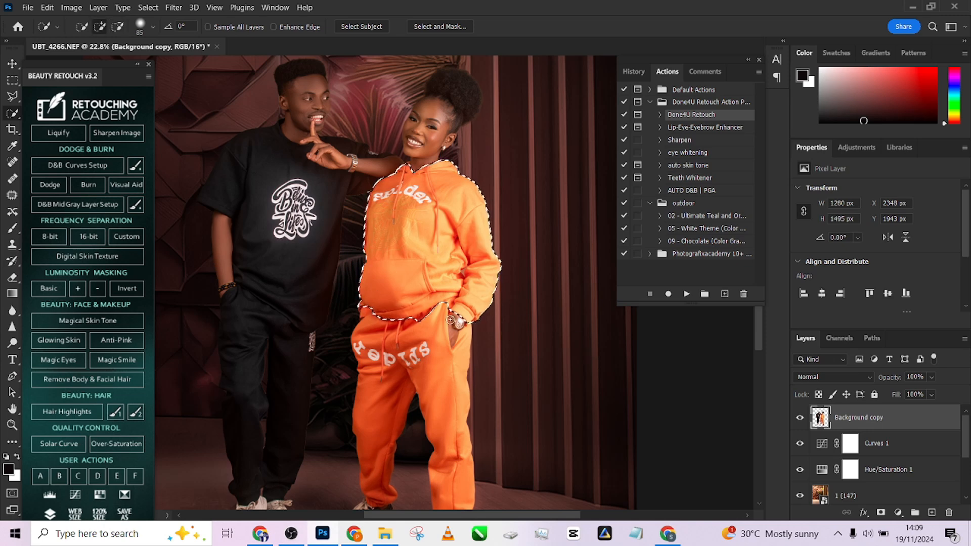
- Add a Curves adjustment layer masked to the hoodie selection and lower its RGB midtones to deepen the orange
left_click(898, 512)
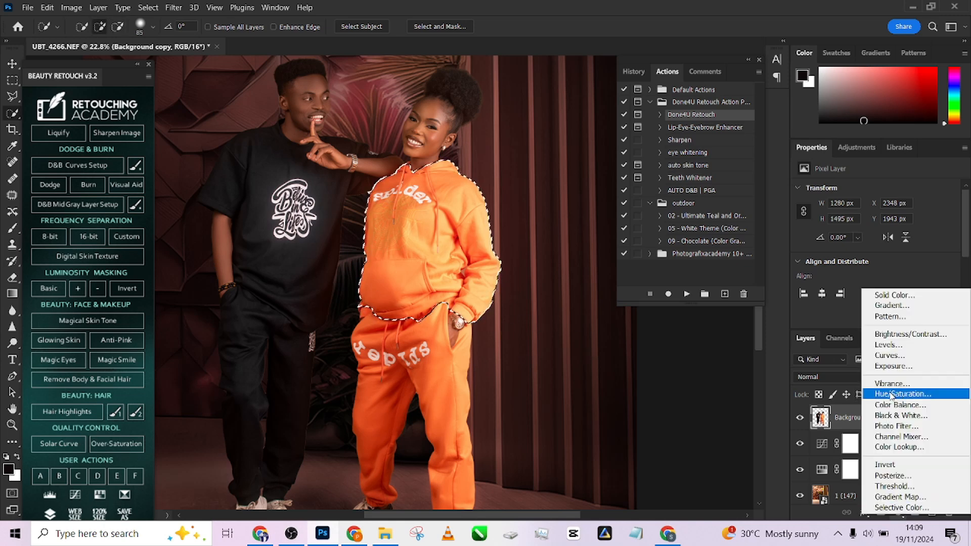
left_click(890, 355)
left_click_drag(885, 283, 893, 292)
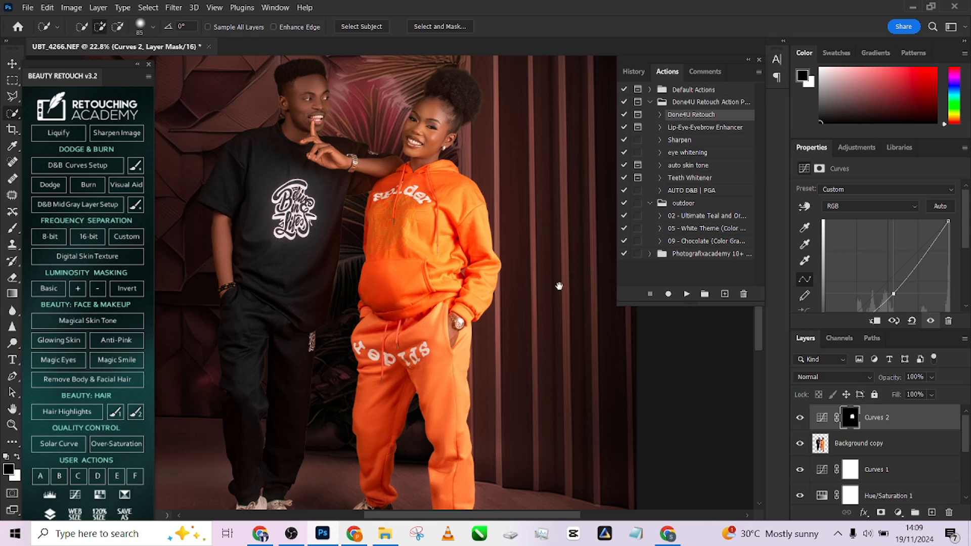
- Quick-select the woman's front trouser leg on the Background copy layer, subtracting the watch, the hand and the area near the drawstring
left_click_drag(559, 286, 551, 187)
left_click(855, 443)
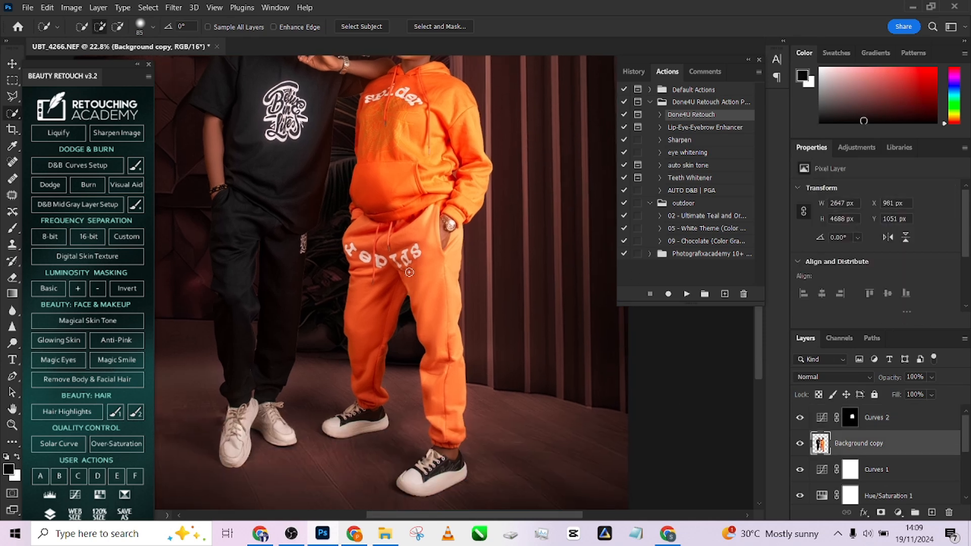
mouse_move(410, 272)
left_mouse_down()
mouse_move(434, 304)
mouse_move(423, 243)
mouse_move(382, 240)
mouse_move(361, 307)
left_mouse_up()
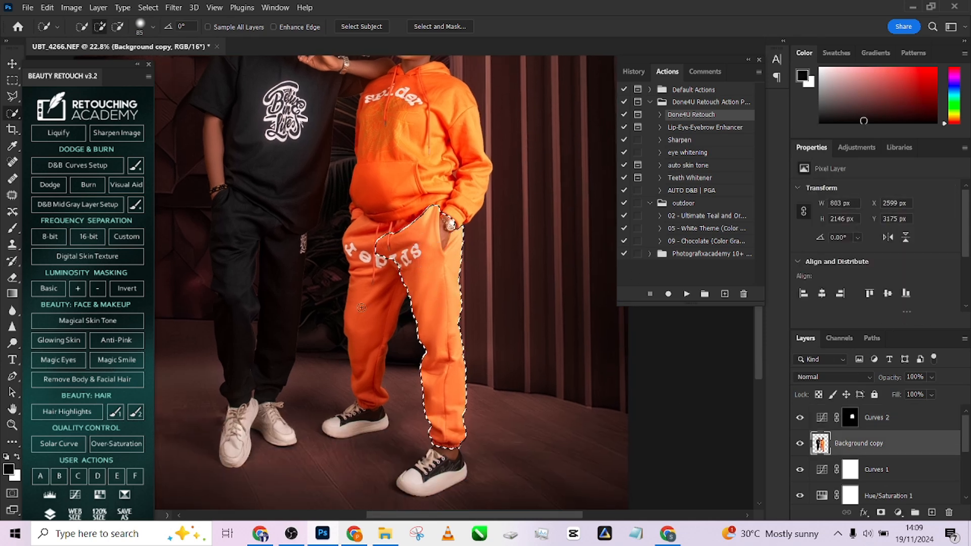
left_click(449, 224, "alt")
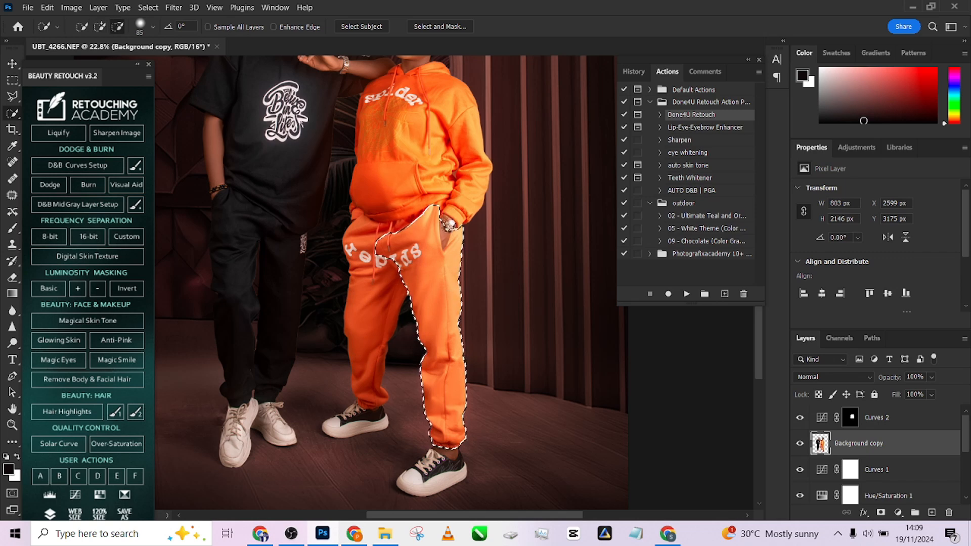
left_click(446, 235, "alt")
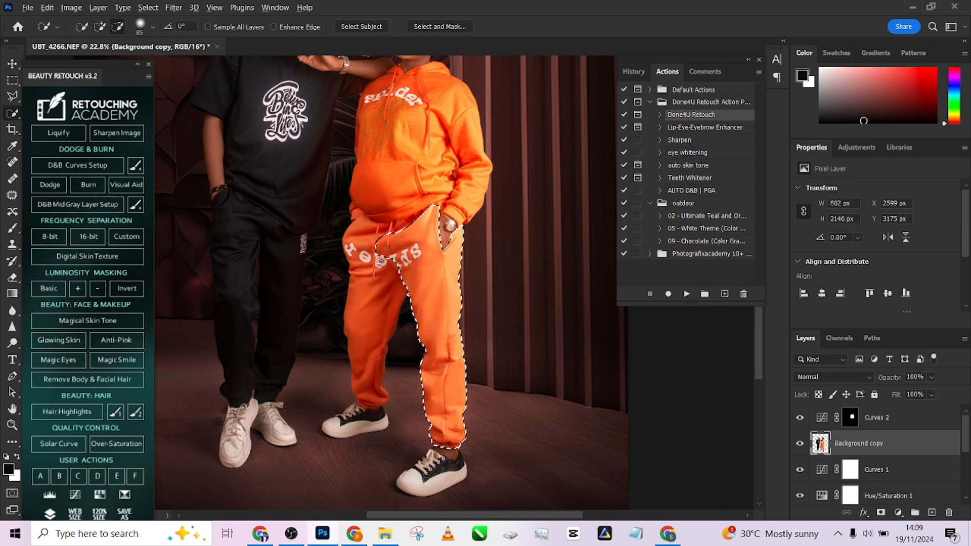
left_click(379, 263, "alt")
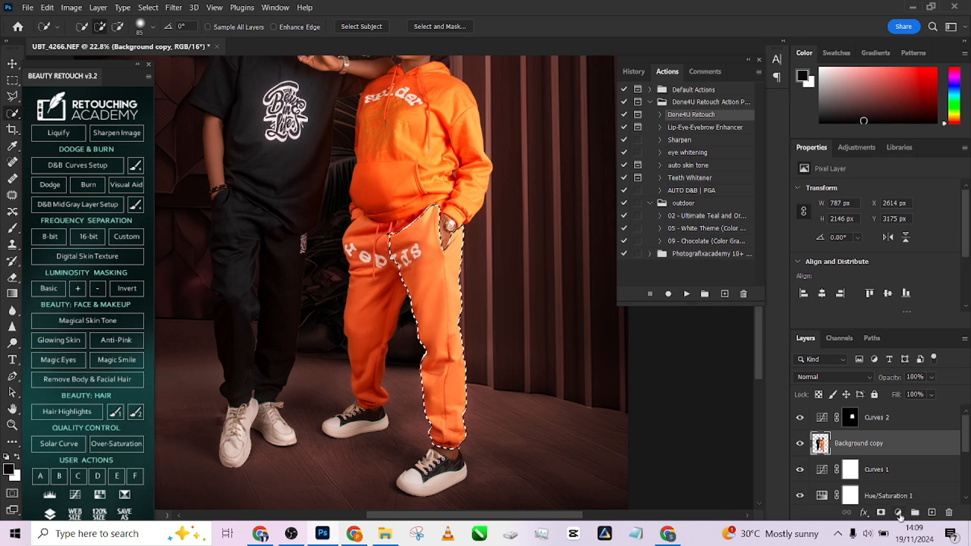
- Add a Curves adjustment layer masked to the trouser-leg selection and lower its RGB midtones to match the darkened hoodie
left_click(898, 512)
left_click(880, 357)
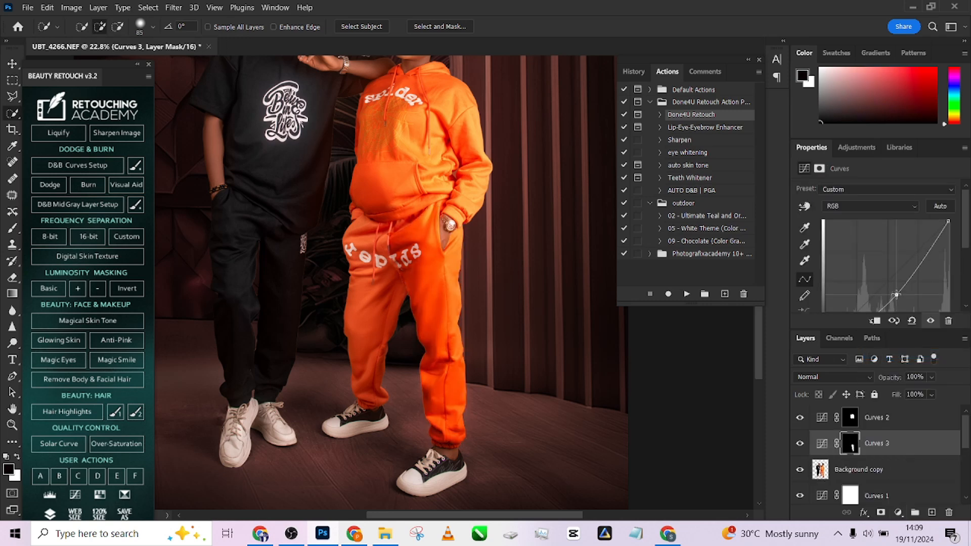
left_click_drag(896, 295, 896, 296)
- Compare the full portrait with and without the hoodie and trouser-leg darkening by toggling the visibility of Curves 2 and Curves 3
scroll(455, 312, "down", 2)
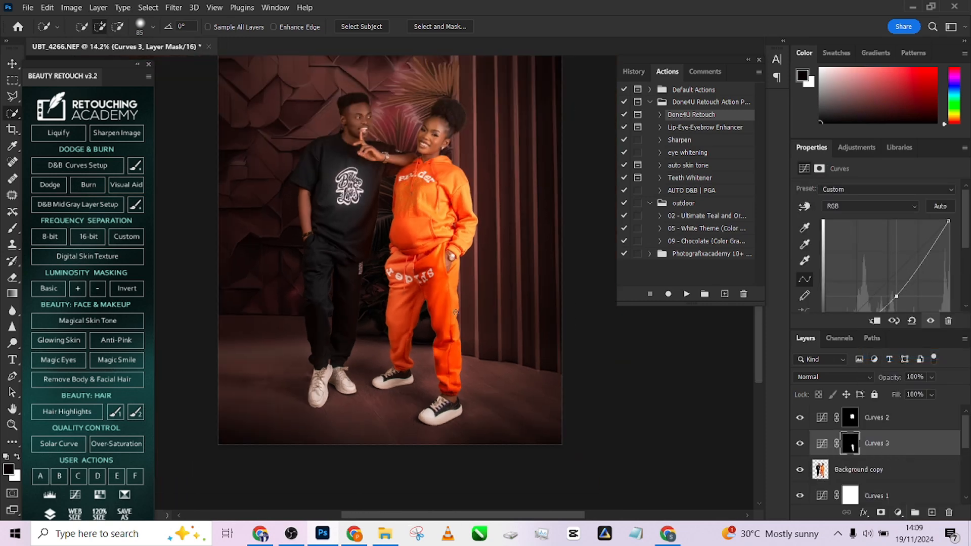
scroll(455, 313, "down", 2)
left_click_drag(441, 310, 431, 338)
scroll(431, 339, "up", 2)
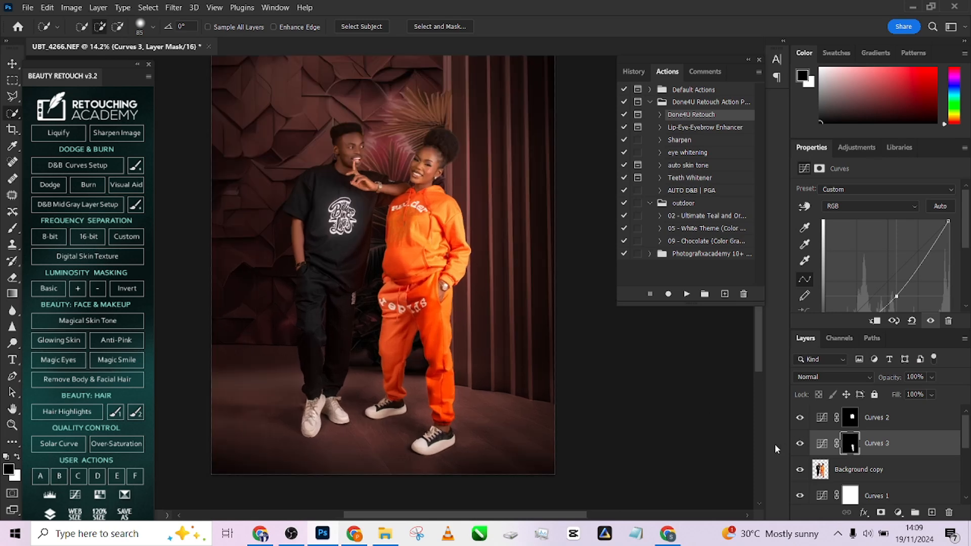
left_click(800, 418)
left_click(800, 418)
left_click(801, 419)
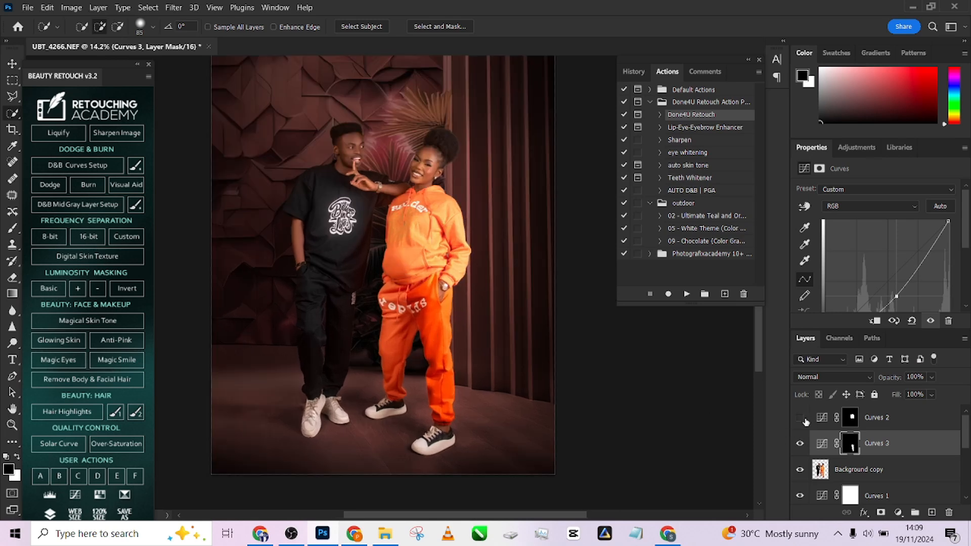
left_click(800, 418)
left_click(801, 443)
left_click(800, 444)
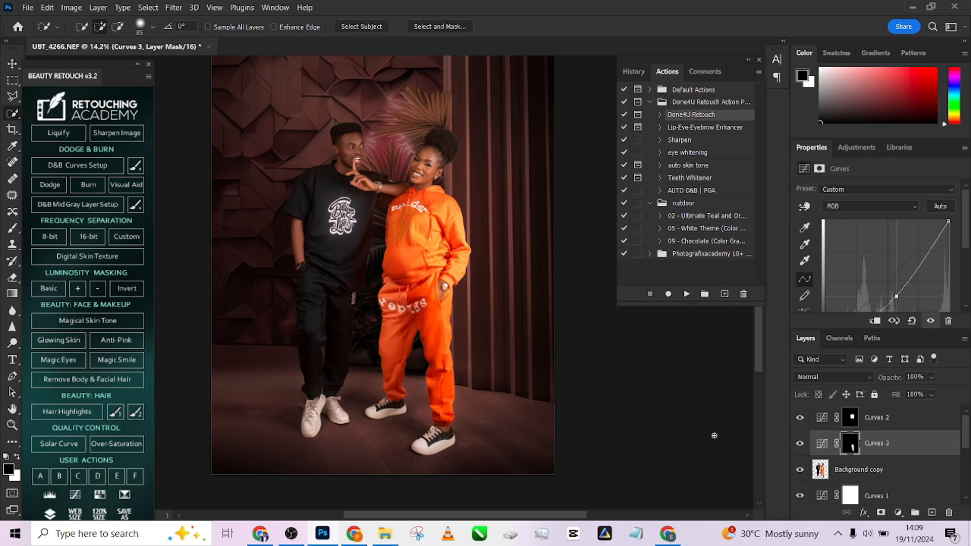
- Quick-select the man's black T-shirt on the Background copy layer, subtracting his trousers, the outer sleeve and the trouser tag
key("alt+bracketleft")
scroll(325, 230, "up", 3)
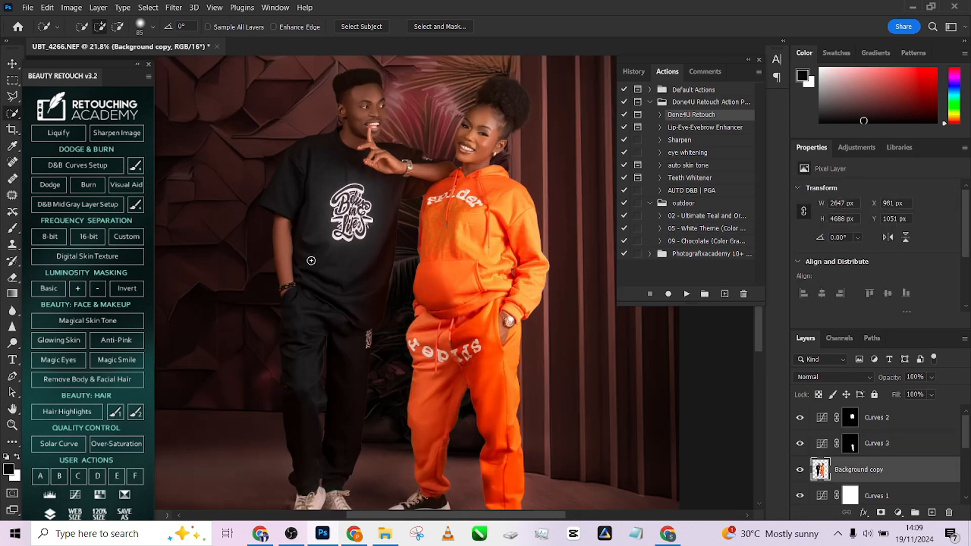
mouse_move(322, 211)
left_mouse_down()
mouse_move(357, 205)
mouse_move(334, 188)
left_mouse_up()
mouse_move(305, 323)
left_mouse_down()
mouse_move(308, 392)
mouse_move(337, 410)
left_mouse_up()
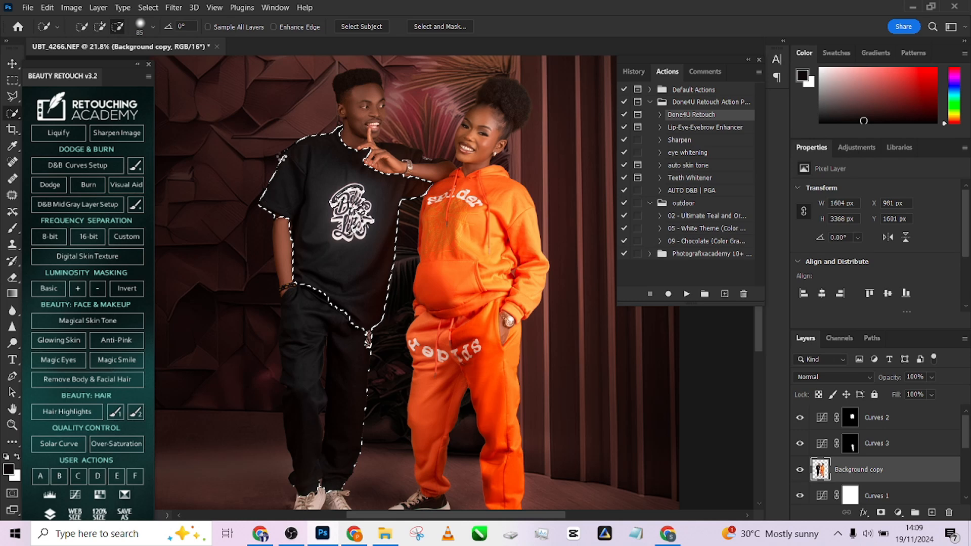
left_click_drag(282, 157, 298, 180)
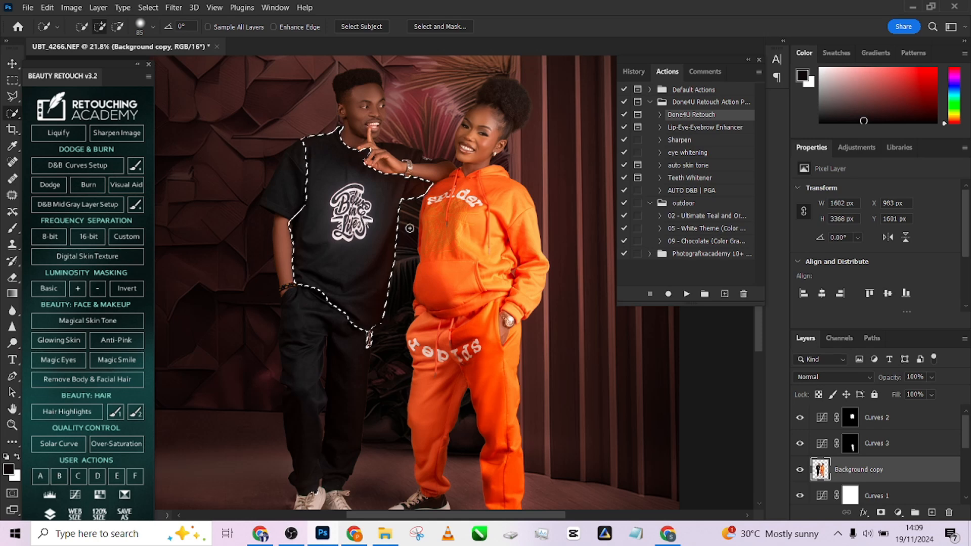
left_click(370, 342, "alt")
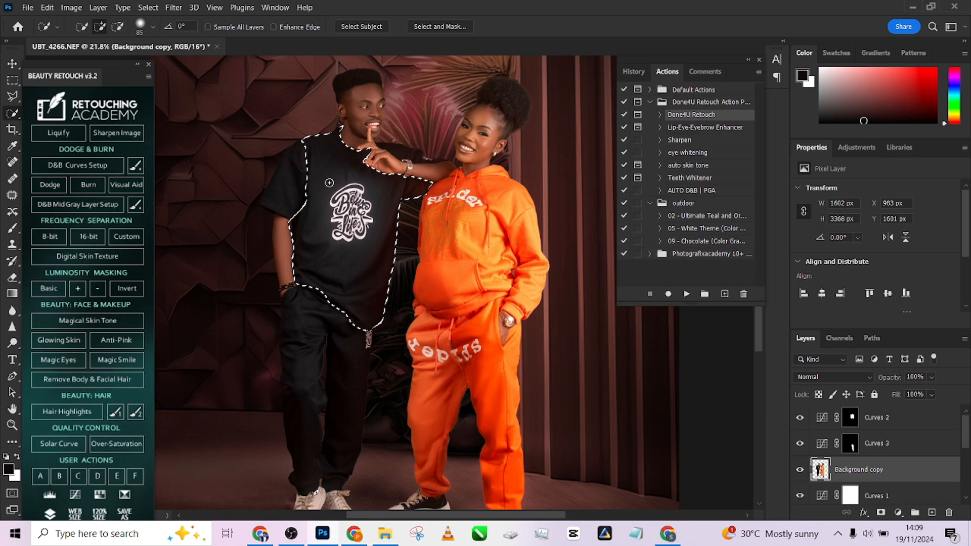
- Add a Curves adjustment layer masked to the T-shirt selection and lower its RGB midtones to deepen the black
left_click(898, 513)
left_click(890, 352)
left_click_drag(887, 282, 896, 290)
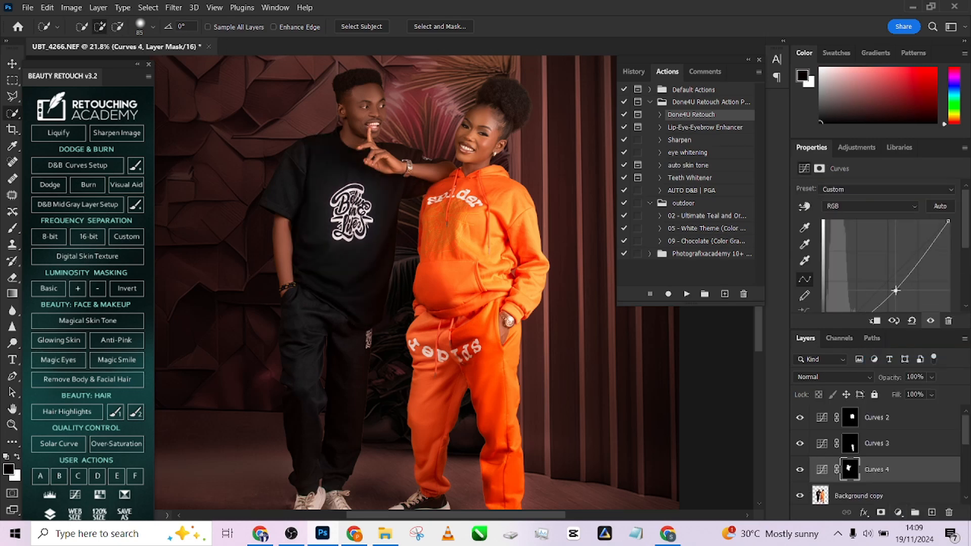
scroll(484, 223, "down", 2)
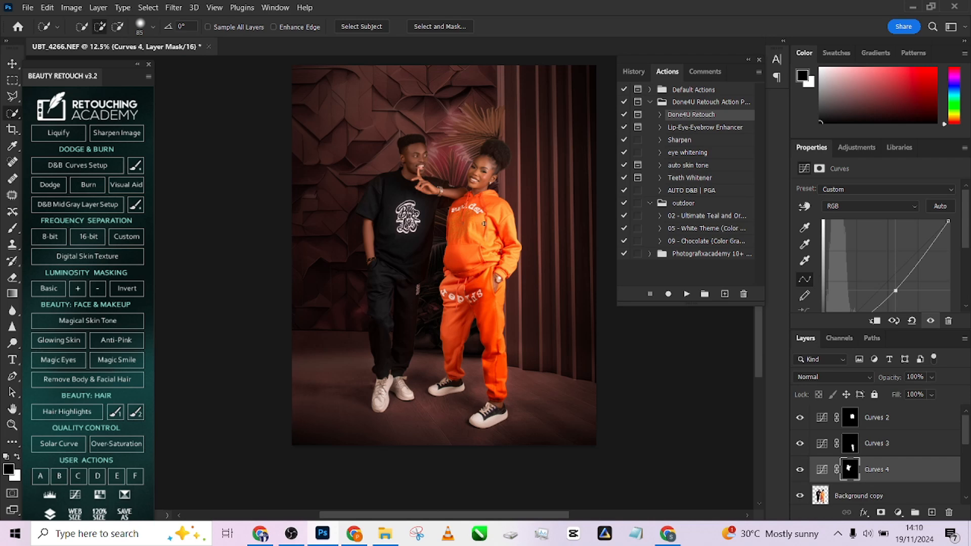
- Quick-select the man's hair on the Background copy layer, subtracting the surrounding backdrop, face, ear and neck
left_click(860, 498)
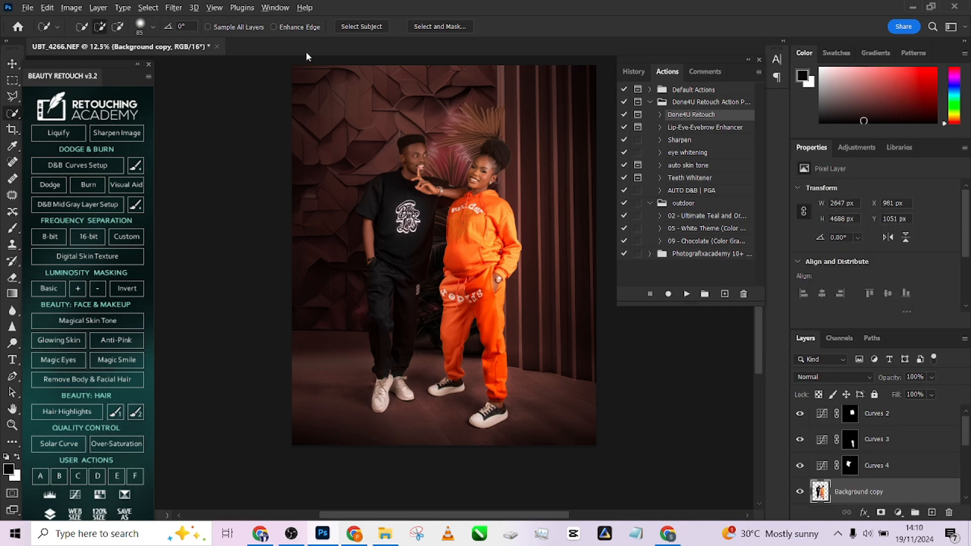
scroll(363, 271, "up", 4)
scroll(362, 272, "up", 1)
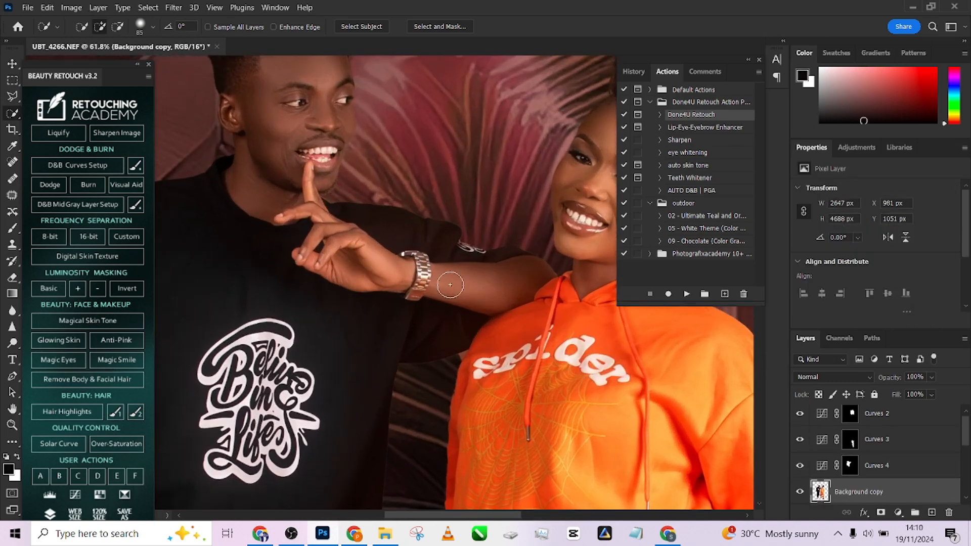
scroll(450, 284, "up", 1)
scroll(385, 158, "up", 1)
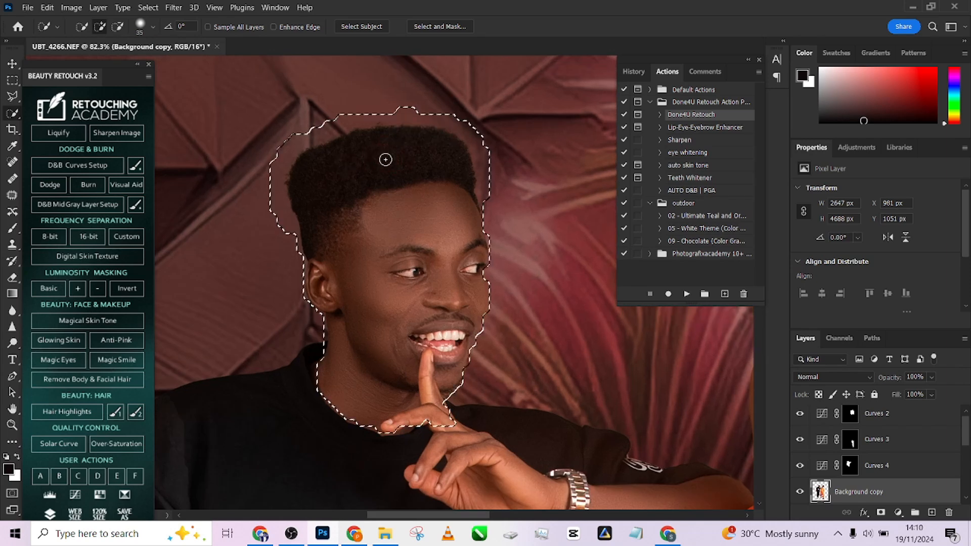
left_click(384, 159)
mouse_move(321, 266)
left_mouse_down()
mouse_move(417, 254)
mouse_move(440, 304)
mouse_move(459, 406)
mouse_move(354, 437)
mouse_move(323, 383)
mouse_move(384, 388)
mouse_move(486, 369)
mouse_move(498, 264)
left_mouse_up()
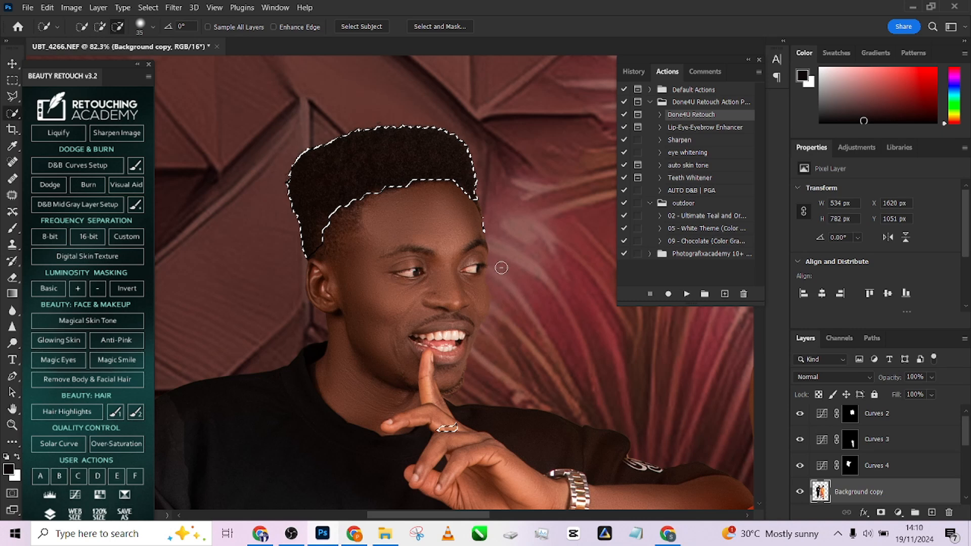
mouse_move(332, 242)
left_mouse_down()
mouse_move(383, 318)
mouse_move(460, 295)
left_mouse_up()
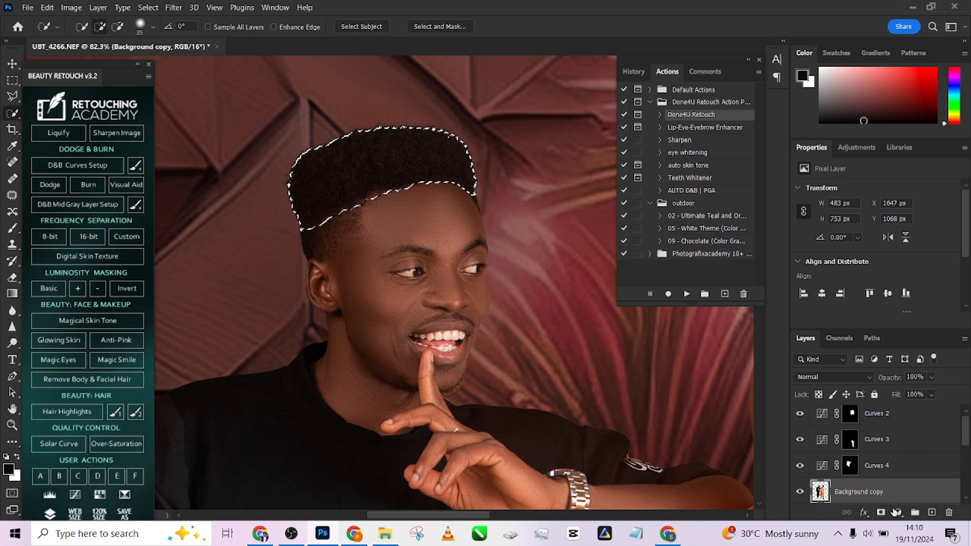
- Add a Curves adjustment layer masked to the man's hair, lower its RGB midtones, and feather the mask by 7.0 px
left_click(897, 512)
left_click(887, 353)
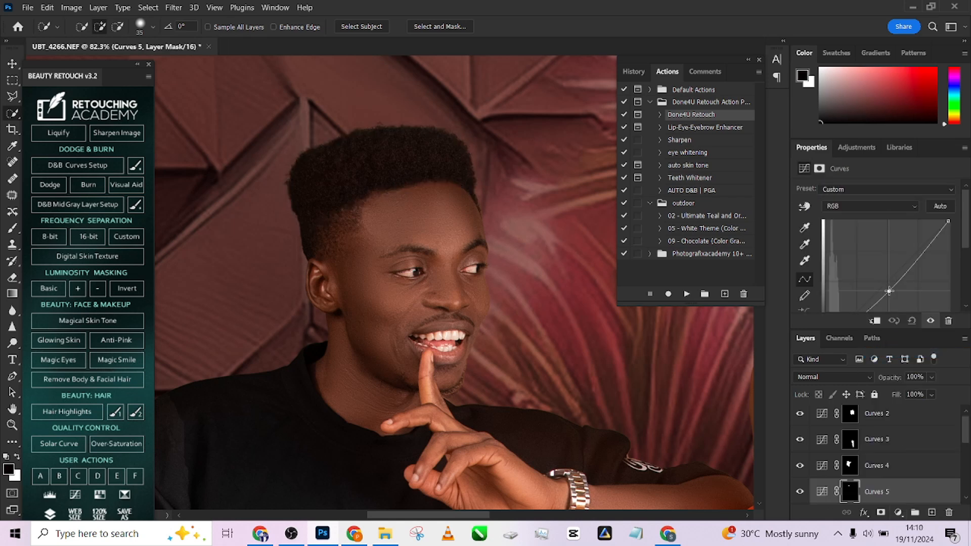
left_click_drag(889, 291, 891, 289)
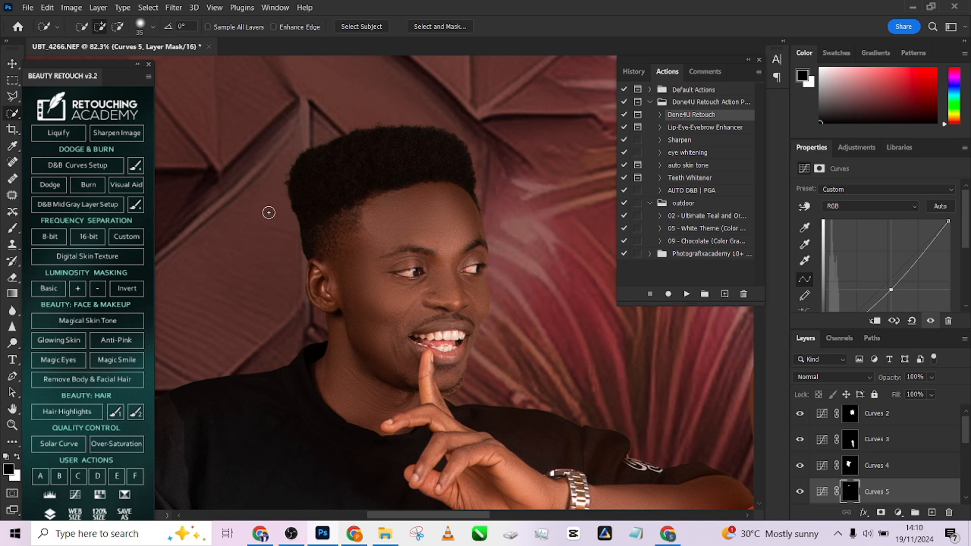
left_click(822, 491)
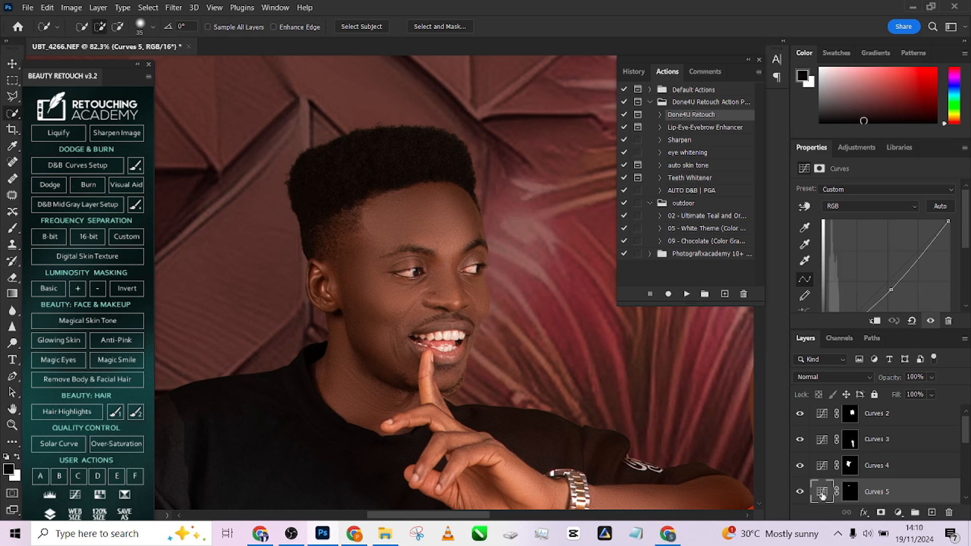
left_click(849, 493)
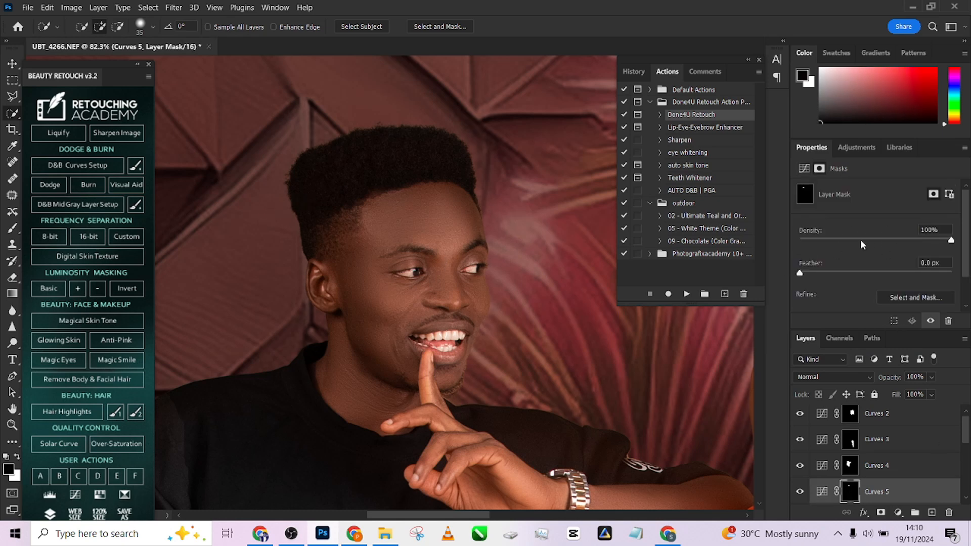
left_click_drag(839, 274, 849, 277)
scroll(417, 178, "down", 5)
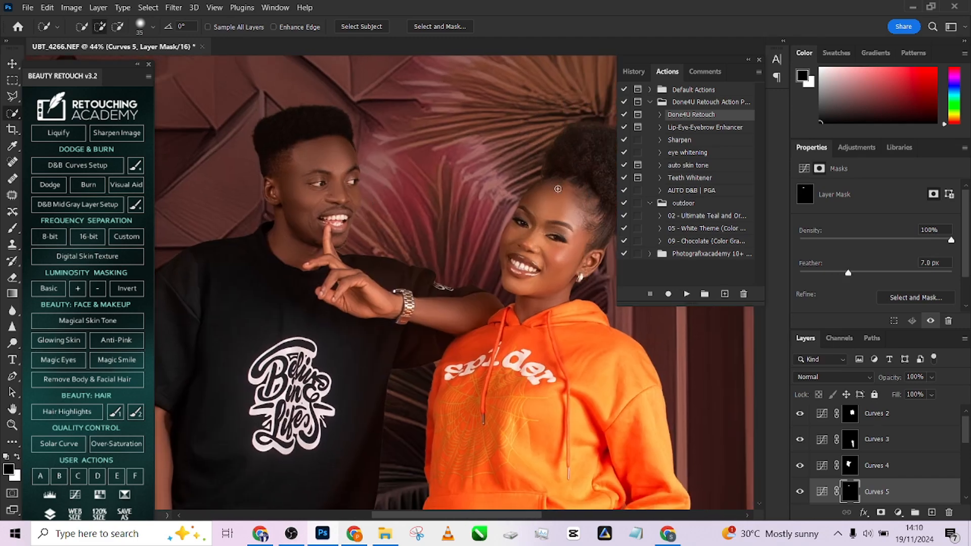
- Quick-select the woman's hair on the Background copy layer, subtracting her forehead, face and ear
scroll(866, 480, "down", 1)
scroll(855, 457, "down", 3)
left_click(842, 417)
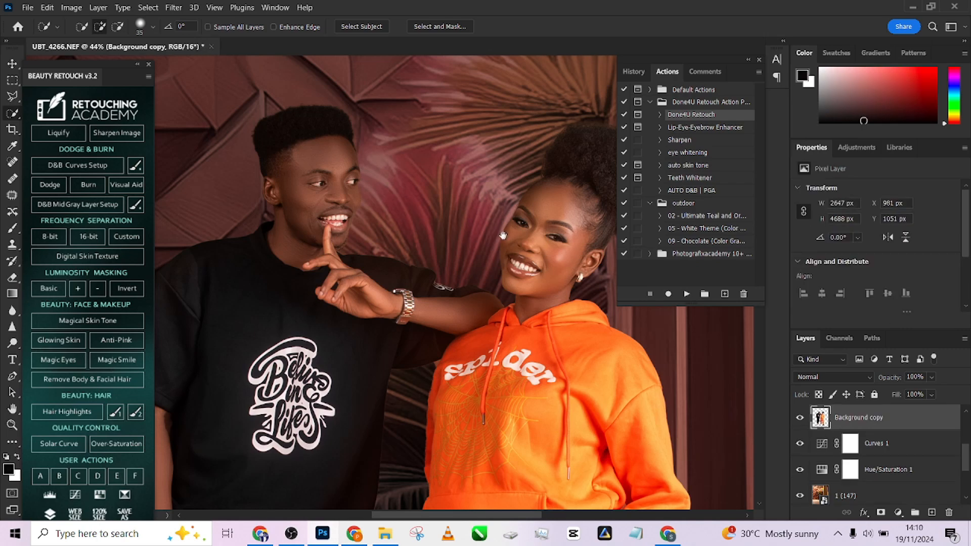
mouse_move(605, 168)
left_mouse_down()
mouse_move(416, 264)
mouse_move(428, 280)
left_mouse_up()
mouse_move(349, 324)
left_mouse_down()
mouse_move(364, 304)
mouse_move(379, 318)
mouse_move(354, 294)
mouse_move(399, 380)
mouse_move(354, 409)
mouse_move(307, 387)
left_mouse_up()
left_click(368, 407)
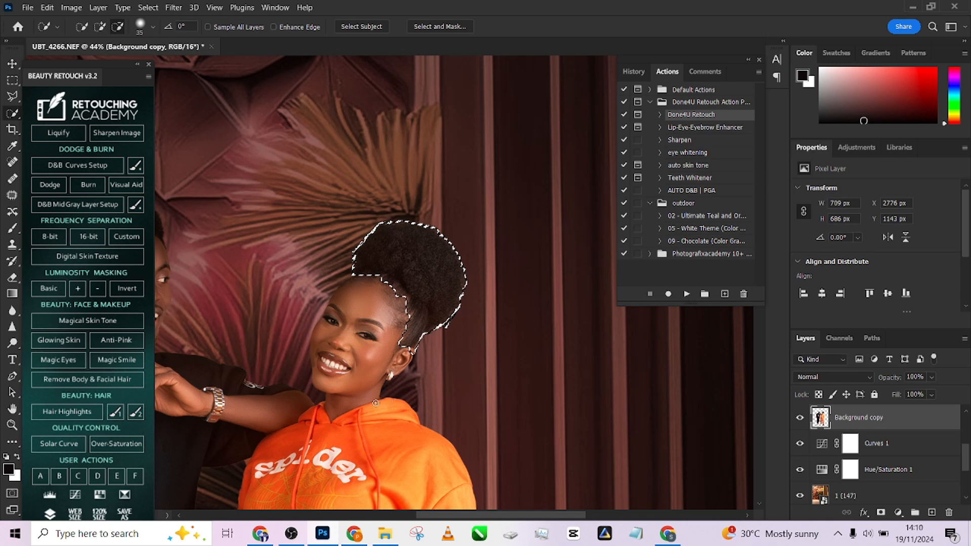
left_click(413, 353)
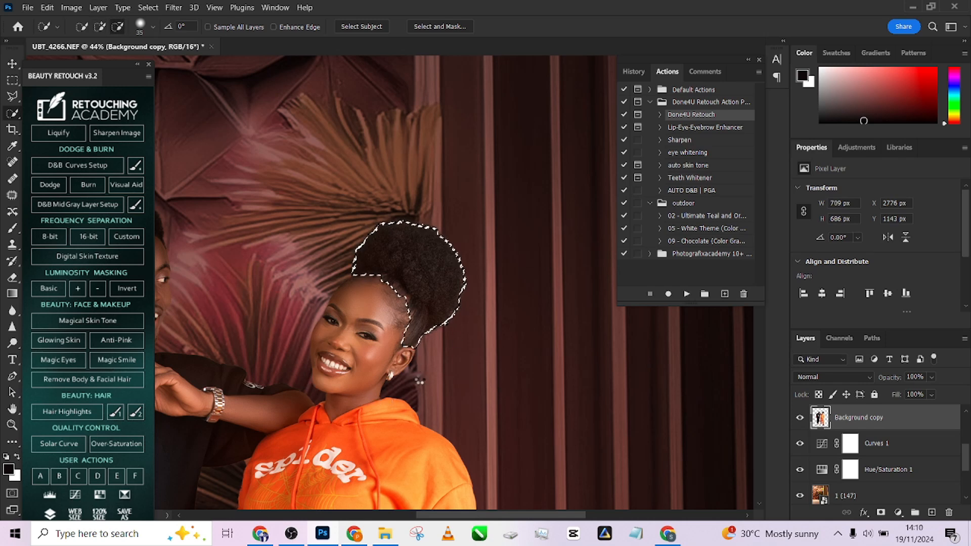
- Add a Curves adjustment layer masked to the woman's hair, lower its RGB midtones, and feather the mask by 7.3 px
left_click(899, 514)
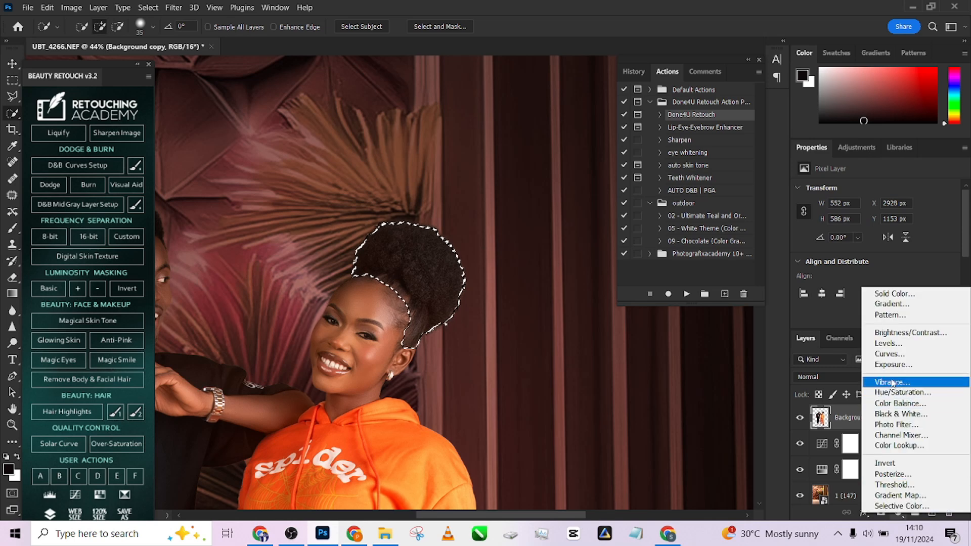
left_click(883, 354)
left_click_drag(887, 284, 892, 290)
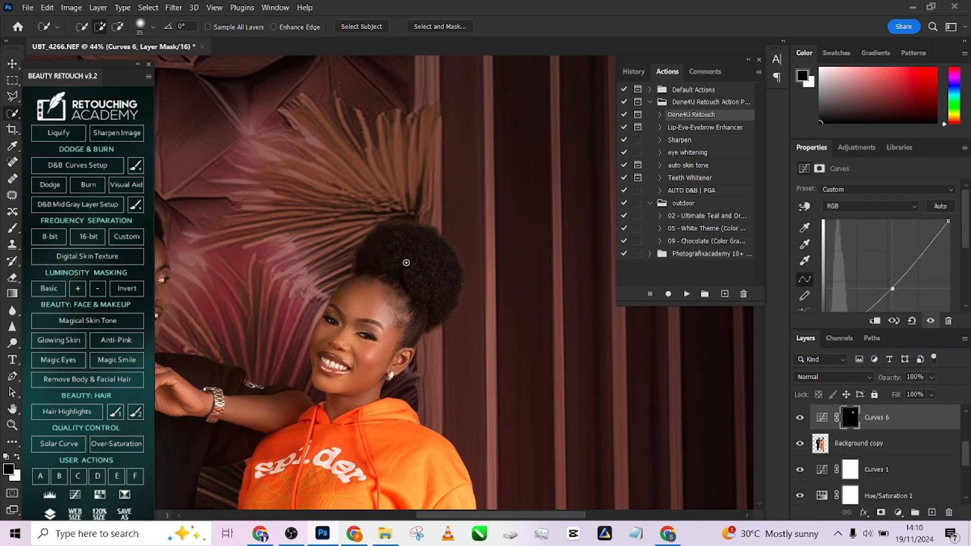
left_click(850, 420)
left_click_drag(842, 276, 851, 276)
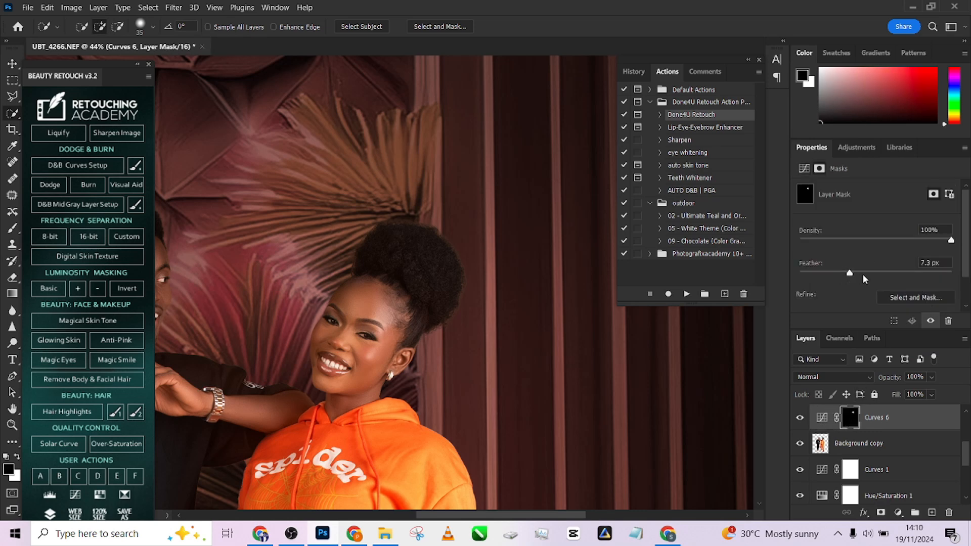
- Tint the woman's hair on its Curves layer by slightly lowering the Green channel midtones and slightly raising the Blue channel midtones
left_click(822, 418)
left_click(850, 206)
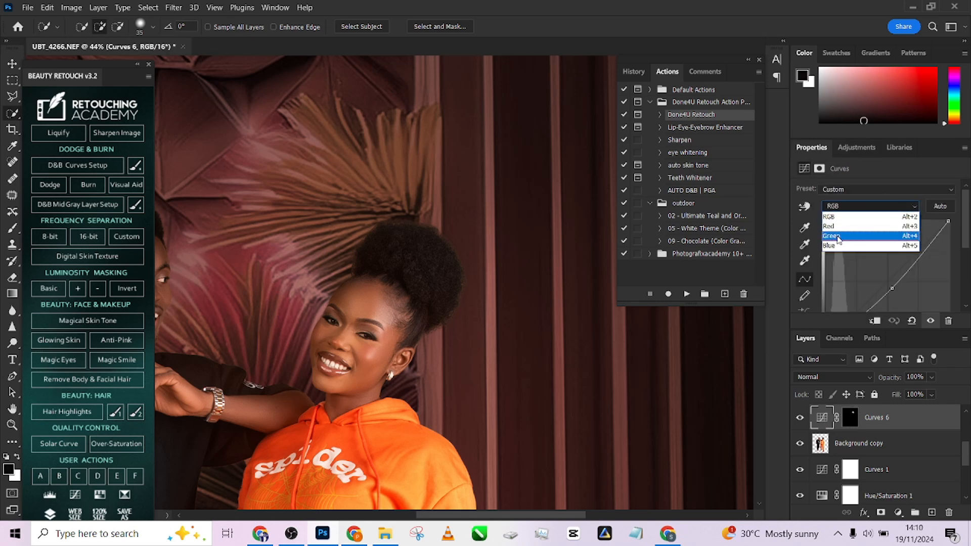
left_click(838, 237)
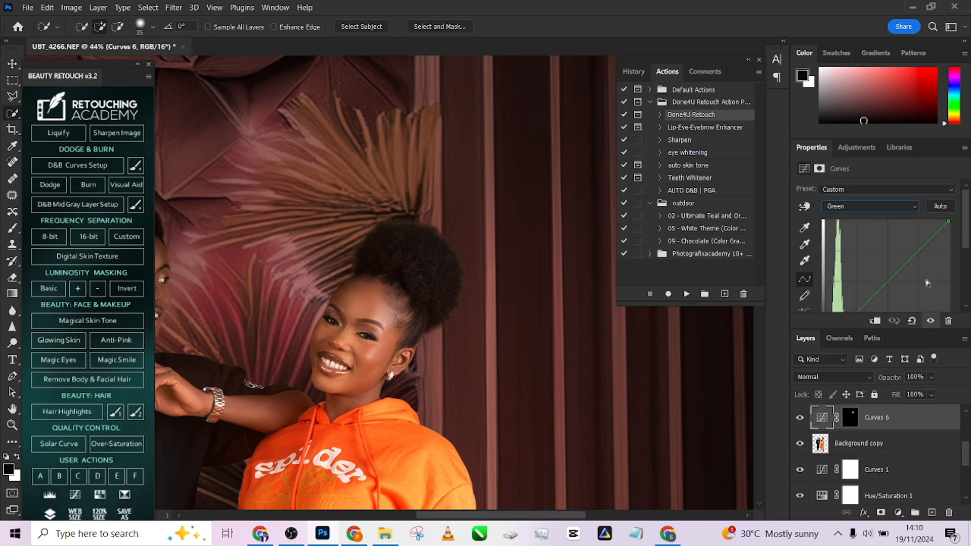
left_click_drag(890, 281, 893, 284)
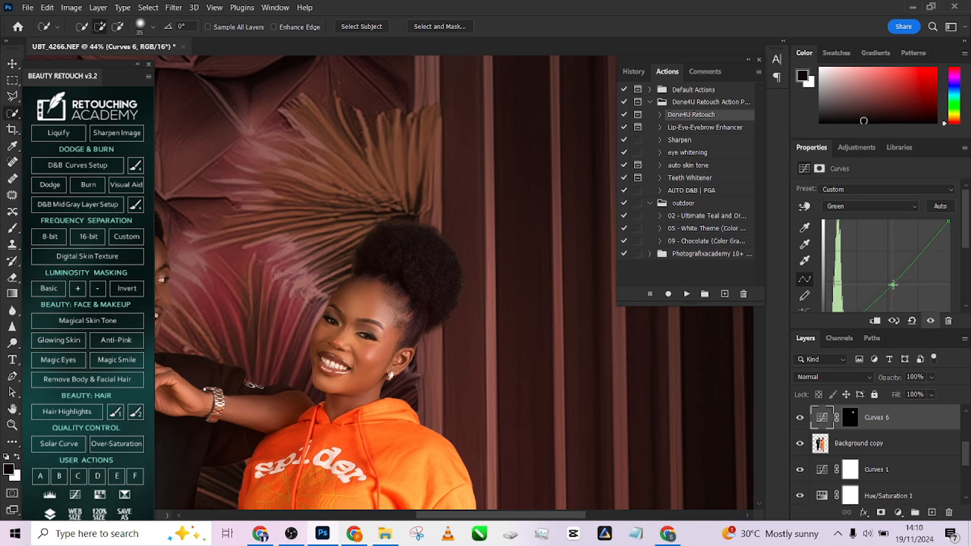
left_click(862, 207)
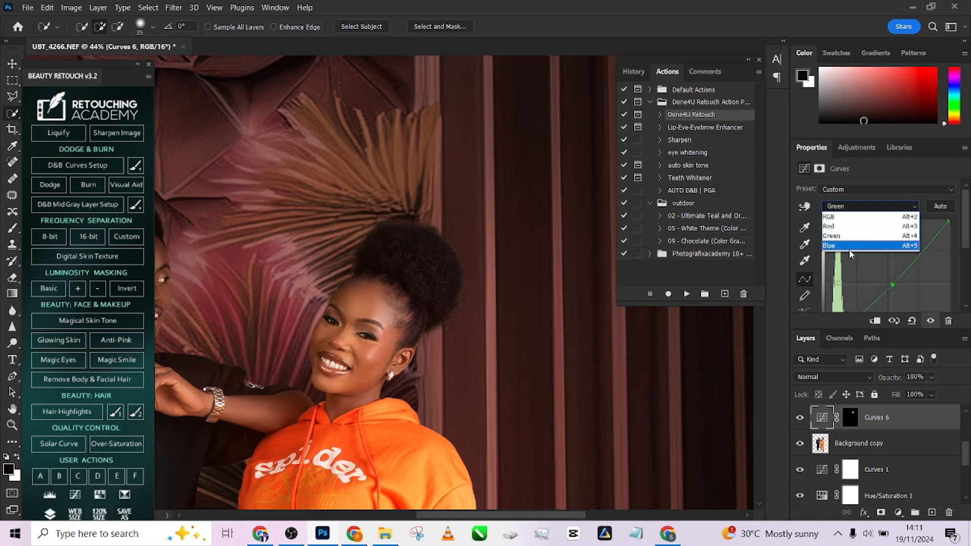
left_click(852, 247)
left_click_drag(887, 281, 881, 278)
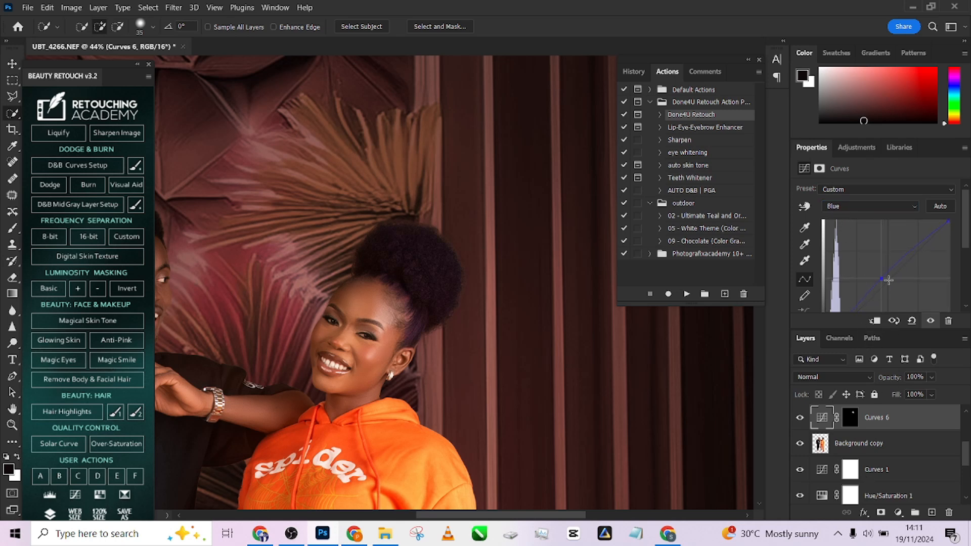
left_click_drag(883, 278, 885, 283)
left_click(857, 207)
left_click(850, 237)
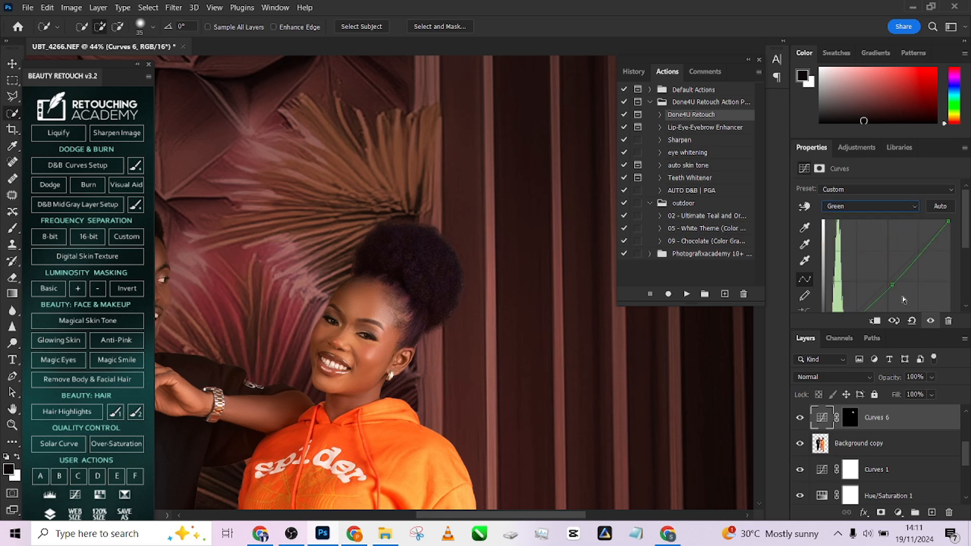
left_click_drag(894, 286, 891, 284)
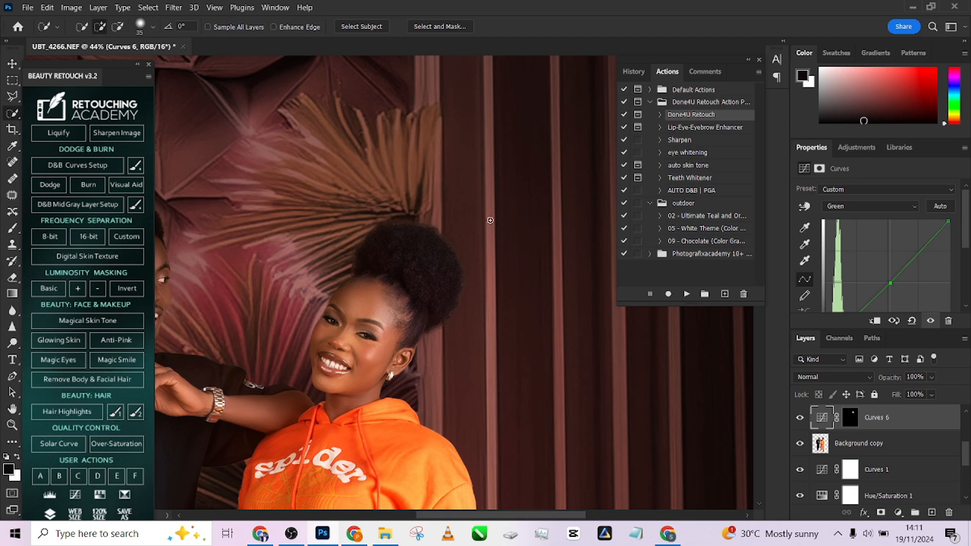
- Show only the original Background layer to compare the starting photo with the edited composite
scroll(490, 220, "down", 5)
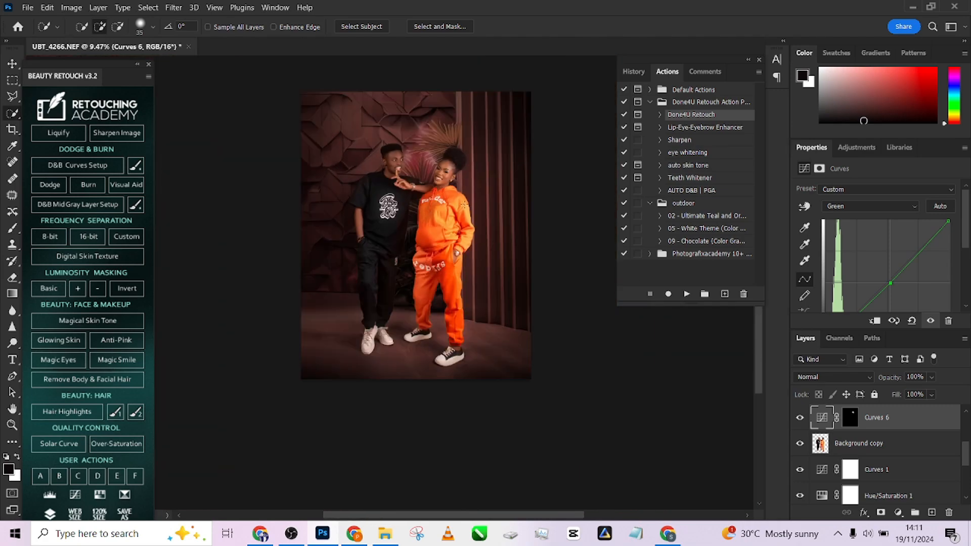
scroll(857, 463, "down", 5)
left_click(800, 493, "alt")
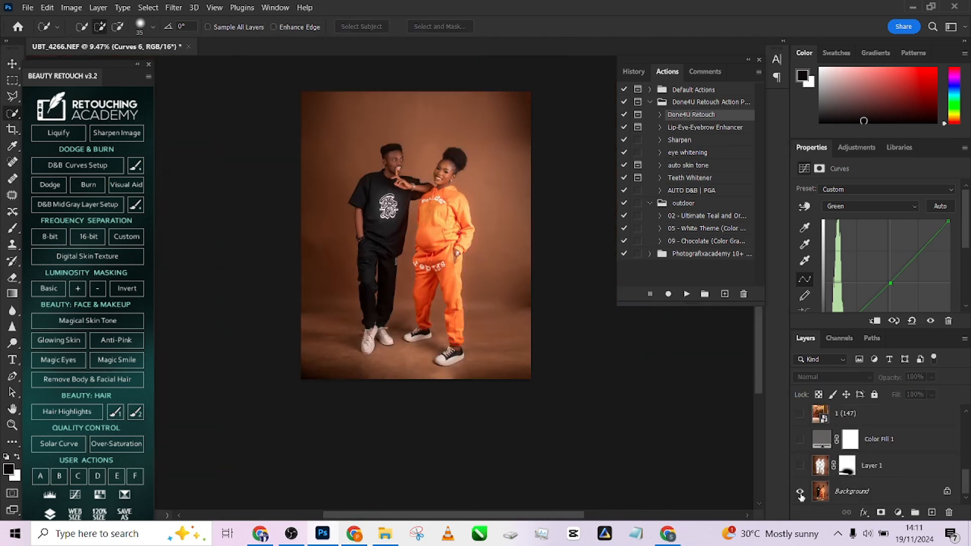
- Toggle between the original Background layer alone and all layers to compare the before and after, ending with all layers shown
left_click(800, 493, "alt")
left_click(800, 494, "alt")
left_click(800, 493, "alt")
left_click(800, 493, "alt")
left_click(800, 493, "alt")
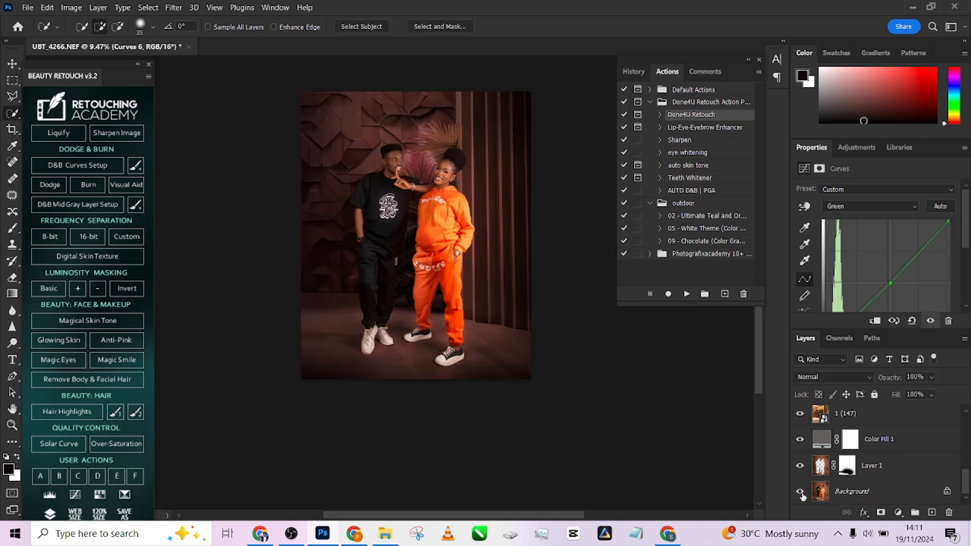
left_click_drag(469, 322, 455, 382)
scroll(447, 334, "up", 3)
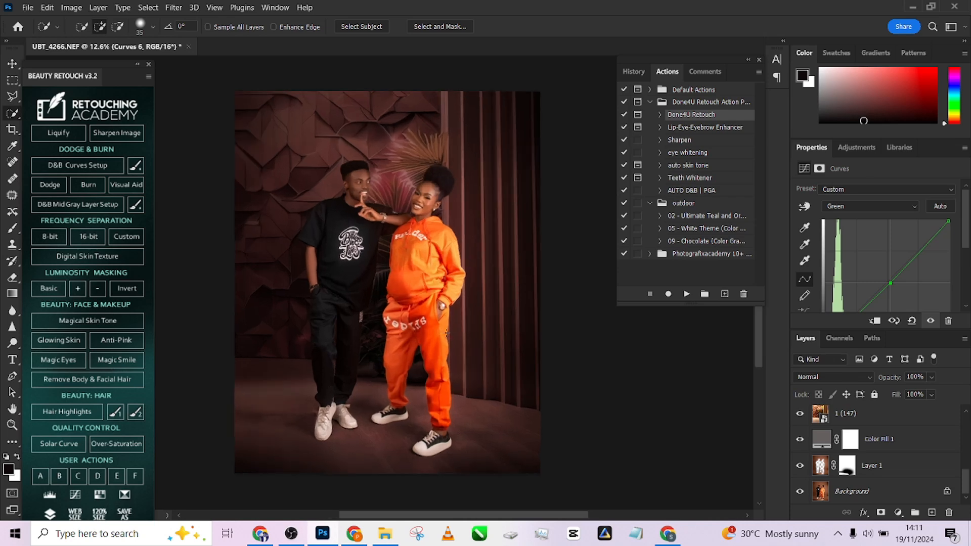
scroll(447, 334, "down", 2)
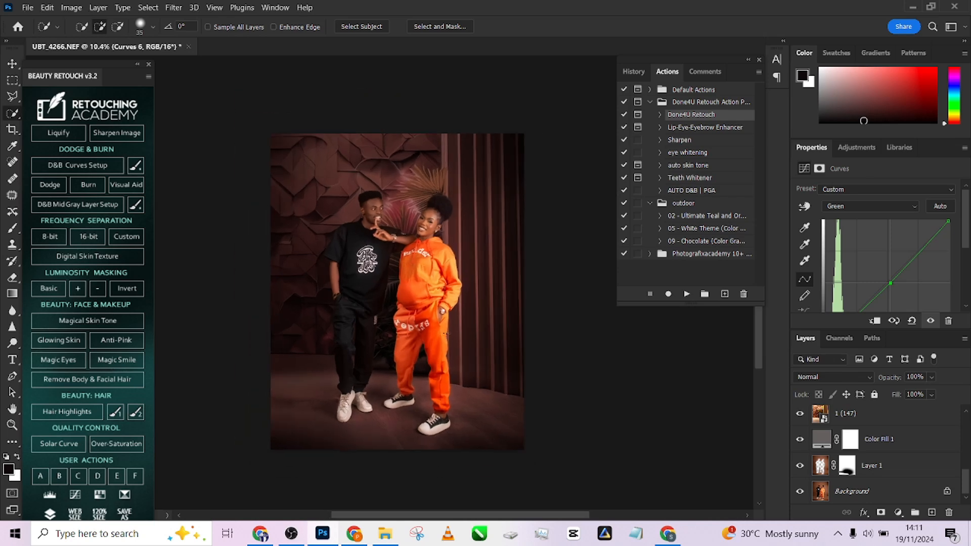
scroll(848, 442, "up", 3)
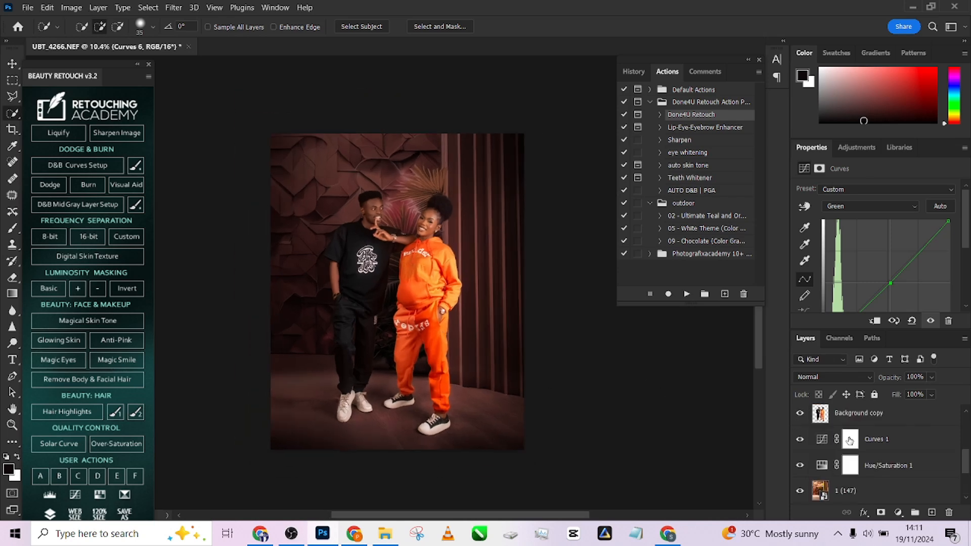
- Add a Curves adjustment layer above the Background copy layer, slightly raise its RGB curve, and invert its mask to black
left_click(872, 414)
key("ctrl+m")
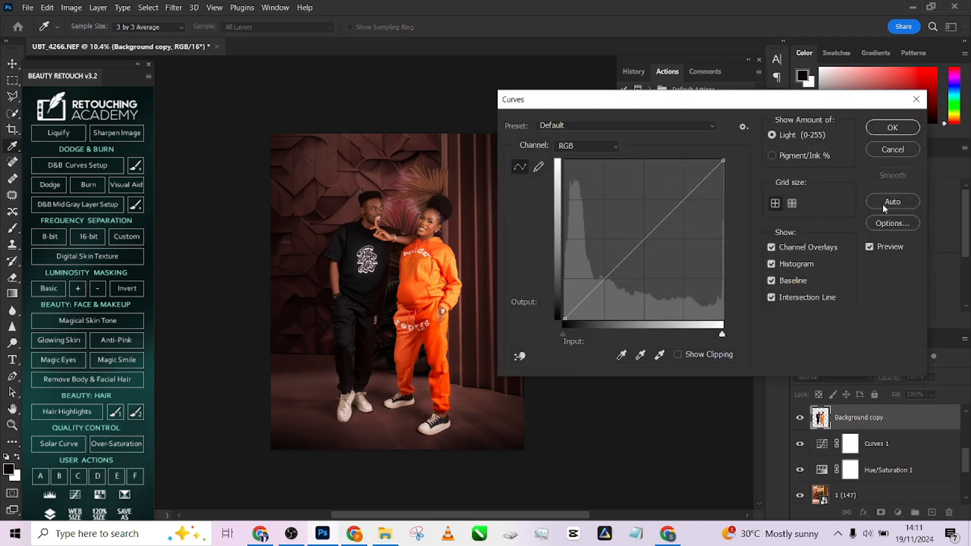
left_click(900, 151)
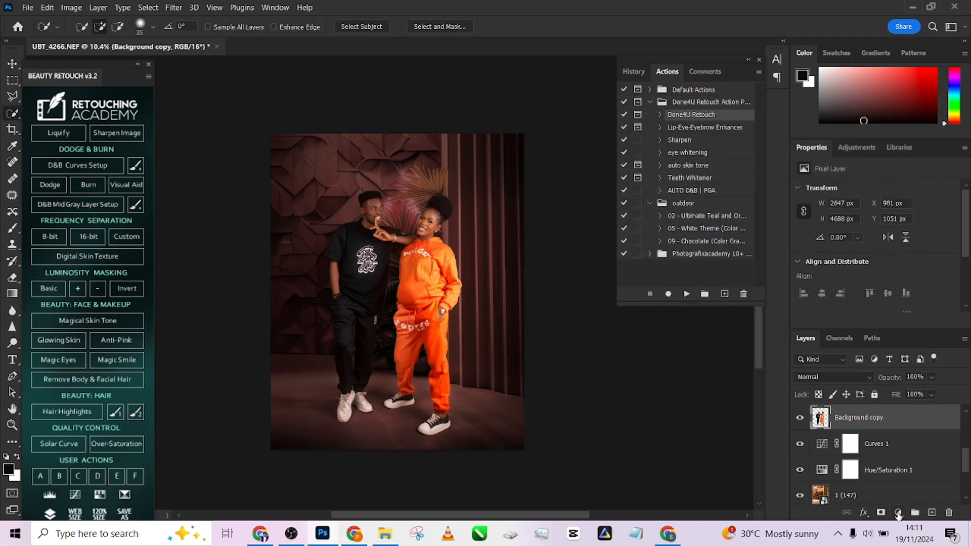
left_click(898, 514)
left_click(882, 353)
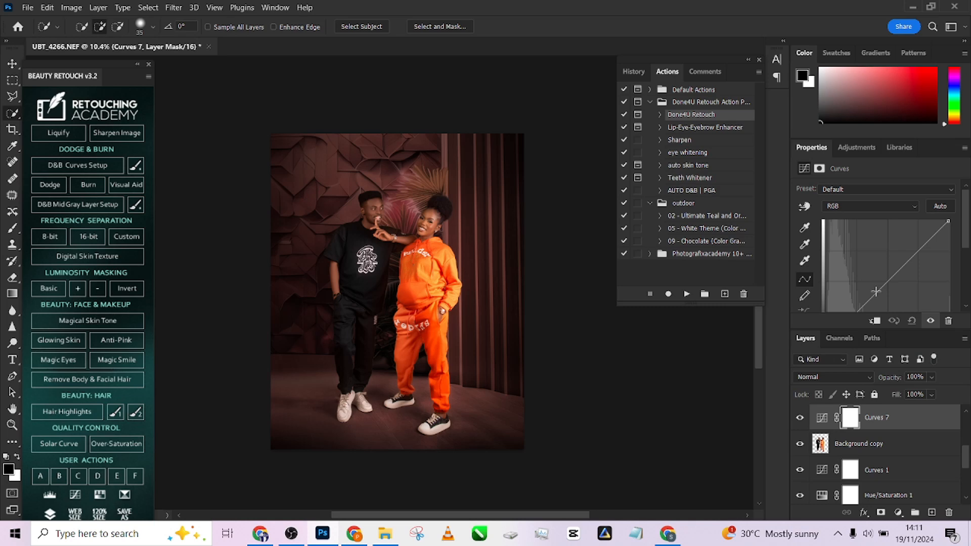
left_click_drag(876, 291, 874, 289)
key("ctrl+i")
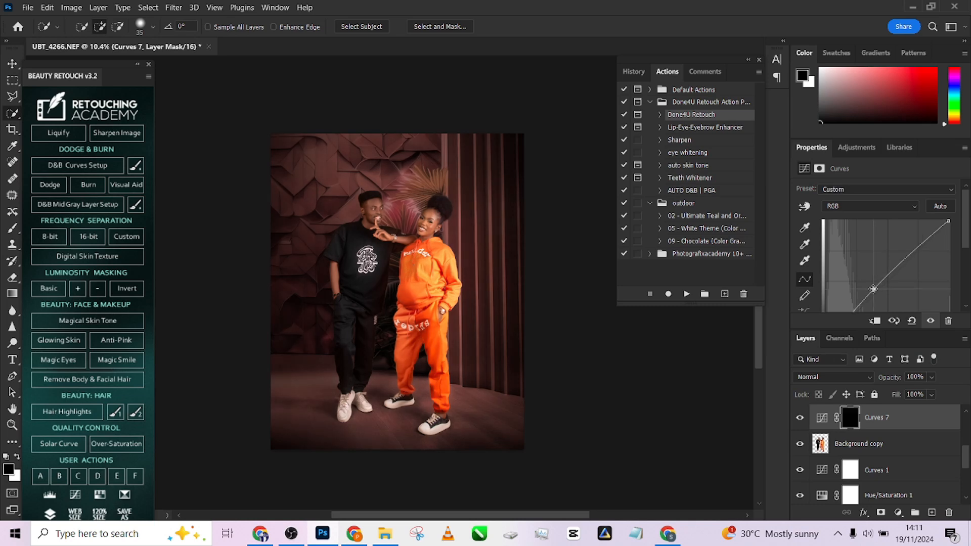
- Paint white with a 266 px brush on the new Curves mask over the man's face, arm and hand and the woman's face
key("b")
scroll(371, 212, "up", 1)
scroll(372, 212, "up", 5)
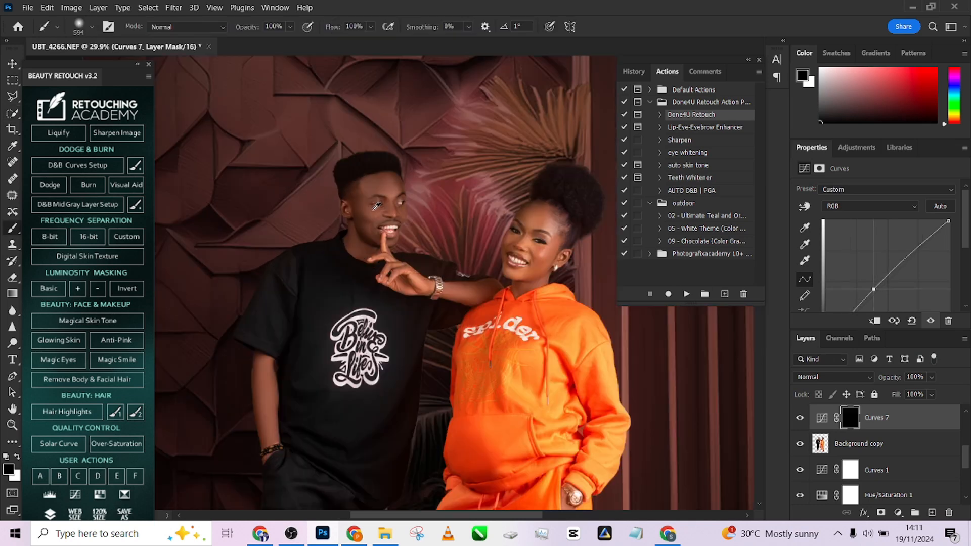
left_click_drag(366, 210, 312, 210)
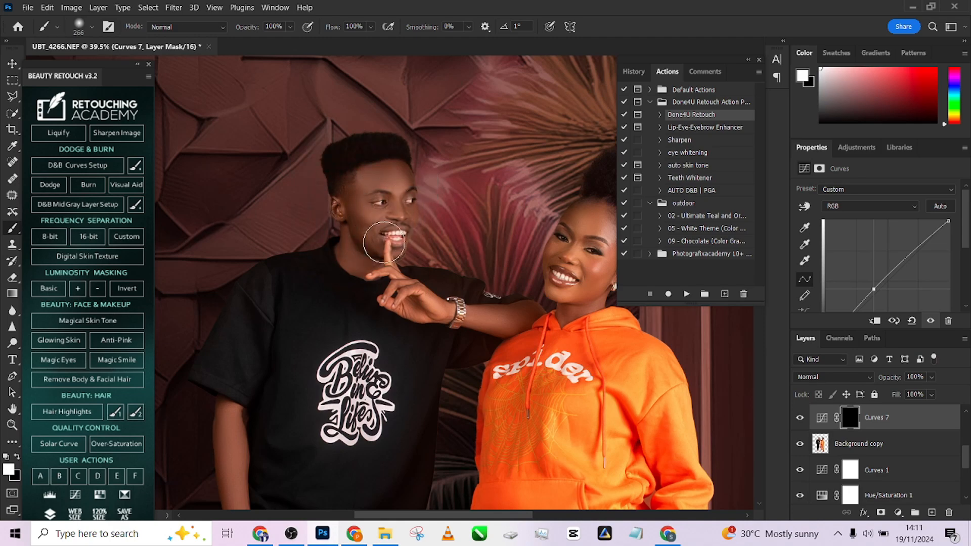
left_click_drag(428, 208, 451, 103)
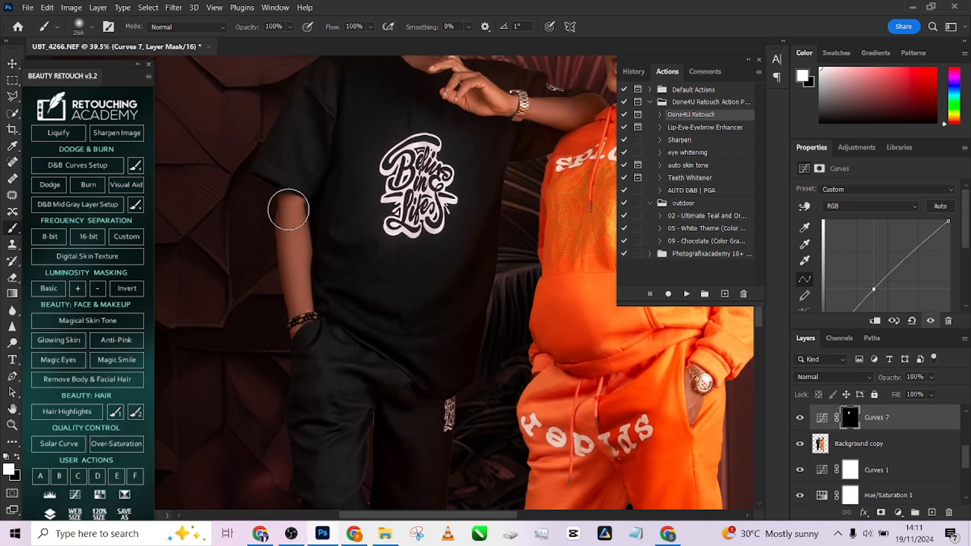
mouse_move(291, 204)
left_mouse_down()
mouse_move(321, 326)
mouse_move(308, 299)
mouse_move(310, 326)
left_mouse_up()
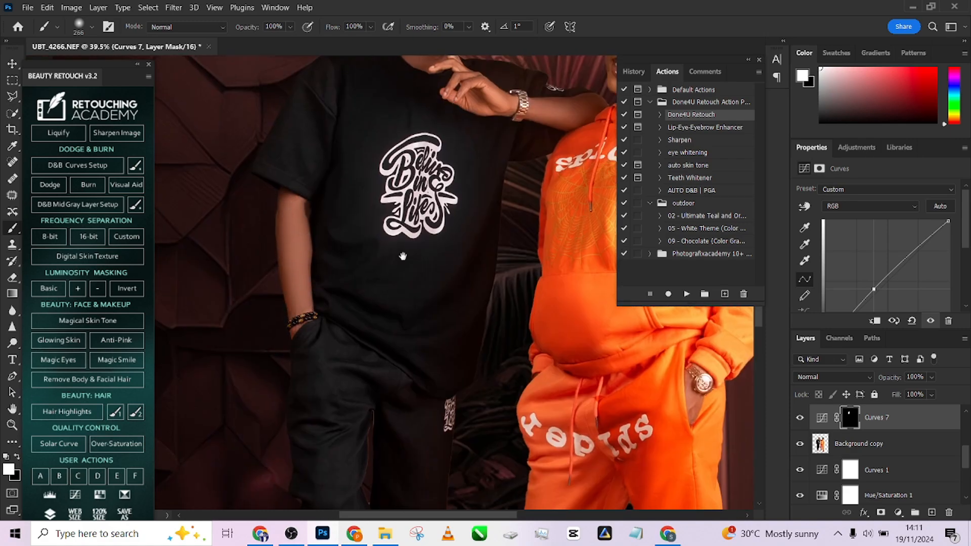
left_click_drag(403, 256, 273, 387)
left_click_drag(389, 224, 458, 245)
left_click_drag(527, 217, 511, 161)
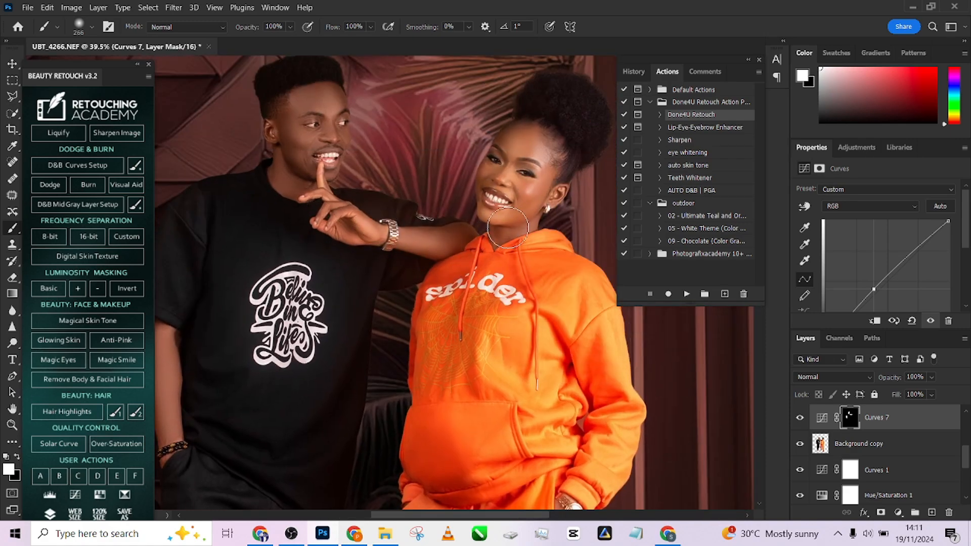
scroll(485, 203, "down", 6)
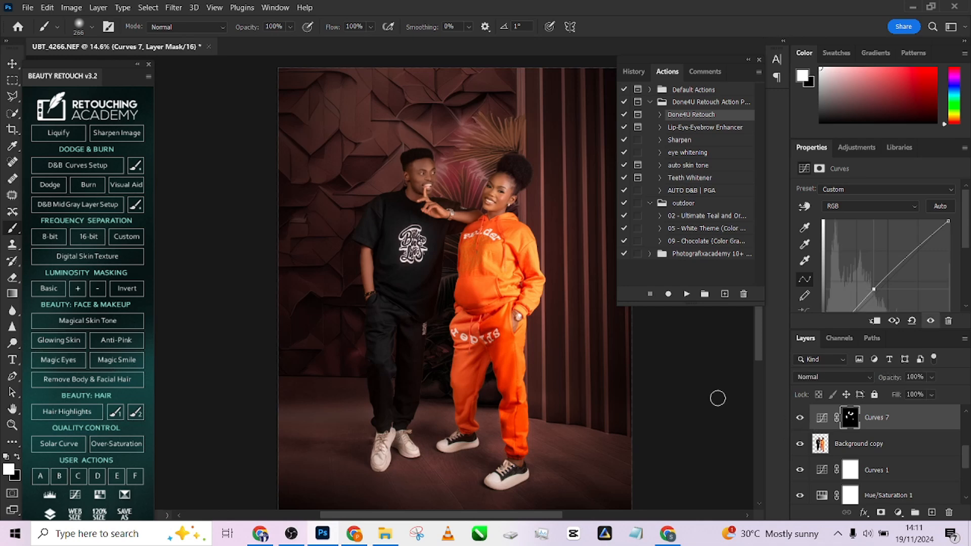
scroll(718, 397, "down", 2)
left_click_drag(401, 269, 399, 270)
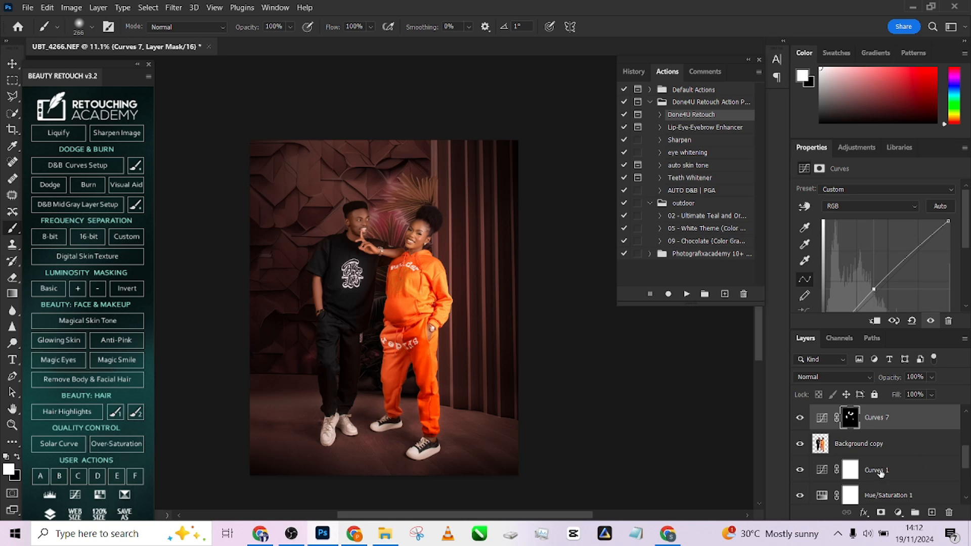
- Select the 1 (147) backdrop layer and show it alone
scroll(881, 473, "down", 3)
left_click(853, 444)
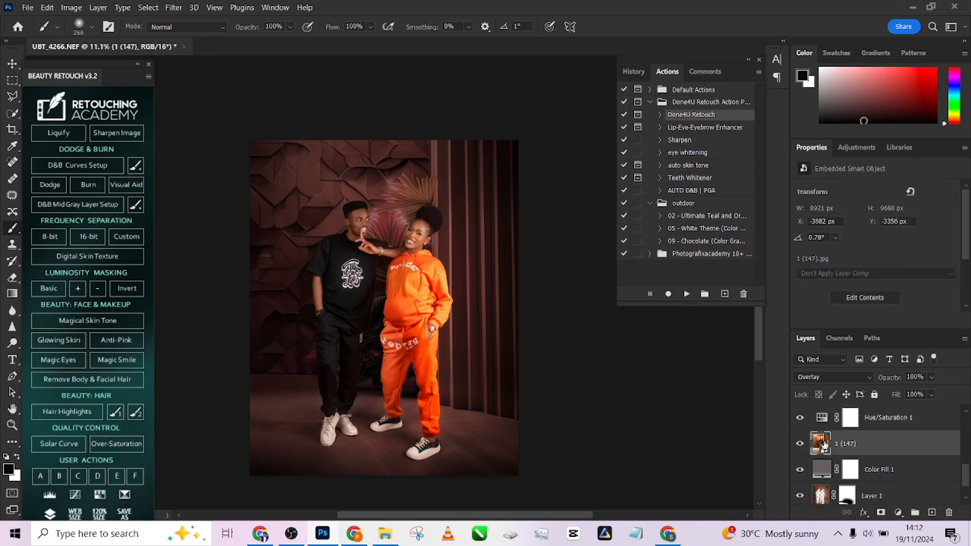
left_click(800, 444, "alt")
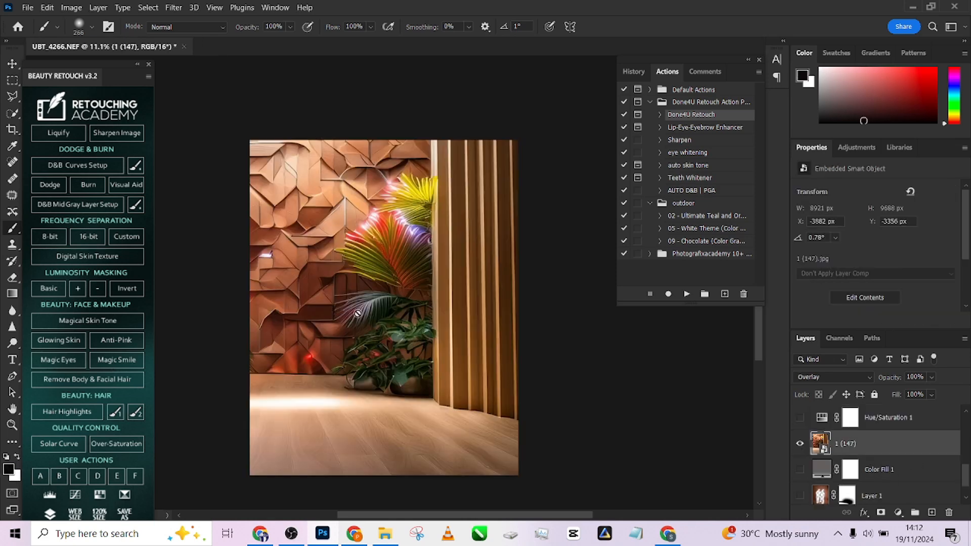
- Outline the patterned wall and plants beside the wooden slats with the Polygonal Lasso and feather the selection by 4 pixels
left_click(12, 96)
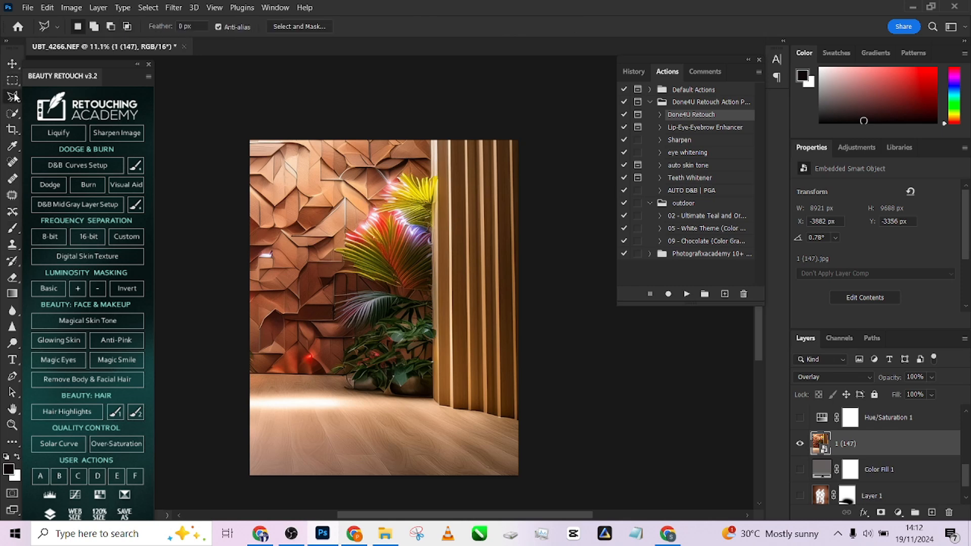
left_click(224, 122)
left_click(434, 401)
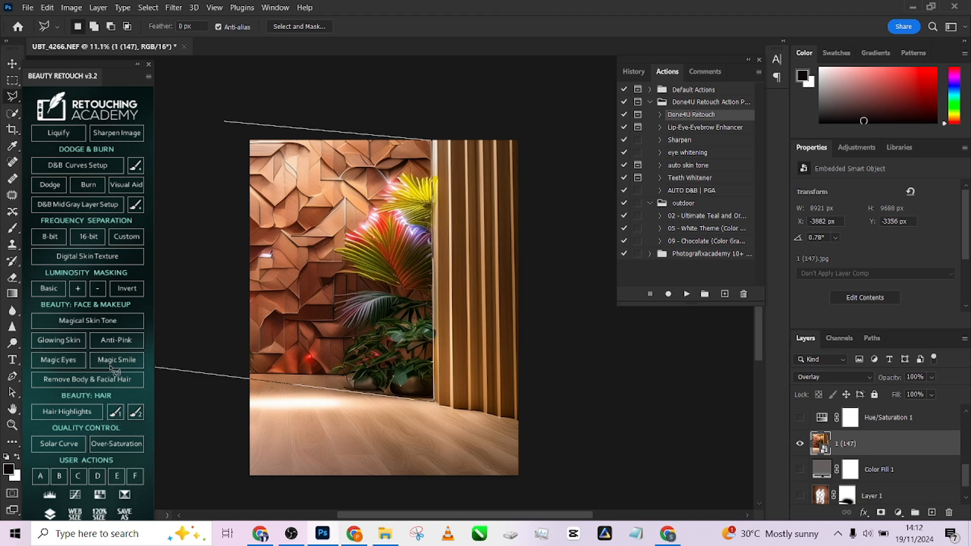
left_click(143, 388)
left_click(224, 121)
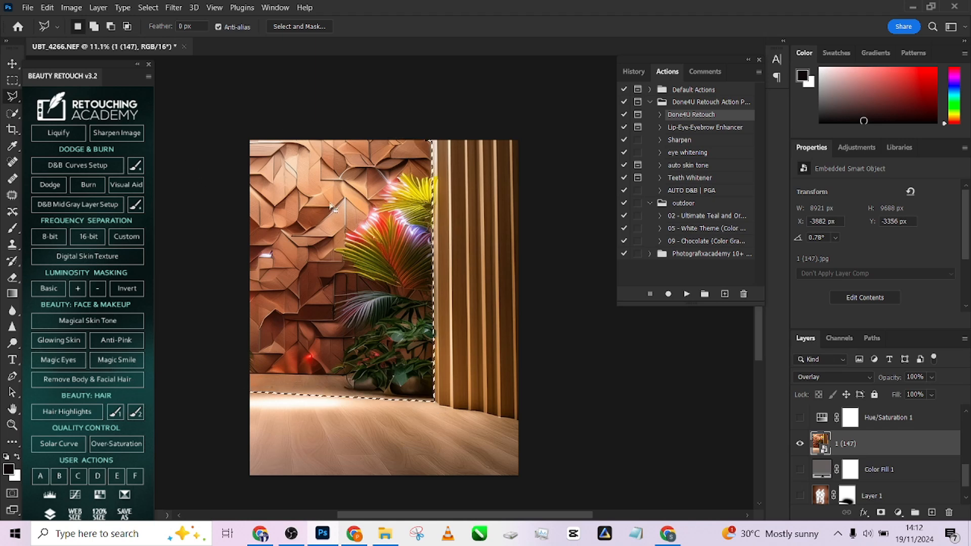
right_click(331, 207)
left_click(366, 234)
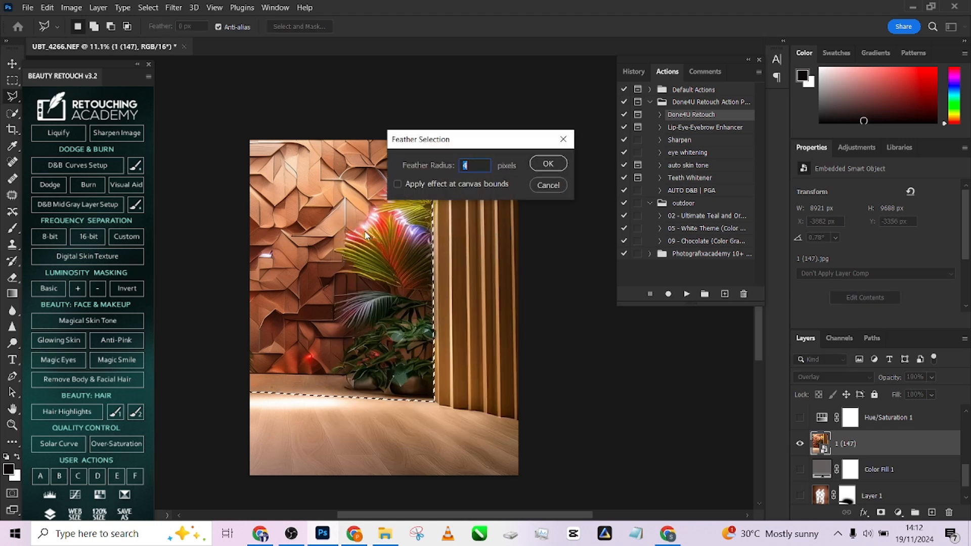
left_click(543, 168)
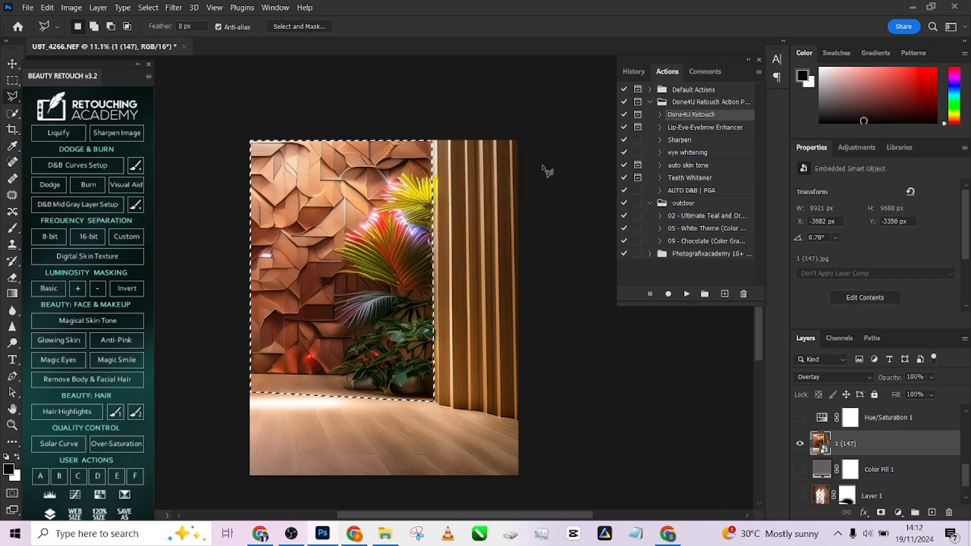
- Apply a 12.5-pixel Gaussian Blur to the selected wall area of the 1 (147) layer, and show all layers again
left_click(174, 7)
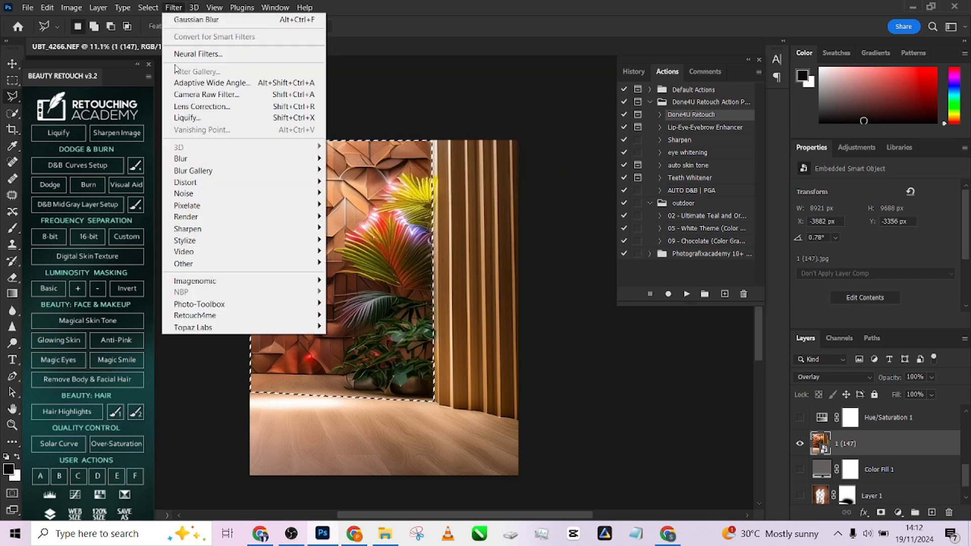
mouse_move(182, 158)
left_click(367, 204)
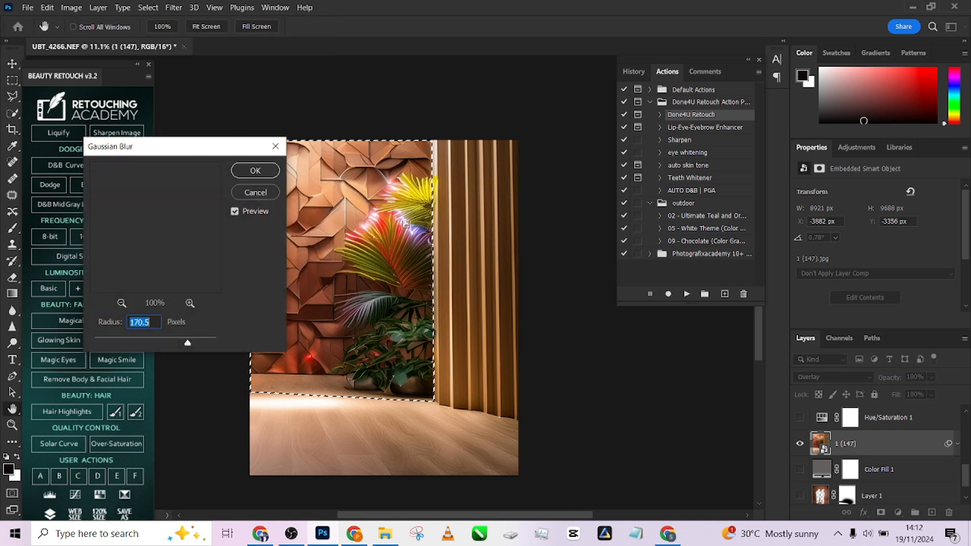
left_click(145, 343)
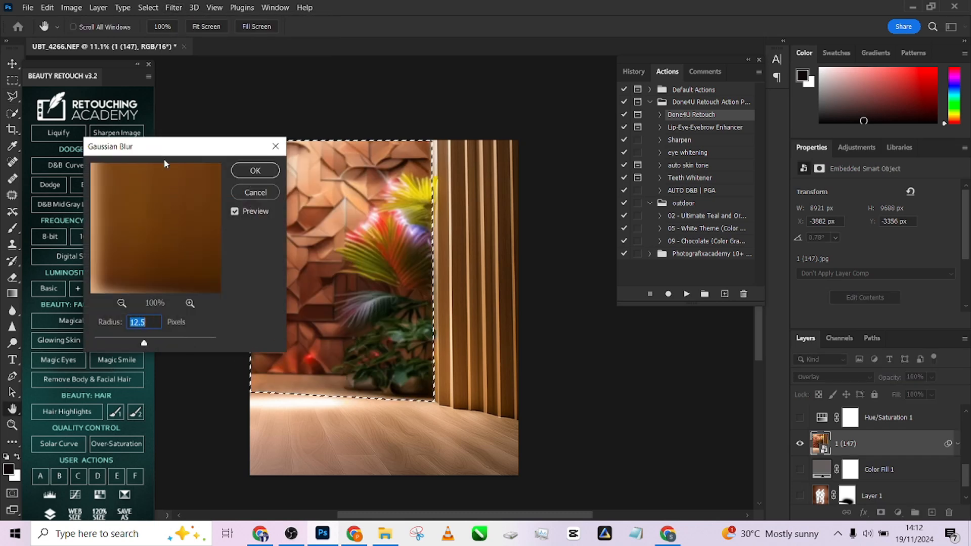
left_click_drag(165, 163, 504, 153)
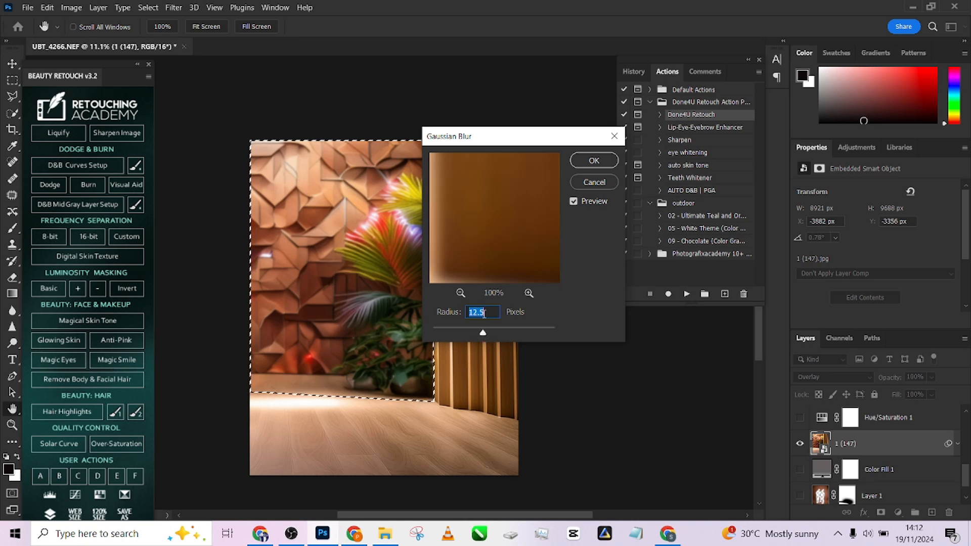
left_click(587, 161)
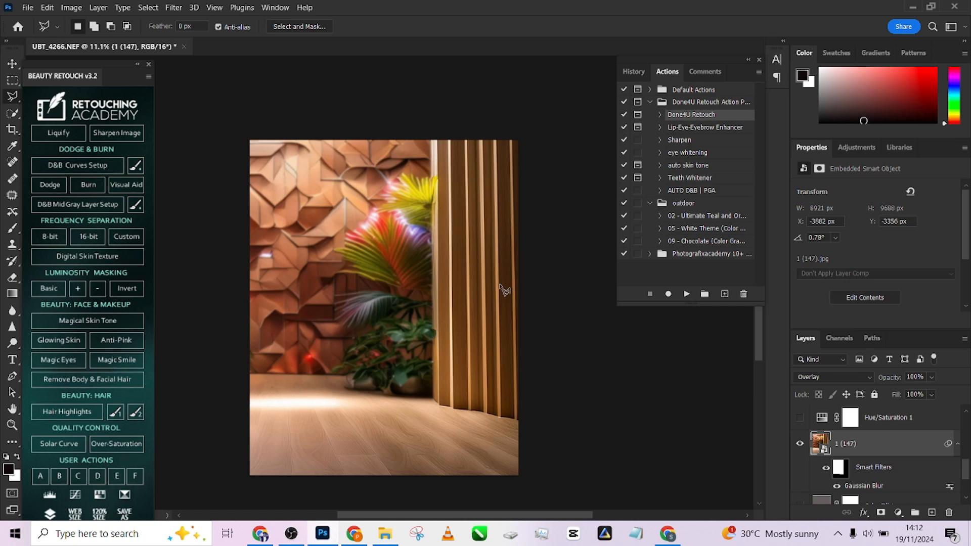
left_click(799, 445, "alt")
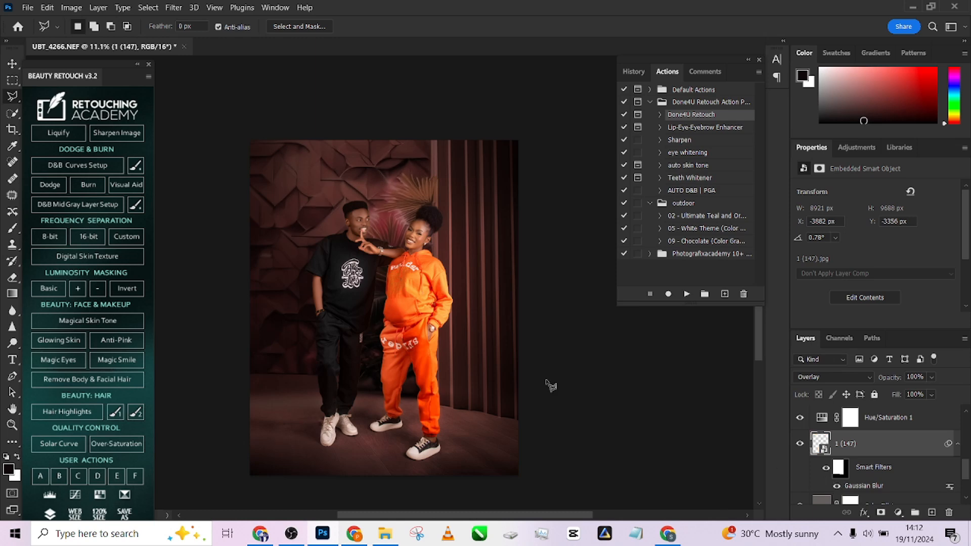
- Add a layer mask to the Background copy layer and clean the edge below the man's chin with a 28 px black brush
scroll(309, 275, "up", 3)
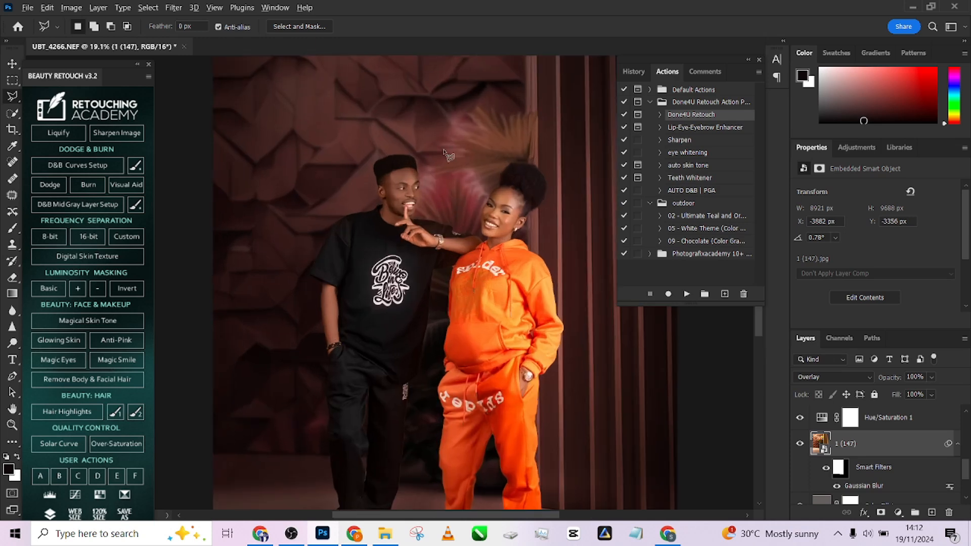
scroll(448, 156, "up", 5)
scroll(393, 282, "up", 2)
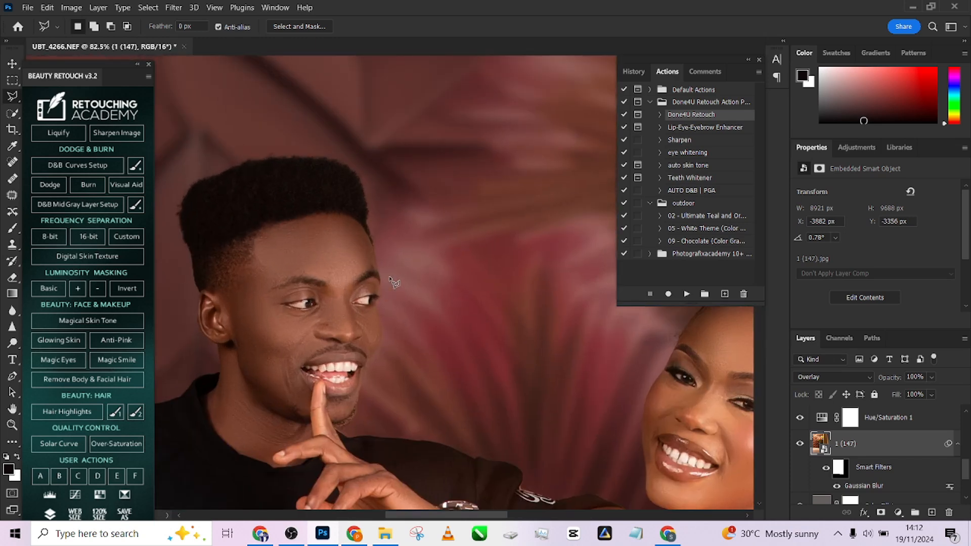
left_click_drag(353, 343, 354, 219)
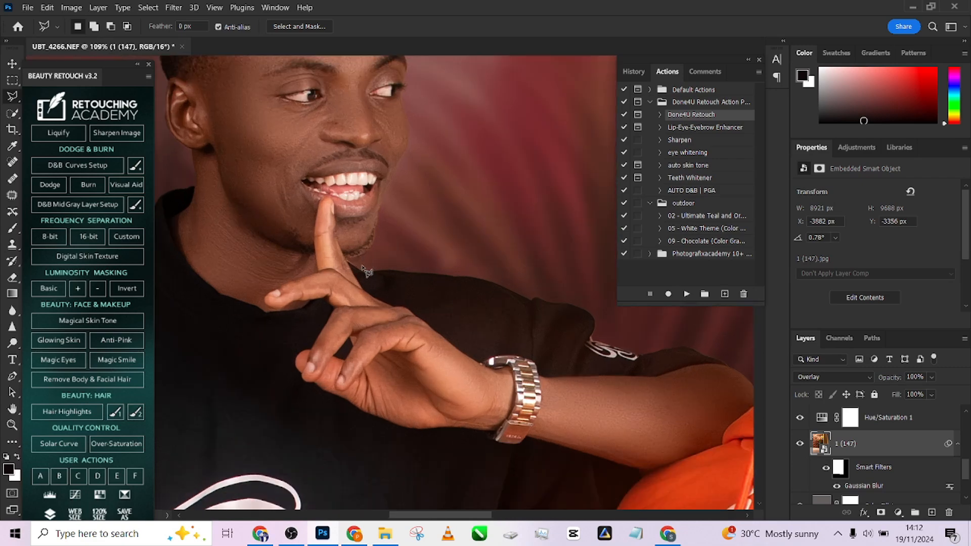
scroll(367, 271, "up", 1)
scroll(864, 459, "up", 2)
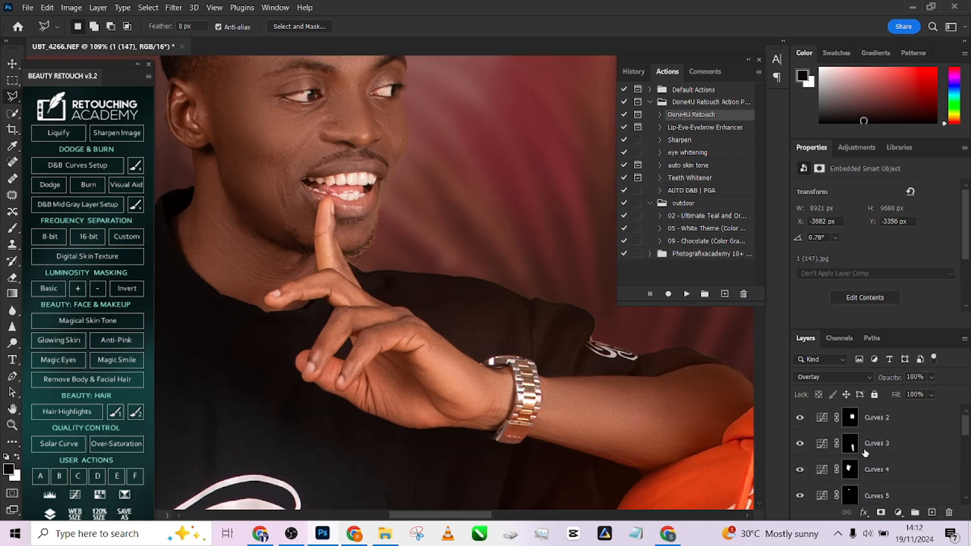
left_click(851, 429)
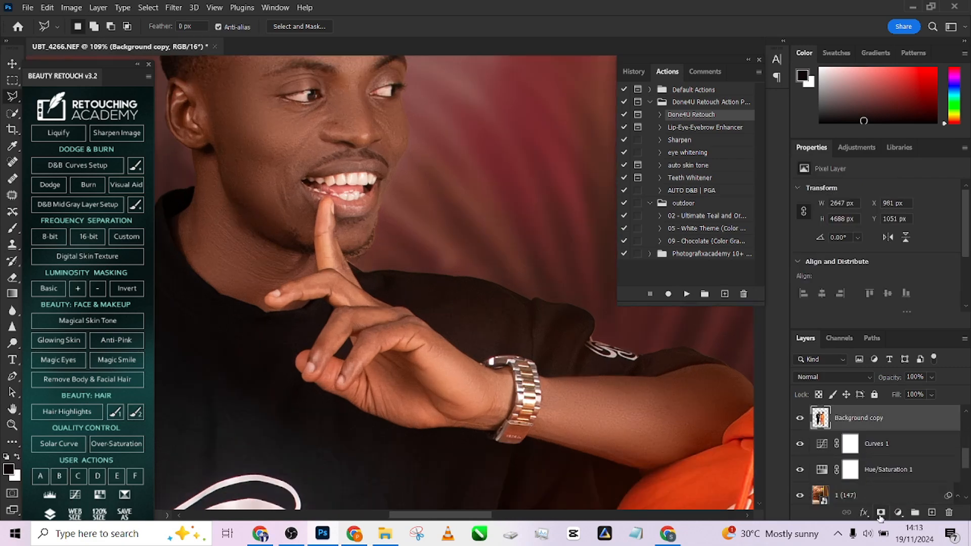
left_click(881, 513)
key("b")
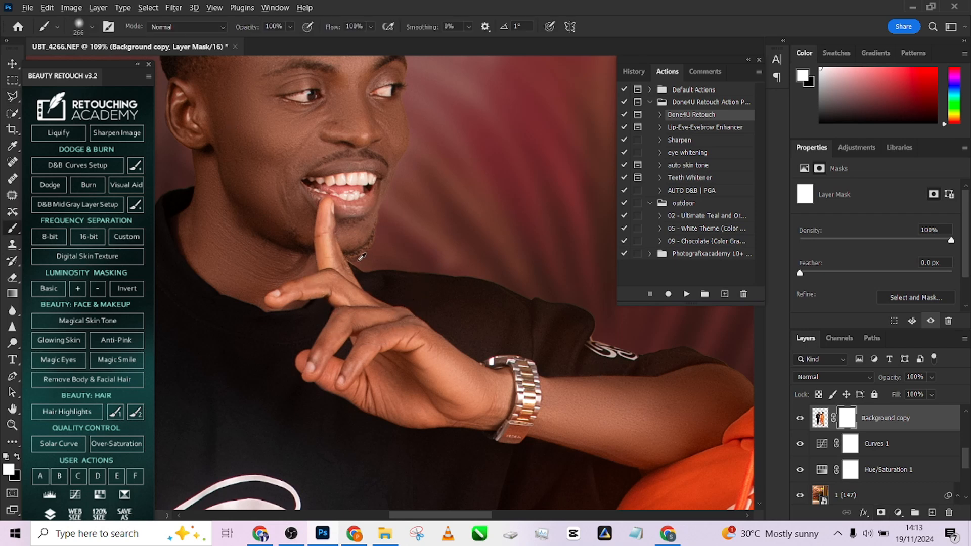
key("x")
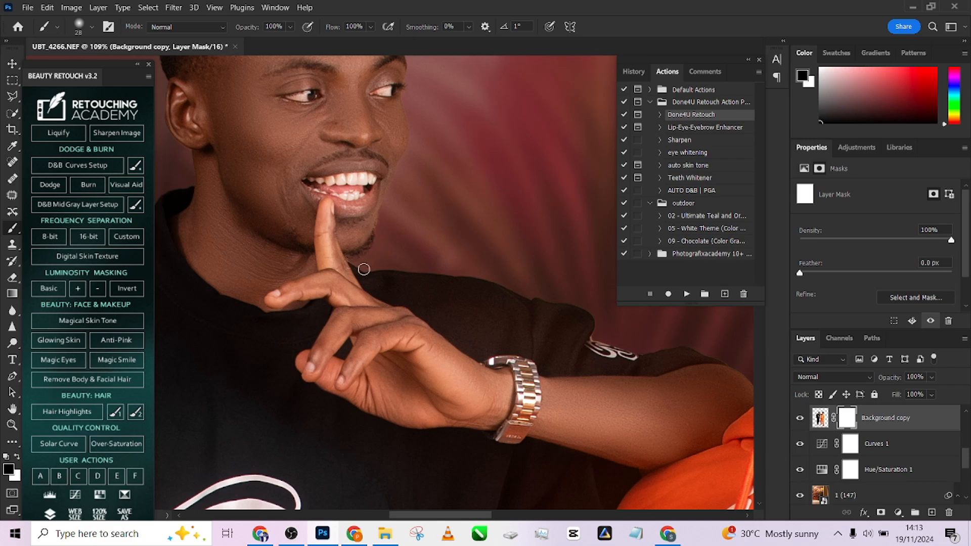
scroll(374, 195, "down", 8)
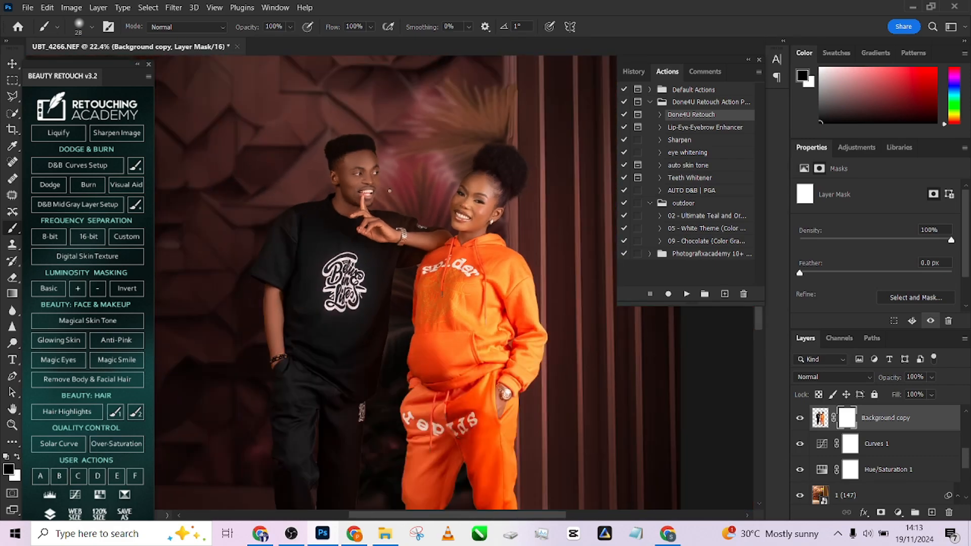
scroll(390, 191, "down", 4)
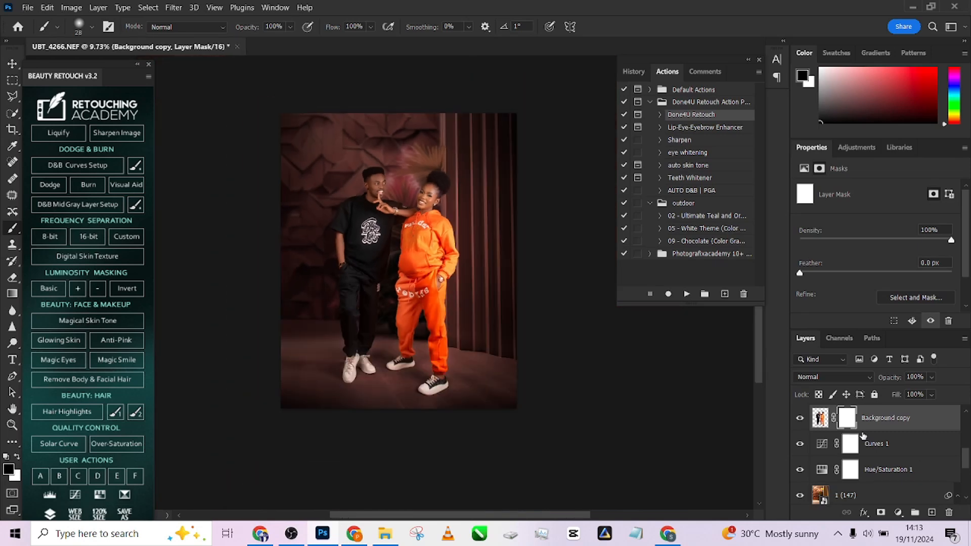
- Apply the layer mask of the Background copy layer permanently
scroll(900, 431, "up", 3)
left_click(912, 425)
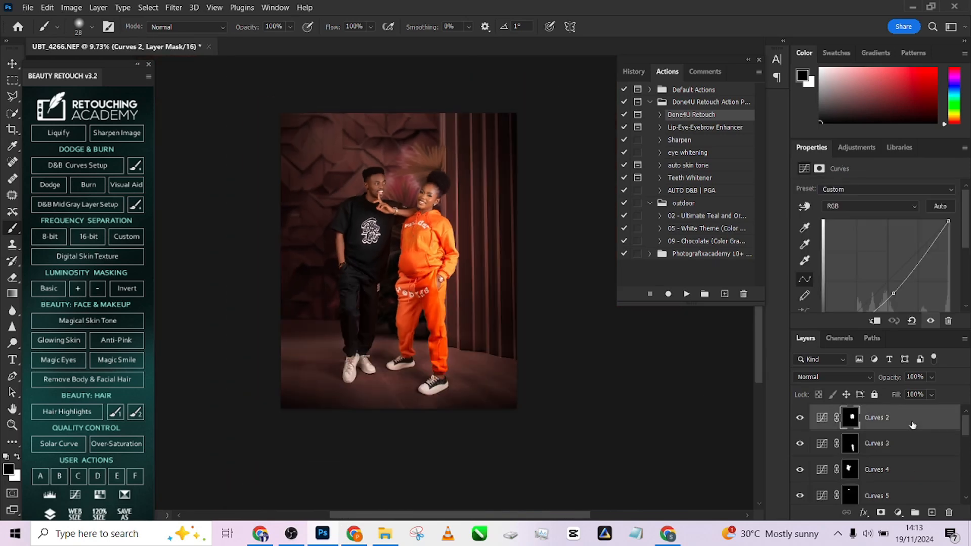
scroll(876, 444, "down", 3)
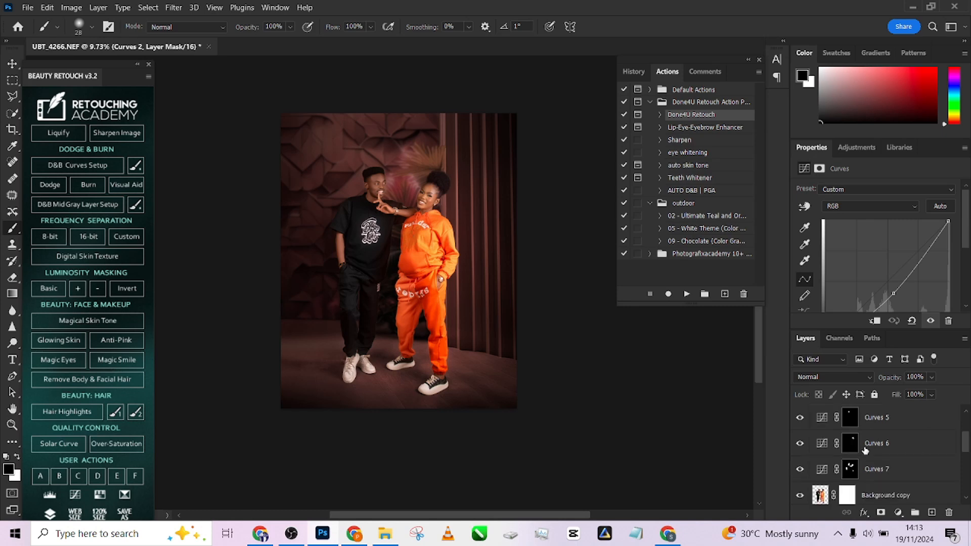
left_click(847, 494)
right_click(847, 498)
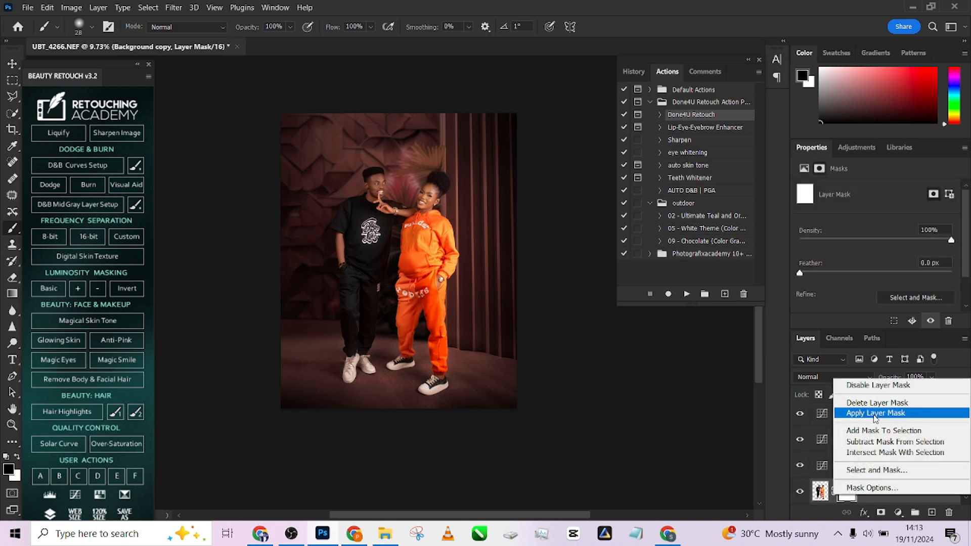
left_click(875, 416)
- Select all four of the couple's shoes on the Background copy layer with the Quick Selection tool
scroll(286, 362, "up", 2)
scroll(286, 362, "up", 3)
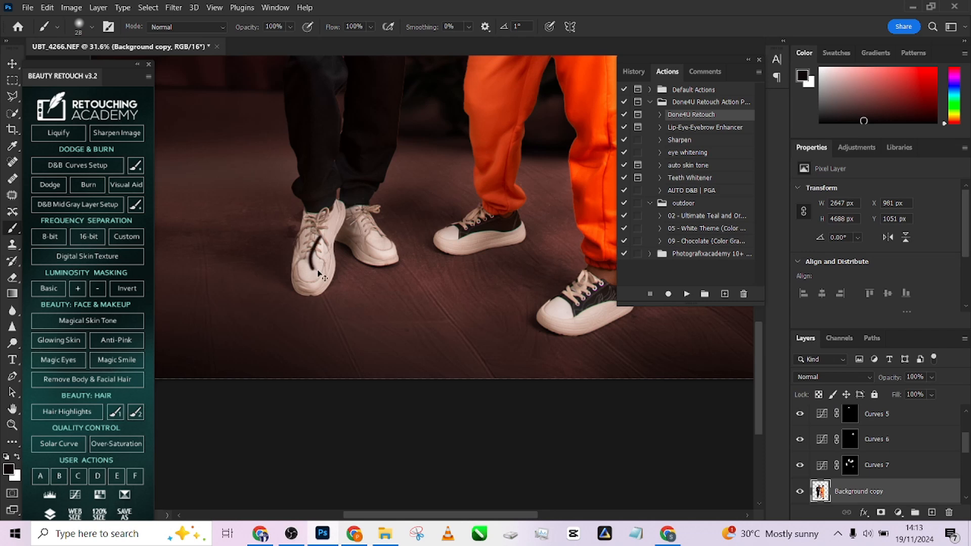
left_click(13, 115)
mouse_move(329, 223)
left_mouse_down()
mouse_move(321, 256)
mouse_move(380, 238)
left_mouse_up()
left_click_drag(451, 252, 457, 245)
left_click_drag(555, 319, 565, 329)
left_click_drag(502, 313, 401, 310)
left_click_drag(472, 294, 484, 277)
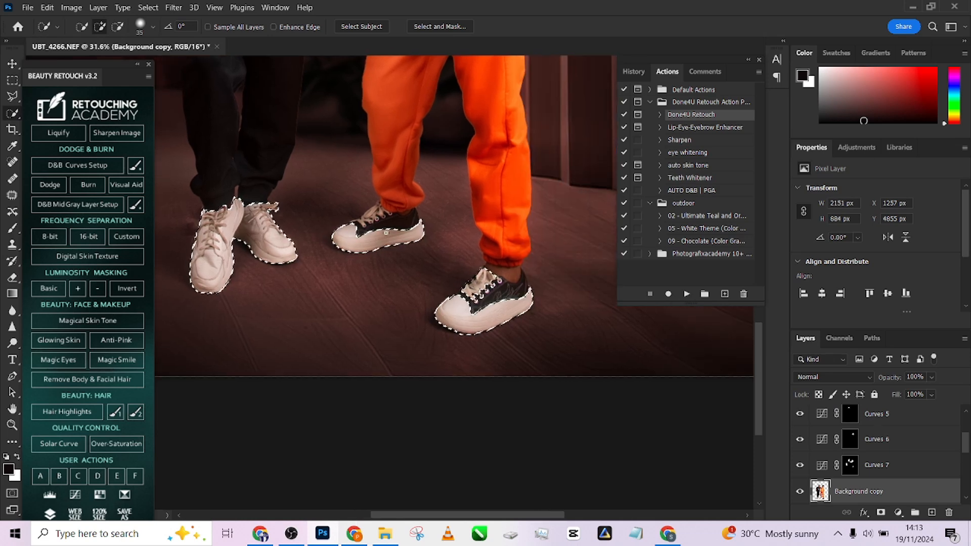
left_click(378, 214)
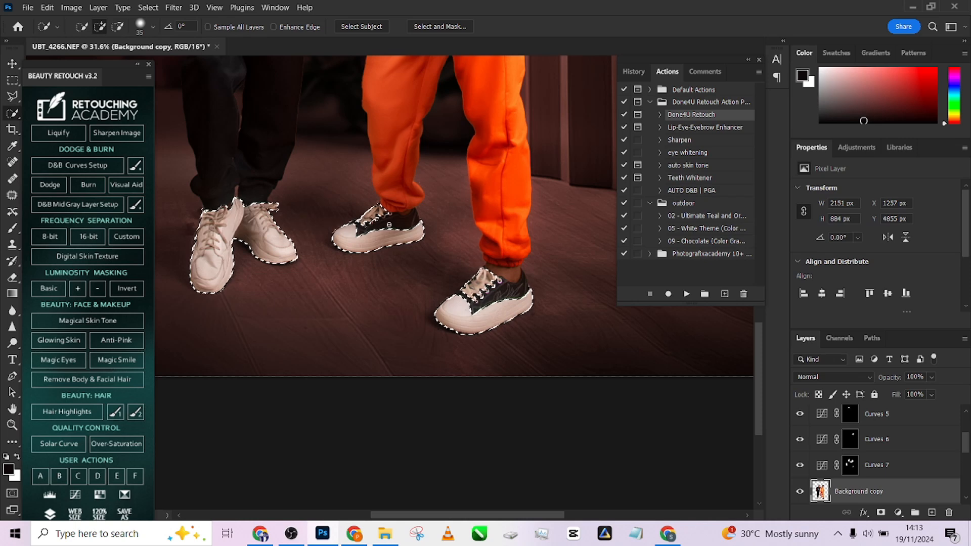
scroll(404, 243, "down", 4)
left_click_drag(392, 287, 387, 335)
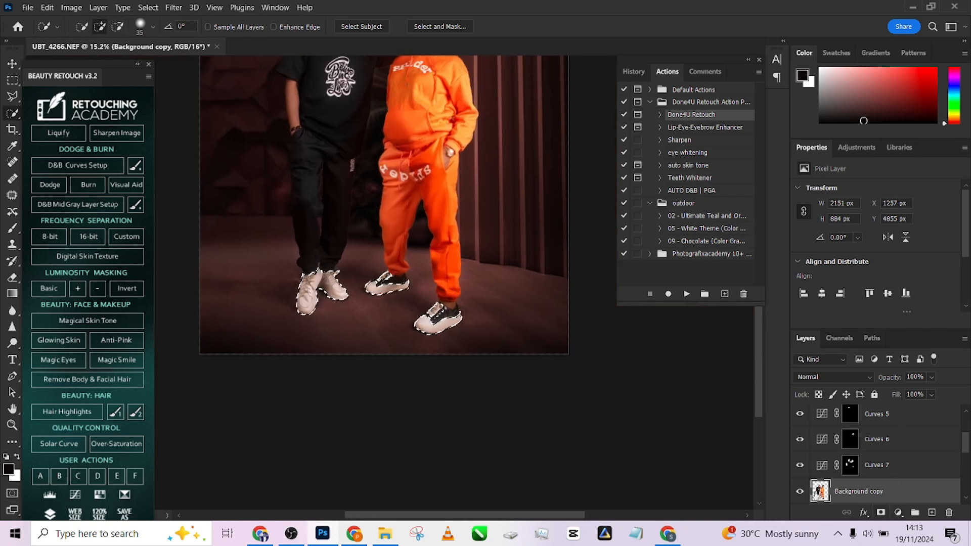
- Add a Black & White adjustment layer for the selected shoes and set its Reds to 217
left_click(896, 513)
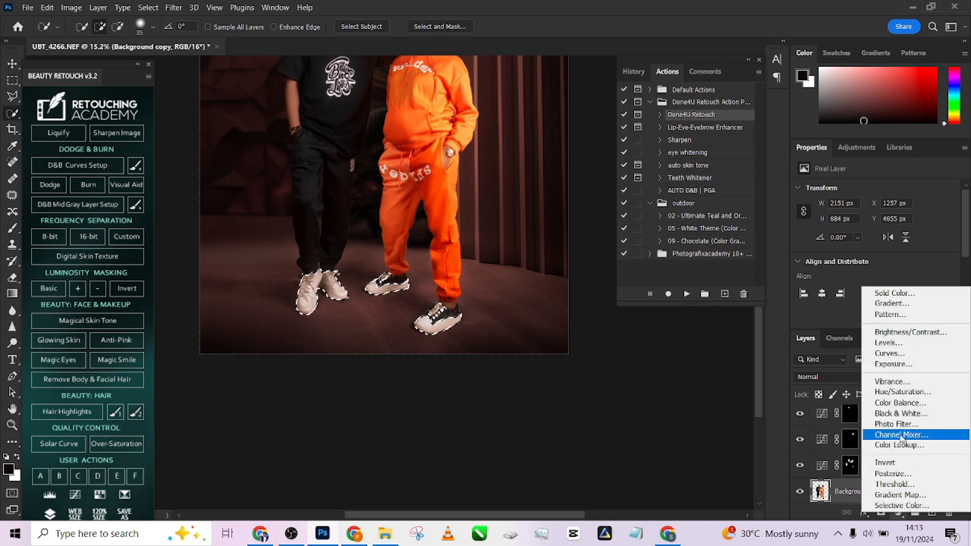
left_click(896, 411)
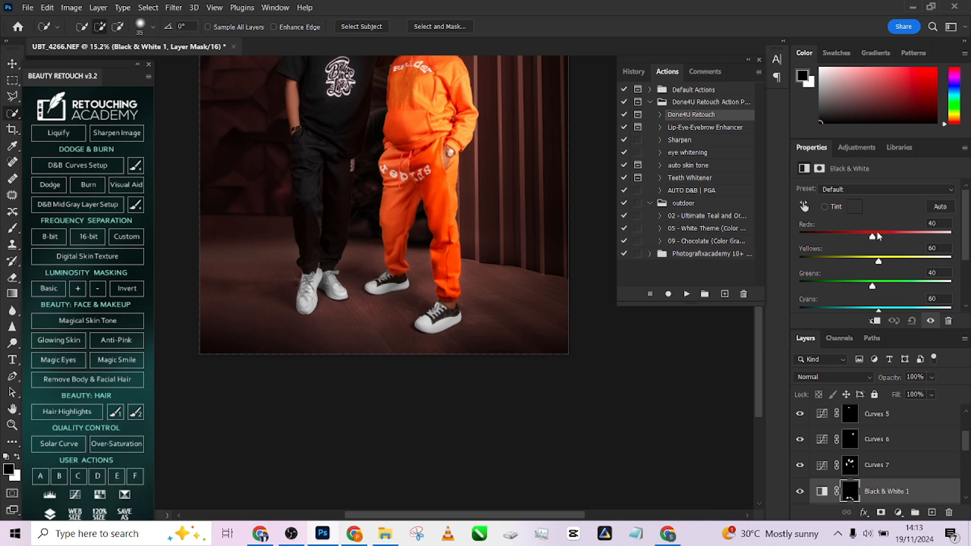
left_click_drag(877, 236, 928, 242)
- Lower the Black & White layer's opacity to 57%, set its blend mode to Color and raise the opacity slightly
left_click(931, 378)
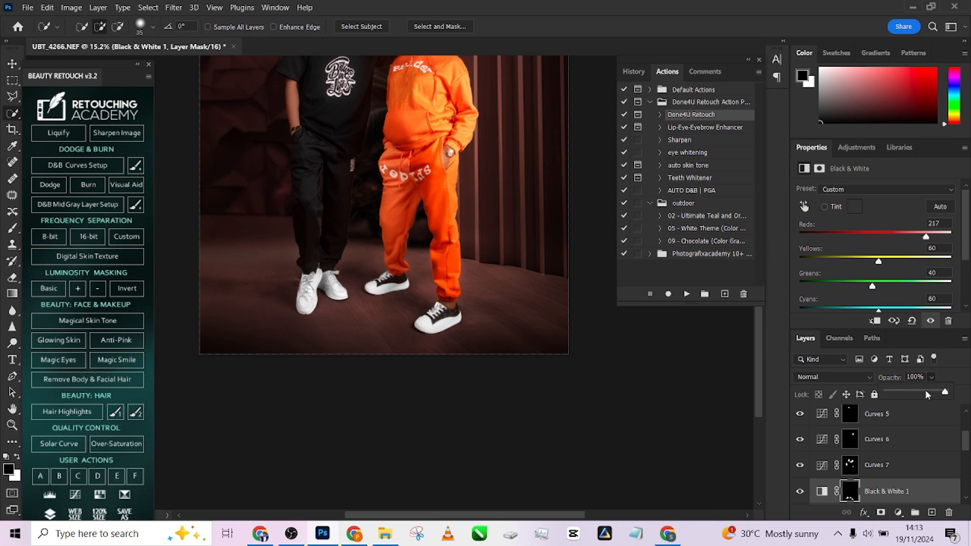
left_click_drag(927, 392, 920, 395)
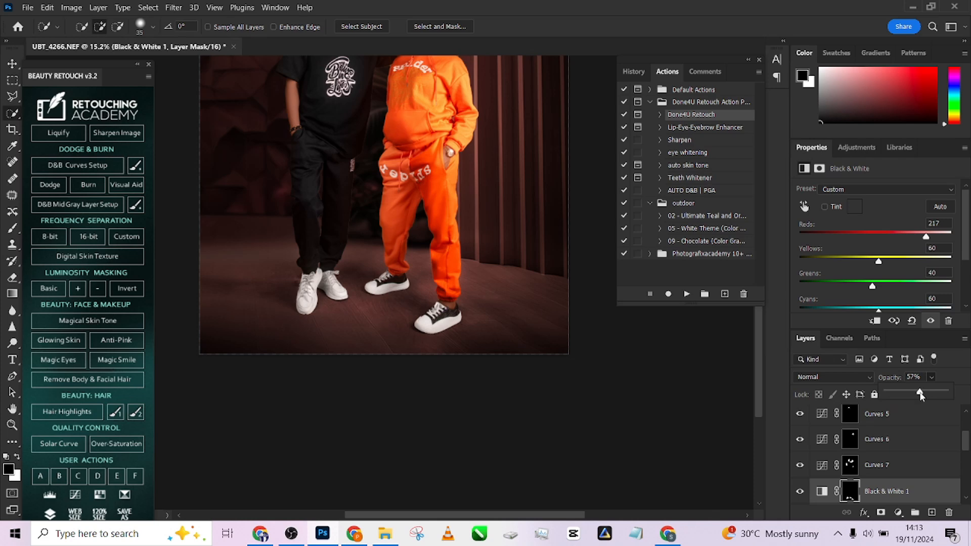
left_click(845, 375)
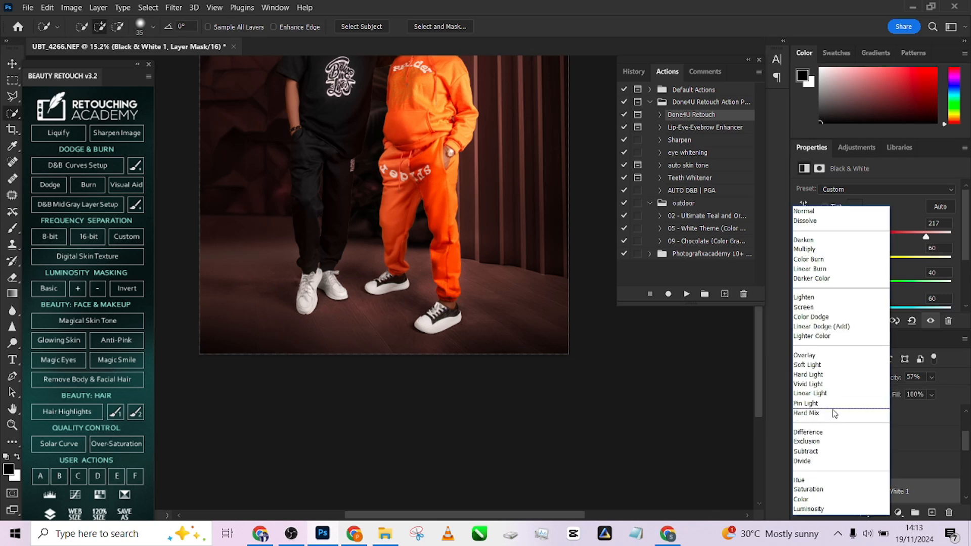
left_click(811, 501)
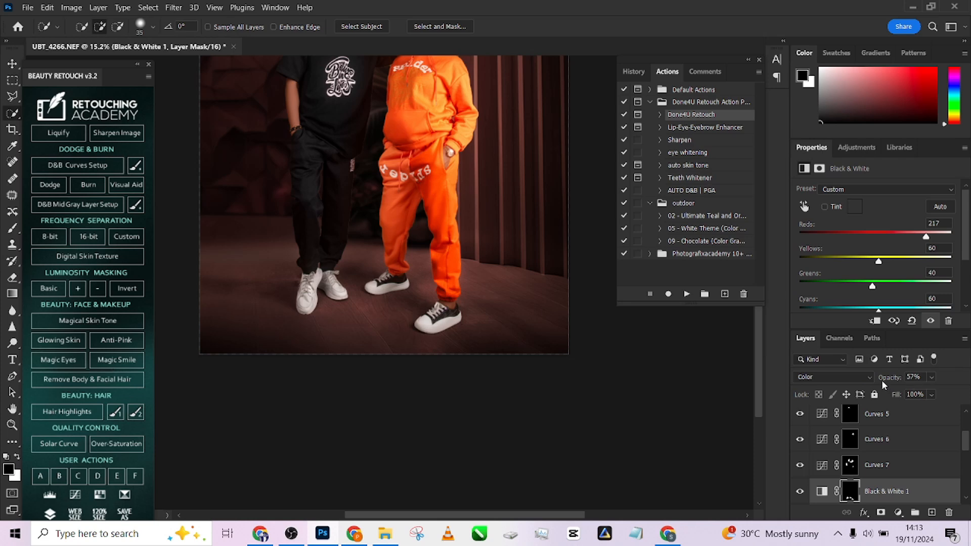
mouse_move(881, 380)
left_mouse_down()
mouse_move(952, 383)
mouse_move(893, 379)
left_mouse_up()
- Stamp all visible layers into a new layer above Curves 2
scroll(880, 465, "up", 2)
left_click(918, 427)
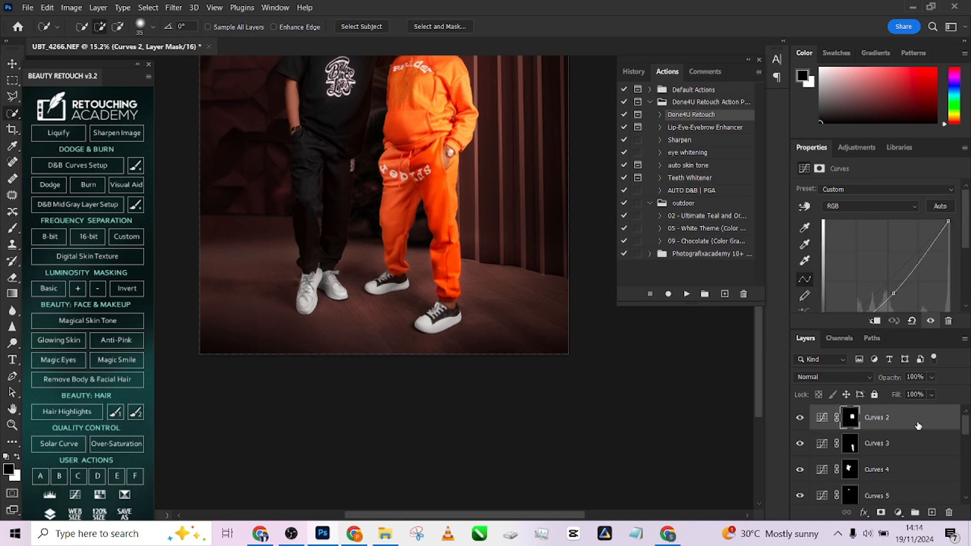
key("ctrl+shift+alt+e")
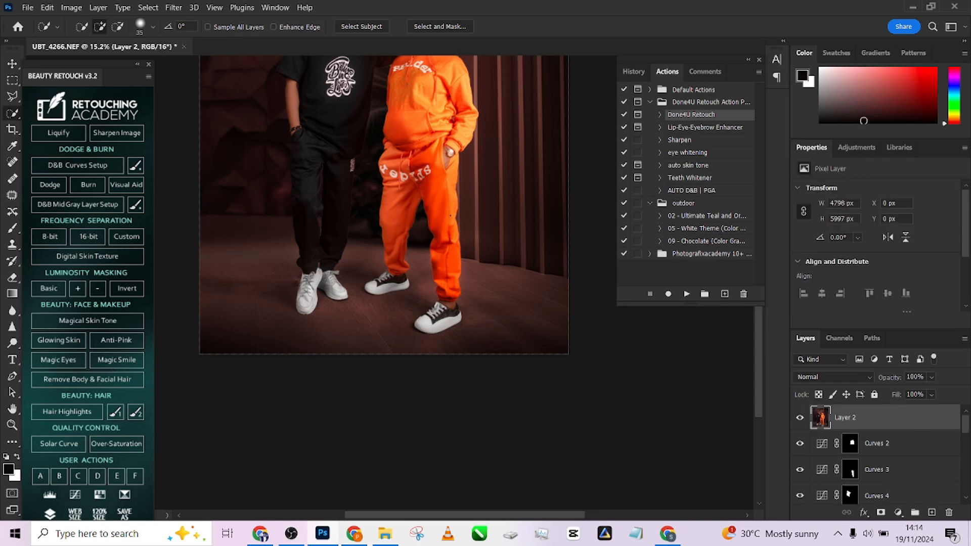
- Open the Camera Raw Filter on the stamped layer and set Vignetting to -33 and Blue Primary Saturation to +20
left_click(174, 7)
left_click(184, 94)
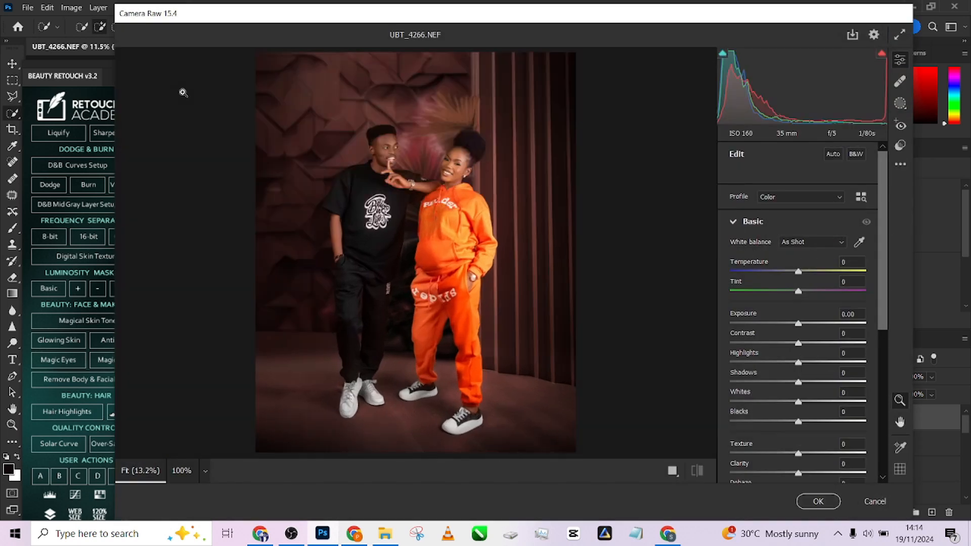
scroll(789, 303, "down", 5)
left_click(732, 444)
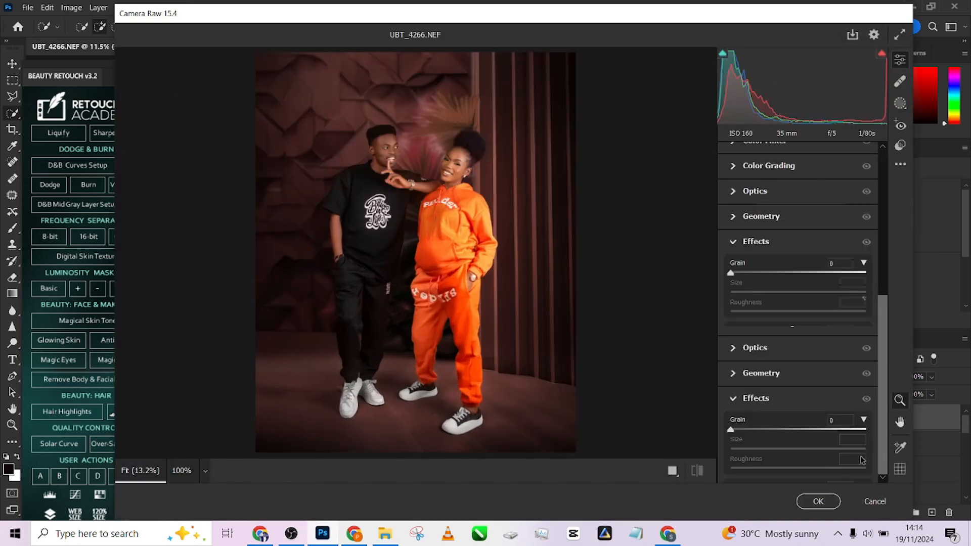
left_click_drag(783, 343, 776, 341)
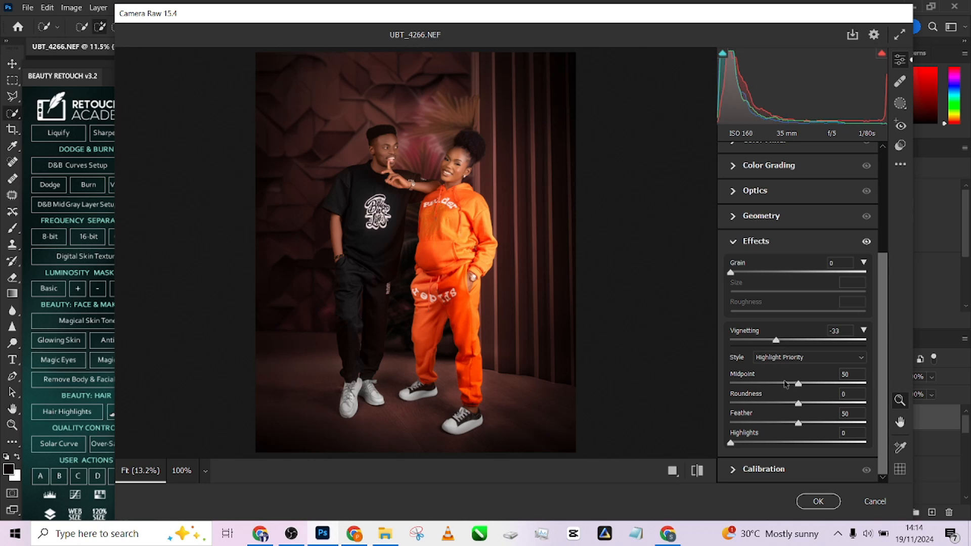
left_click(743, 469)
left_click_drag(798, 470, 811, 472)
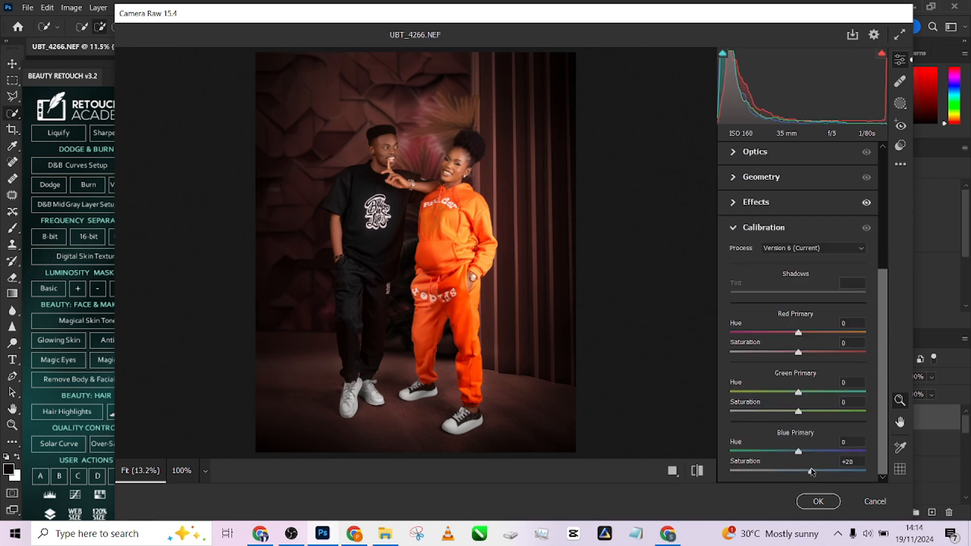
- Set Temperature -14, Highlights -17, Vibrance +21 and Shadows +31 in Camera Raw, and apply the filter
scroll(734, 248, "up", 8)
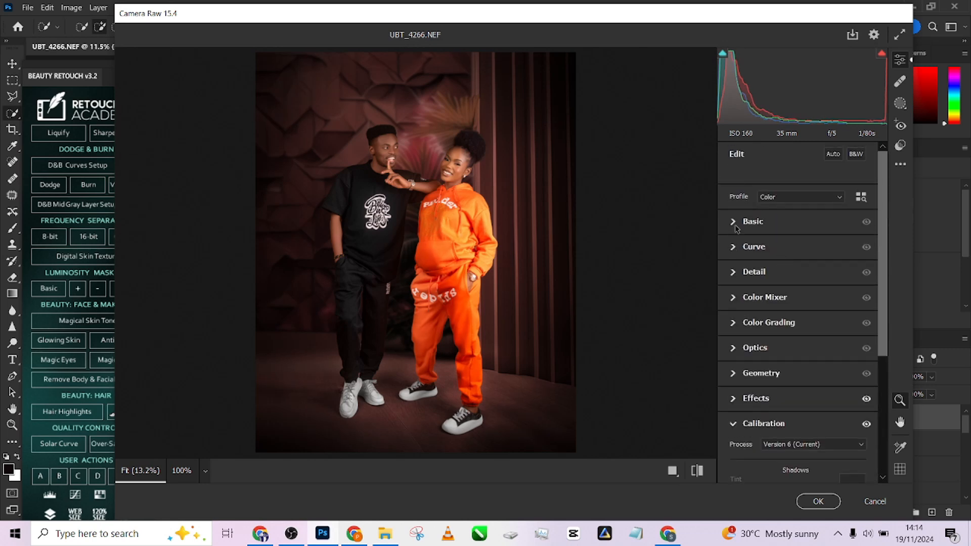
left_click(737, 226)
left_click_drag(799, 204, 788, 208)
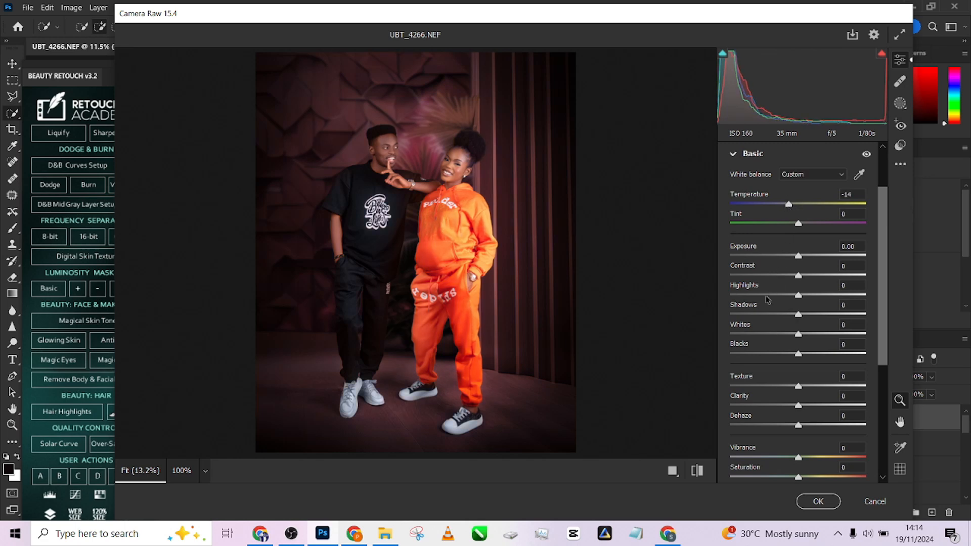
left_click_drag(766, 298, 787, 295)
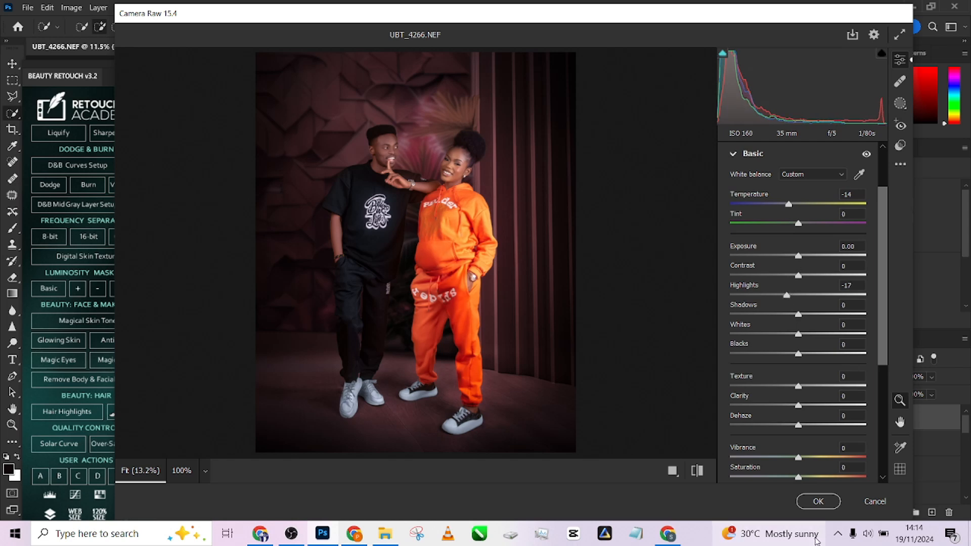
left_click_drag(799, 457, 814, 458)
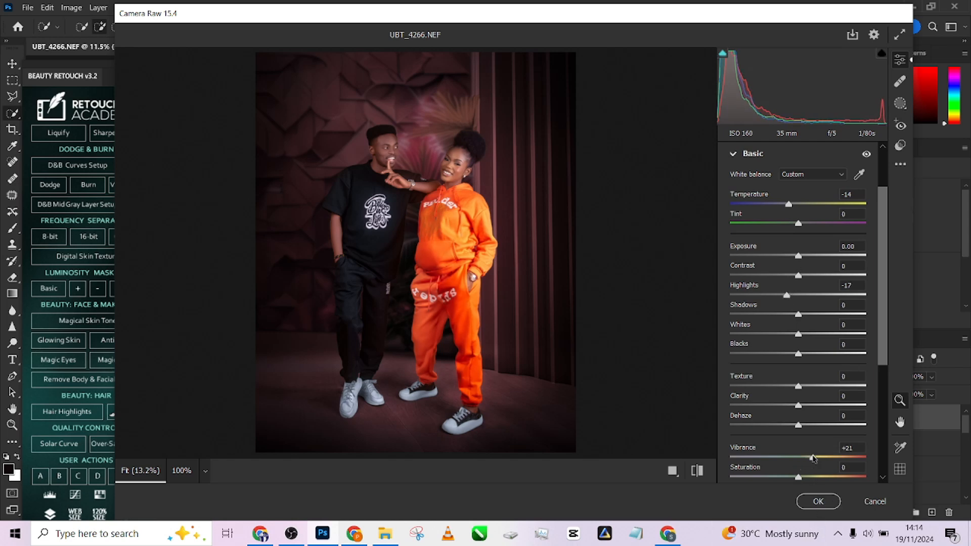
left_click_drag(799, 315, 819, 315)
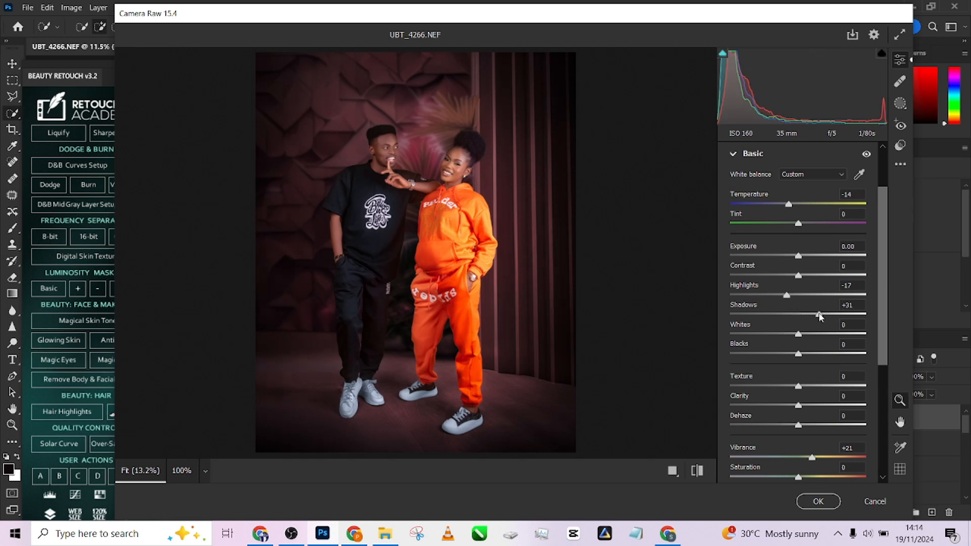
left_click(814, 505)
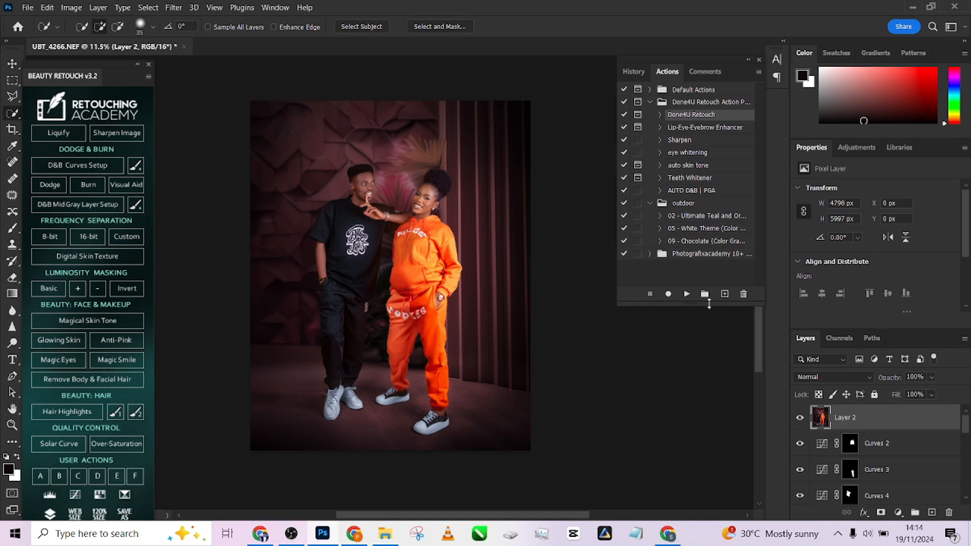
- Take a history snapshot of the current composite and compare the originally opened image with it
left_click(631, 72)
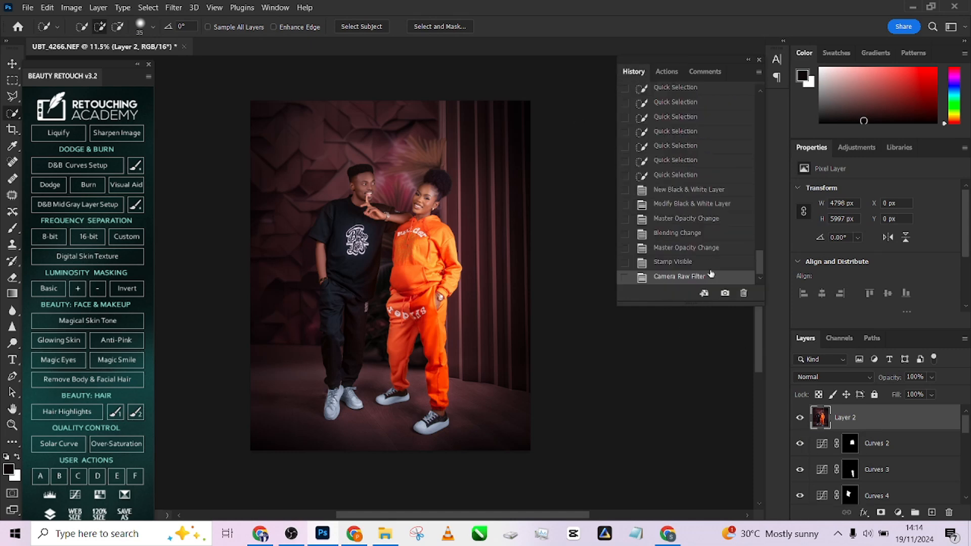
left_click(725, 294)
left_click_drag(760, 271, 758, 104)
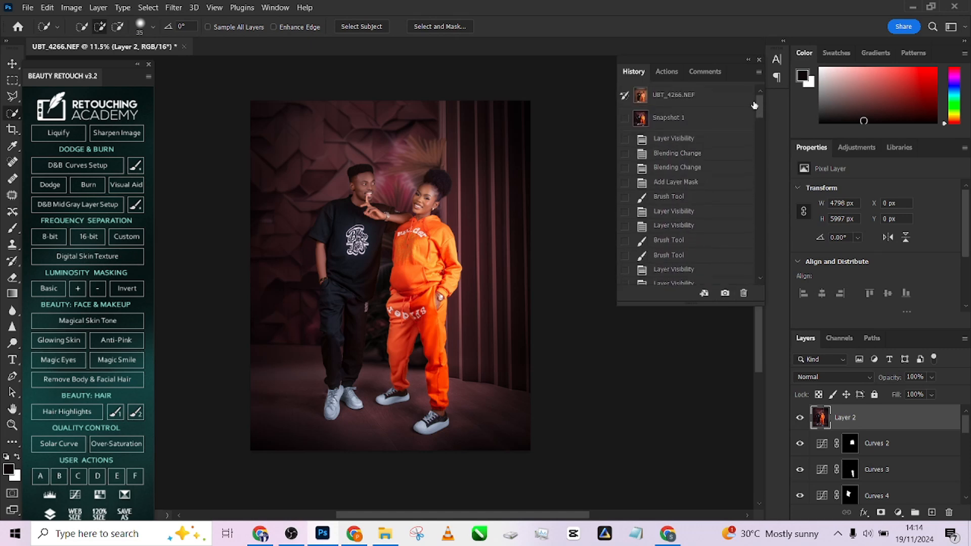
left_click(708, 98)
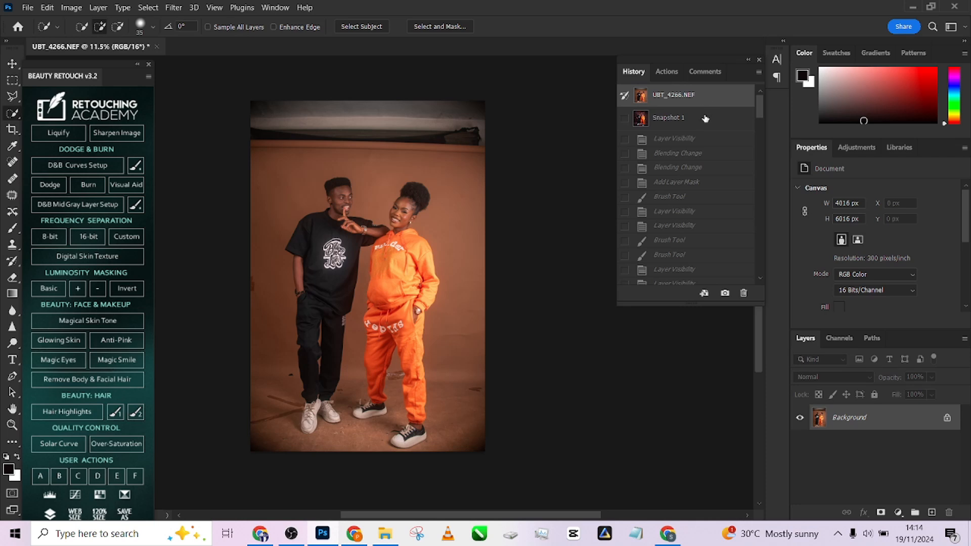
left_click(707, 119)
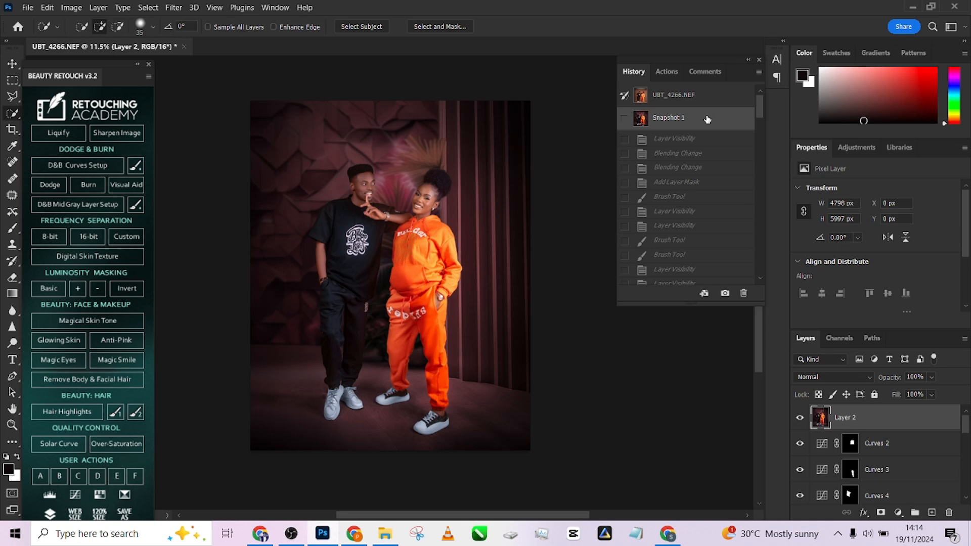
- Step back to the history state before the Camera Raw Filter and delete the stamped layer
key("ctrl+z")
left_click(647, 266)
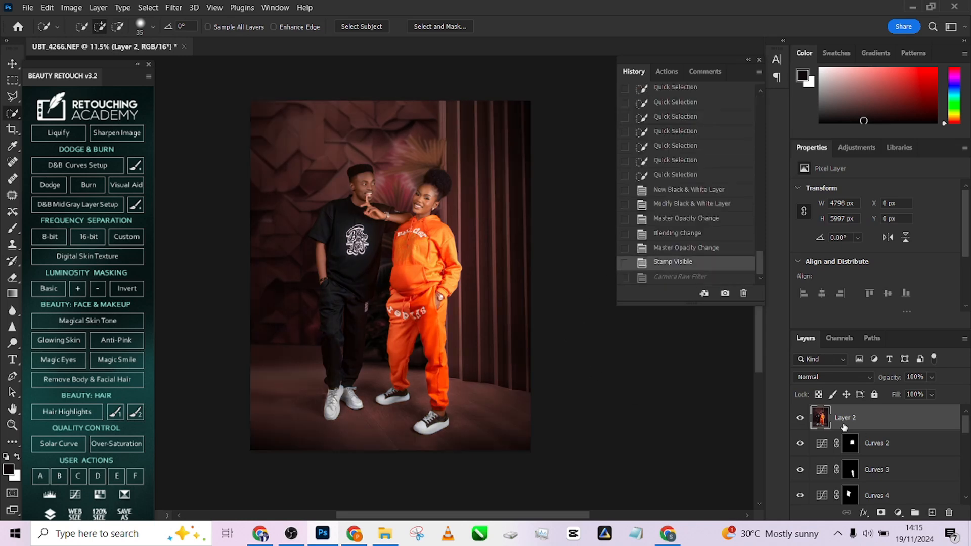
left_click_drag(916, 424, 953, 512)
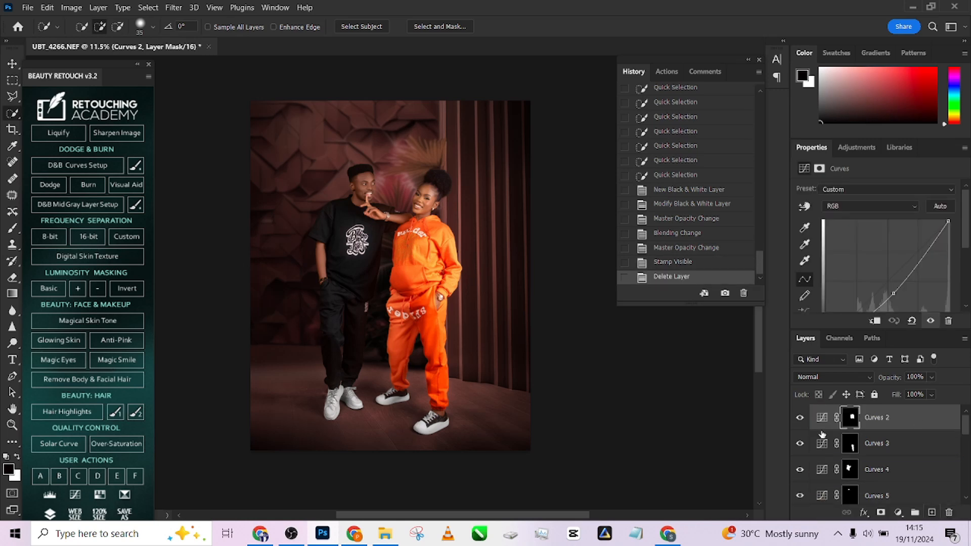
- Hide the 1 (147) backdrop layer beneath Hue/Saturation 1
scroll(849, 445, "down", 4)
left_click(878, 450)
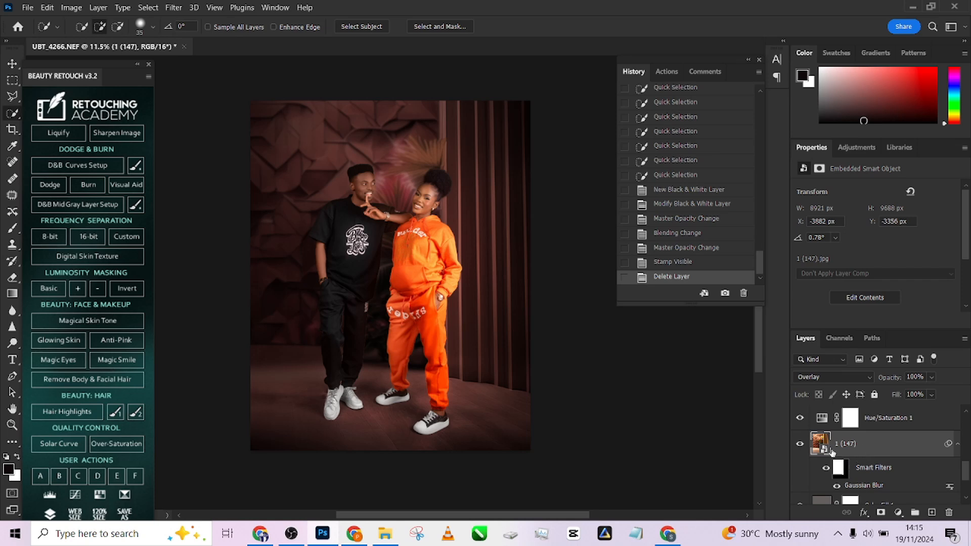
left_click(799, 449)
left_click(913, 7)
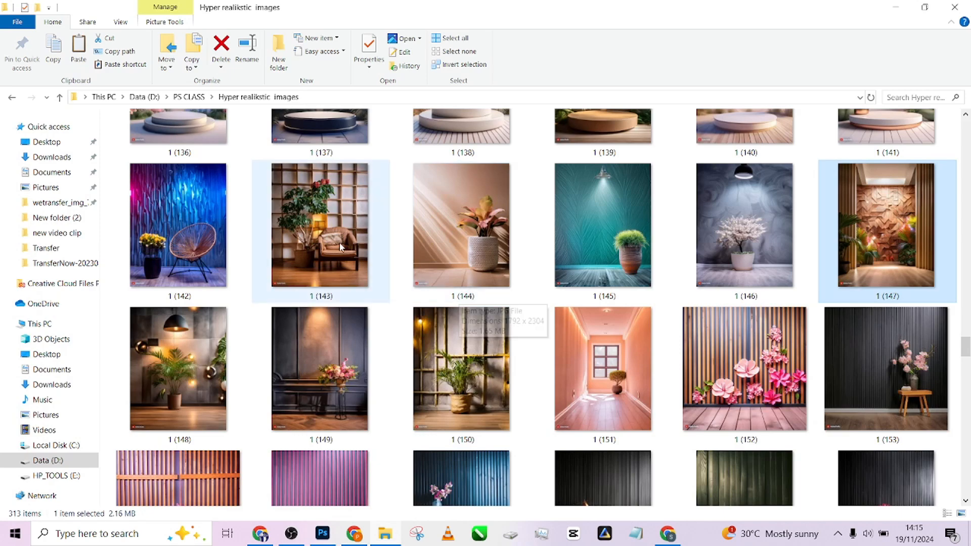
left_click_drag(319, 228, 397, 365)
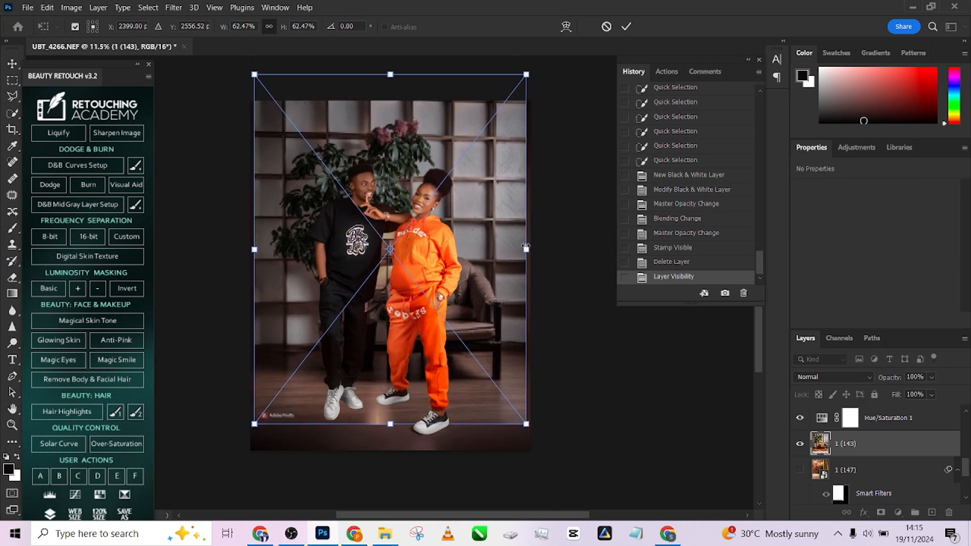
left_click_drag(526, 249, 565, 250)
left_click_drag(493, 331, 477, 310)
scroll(477, 310, "down", 3)
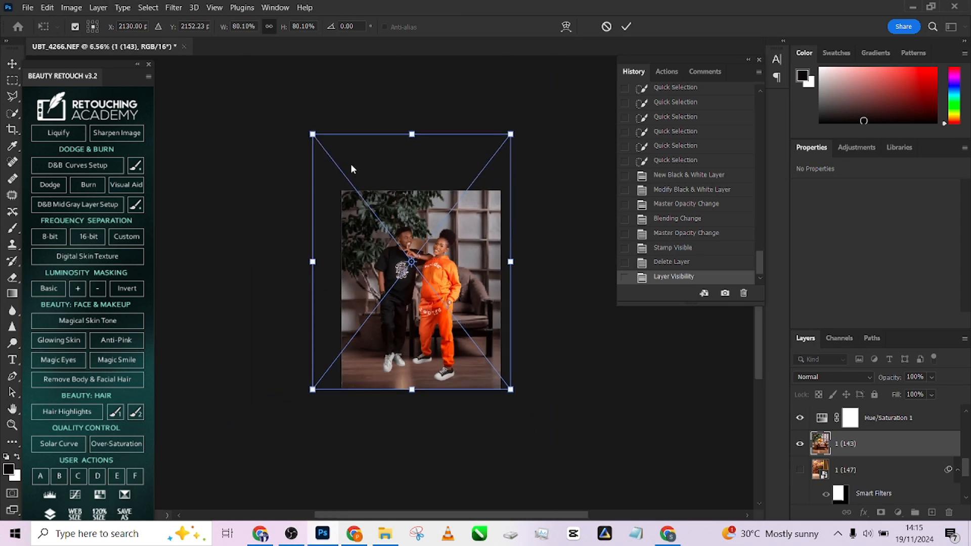
left_click_drag(313, 135, 336, 172)
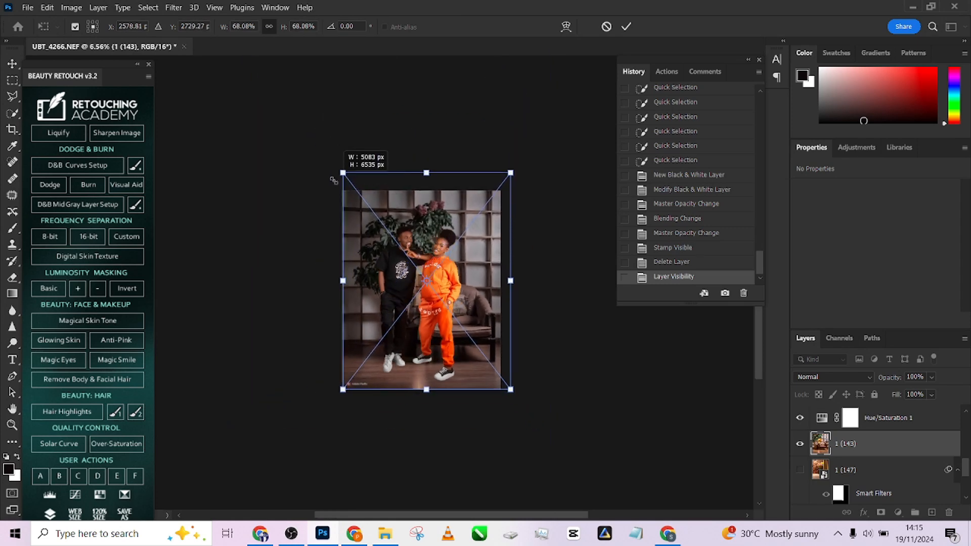
left_click_drag(490, 264, 466, 258)
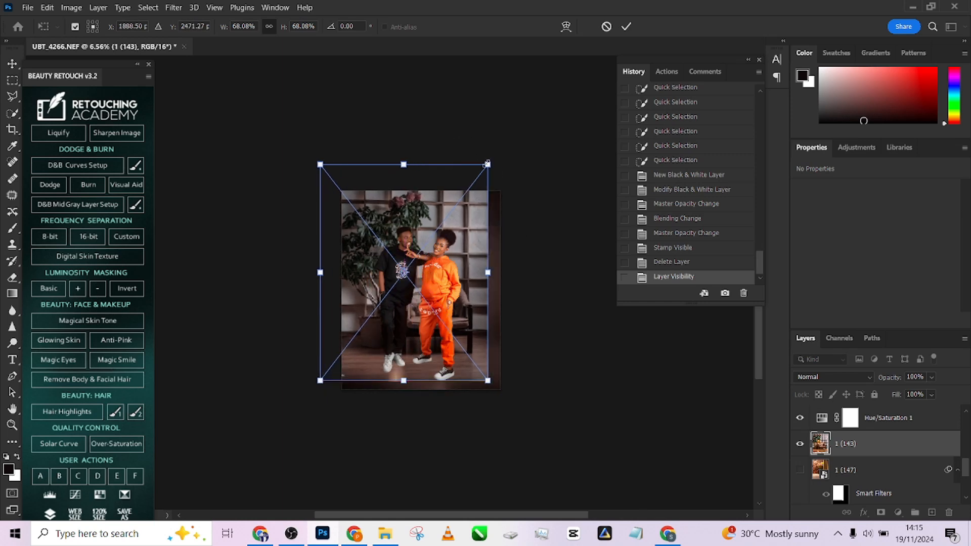
left_click_drag(320, 165, 338, 189)
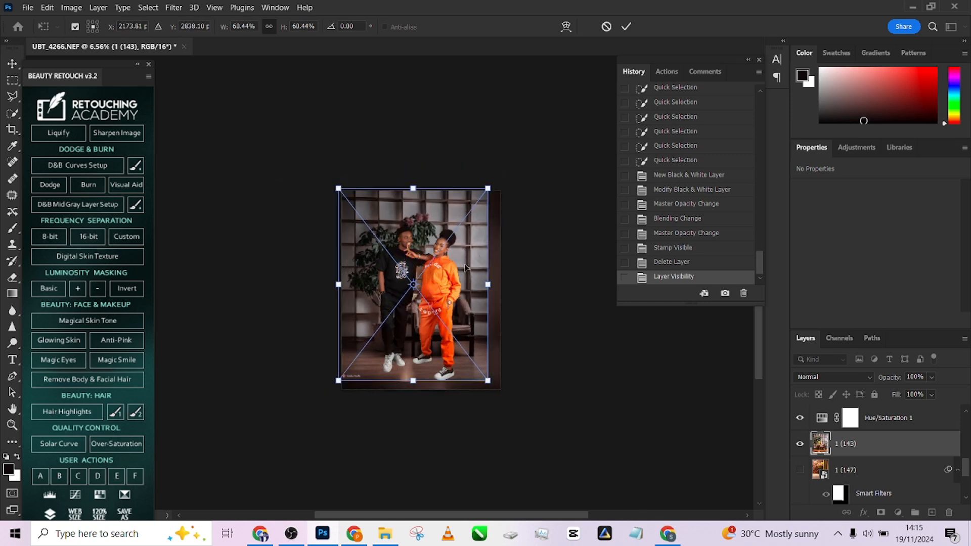
left_click_drag(466, 268, 491, 263)
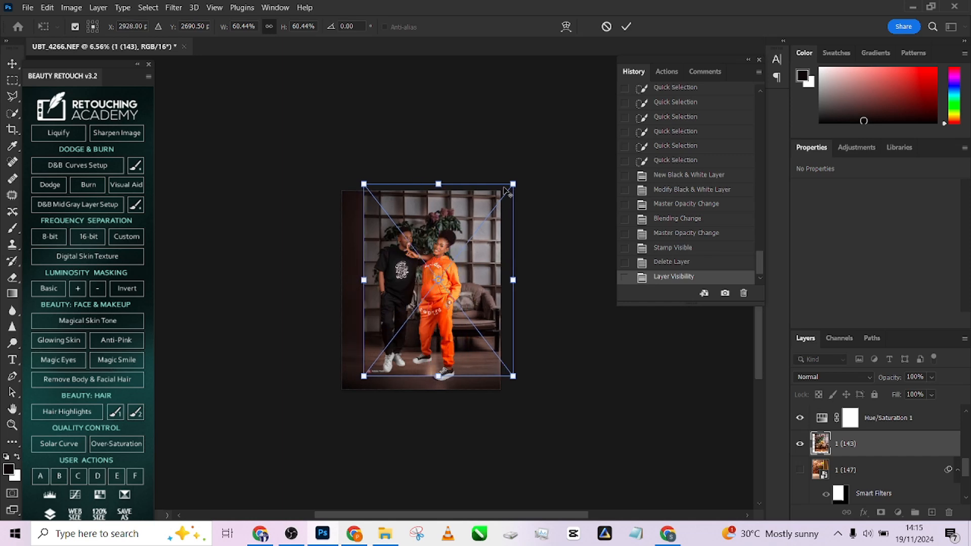
left_click_drag(510, 185, 515, 177)
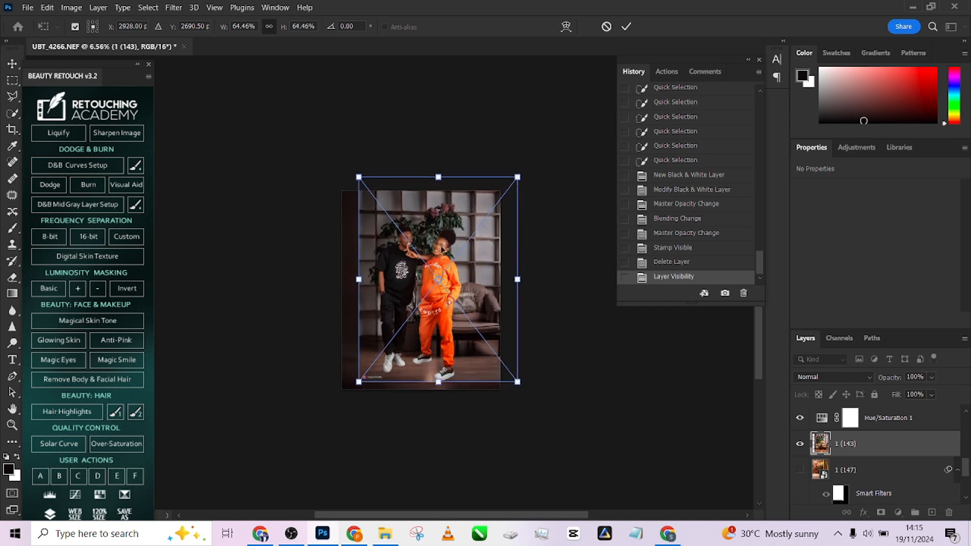
left_click_drag(350, 283, 342, 280)
left_click_drag(342, 382, 339, 385)
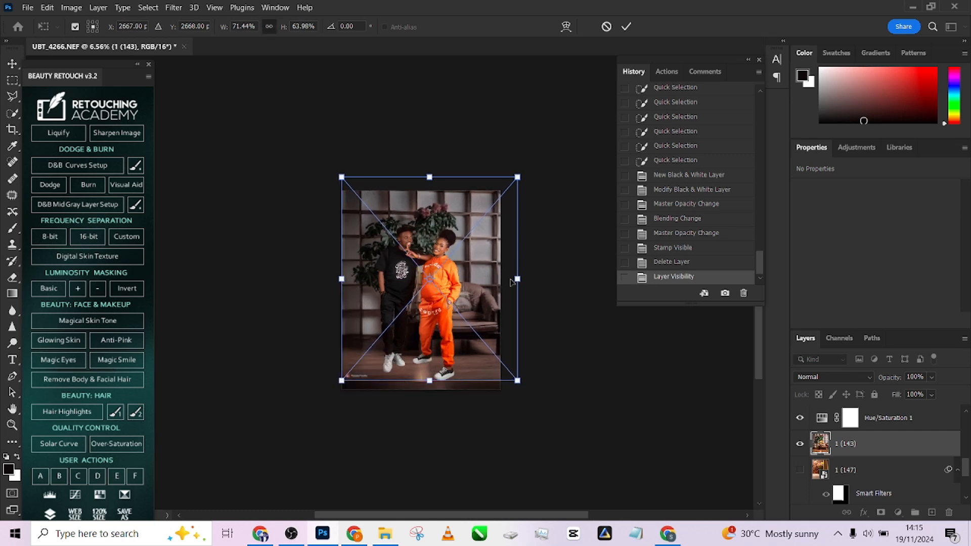
key("ctrl+z")
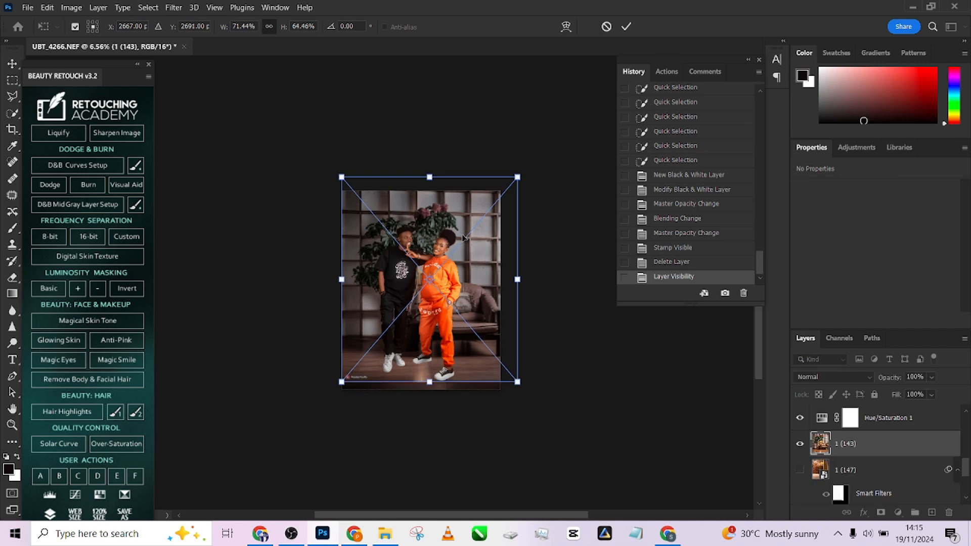
left_click_drag(348, 287, 373, 286)
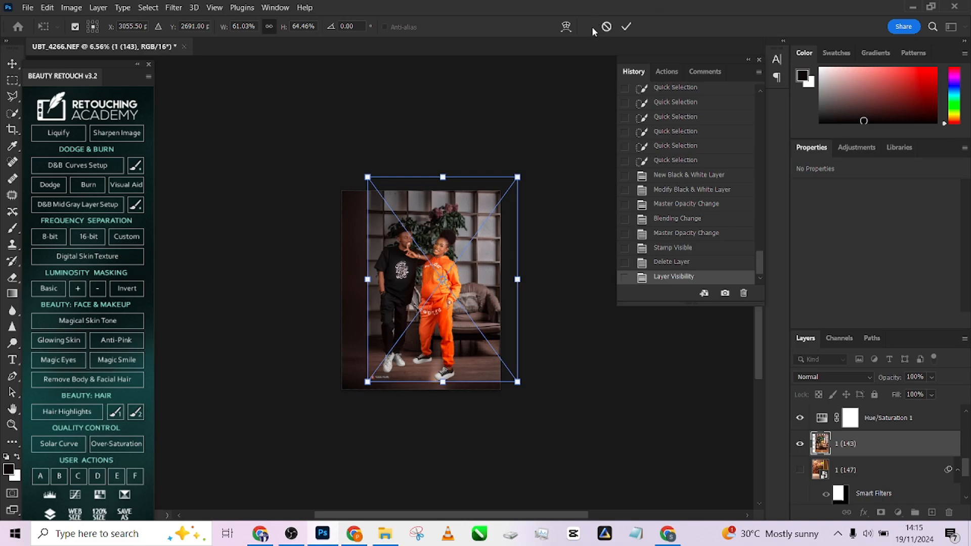
left_click(607, 27)
- Place image 1 (143) from the Hyper realikstic images folder in File Explorer above layer 1 (147), distorting it to cover the canvas
left_click(914, 8)
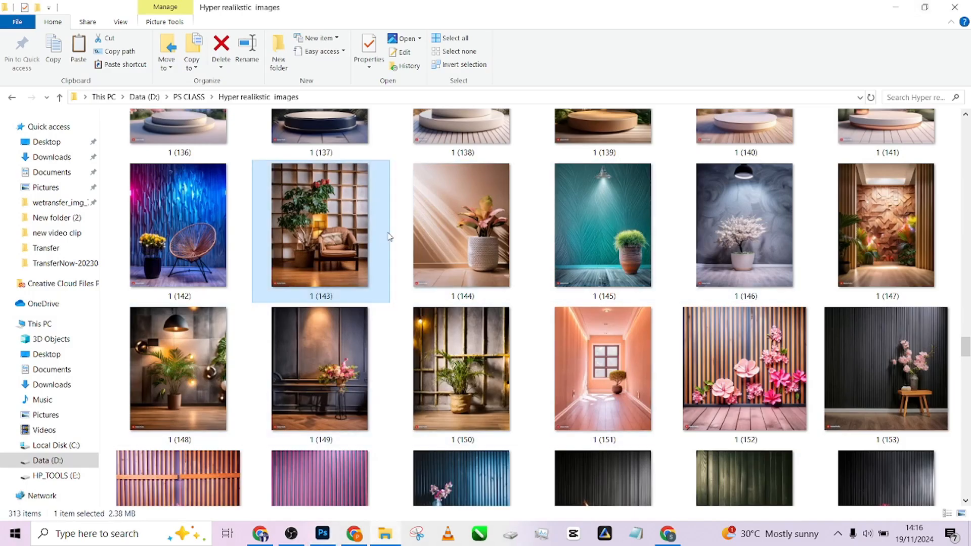
left_click_drag(330, 234, 420, 306)
left_click_drag(471, 359, 473, 338)
left_click_drag(422, 269, 402, 251)
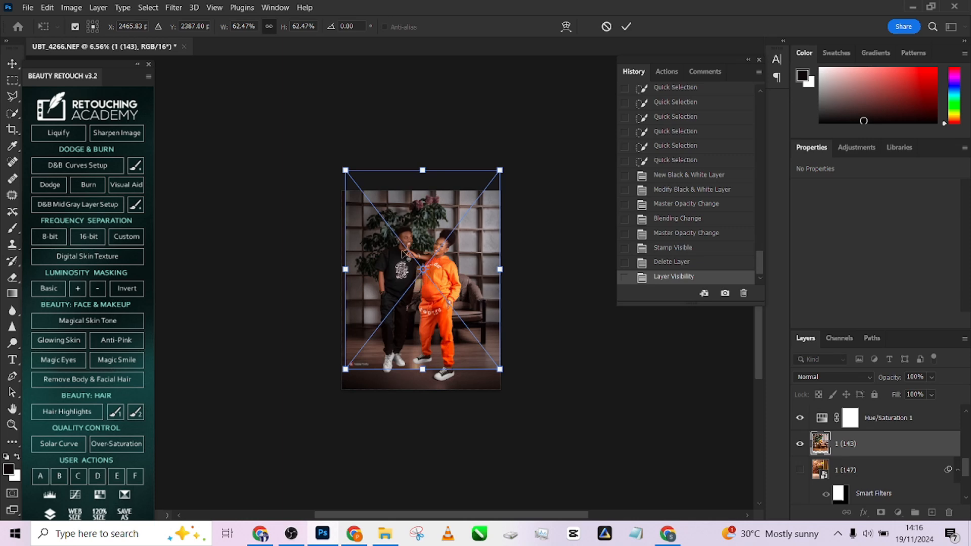
left_click_drag(423, 369, 426, 381)
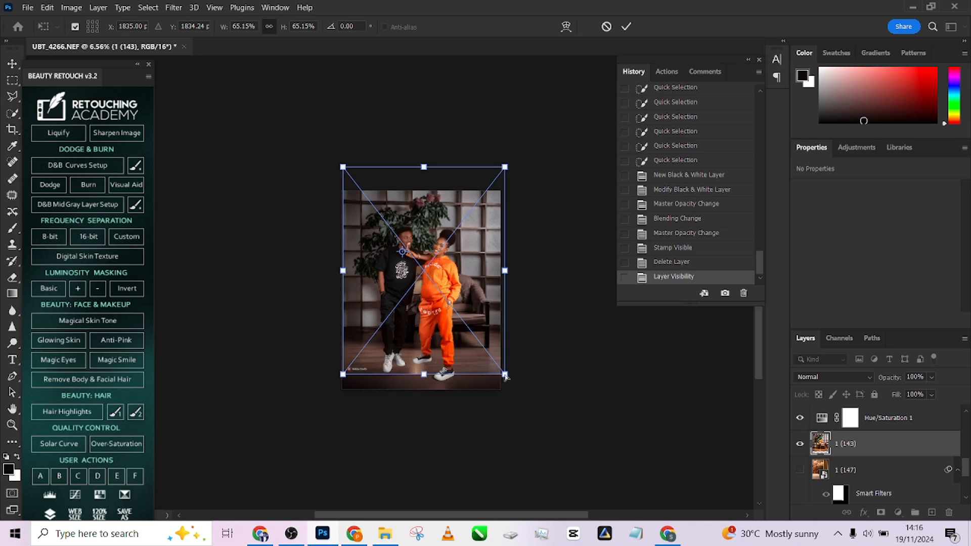
left_click_drag(506, 377, 509, 378)
left_click_drag(344, 374, 333, 379)
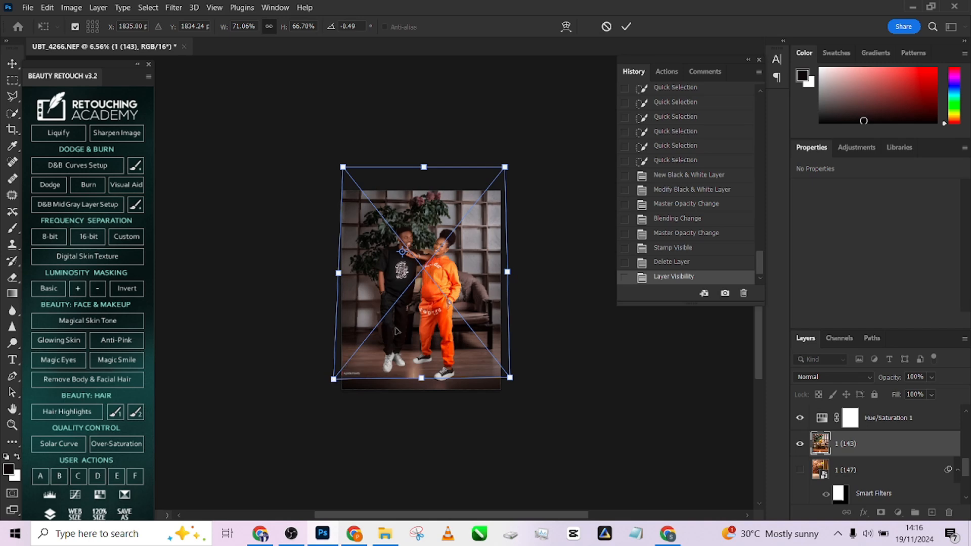
left_click_drag(504, 167, 502, 167)
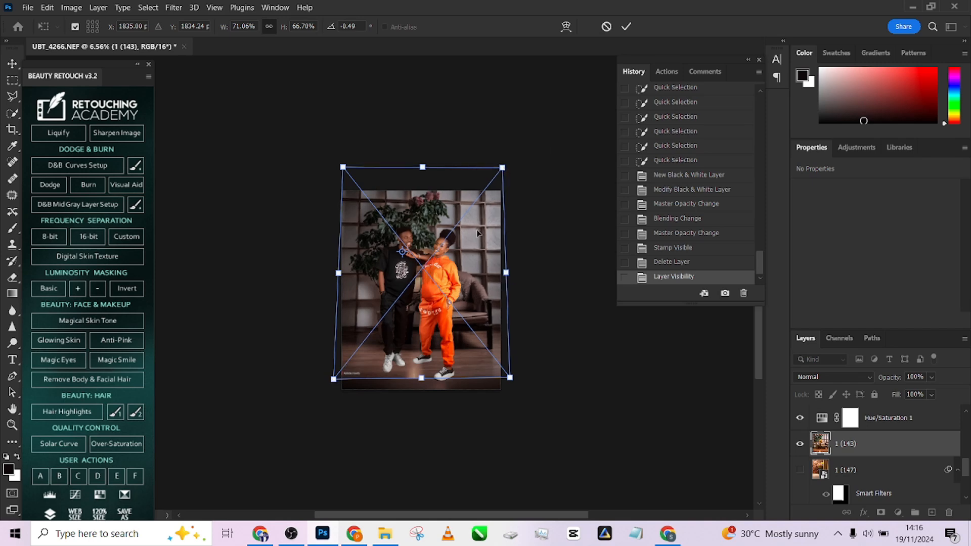
left_click_drag(473, 248, 476, 255)
left_click_drag(508, 388, 509, 389)
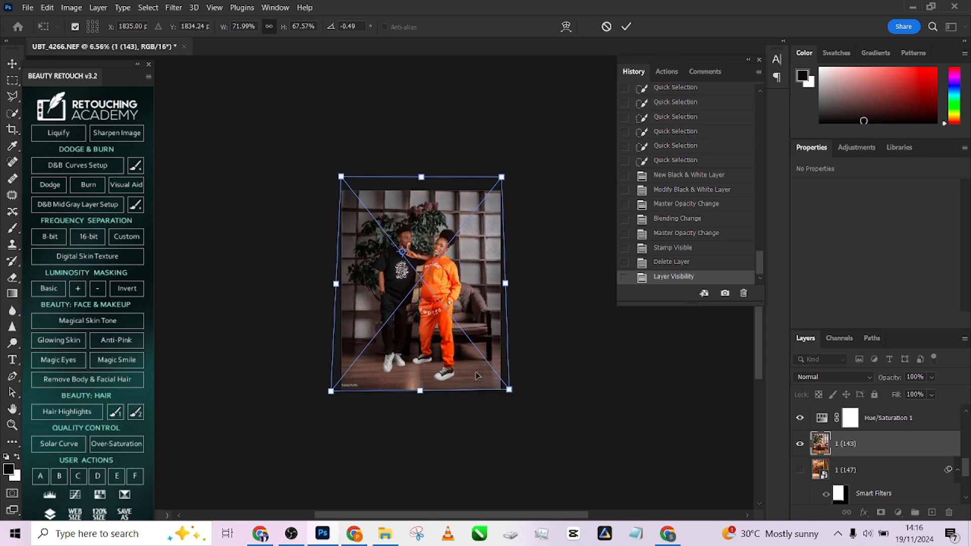
left_click_drag(452, 330, 452, 328)
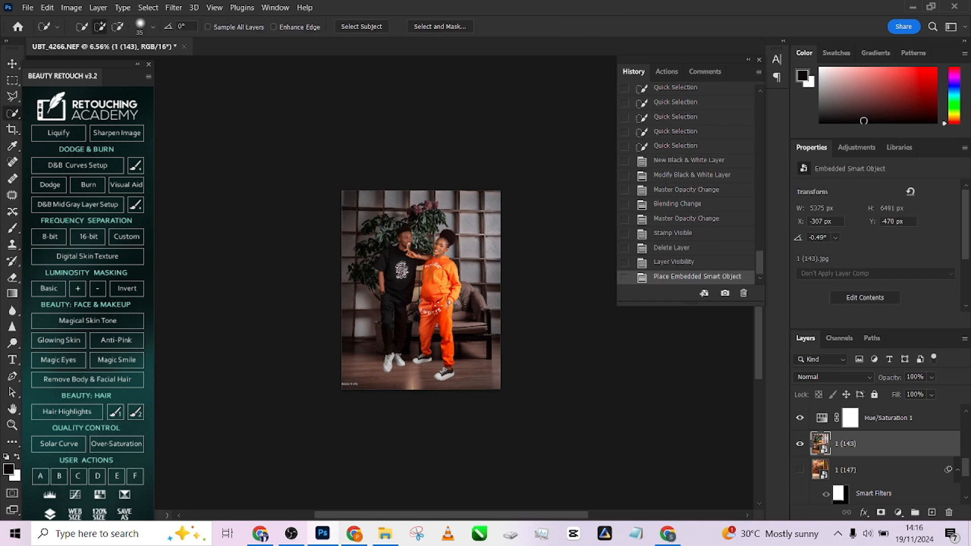
- Try shifting the 1 (143) backdrop sideways behind the couple, and delete its layer
scroll(440, 306, "up", 3)
key("v")
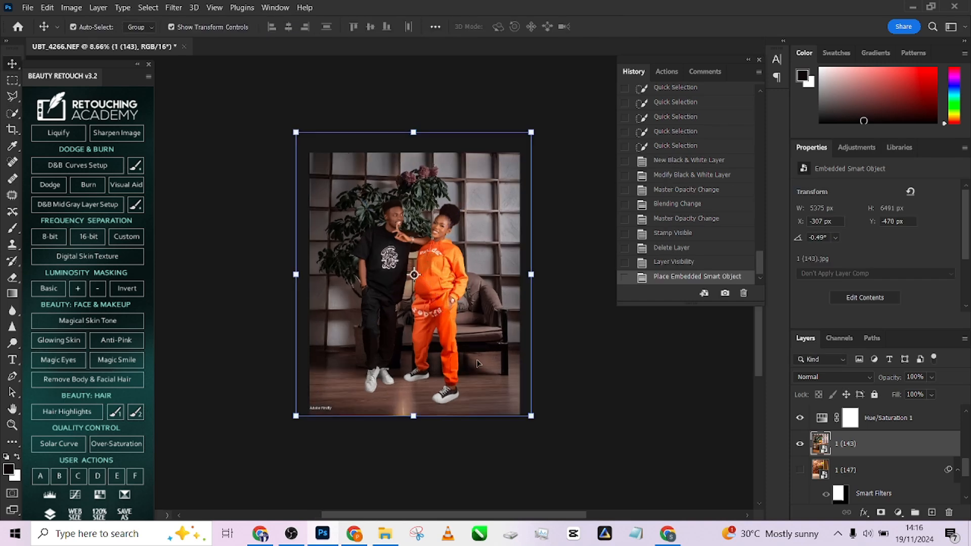
left_click_drag(469, 355, 517, 349)
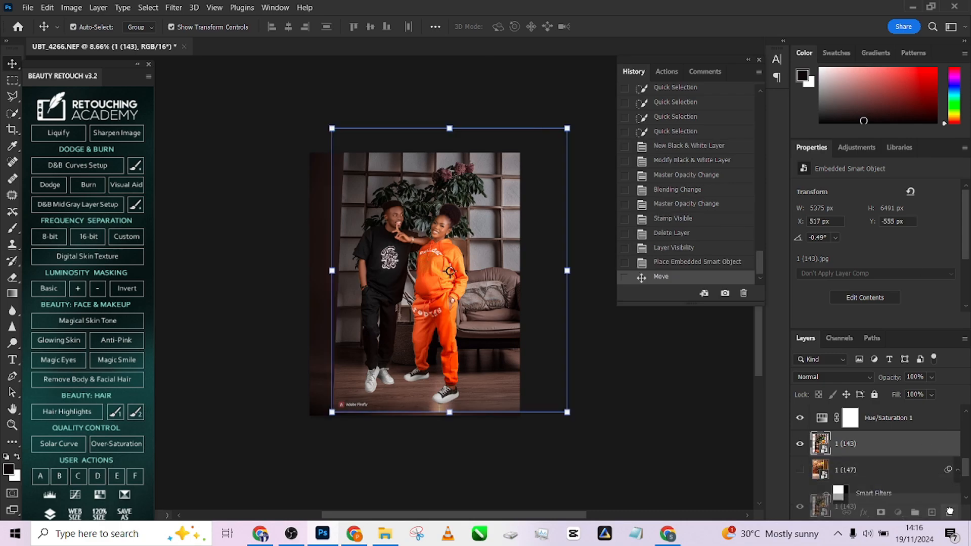
key("Delete")
left_click(913, 6)
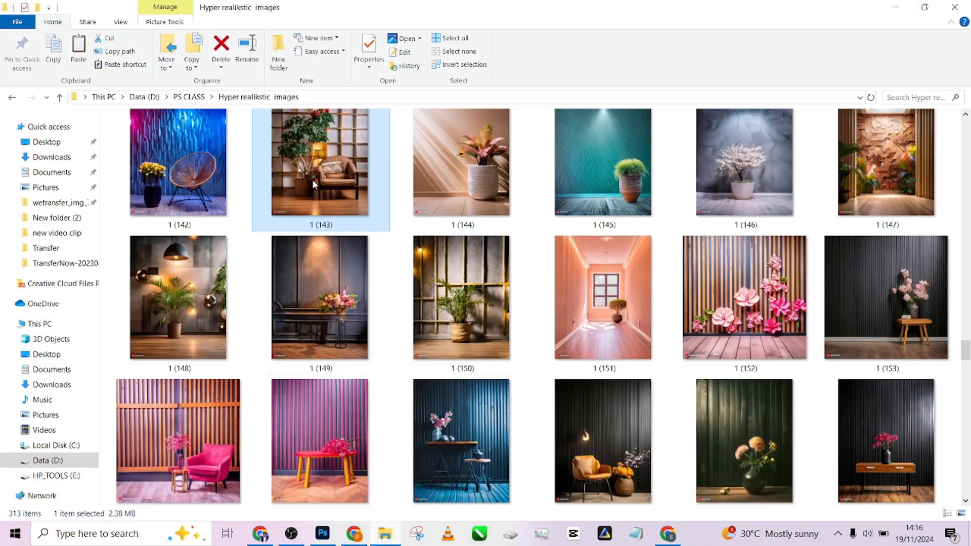
left_click_drag(336, 513, 410, 333)
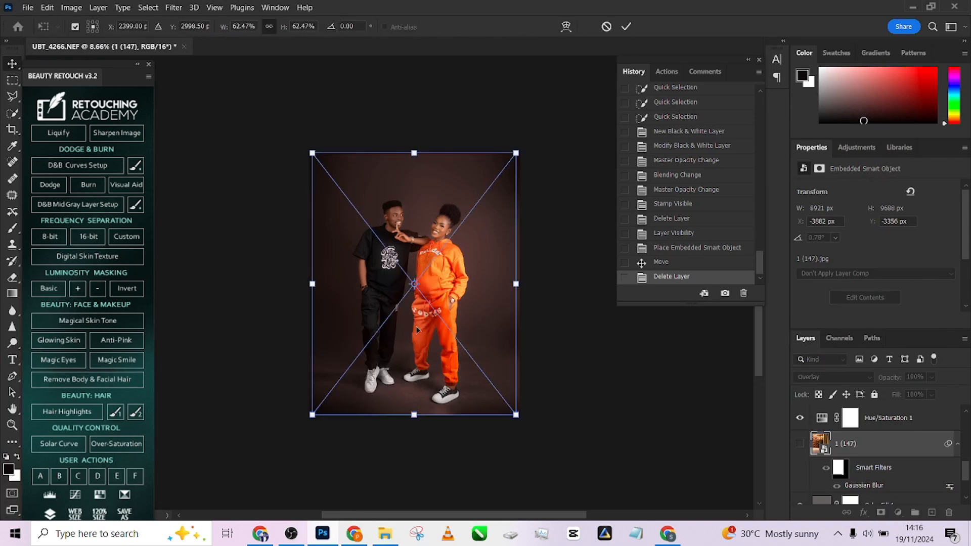
left_click_drag(429, 366, 457, 352)
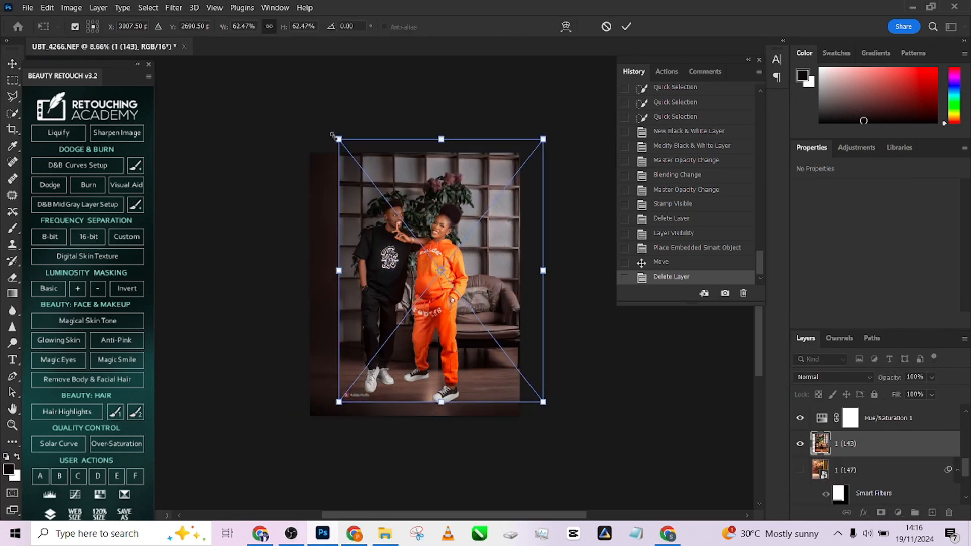
left_click_drag(332, 135, 262, 78)
left_click_drag(416, 317, 508, 334)
left_click(607, 26)
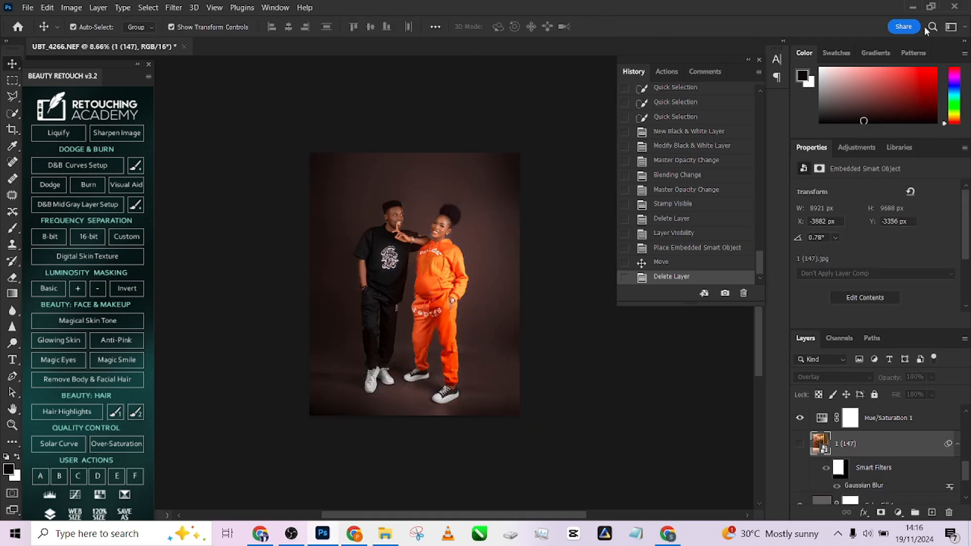
- Place image 1 (152) from the Hyper realikstic images folder in File Explorer above layer 1 (147), scaled to about 6049 px square to cover the canvas
left_click(912, 7)
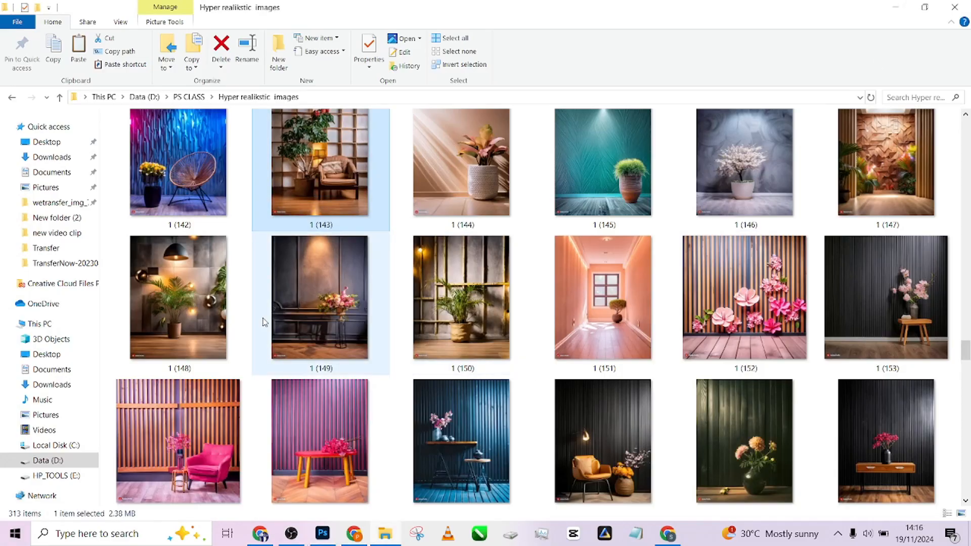
left_click(766, 319)
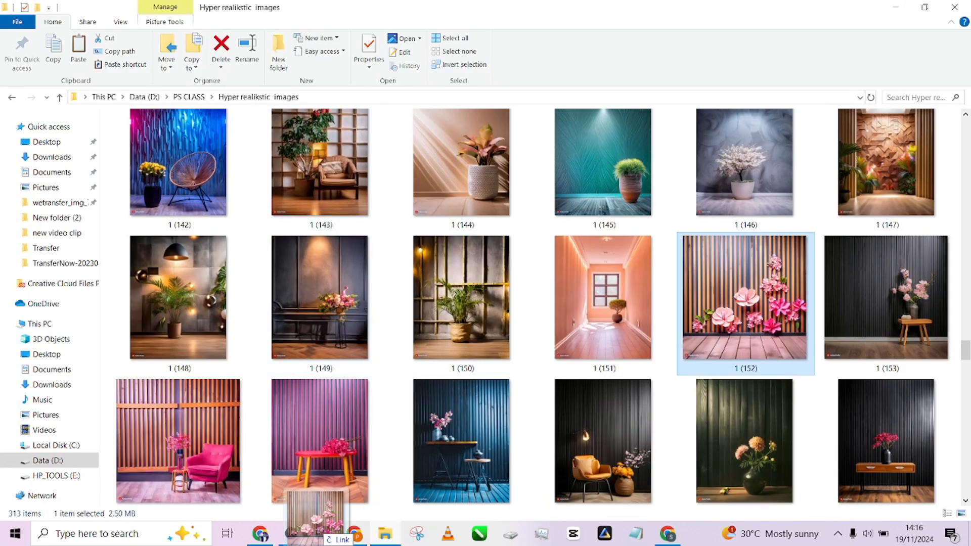
left_click(322, 534)
left_click_drag(387, 363, 390, 357)
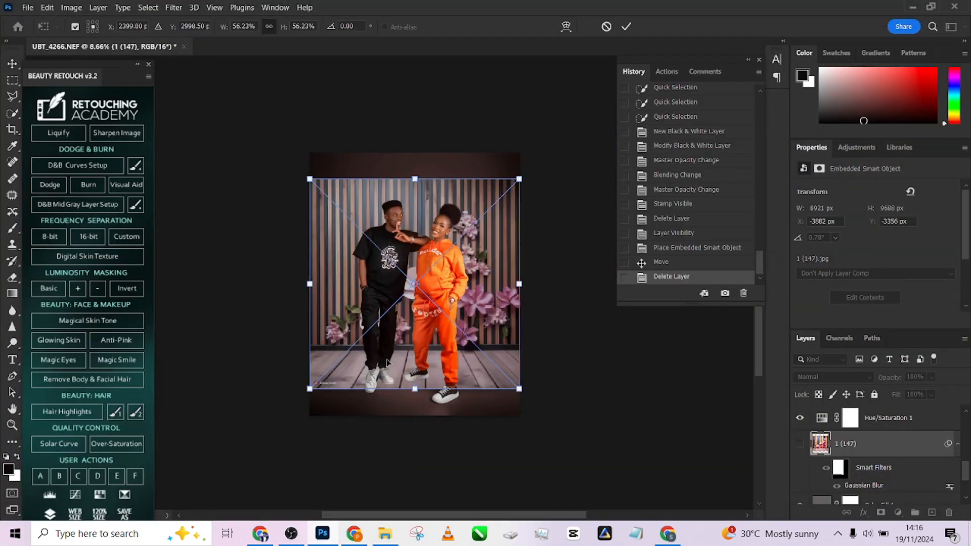
left_click_drag(521, 286, 557, 271)
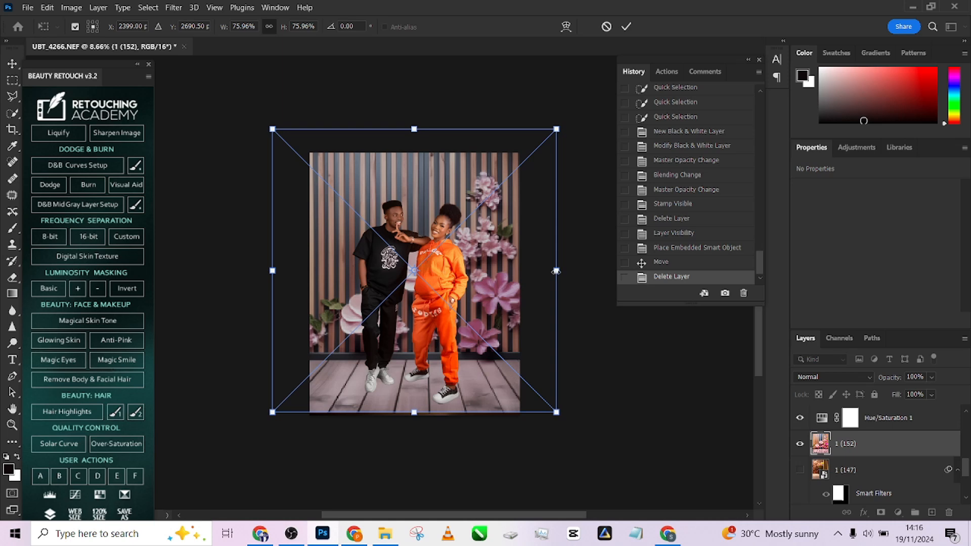
left_click_drag(272, 130, 291, 147)
left_click(626, 26)
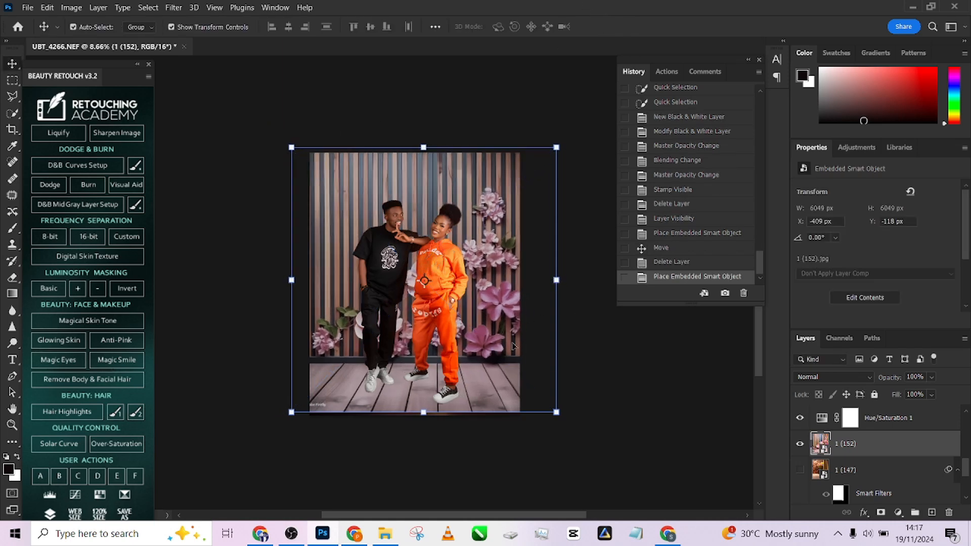
left_click_drag(467, 362, 465, 368)
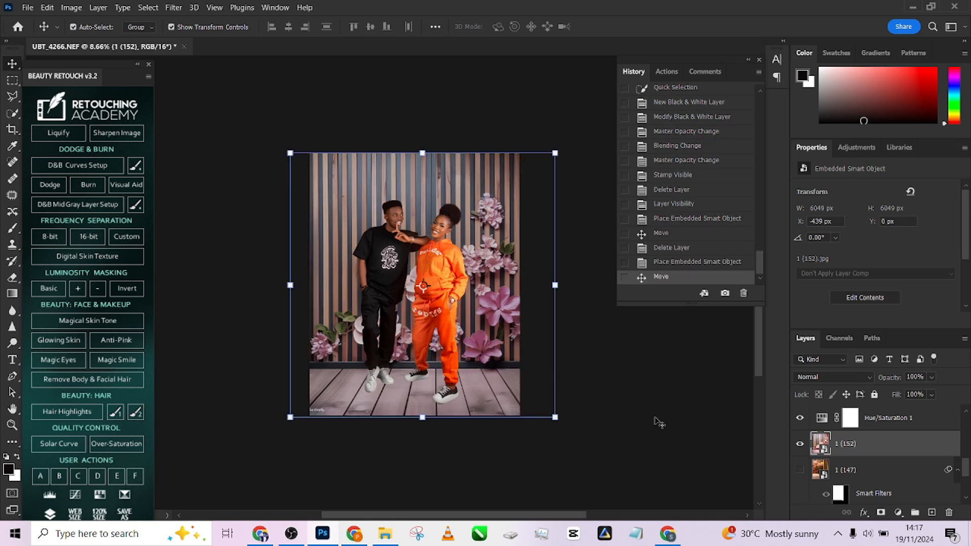
- Set the 1 (152) layer's blend mode to Overlay and compare it with the 1 (147) layer shown and hidden beneath
left_click(808, 382)
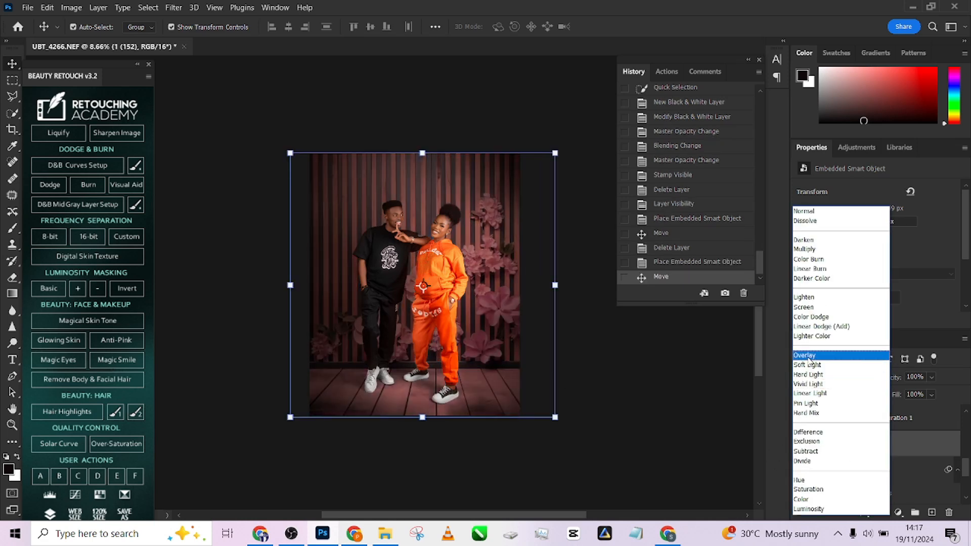
left_click(809, 354)
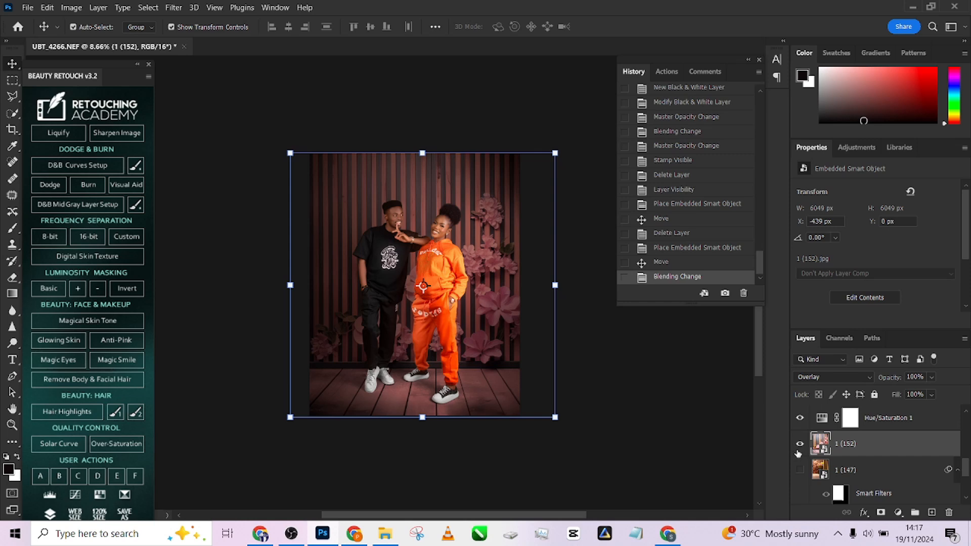
left_click(799, 470)
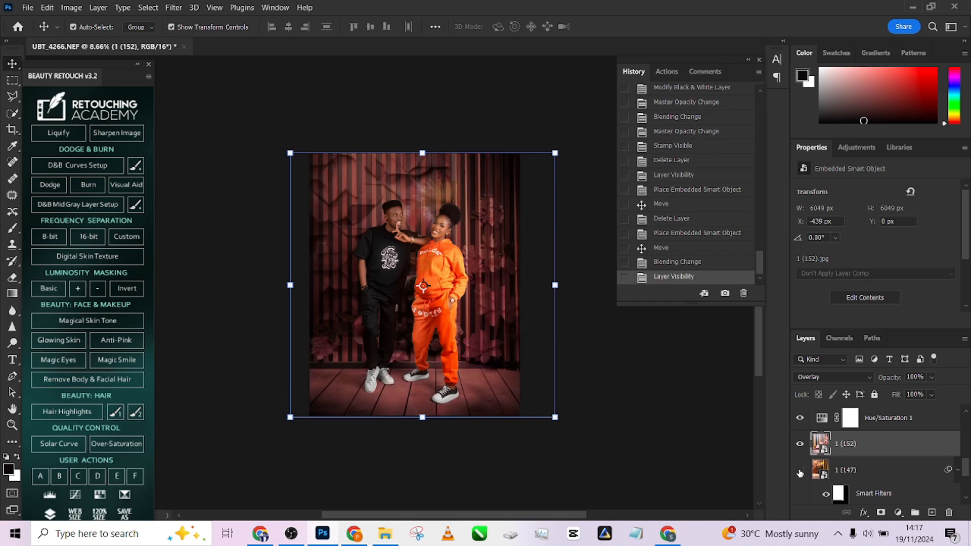
left_click(800, 470)
left_click(799, 470)
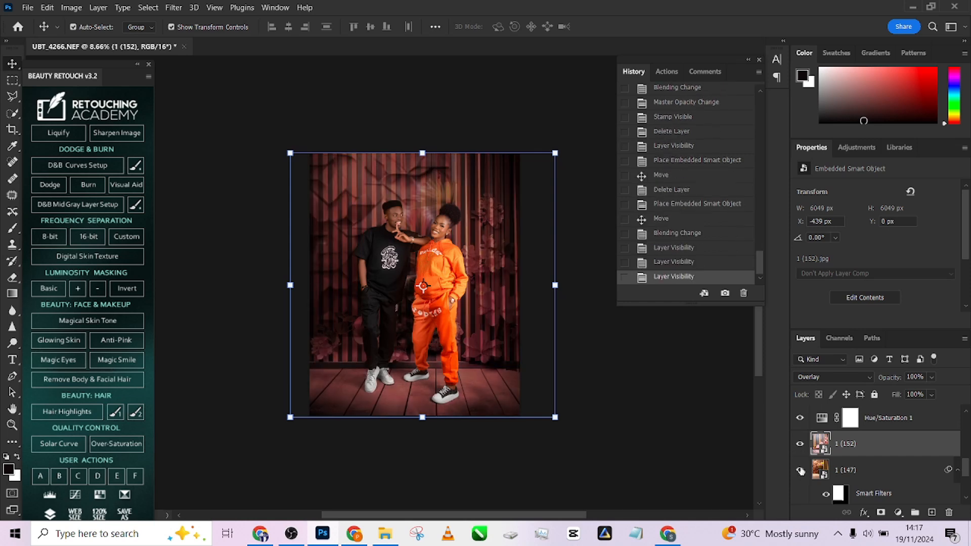
left_click(800, 472)
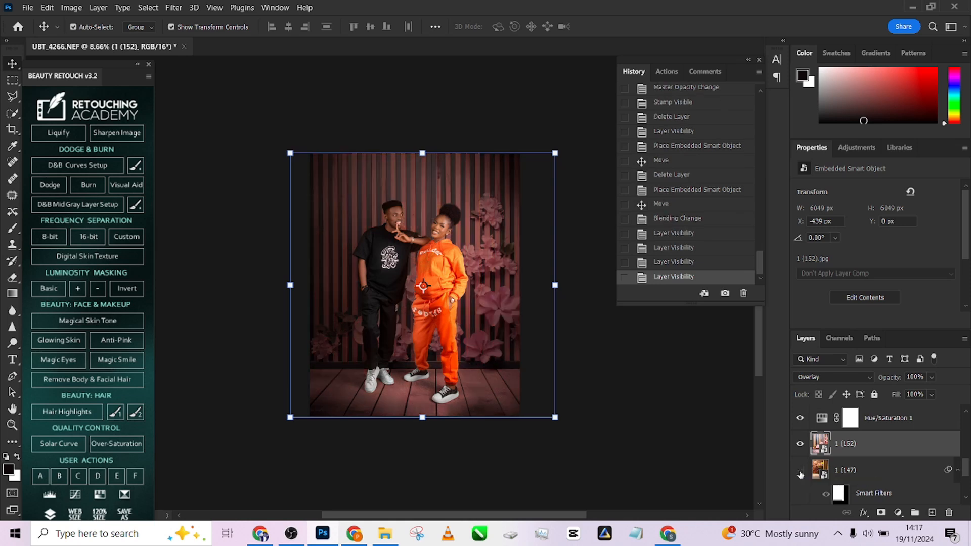
- Try shifting the 1 (152) backdrop sideways behind the couple, and delete its layer
left_click_drag(504, 348, 453, 347)
left_click_drag(894, 449, 949, 512)
- Place image 1 (150) from the Hyper realikstic images folder in File Explorer, scaled to about 74.5% and positioned to cover the canvas
left_click(913, 7)
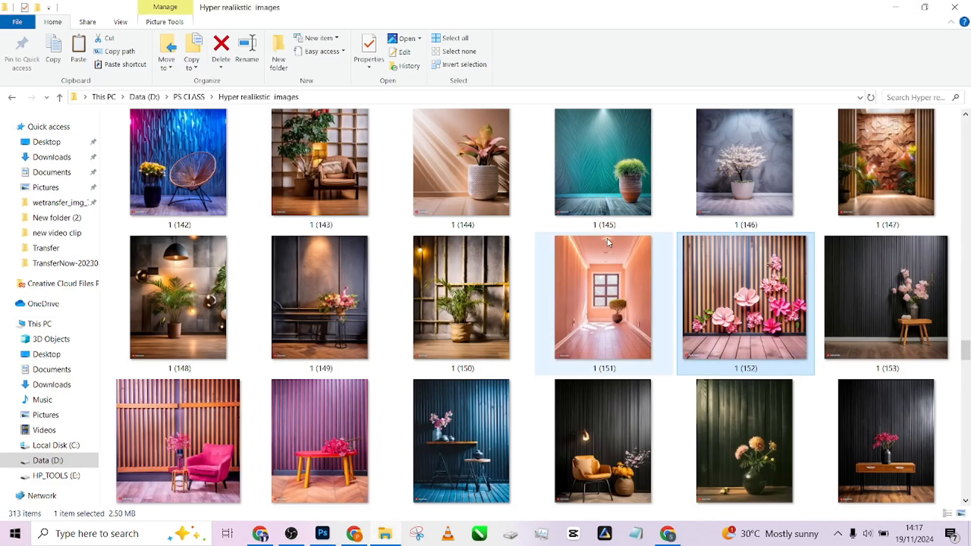
left_click_drag(466, 318, 367, 332)
left_click_drag(482, 360, 482, 346)
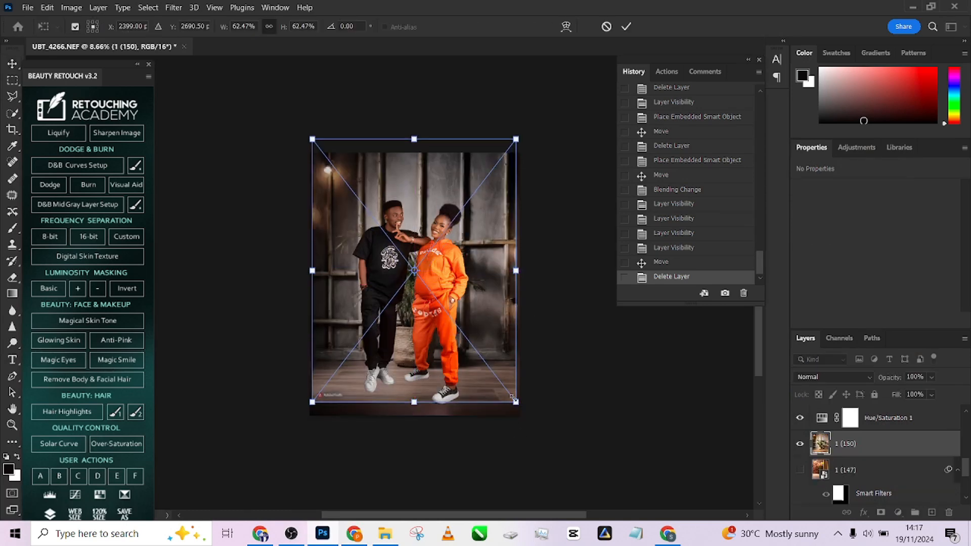
left_click_drag(516, 401, 480, 389)
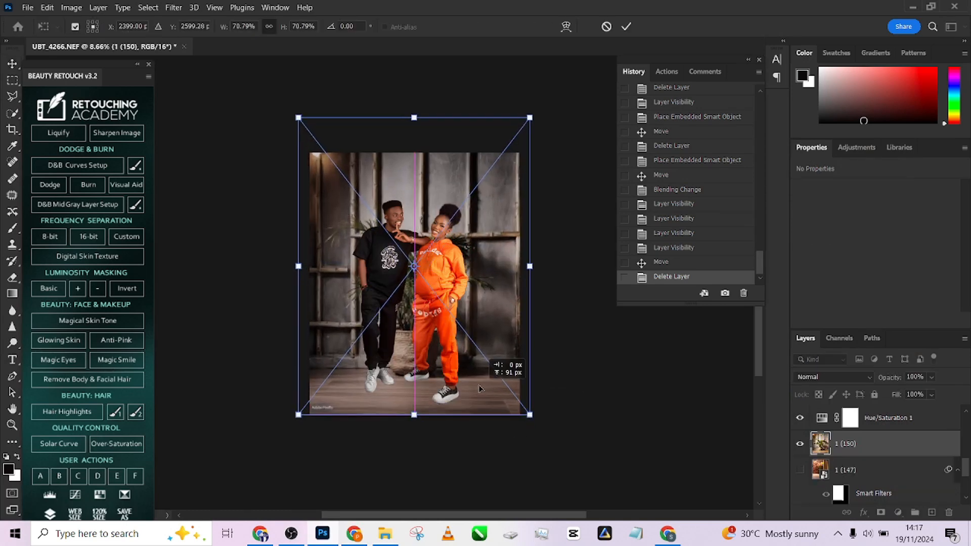
left_click_drag(485, 333, 478, 334)
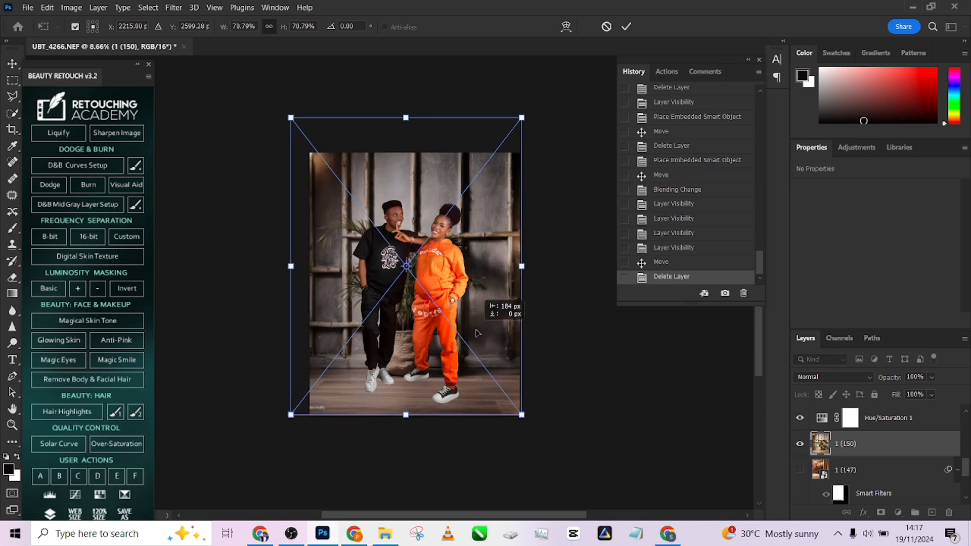
left_click_drag(522, 266, 529, 265)
left_click_drag(497, 311, 510, 302)
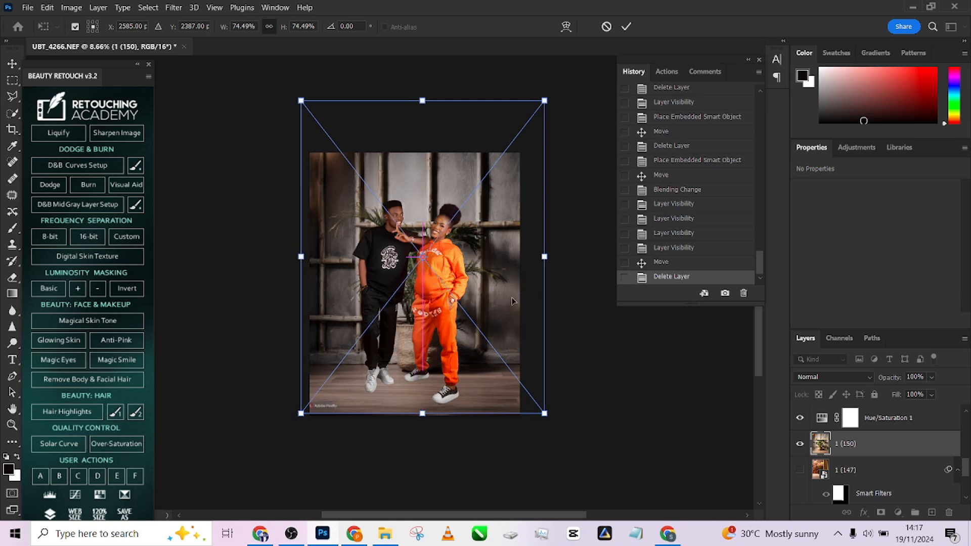
- Try the Overlay blend mode on the 1 (150) backdrop, and delete its layer
left_click(802, 377)
left_click(804, 378)
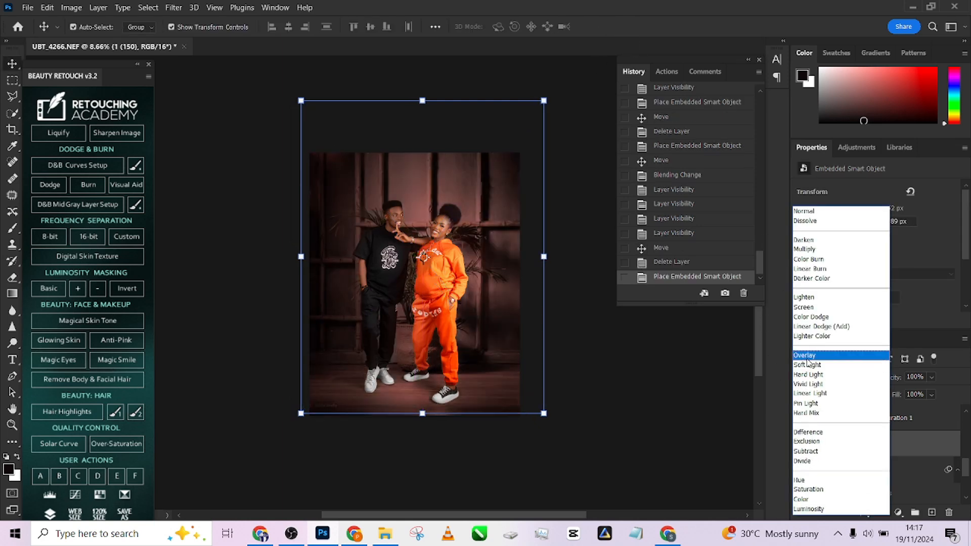
left_click(807, 356)
left_click(949, 512)
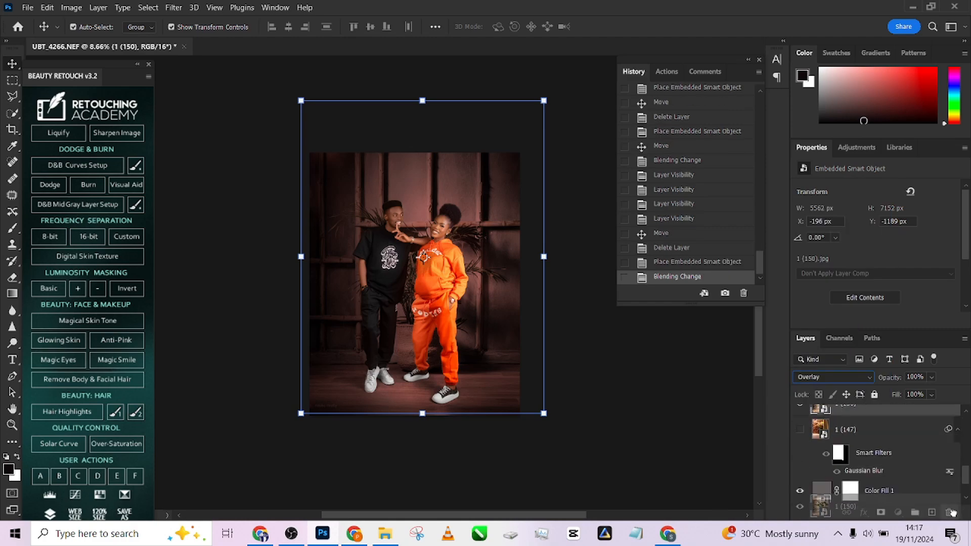
- Place image 1 (153) from the Hyper realikstic images folder in File Explorer, scaled to about 70.8%, and rasterize its layer
left_click(913, 7)
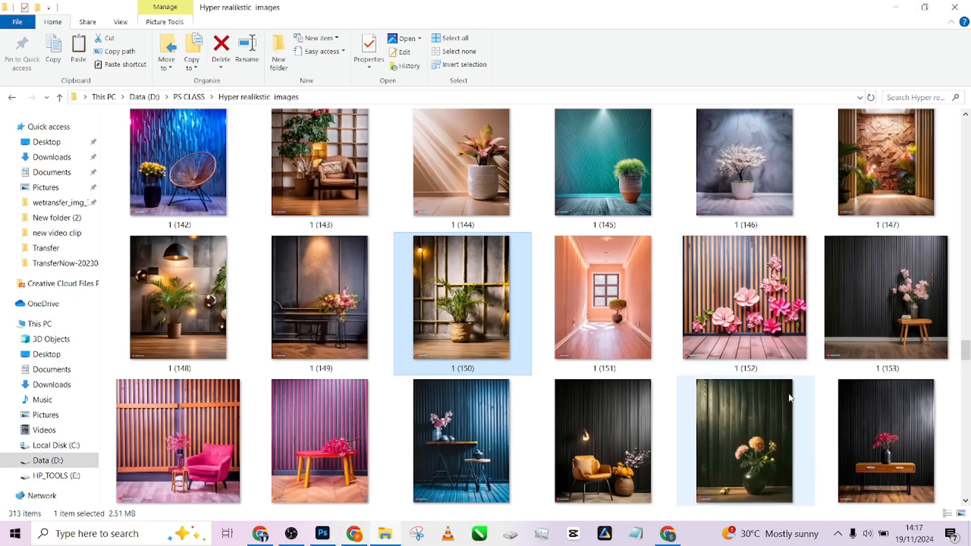
left_click_drag(855, 321, 404, 405)
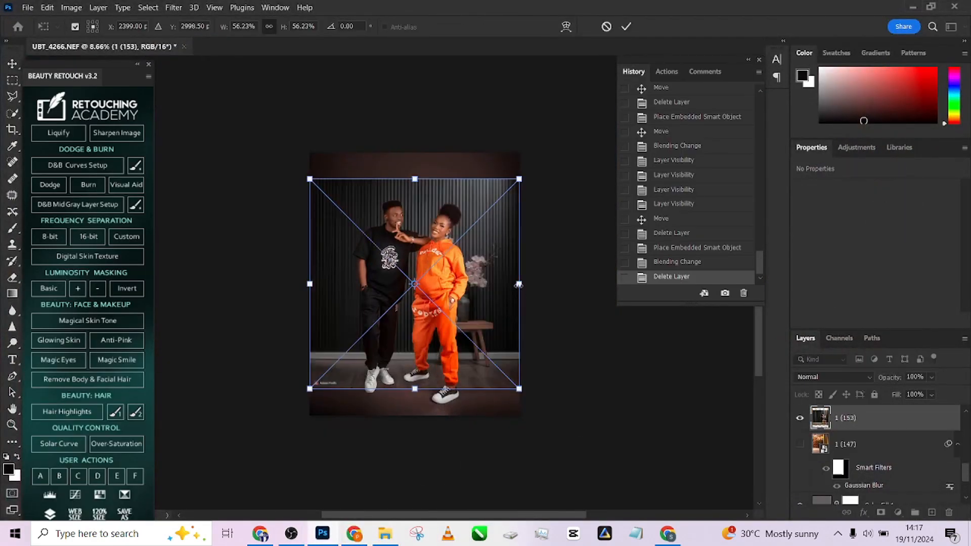
left_click_drag(520, 283, 547, 285)
left_click_drag(402, 398, 402, 386)
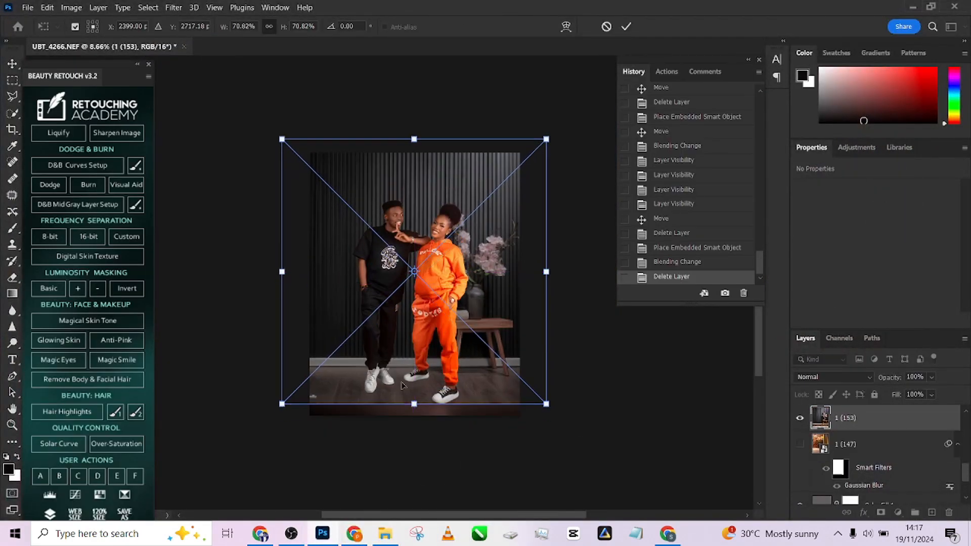
left_click(626, 27)
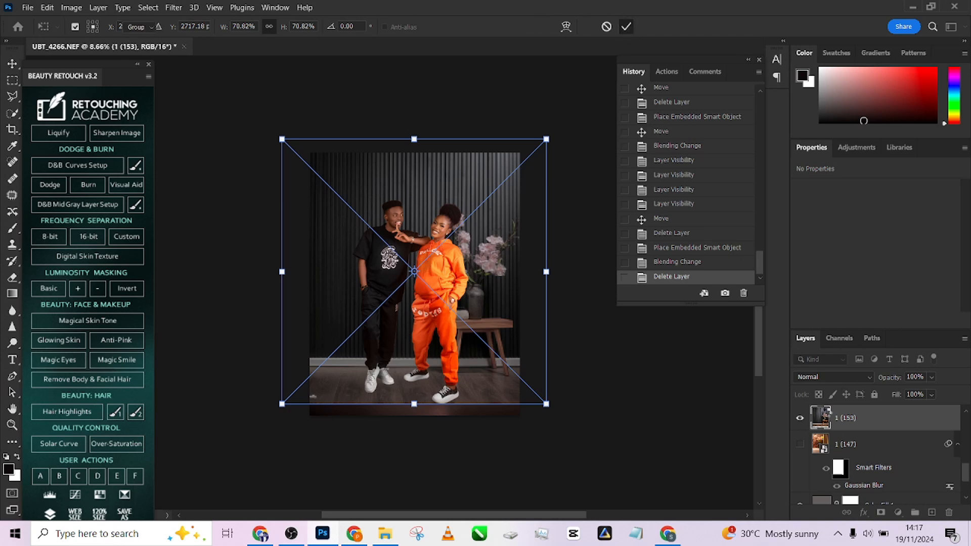
right_click(891, 428)
left_click(781, 264)
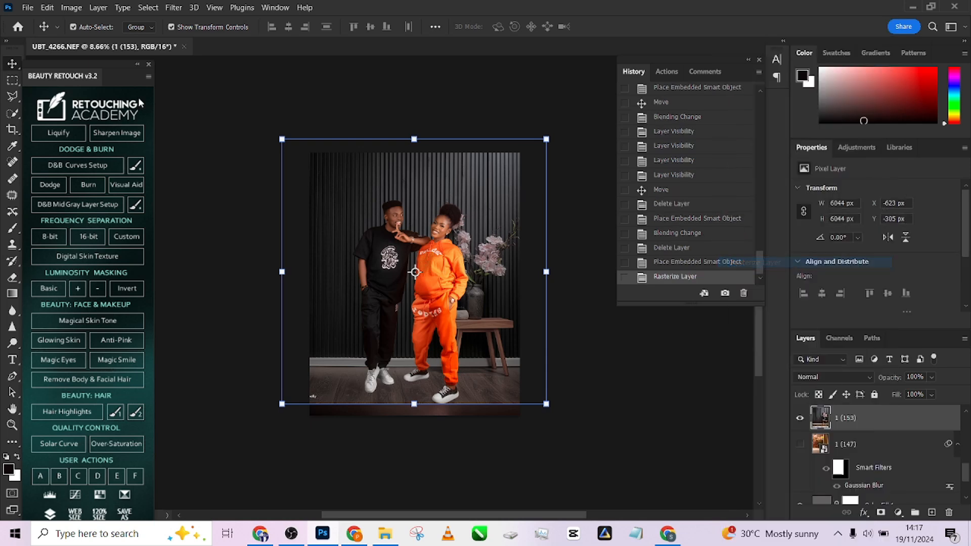
- Stretch the floor strip of the 1 (153) backdrop down to the canvas's lower edge with Content-Aware Scale, at about 149.5% height
left_click(12, 81)
left_click_drag(595, 419, 212, 381)
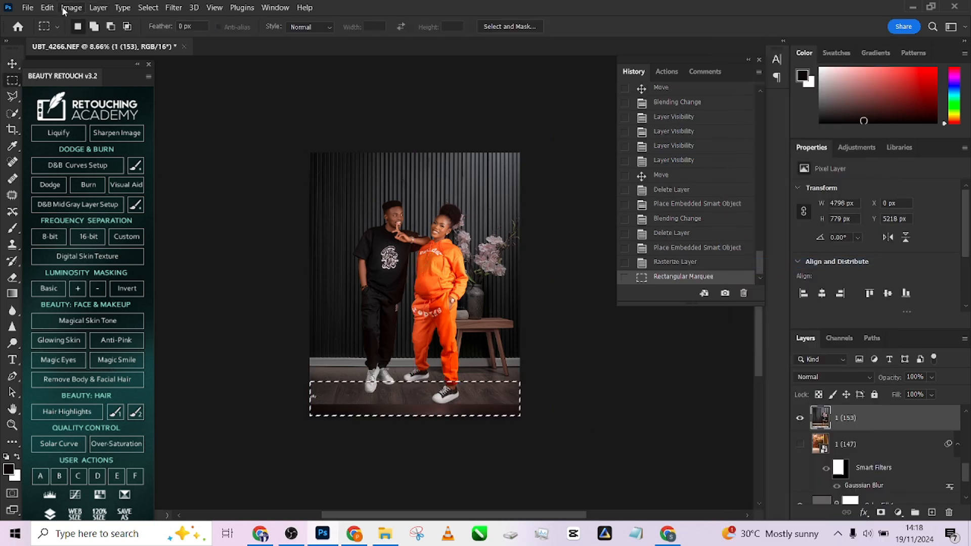
left_click(47, 7)
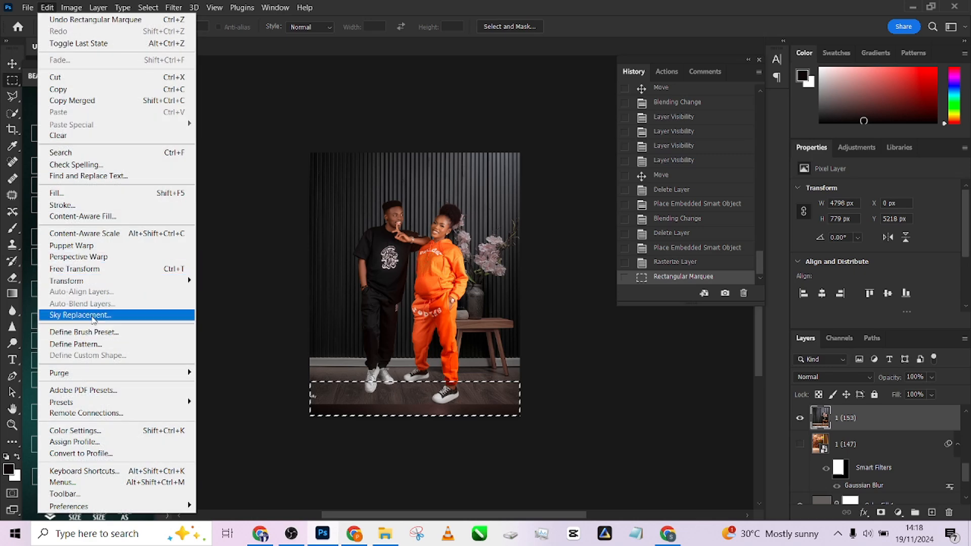
left_click(91, 234)
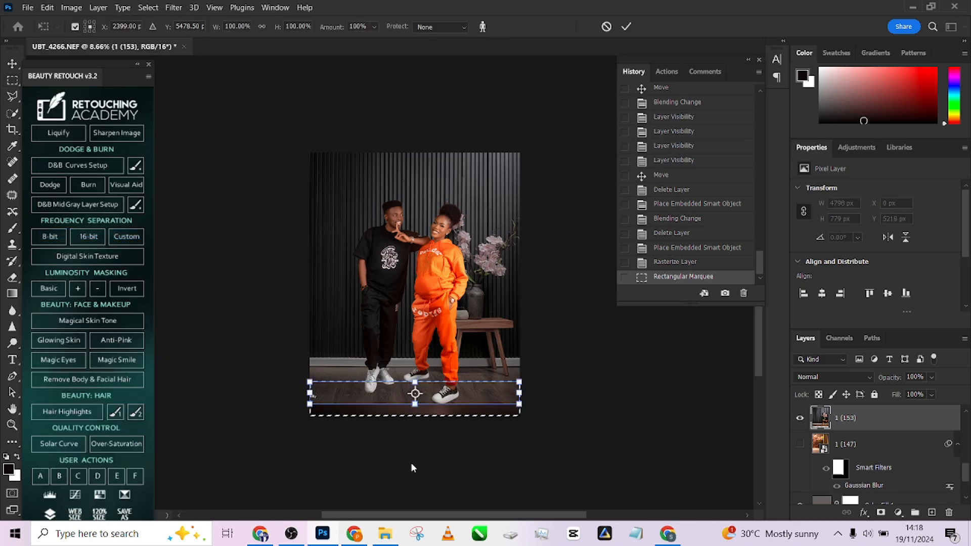
left_click_drag(416, 411, 416, 422)
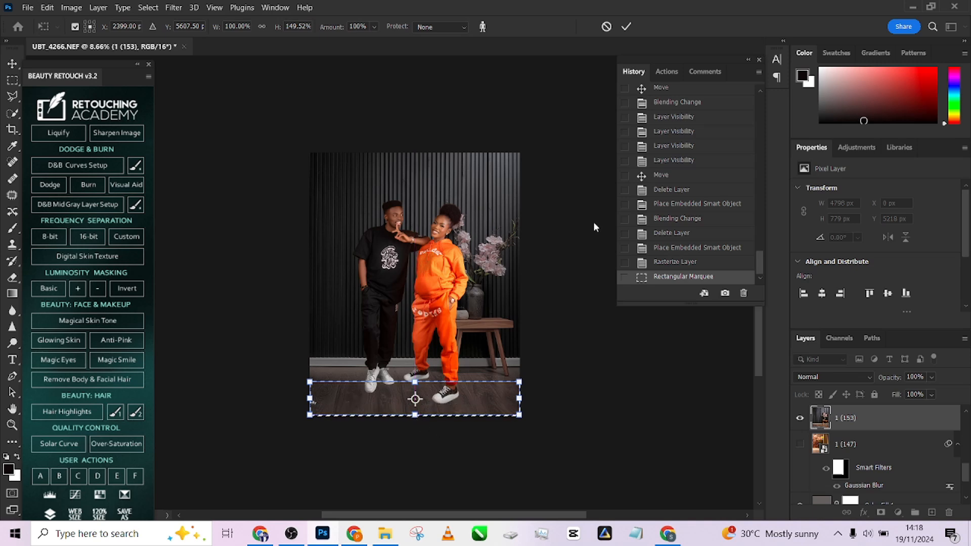
left_click(626, 26)
key("ctrl+d")
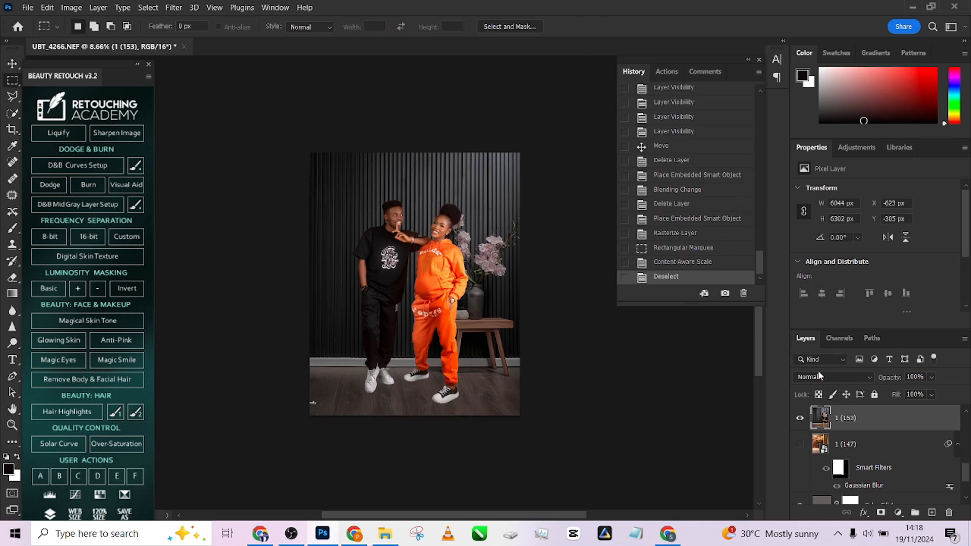
- Try the Overlay blend mode on the 1 (153) backdrop, and delete its layer
left_click(825, 387)
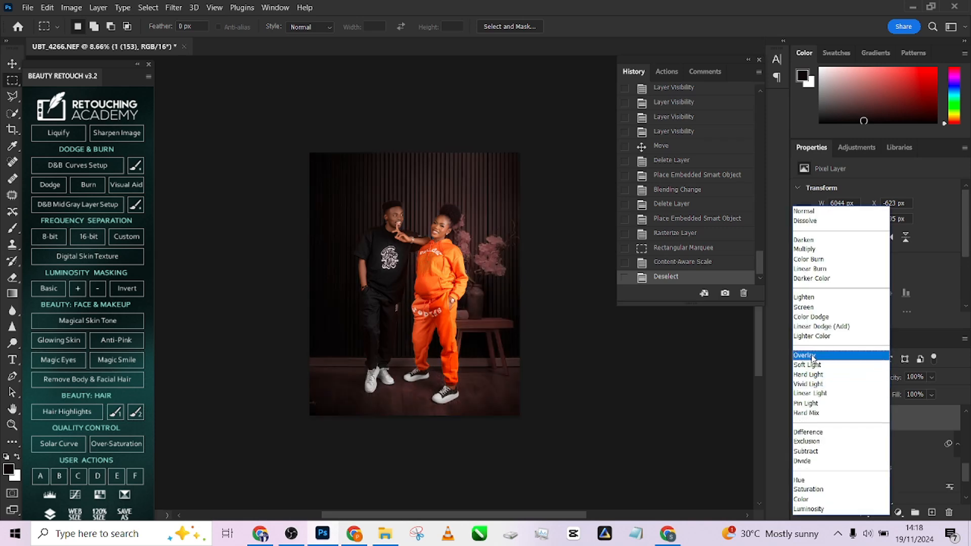
left_click(812, 357)
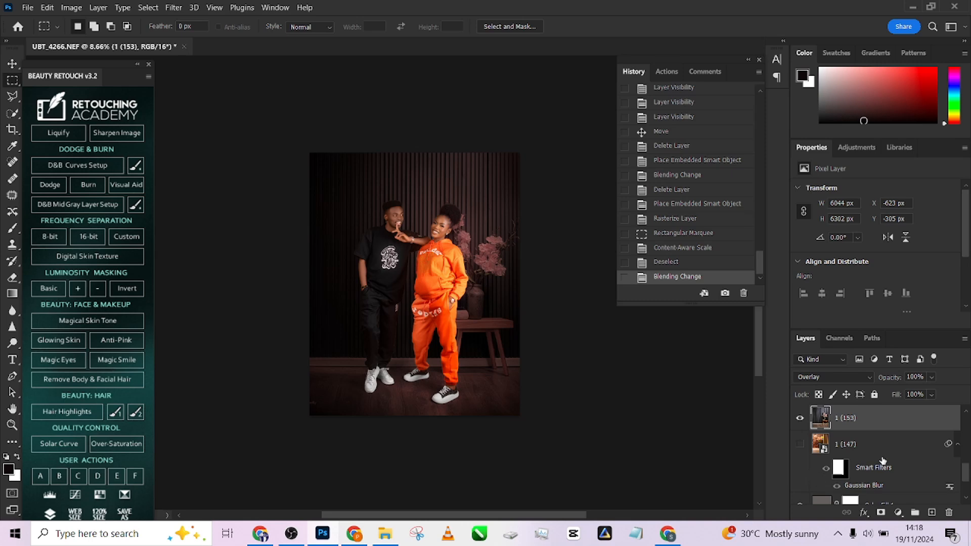
left_click_drag(905, 426, 945, 511)
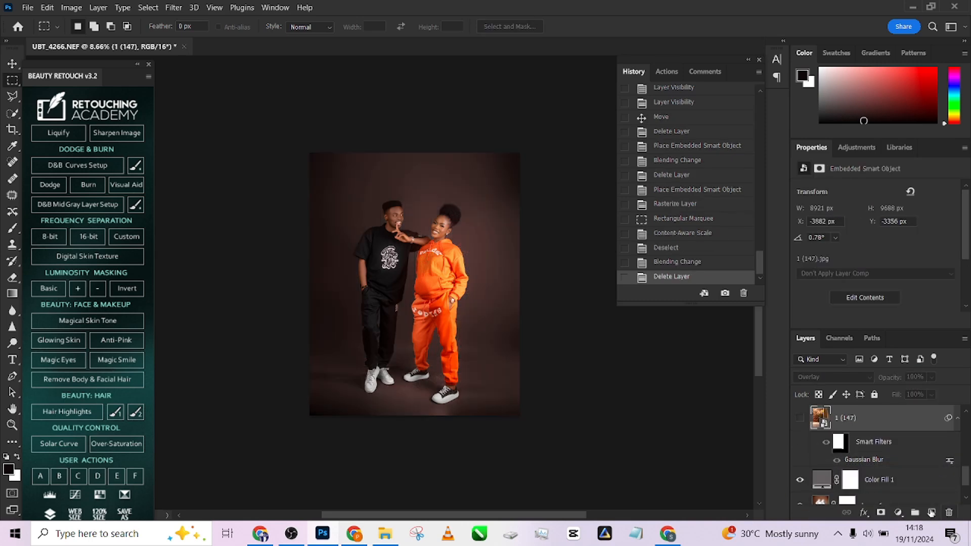
- Place image 1 (156) from the Hyper realikstic images folder in File Explorer, scaled to about 68.9%, and rasterize its layer
left_click(913, 7)
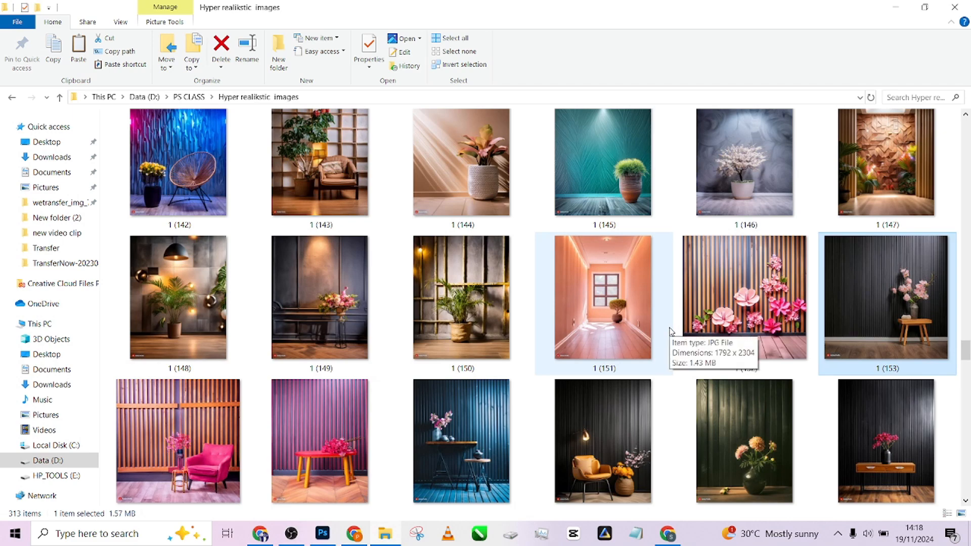
left_click(437, 505)
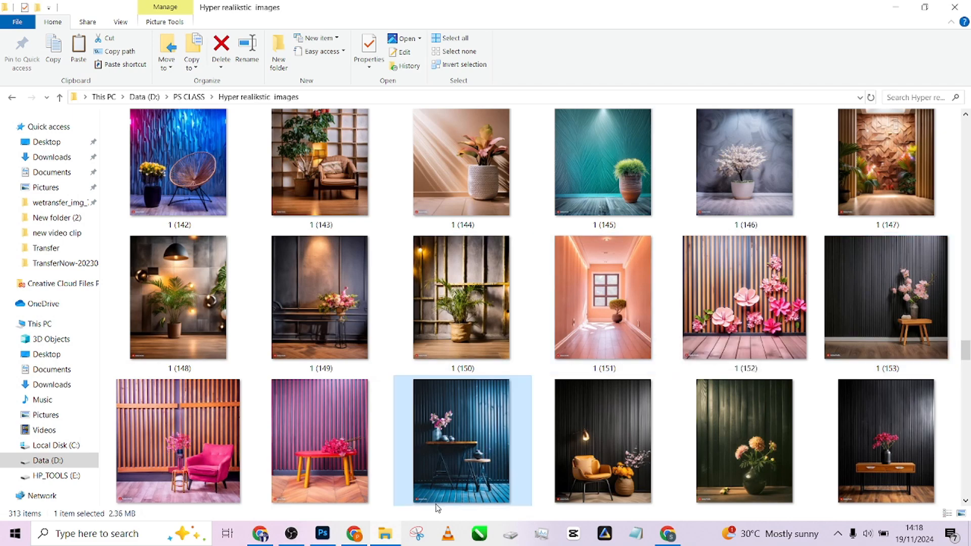
left_click_drag(437, 508, 415, 416)
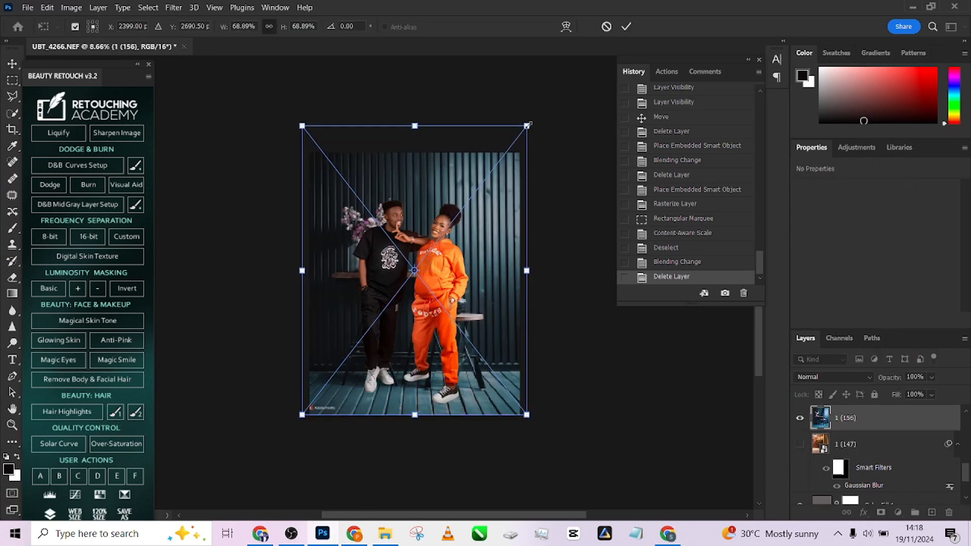
left_click_drag(527, 124, 531, 120)
left_click_drag(484, 231, 484, 214)
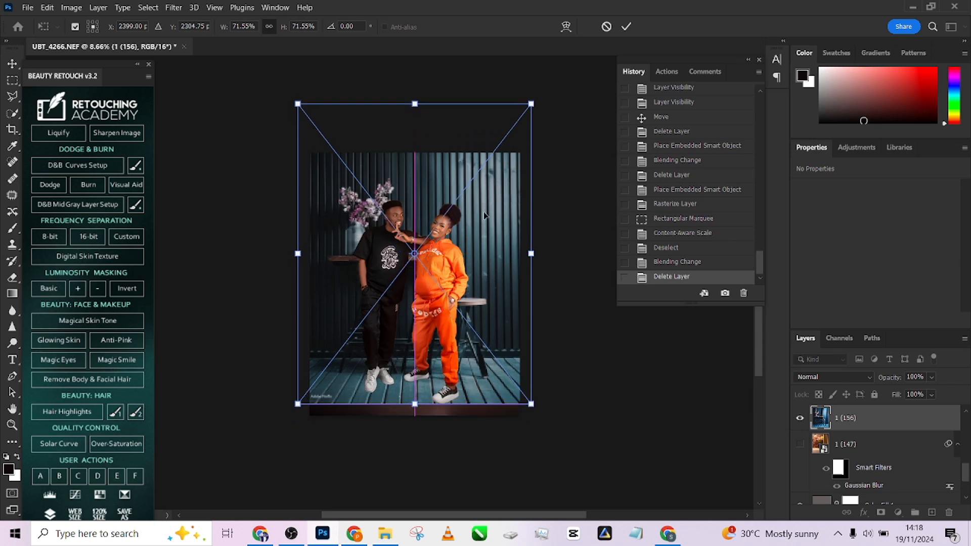
left_click_drag(297, 105, 307, 115)
left_click_drag(452, 232, 445, 233)
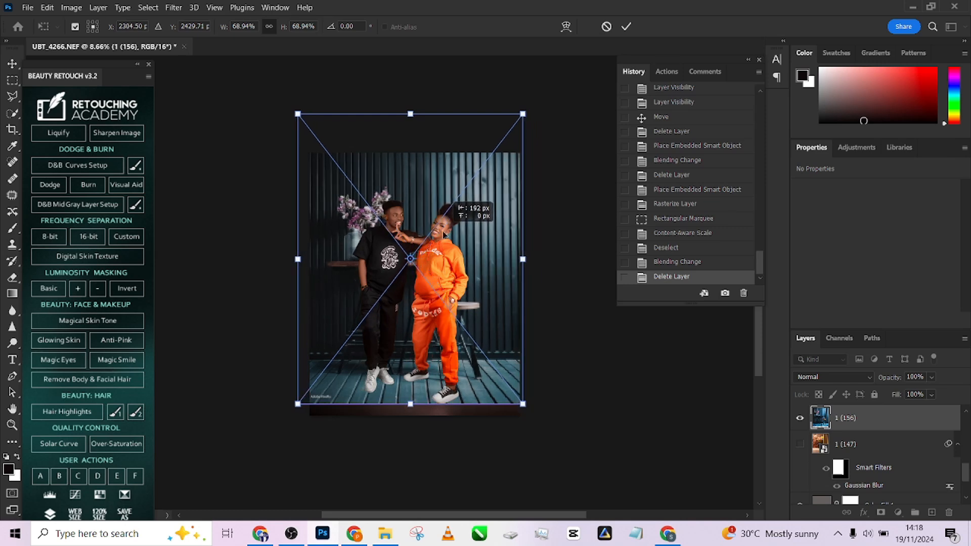
left_click(626, 26)
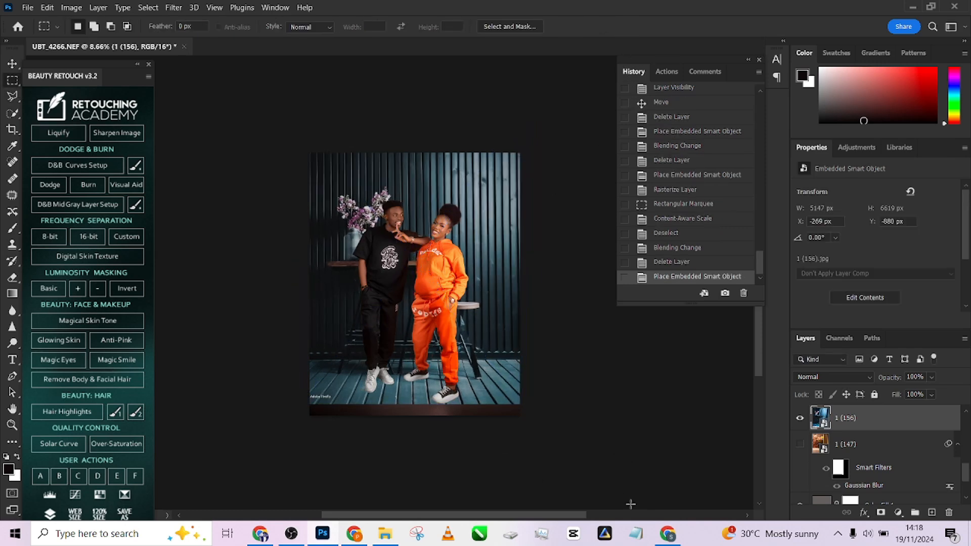
right_click(906, 429)
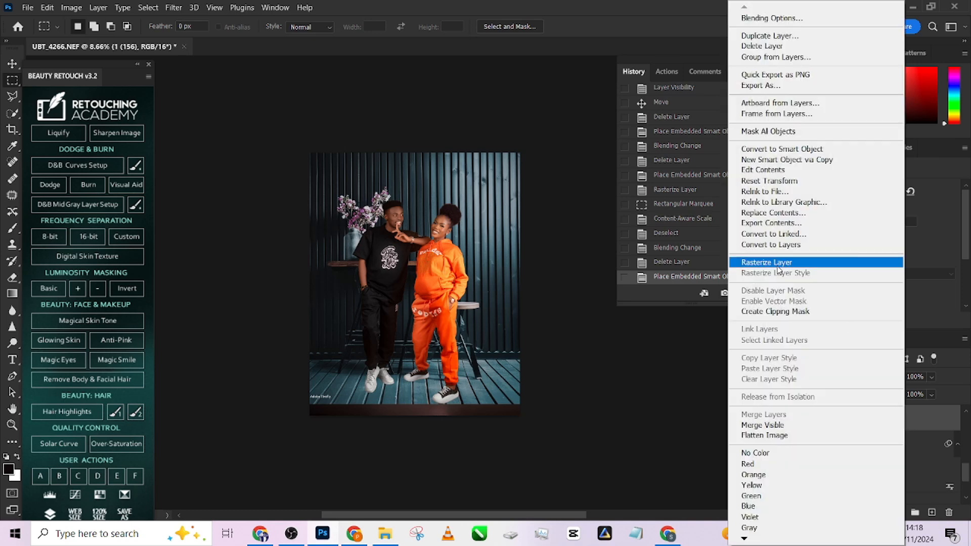
left_click(766, 262)
- Stretch the 1 (156) backdrop's floor strip to the canvas's lower edge with Content-Aware Scale, at about 153% height, and blend the layer with Overlay
left_click_drag(529, 422, 211, 384)
left_click(47, 8)
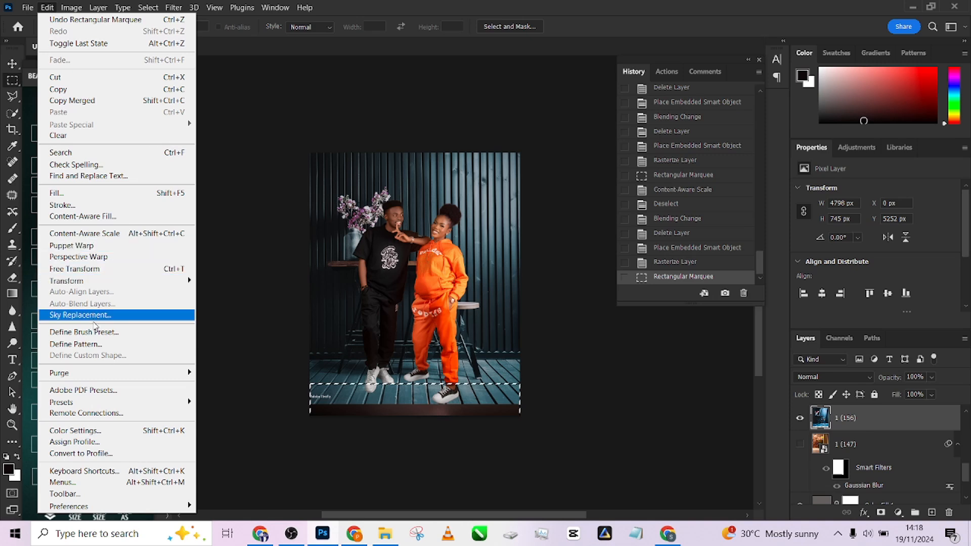
left_click(98, 239)
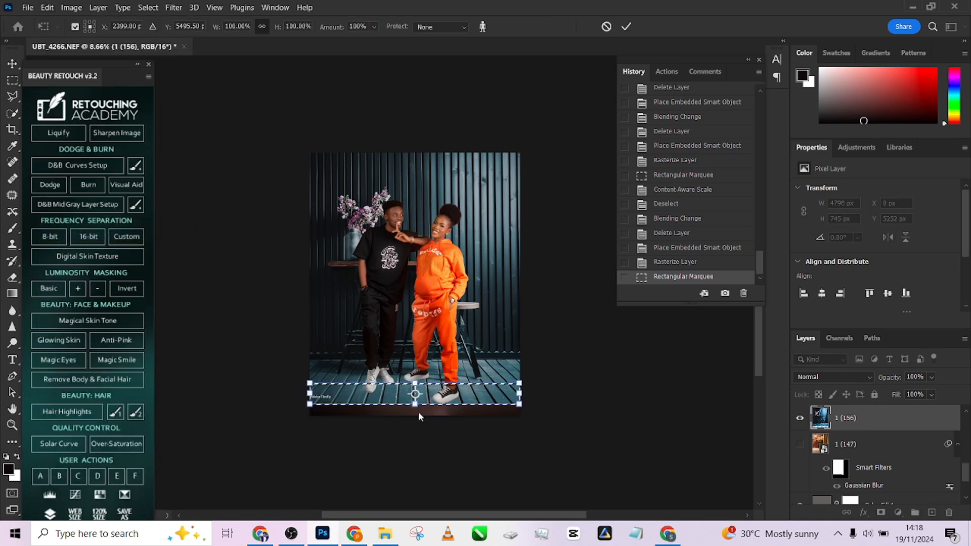
left_click_drag(415, 406, 417, 419)
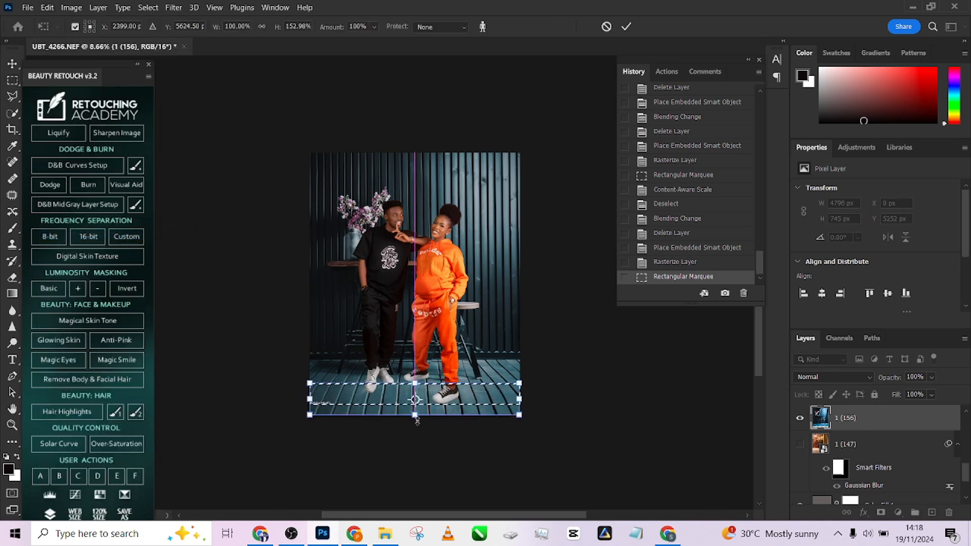
left_click(626, 27)
key("ctrl+d")
left_click(834, 377)
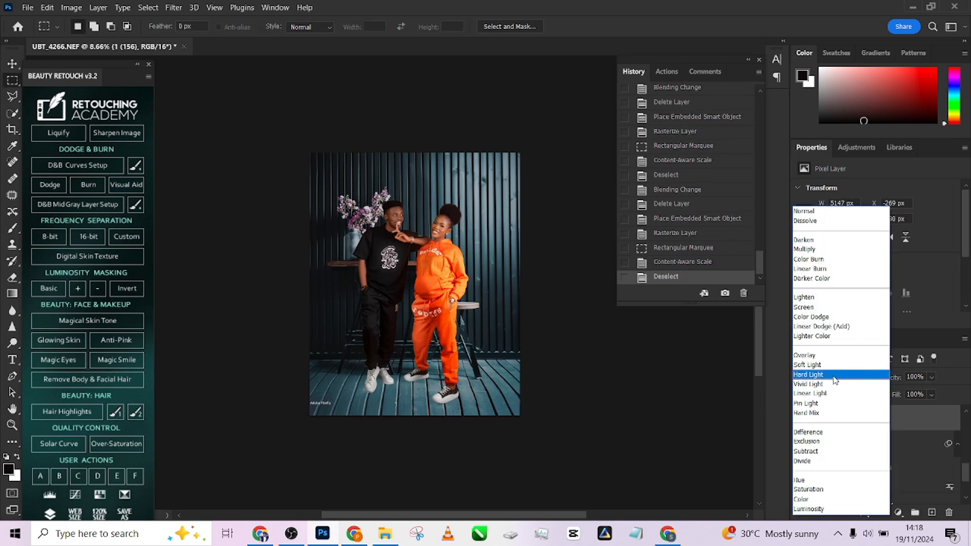
left_click(811, 355)
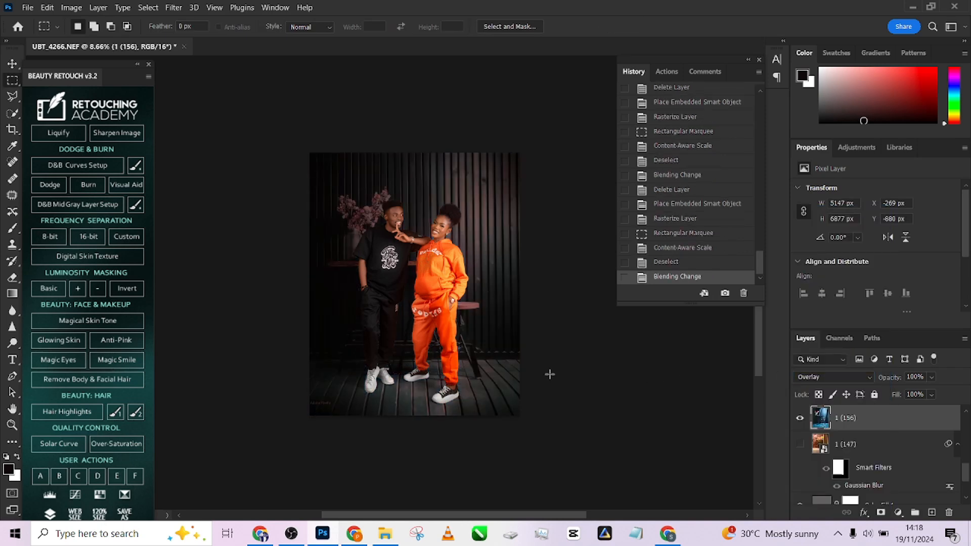